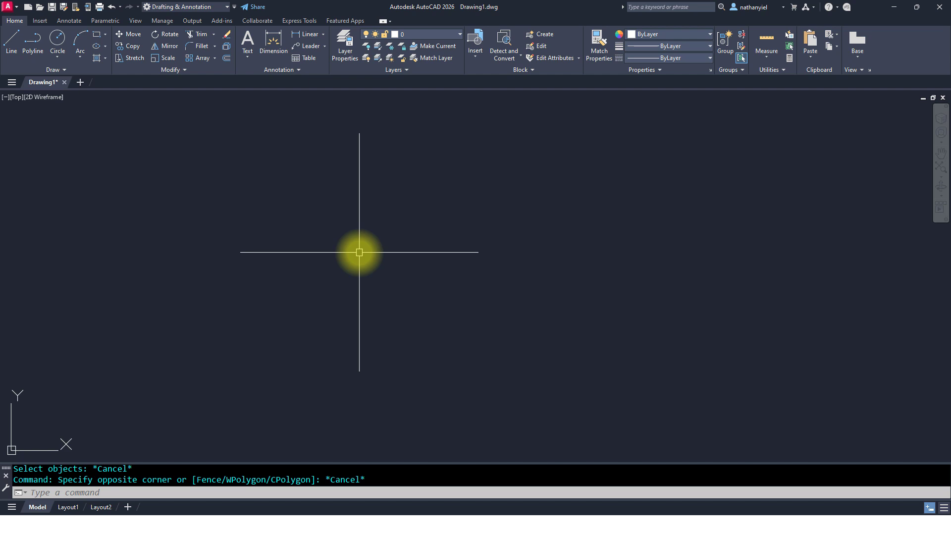
Step: Create a new drawing from the Chapter 1.1 template in the Desktop's 1st Sem 2025-2026 folder
{"action": "key", "text": "ctrl+n"}
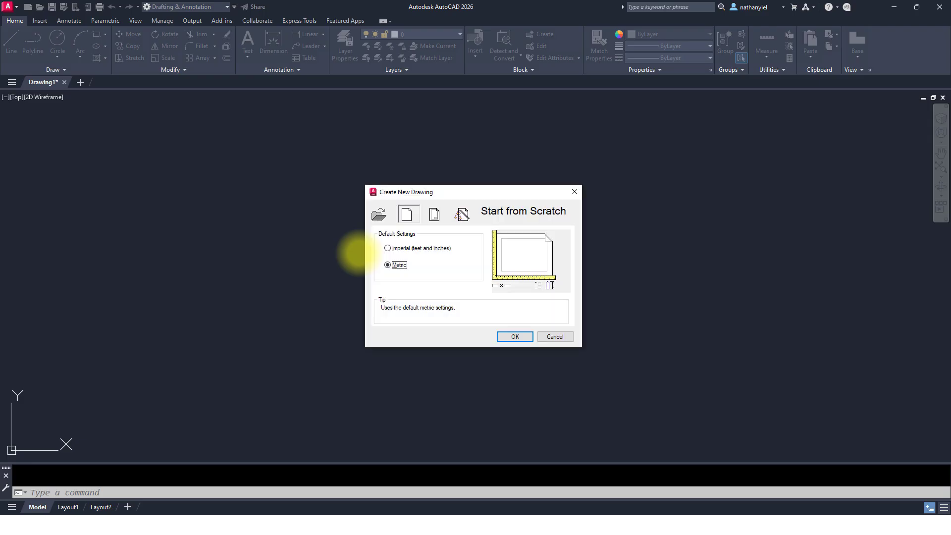
{"action": "left_click", "coordinate": [433, 217]}
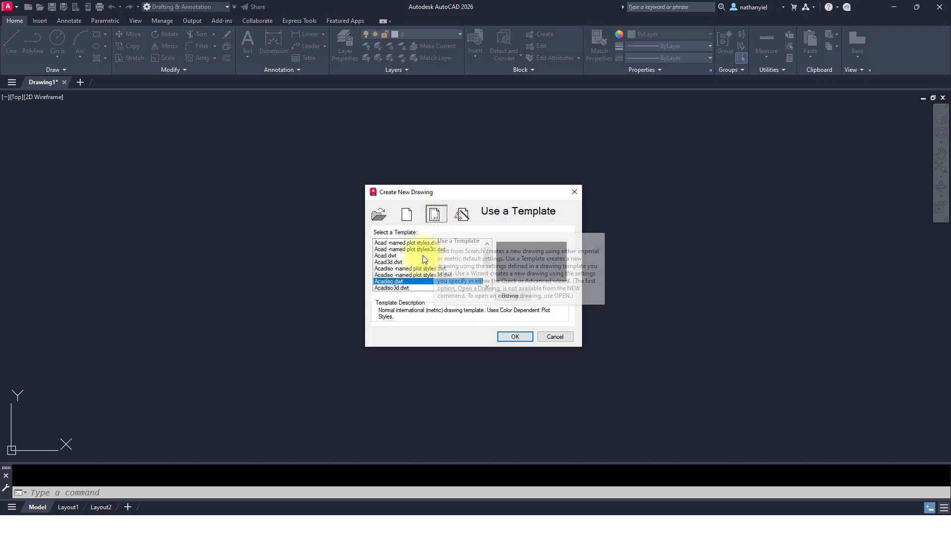
{"action": "left_click", "coordinate": [511, 296]}
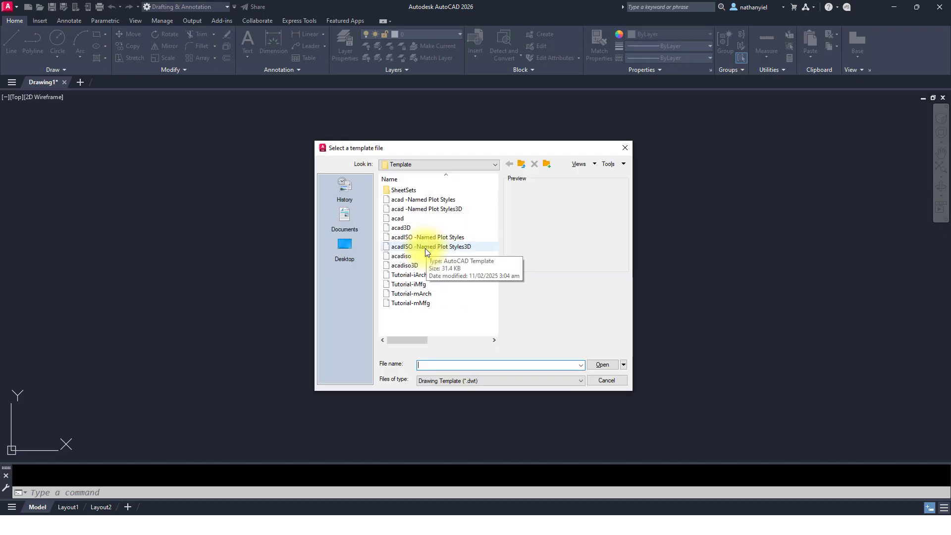
{"action": "left_click", "coordinate": [340, 251]}
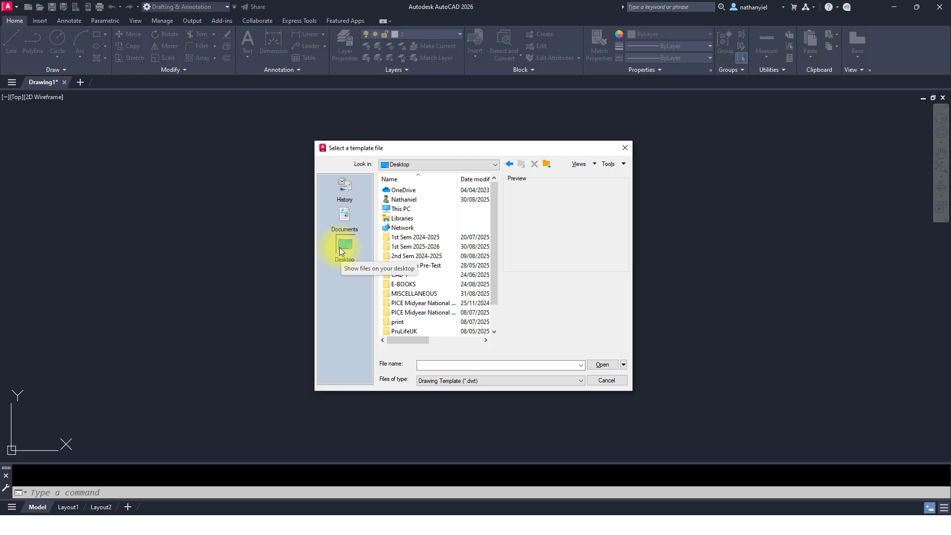
{"action": "double_click", "coordinate": [410, 248]}
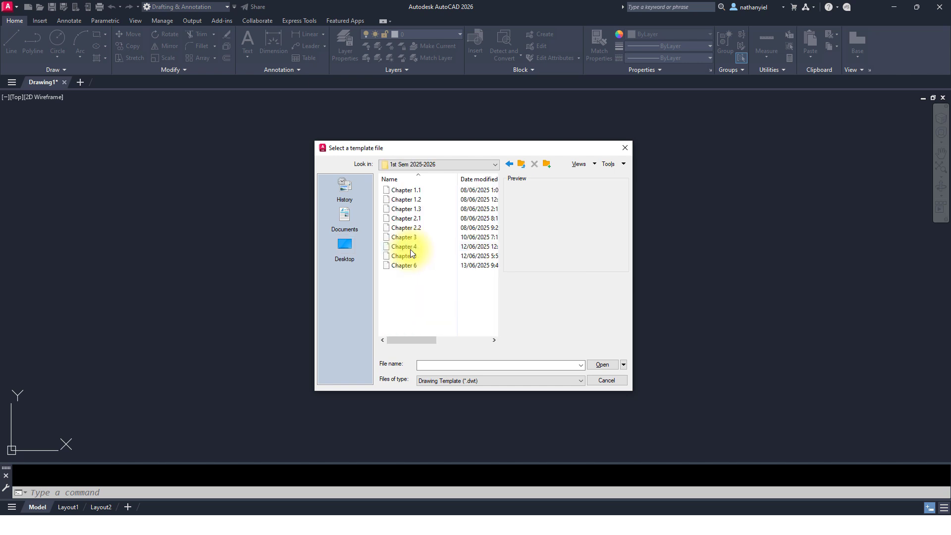
{"action": "left_click", "coordinate": [406, 193]}
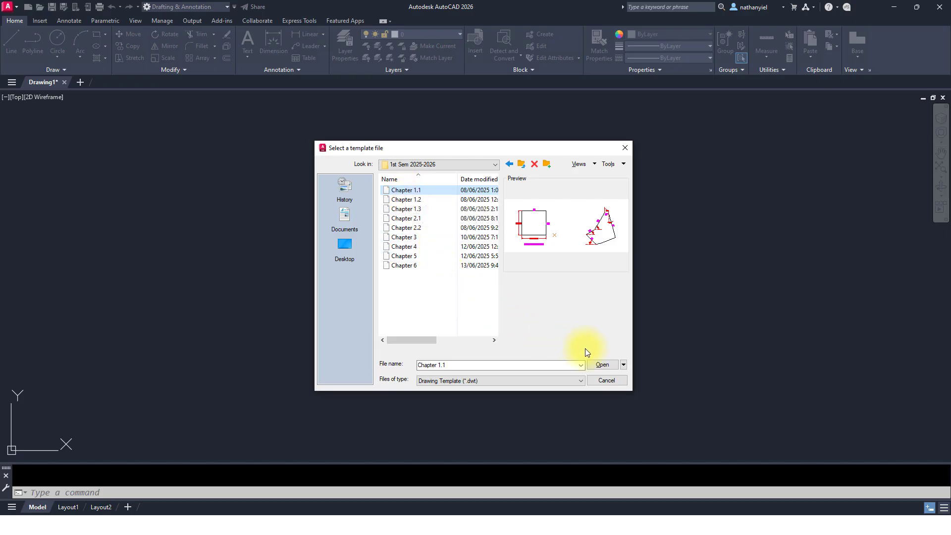
{"action": "left_click", "coordinate": [602, 365]}
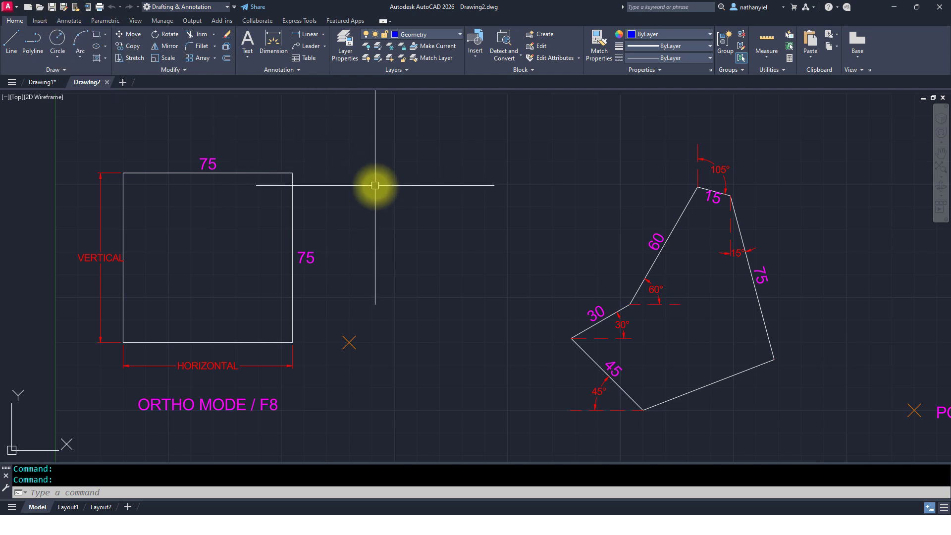
Step: Save the drawing to the Desktop as Chapter 1_First Name, Surname
{"action": "key", "text": "ctrl+s"}
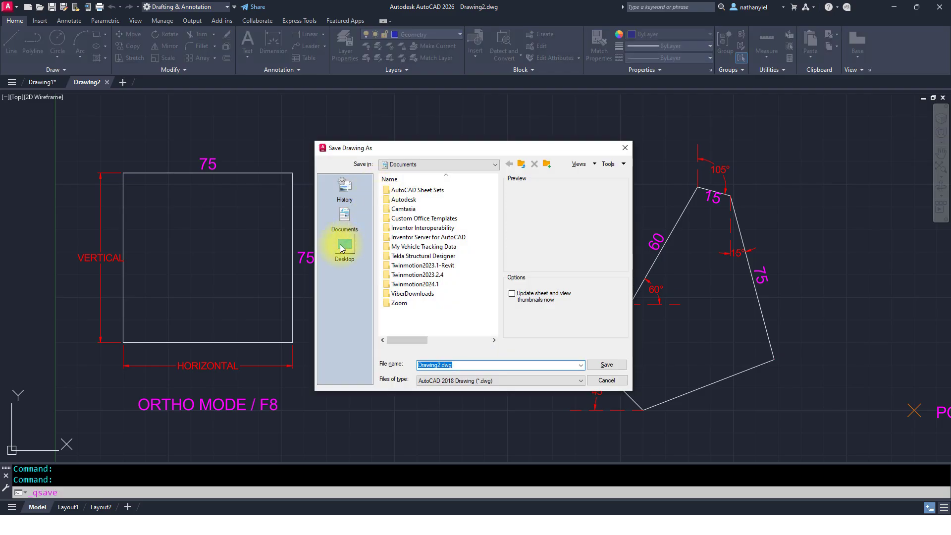
{"action": "left_click", "coordinate": [340, 249]}
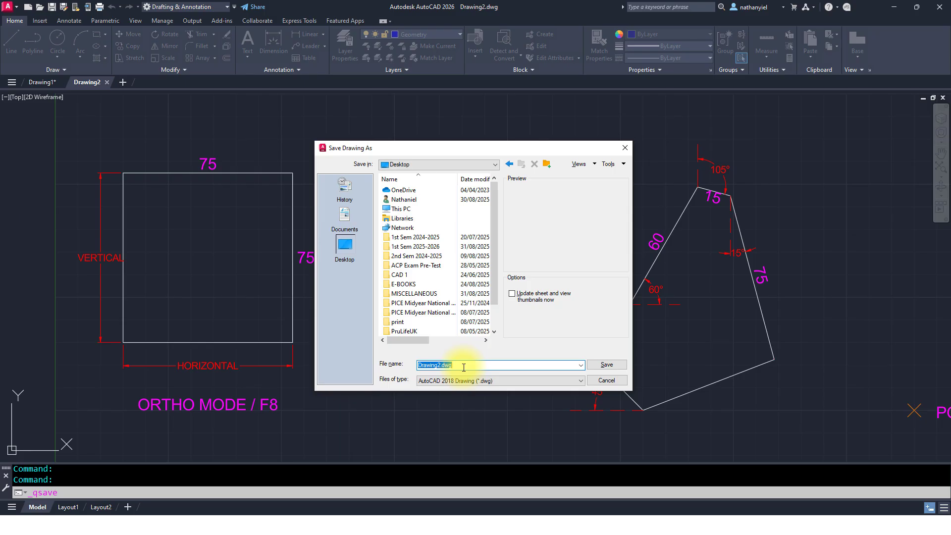
{"action": "type", "text": "Ch"}
{"action": "type", "text": "apter 1"}
{"action": "type", "text": "_First Name"}
{"action": "type", "text": ", D"}
{"action": "type", "text": "Sumame"}
{"action": "left_click", "coordinate": [603, 365]}
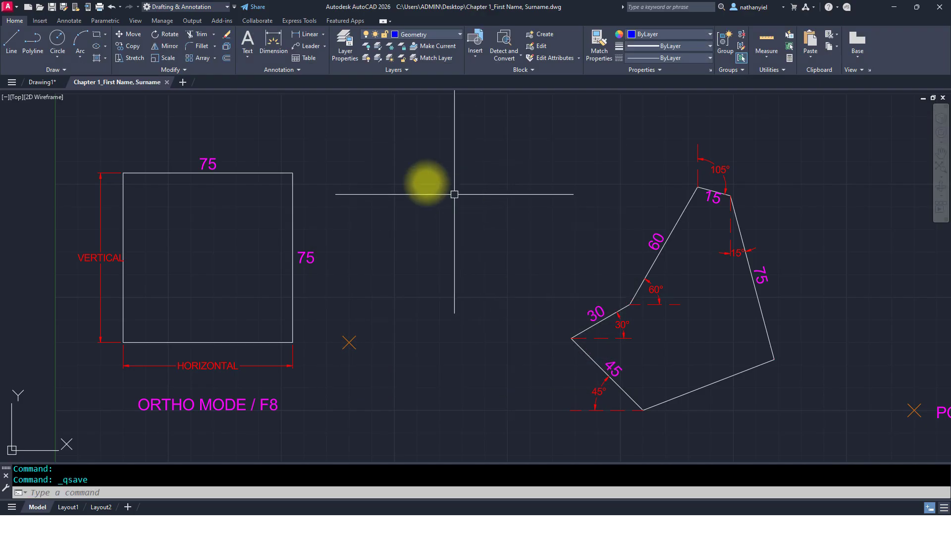
Step: Start the Line command, turn off dynamic input, and draw a spiral of connected line segments beside the square
{"action": "mouse_move", "coordinate": [108, 82]}
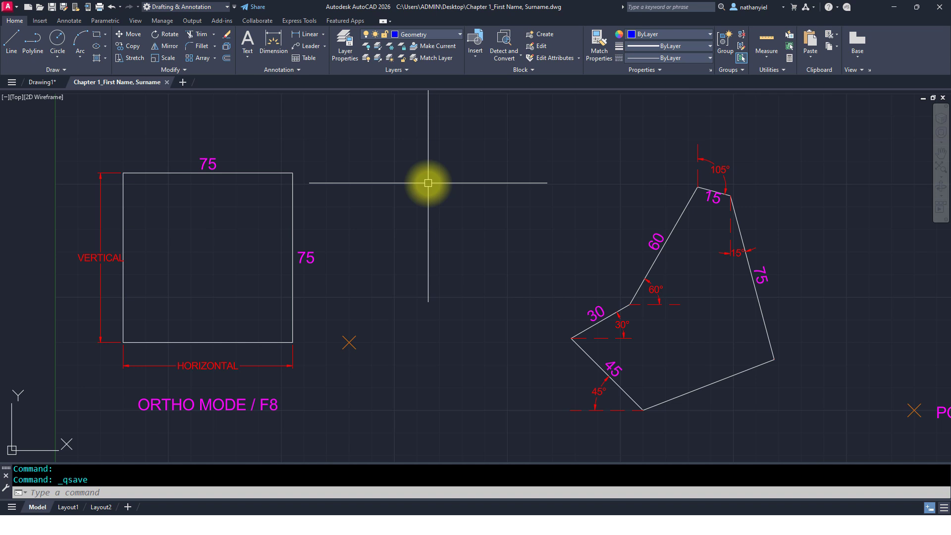
{"action": "type", "text": "L"}
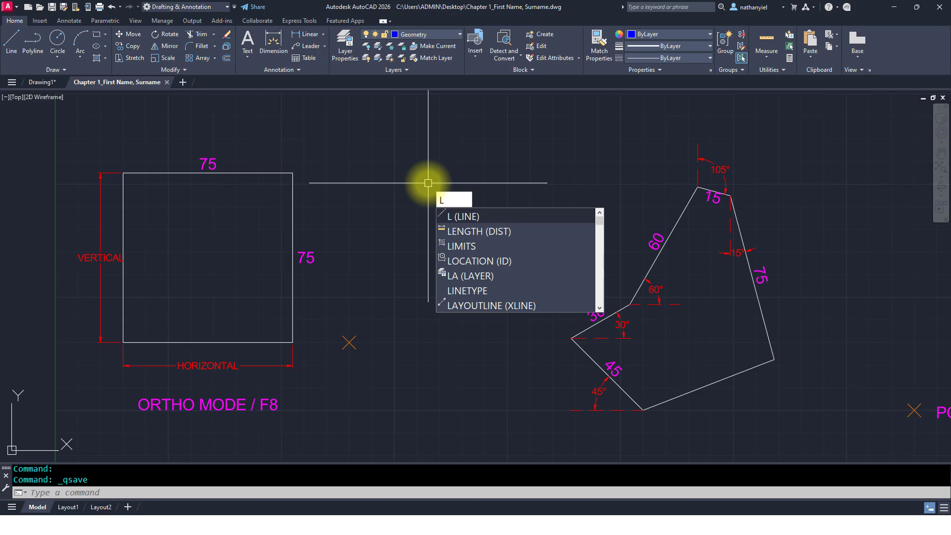
{"action": "key", "text": "Return"}
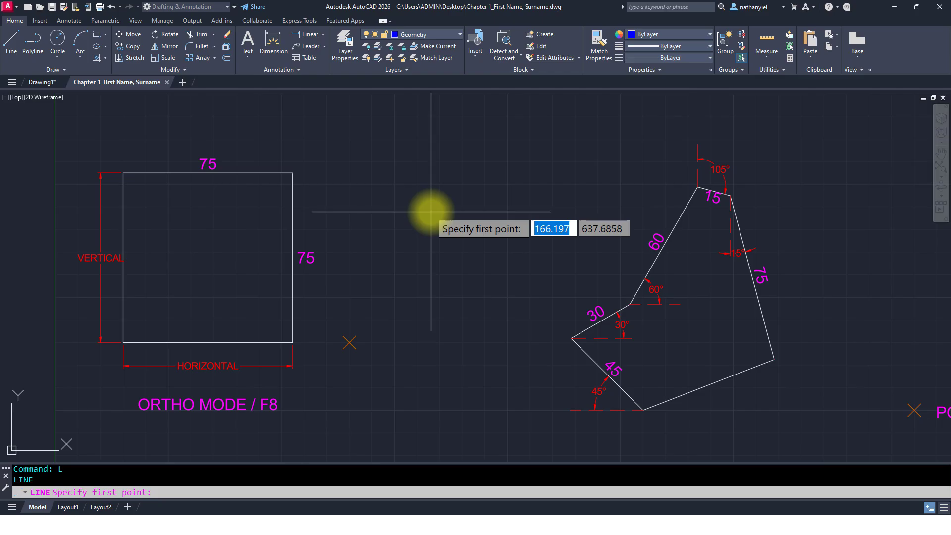
{"action": "key", "text": "F12"}
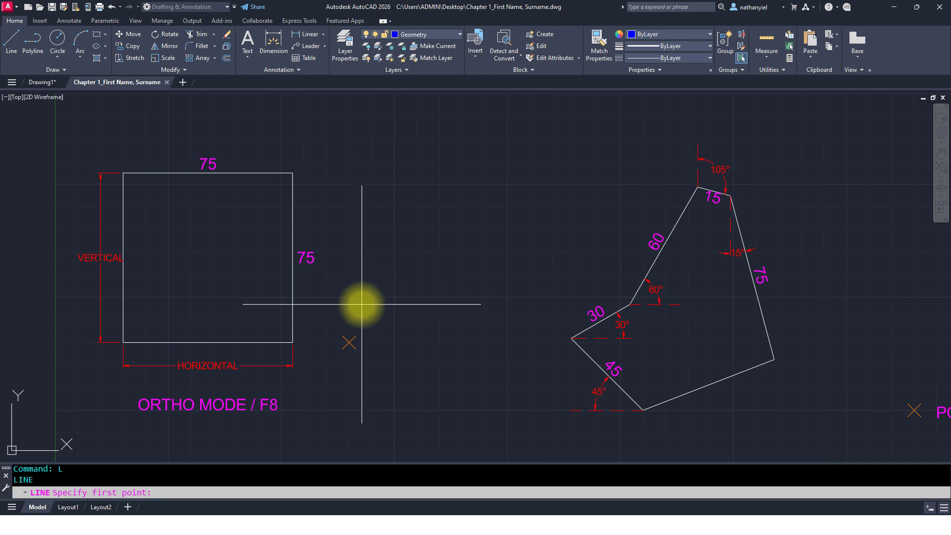
{"action": "left_click", "coordinate": [363, 287]}
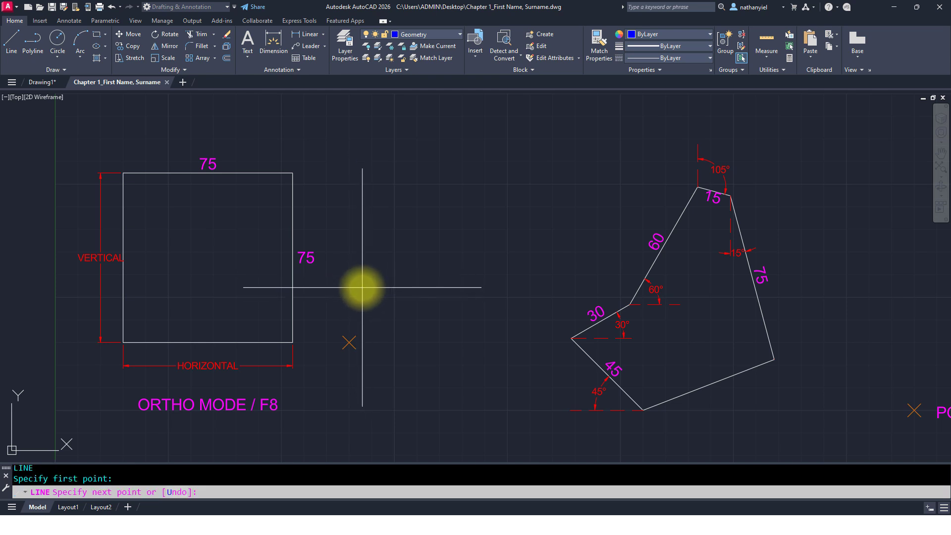
{"action": "left_click", "coordinate": [431, 193]}
{"action": "left_click", "coordinate": [567, 238]}
{"action": "left_click", "coordinate": [474, 354]}
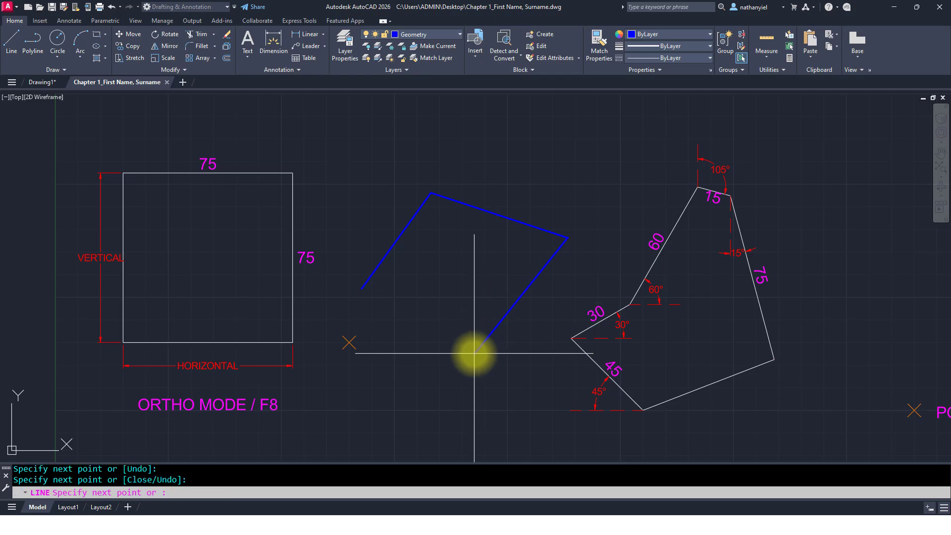
{"action": "left_click", "coordinate": [366, 314]}
{"action": "left_click", "coordinate": [440, 221]}
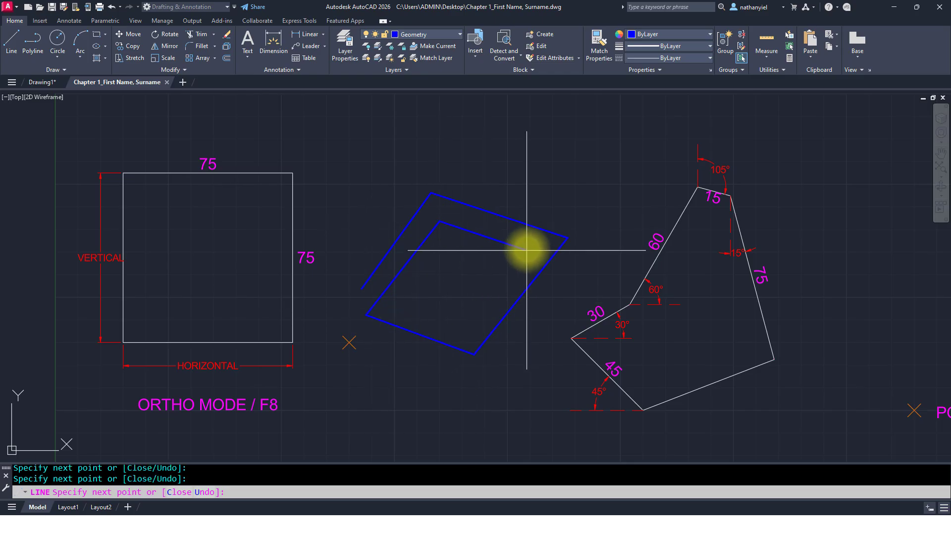
{"action": "left_click", "coordinate": [529, 247]}
{"action": "left_click", "coordinate": [472, 328]}
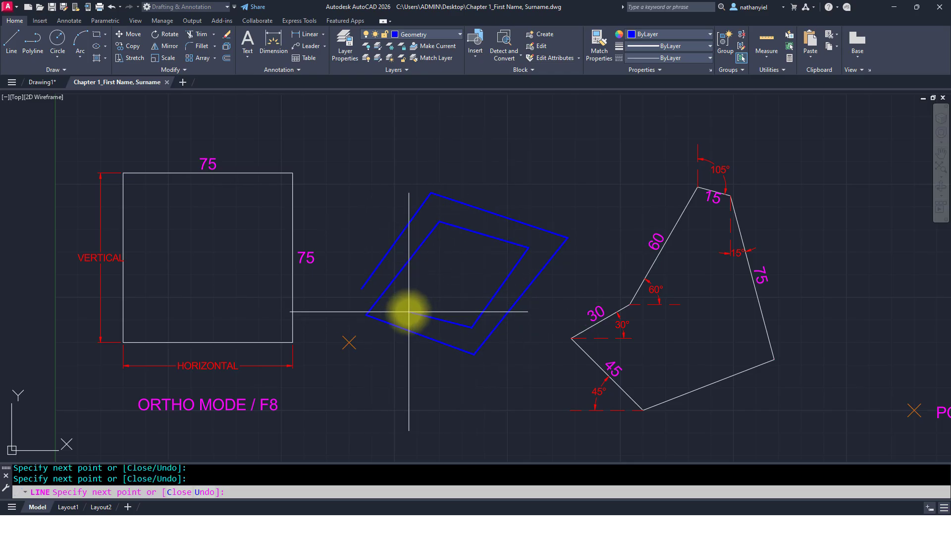
{"action": "left_click", "coordinate": [396, 306]}
{"action": "left_click", "coordinate": [441, 249]}
{"action": "left_click", "coordinate": [496, 260]}
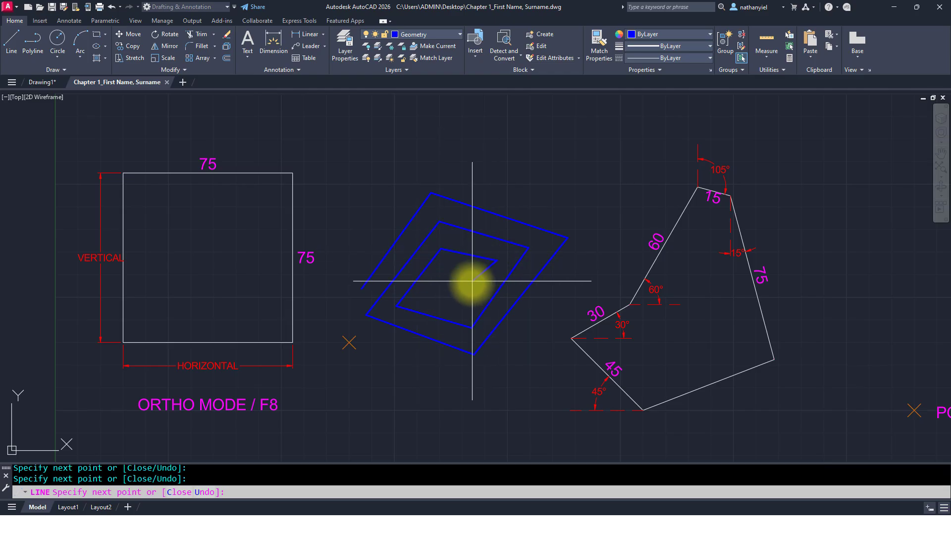
{"action": "left_click", "coordinate": [466, 299]}
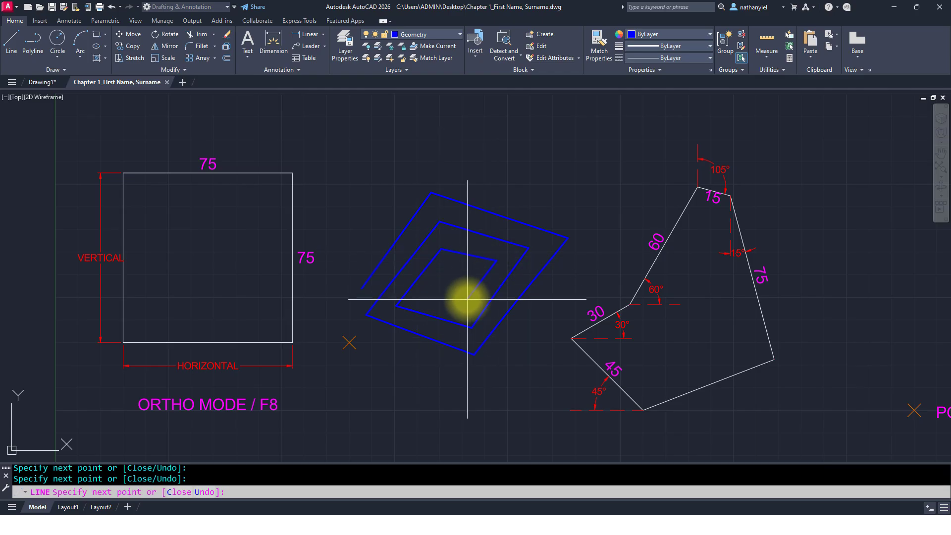
{"action": "left_click", "coordinate": [432, 293]}
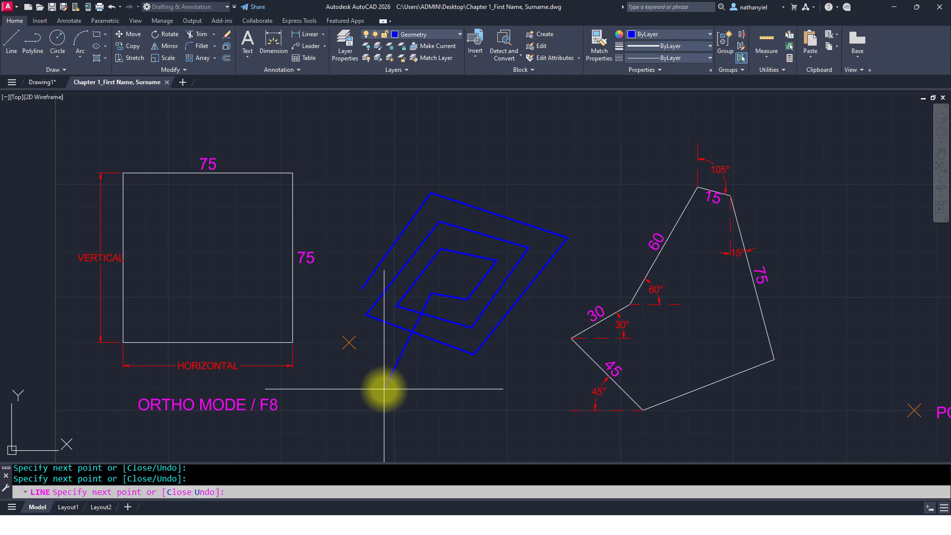
Step: Undo the spiral's line segments one by one back to the first segment
{"action": "type", "text": "U"}
{"action": "key", "text": "Return"}
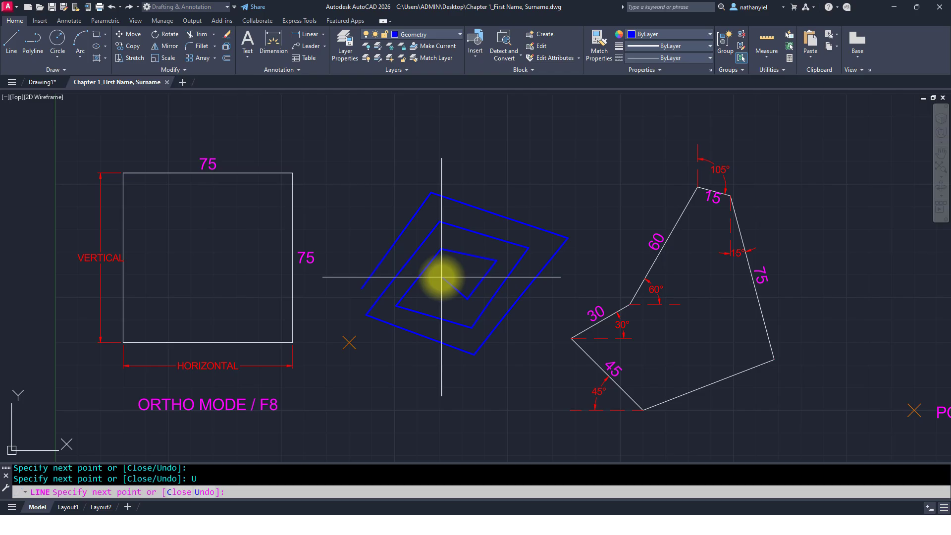
{"action": "type", "text": "U"}
{"action": "key", "text": "Return"}
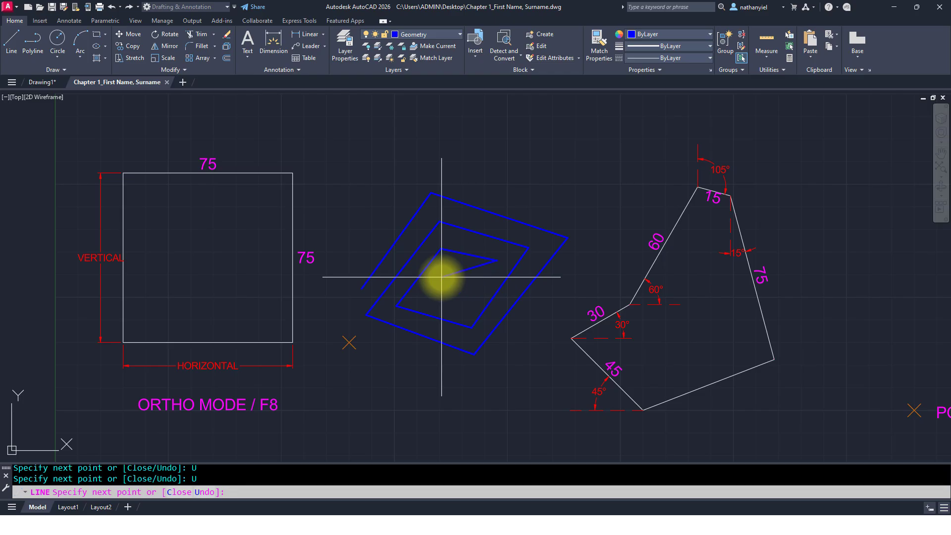
{"action": "type", "text": "U"}
{"action": "key", "text": "Return"}
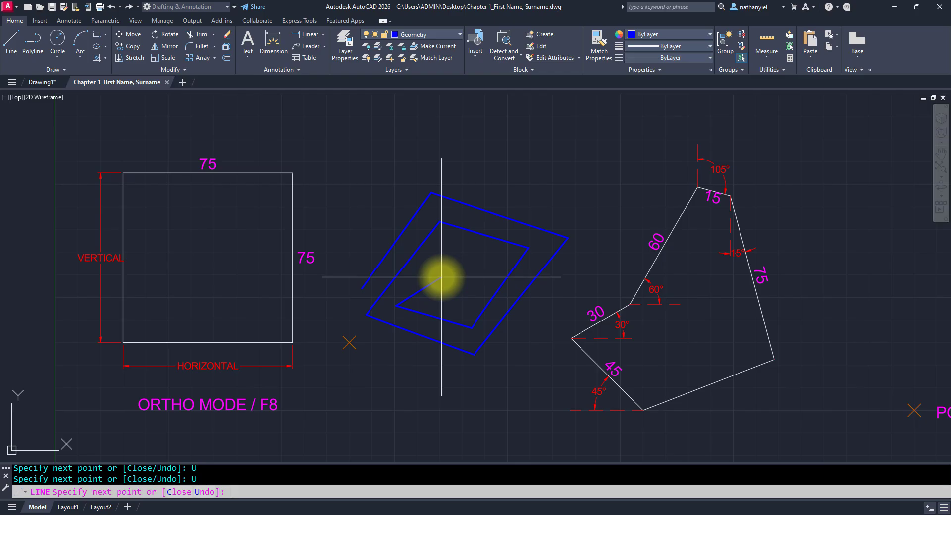
{"action": "type", "text": "u"}
{"action": "key", "text": "Return"}
{"action": "type", "text": "u"}
{"action": "key", "text": "Return"}
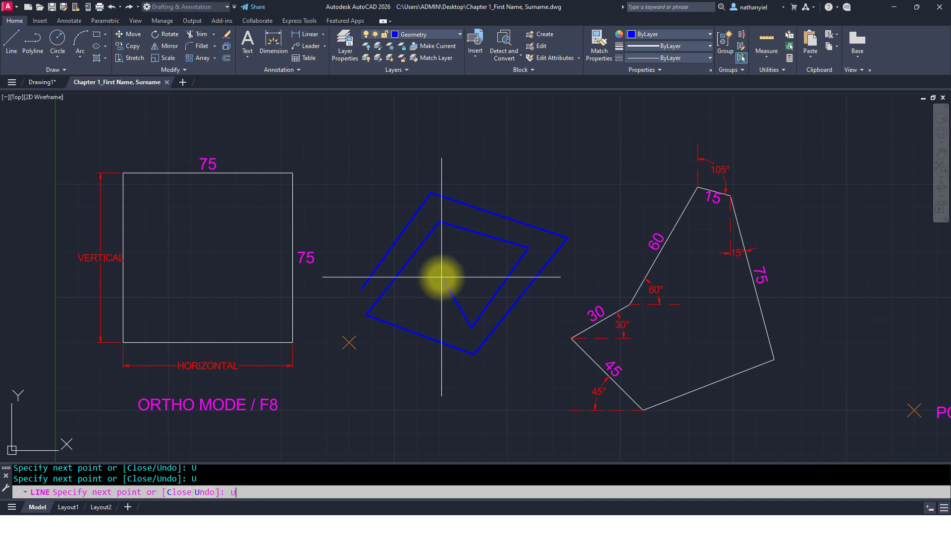
{"action": "type", "text": "u"}
{"action": "key", "text": "Return"}
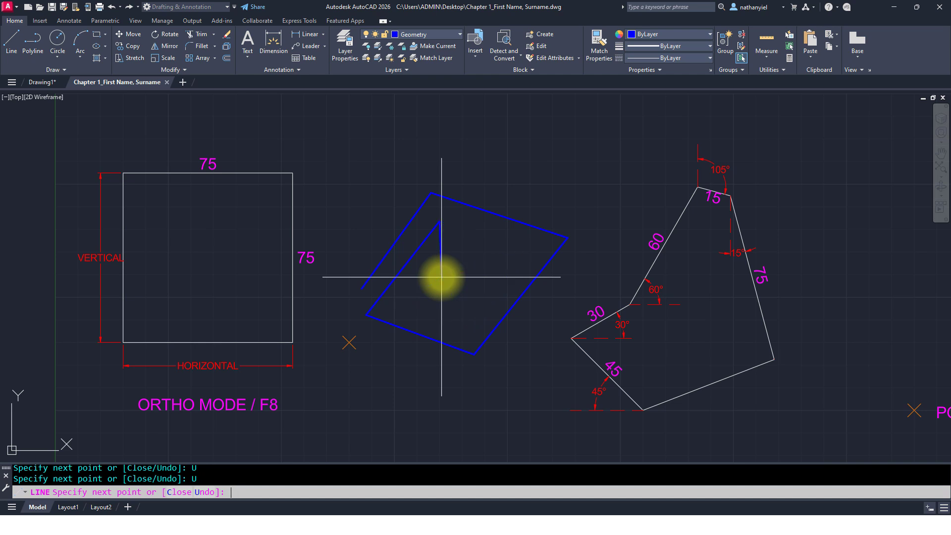
{"action": "type", "text": "u"}
{"action": "key", "text": "Return"}
{"action": "type", "text": "u"}
{"action": "key", "text": "Return"}
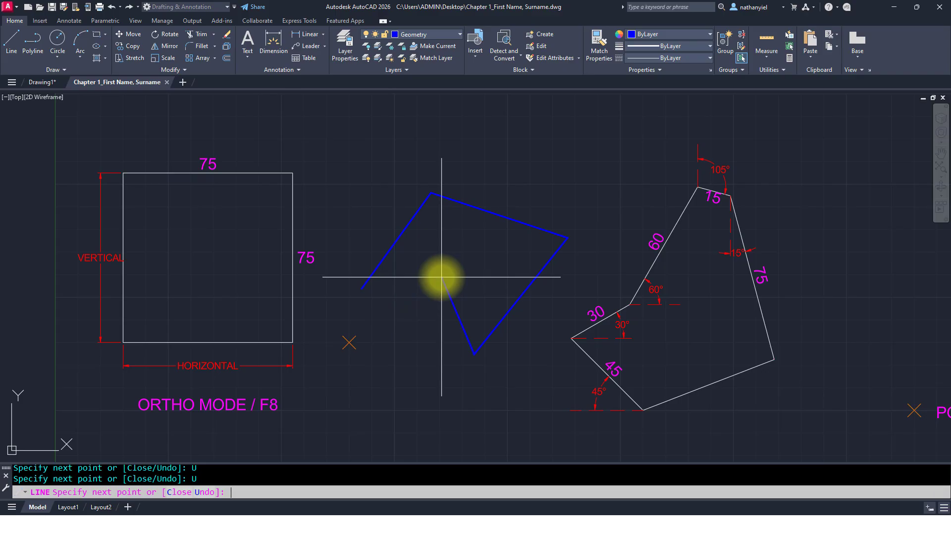
{"action": "type", "text": "u"}
{"action": "key", "text": "Return"}
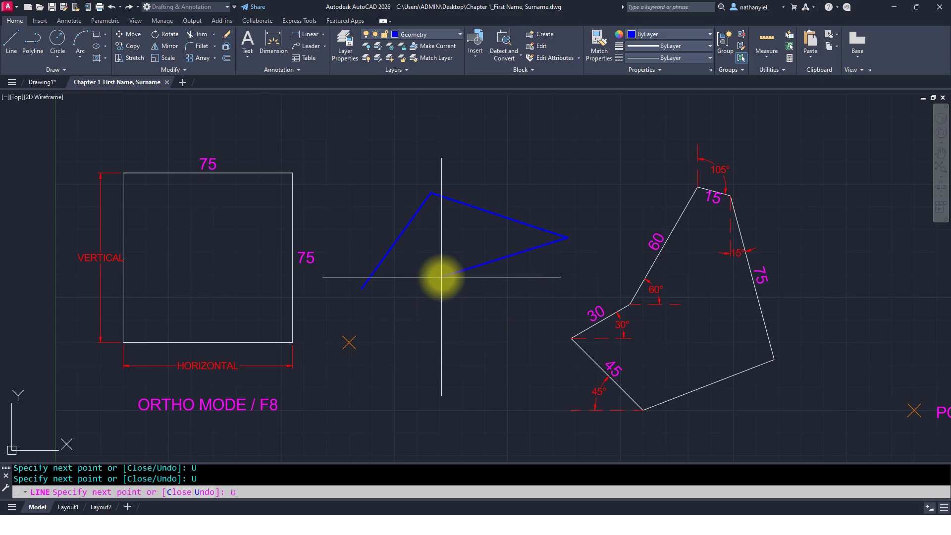
{"action": "type", "text": "u"}
{"action": "key", "text": "Return"}
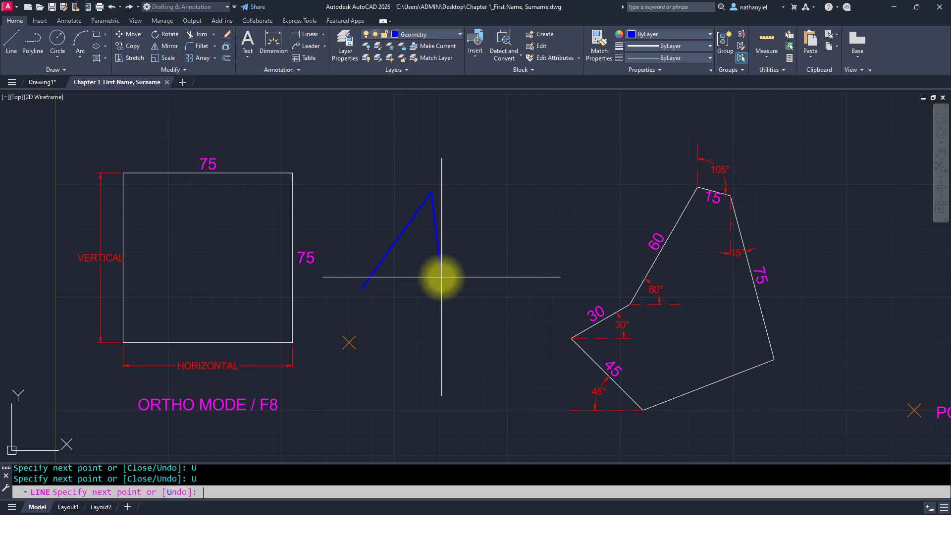
{"action": "key", "text": "ctrl+z"}
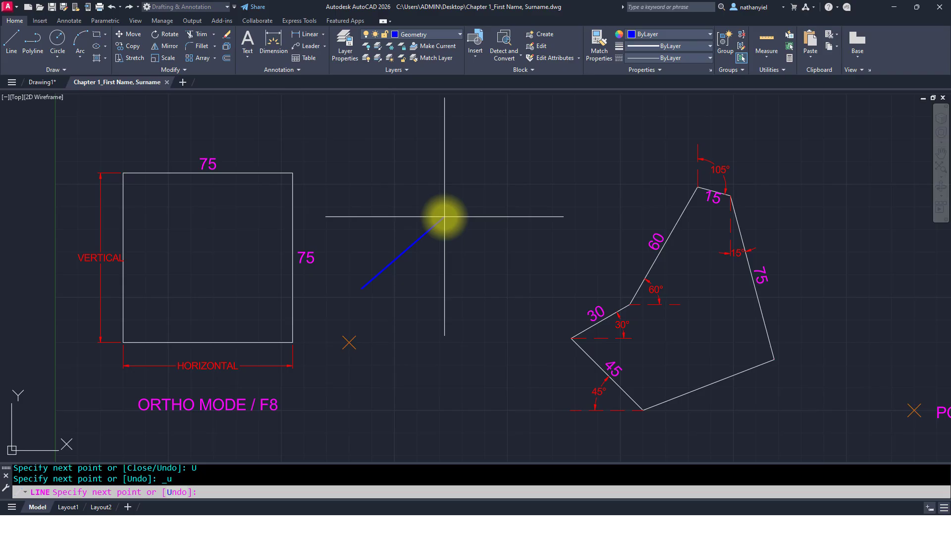
Step: Continue the line with three more segments and close it into a four-sided shape
{"action": "left_click", "coordinate": [426, 192]}
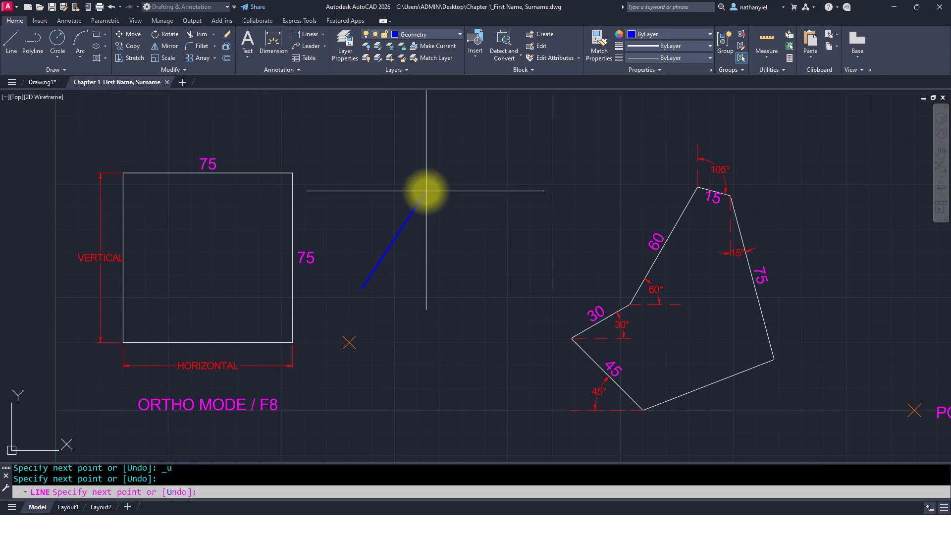
{"action": "left_click", "coordinate": [557, 214]}
{"action": "left_click", "coordinate": [499, 326]}
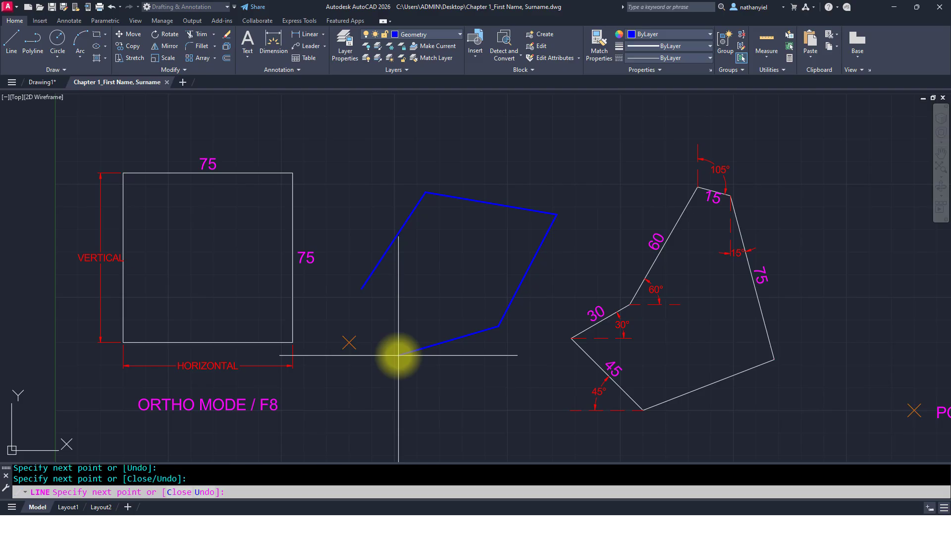
{"action": "type", "text": "C"}
{"action": "key", "text": "Return"}
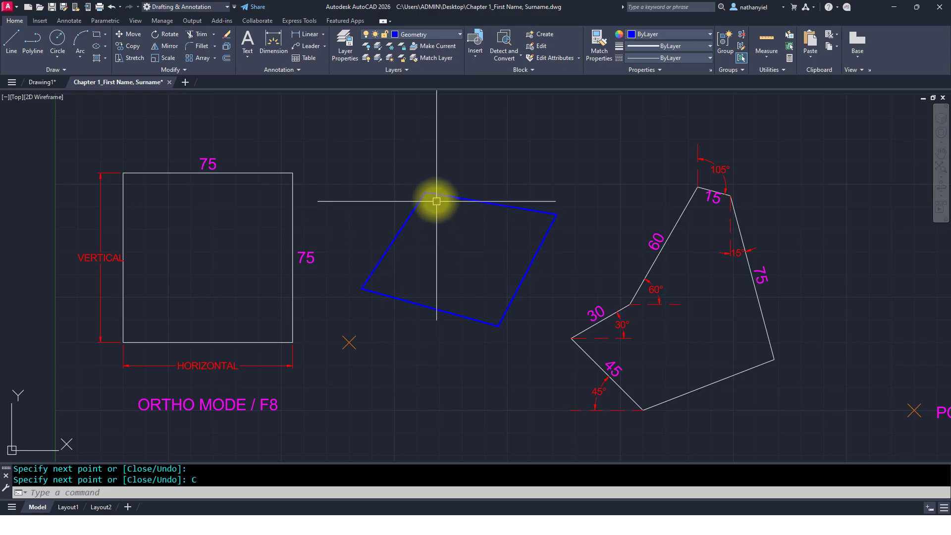
Step: Select the four lines of the quadrilateral and erase them
{"action": "left_click", "coordinate": [400, 231]}
{"action": "left_click", "coordinate": [460, 201]}
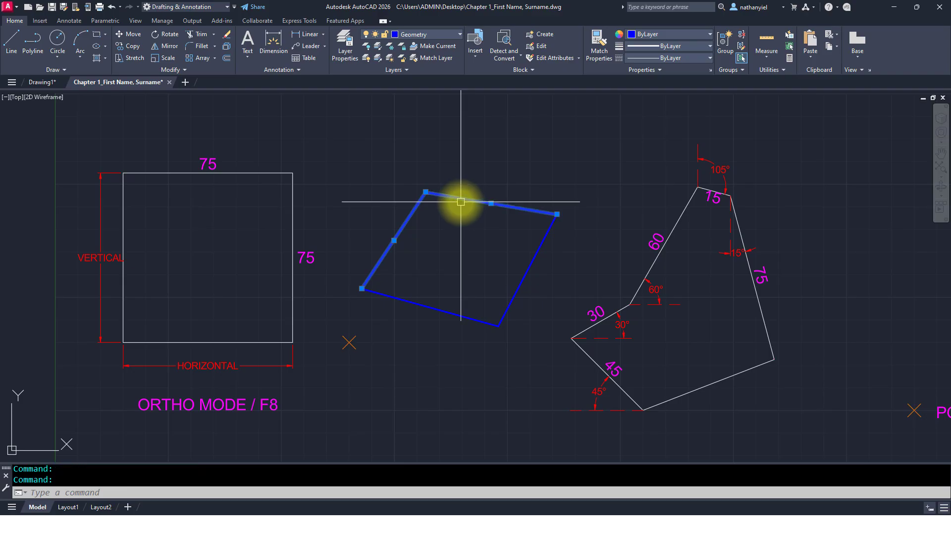
{"action": "left_click", "coordinate": [531, 257]}
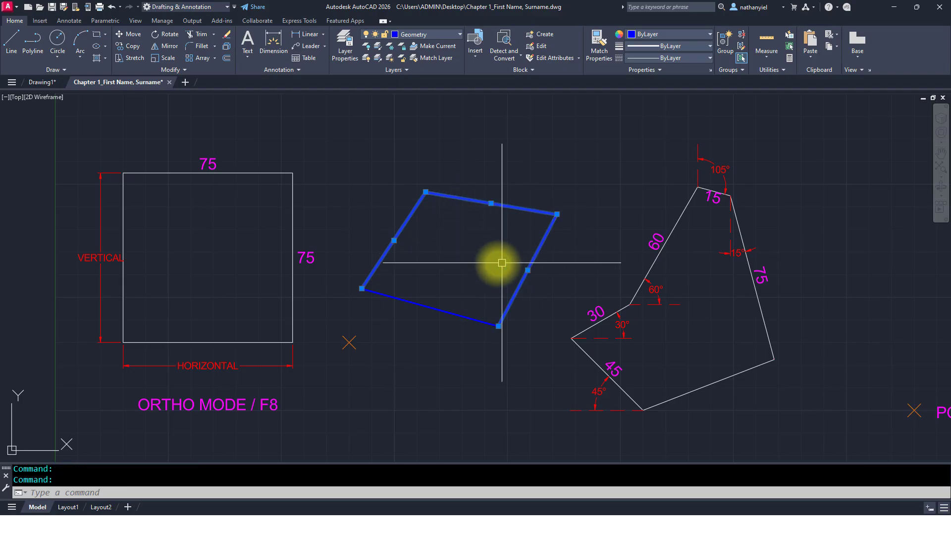
{"action": "left_click", "coordinate": [428, 306]}
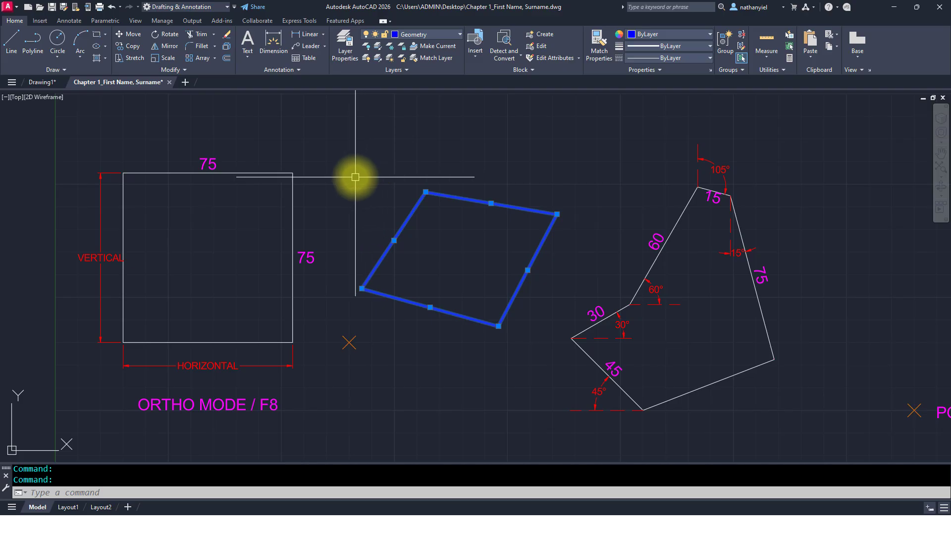
{"action": "key", "text": "Delete"}
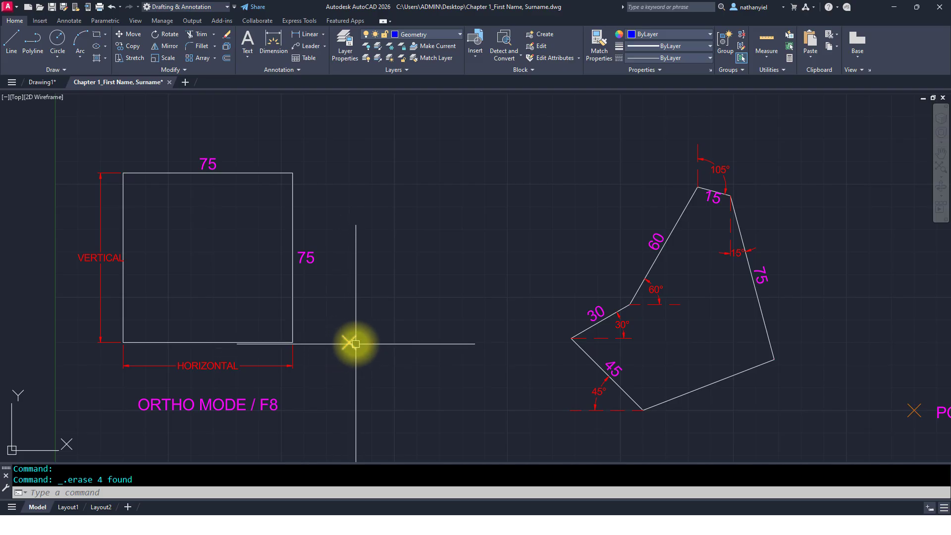
Step: Add the Grid, Ortho Mode and 2D Object Snap toggles to the status bar through its customization list
{"action": "mouse_move", "coordinate": [356, 339]}
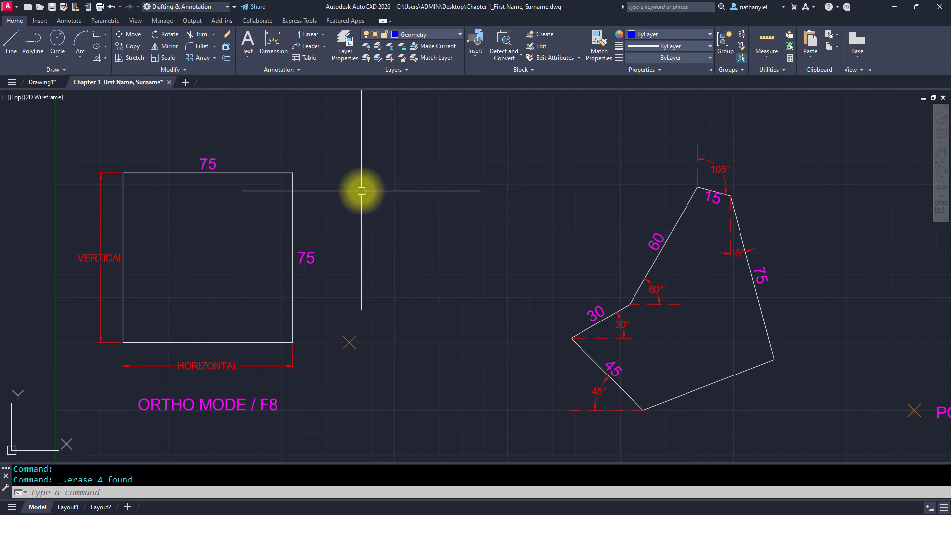
{"action": "scroll", "coordinate": [362, 191], "scroll_direction": "down", "scroll_amount": 2}
{"action": "scroll", "coordinate": [189, 160], "scroll_direction": "up", "scroll_amount": 2}
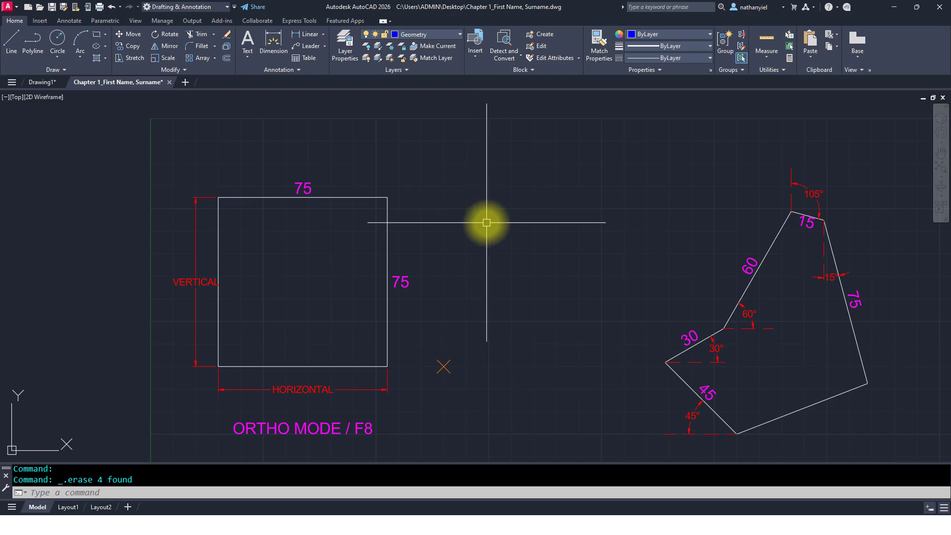
{"action": "middle_click_drag", "start_coordinate": [512, 259], "coordinate": [484, 240]}
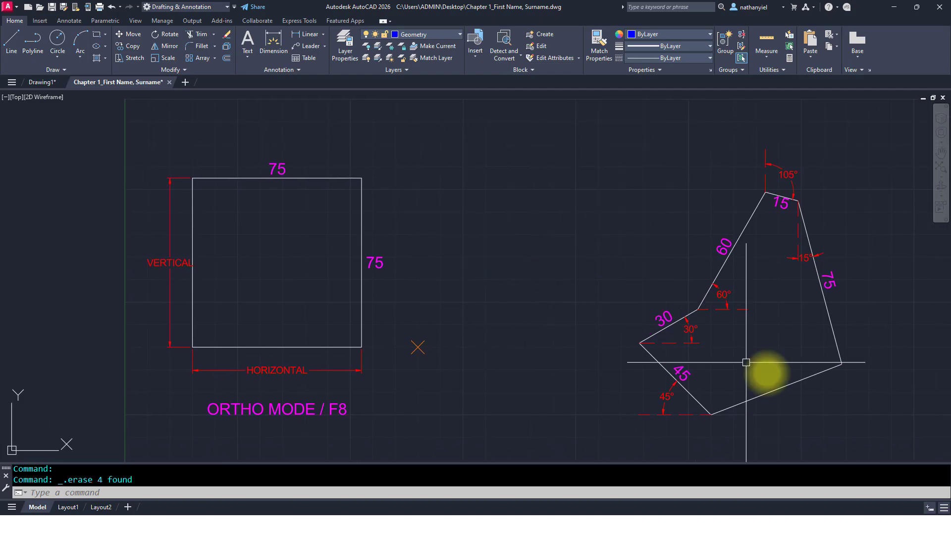
{"action": "left_click", "coordinate": [944, 509]}
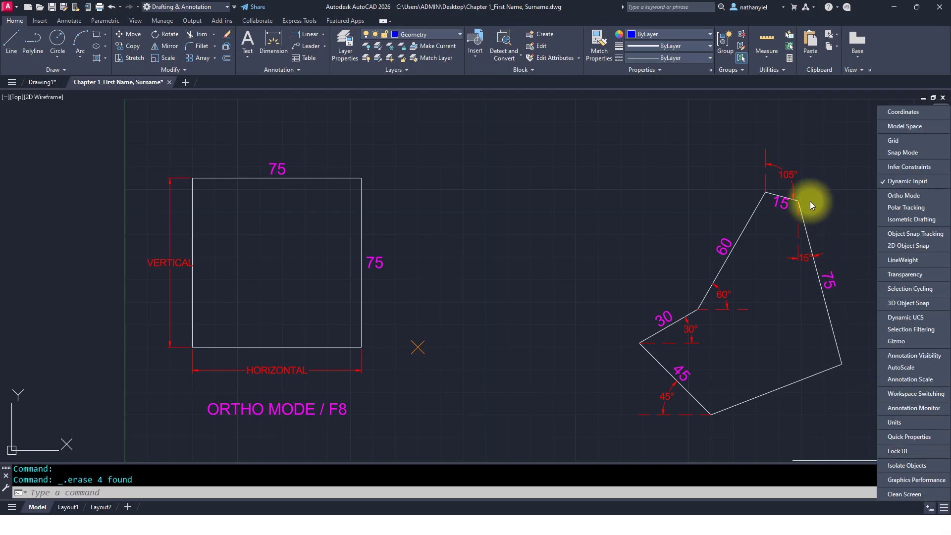
{"action": "left_click", "coordinate": [901, 141]}
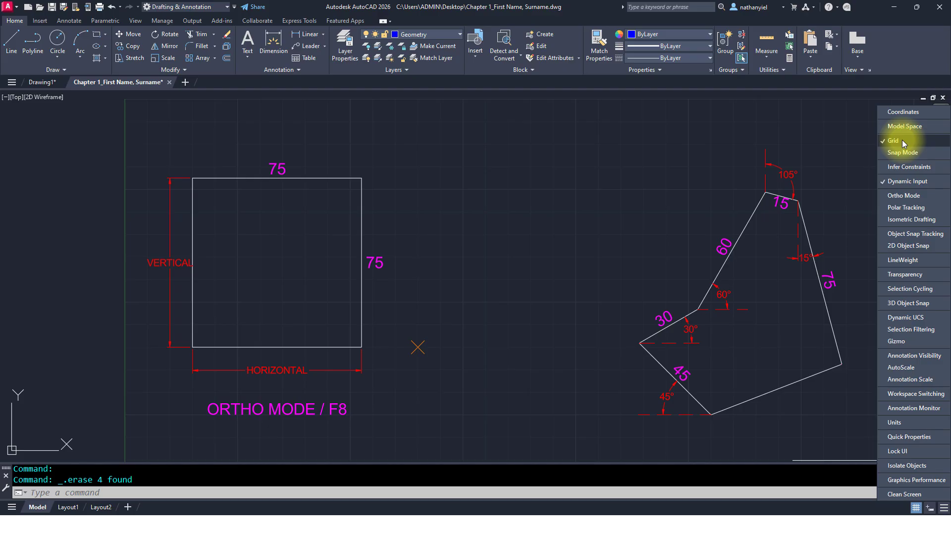
{"action": "left_click", "coordinate": [903, 196]}
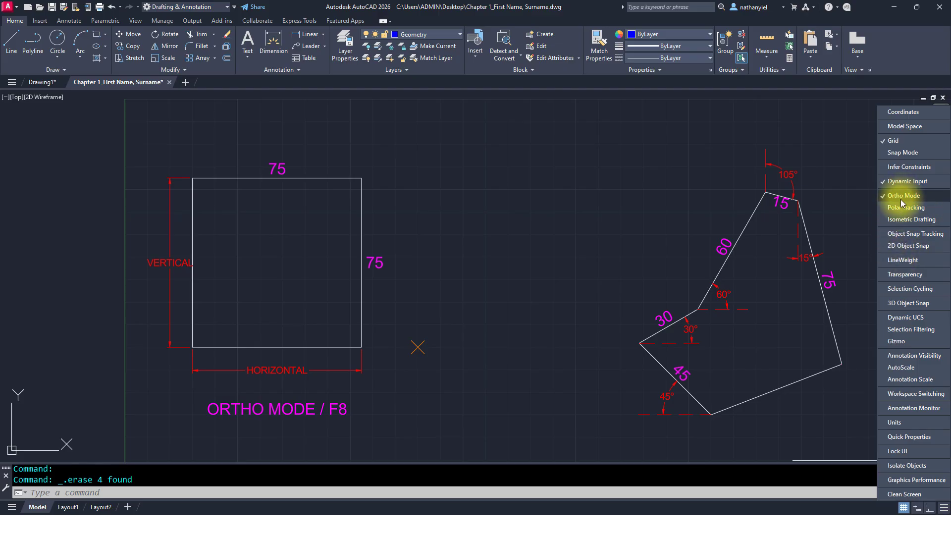
{"action": "left_click", "coordinate": [902, 246]}
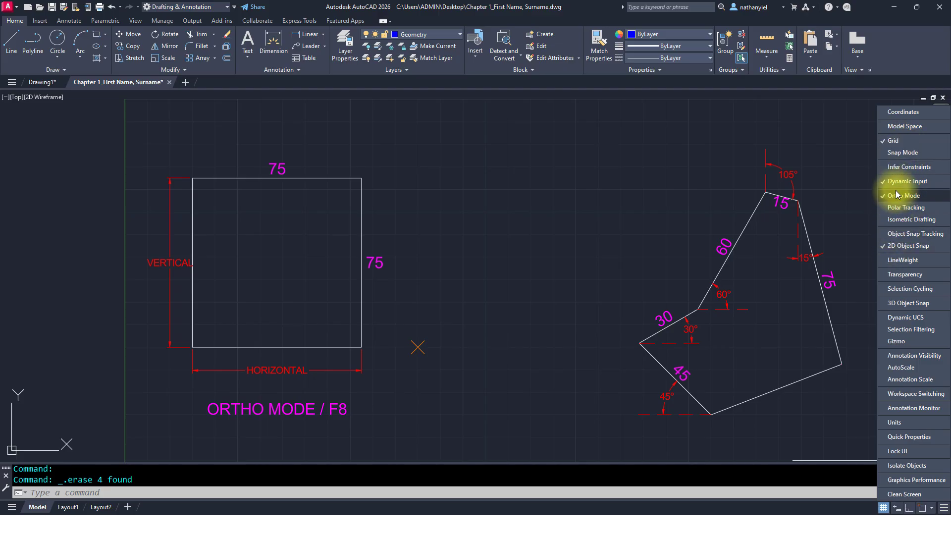
{"action": "left_click", "coordinate": [804, 141]}
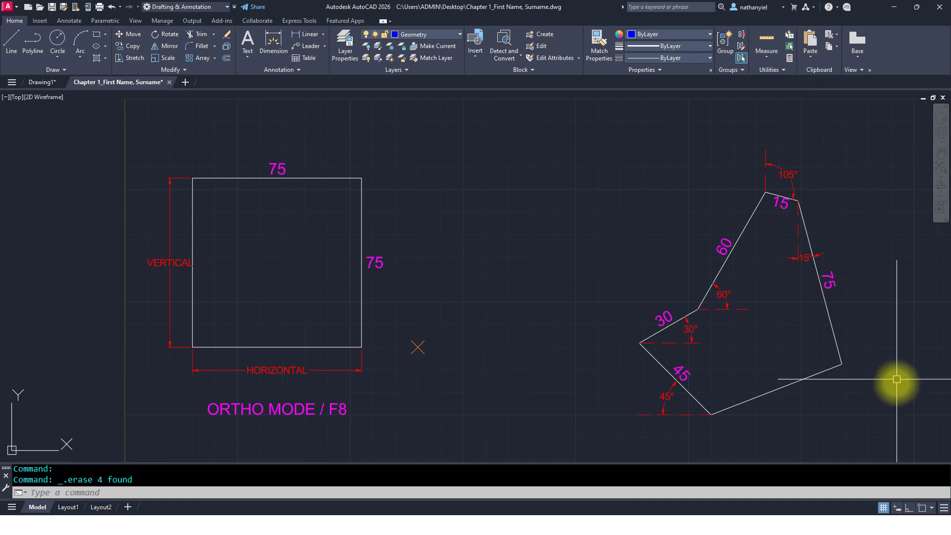
Step: Toggle the drawing grid display on and off repeatedly, finishing with the grid turned off
{"action": "left_click", "coordinate": [884, 509]}
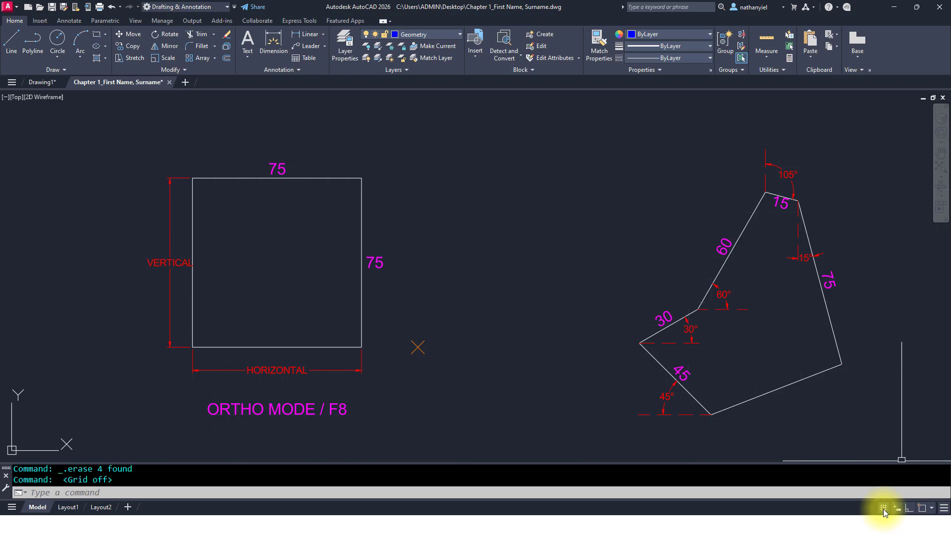
{"action": "left_click", "coordinate": [884, 509]}
{"action": "left_click", "coordinate": [884, 510]}
{"action": "left_click", "coordinate": [884, 509]}
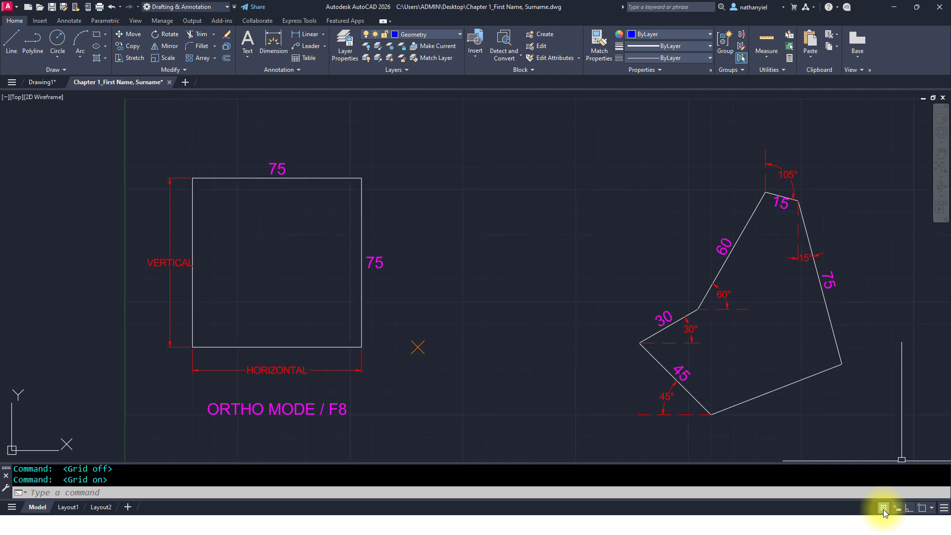
{"action": "left_click", "coordinate": [884, 510]}
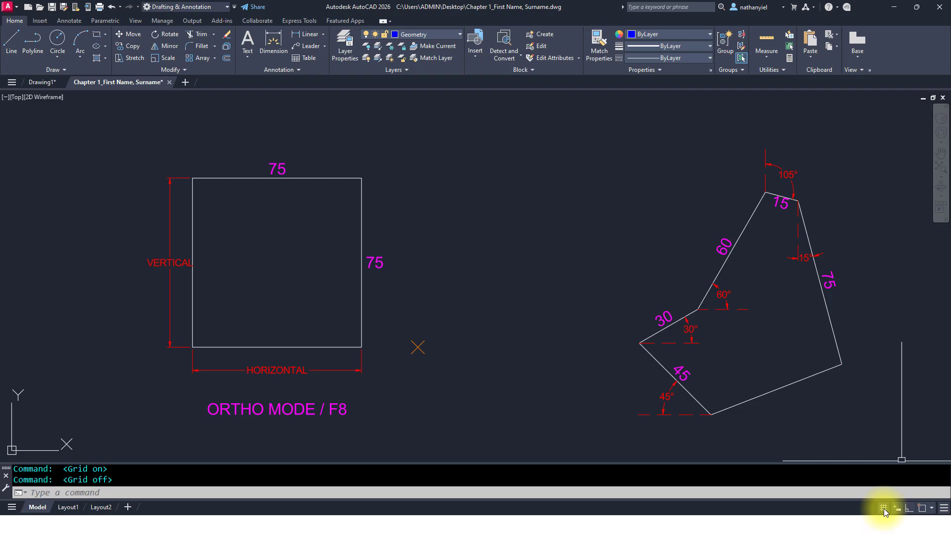
{"action": "left_click", "coordinate": [884, 508]}
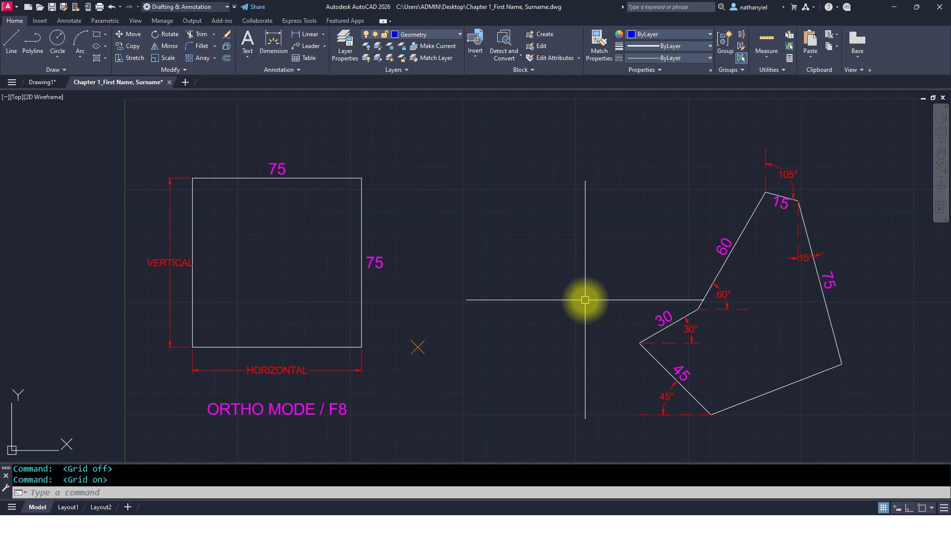
{"action": "key", "text": "F7"}
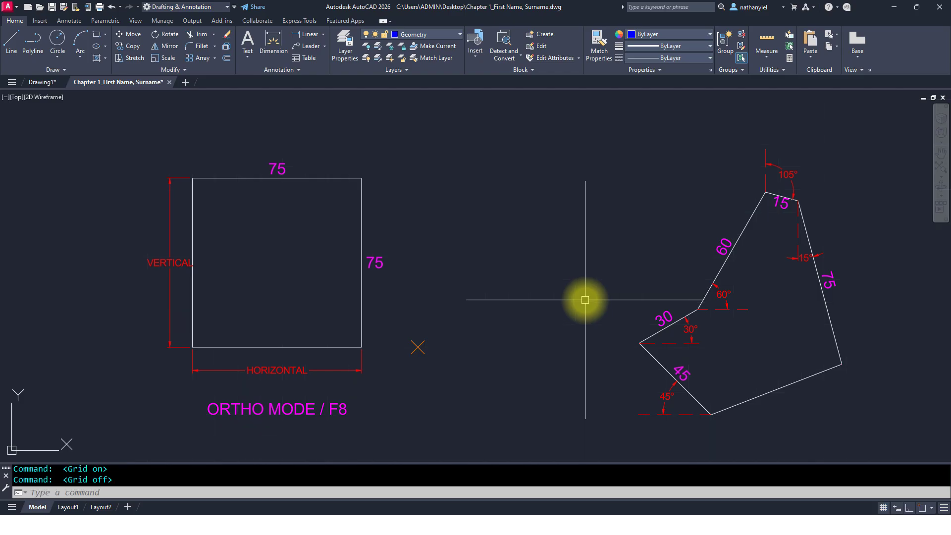
{"action": "key", "text": "F7"}
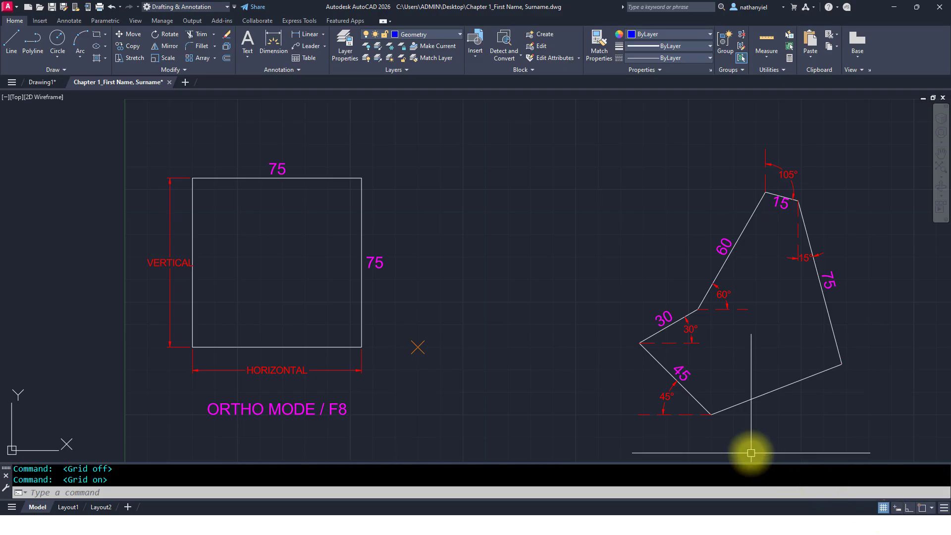
{"action": "key", "text": "F7"}
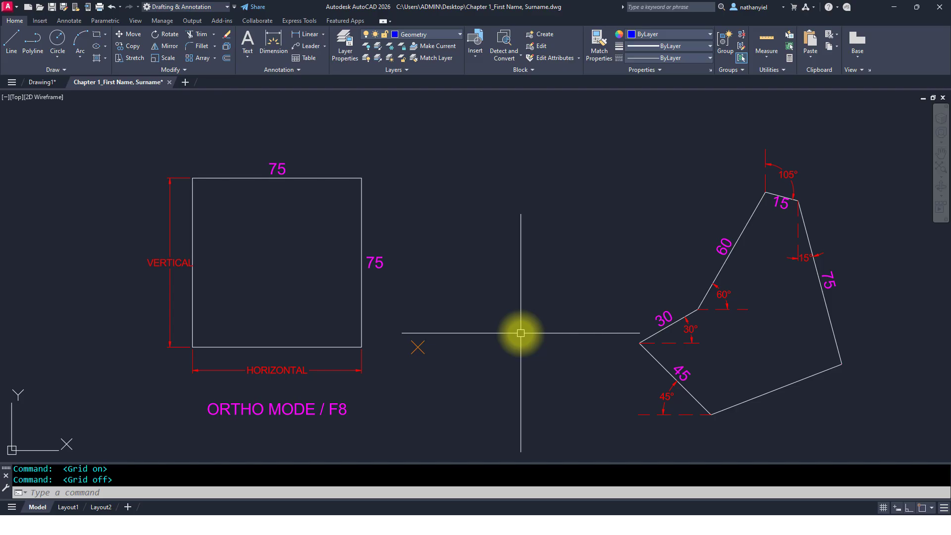
Step: With the Line command and ortho on, draw a closed square about 75 units beside the existing square
{"action": "type", "text": "L"}
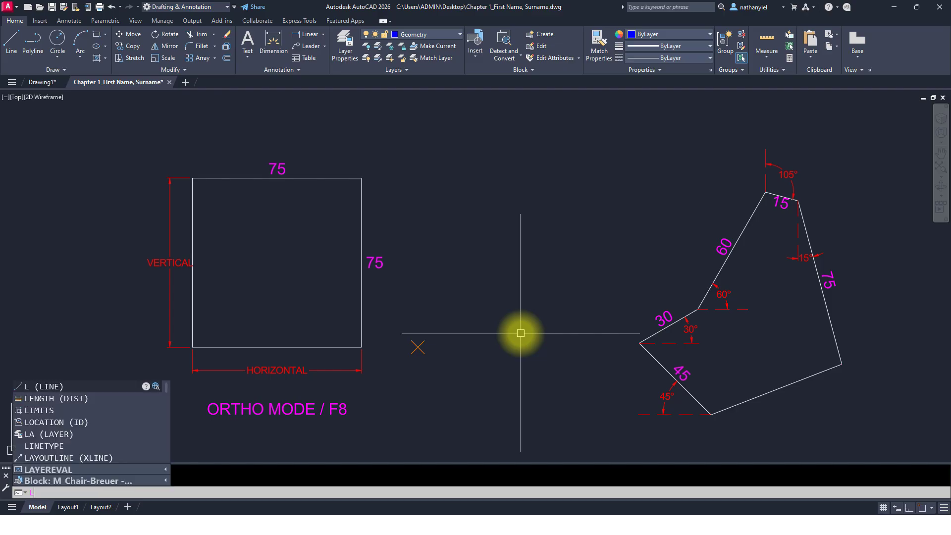
{"action": "left_click", "coordinate": [55, 387]}
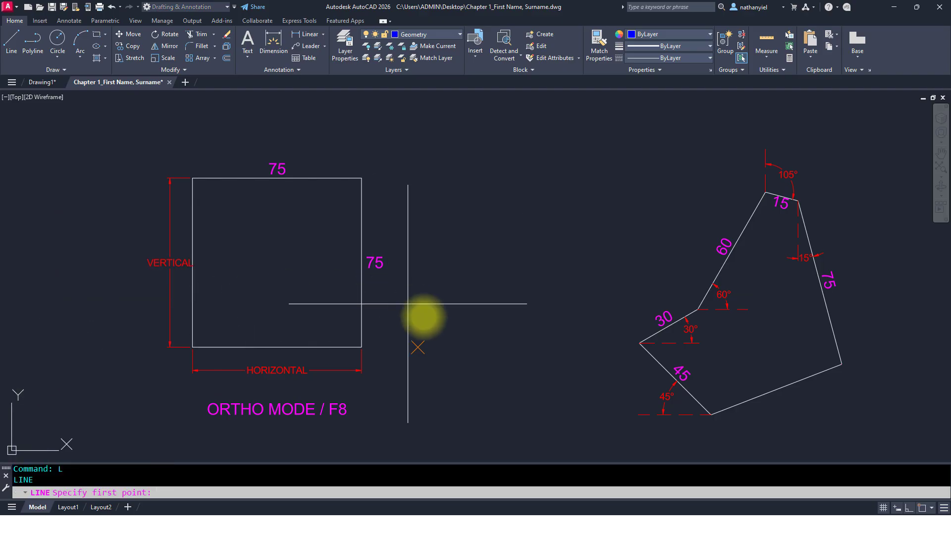
{"action": "left_click", "coordinate": [418, 347]}
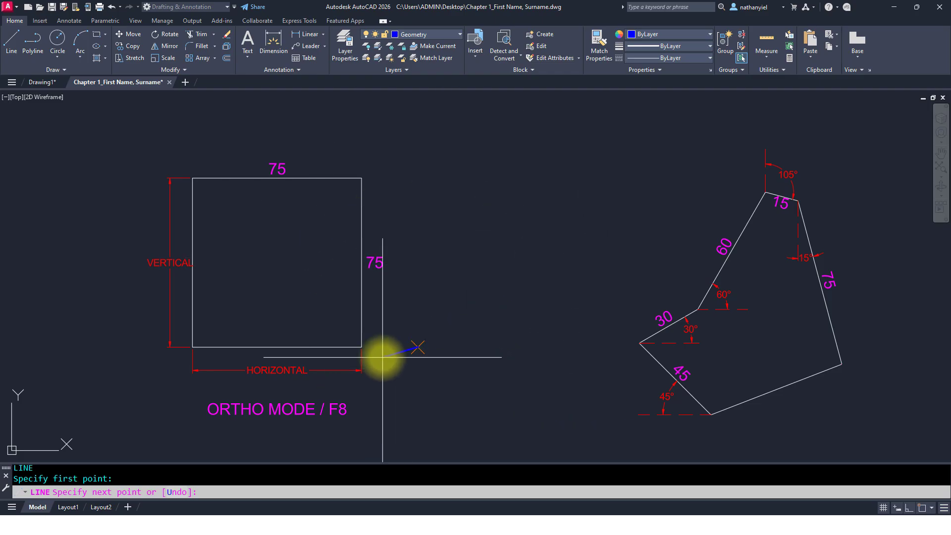
{"action": "left_click", "coordinate": [418, 177]}
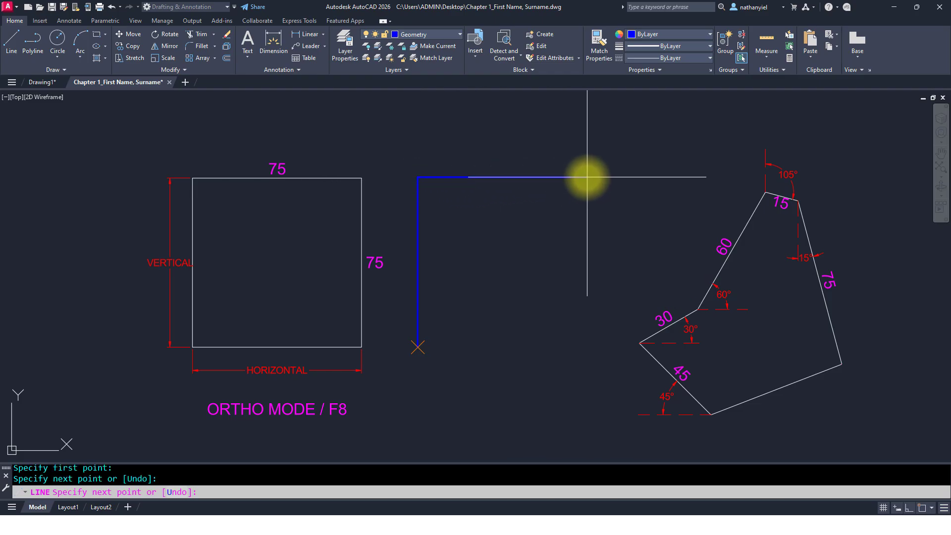
{"action": "left_click", "coordinate": [587, 176]}
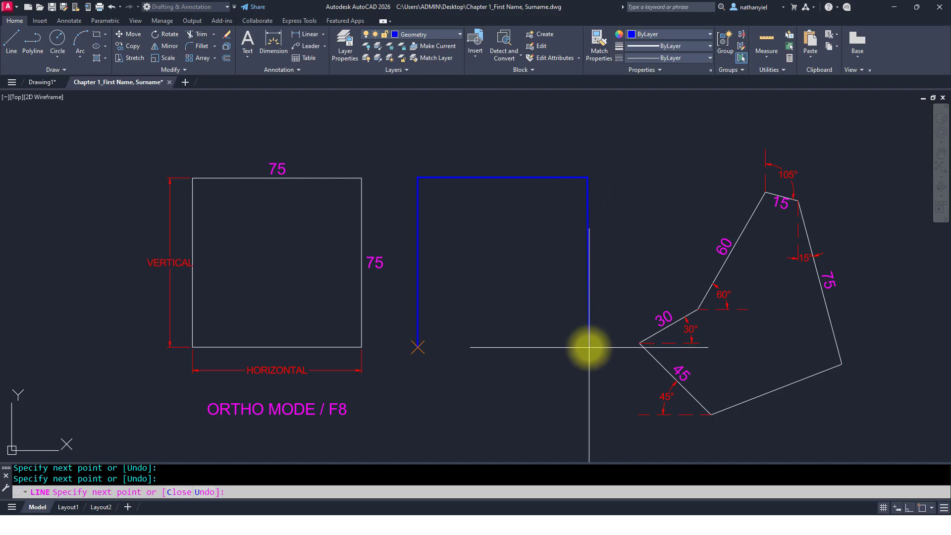
{"action": "left_click", "coordinate": [589, 348]}
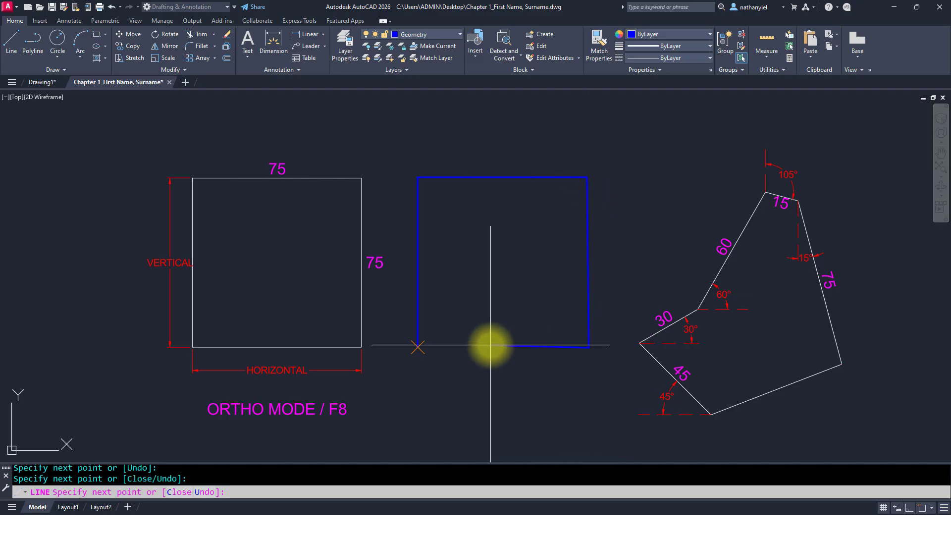
{"action": "left_click", "coordinate": [418, 347]}
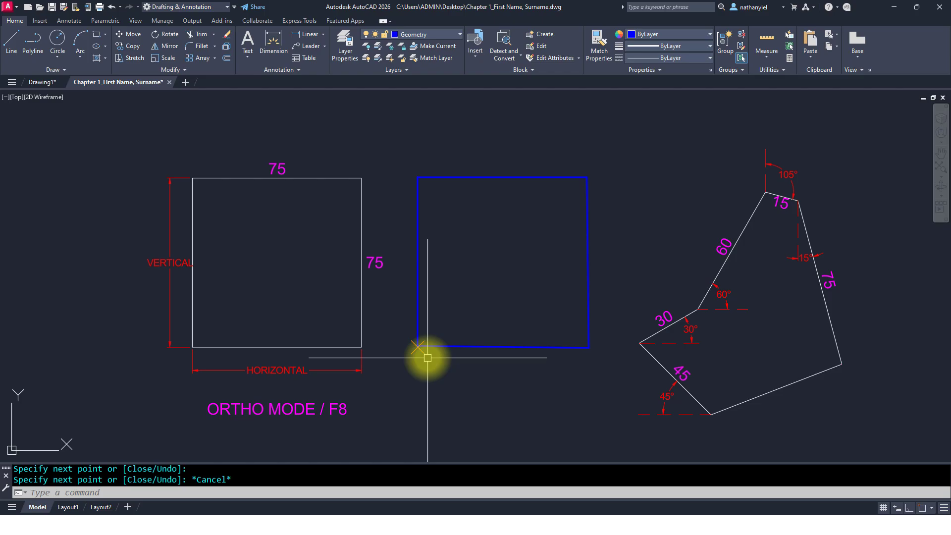
Step: Zoom in to inspect the new square's closing corner, then select its top edge
{"action": "scroll", "coordinate": [426, 357], "scroll_direction": "up", "scroll_amount": 8}
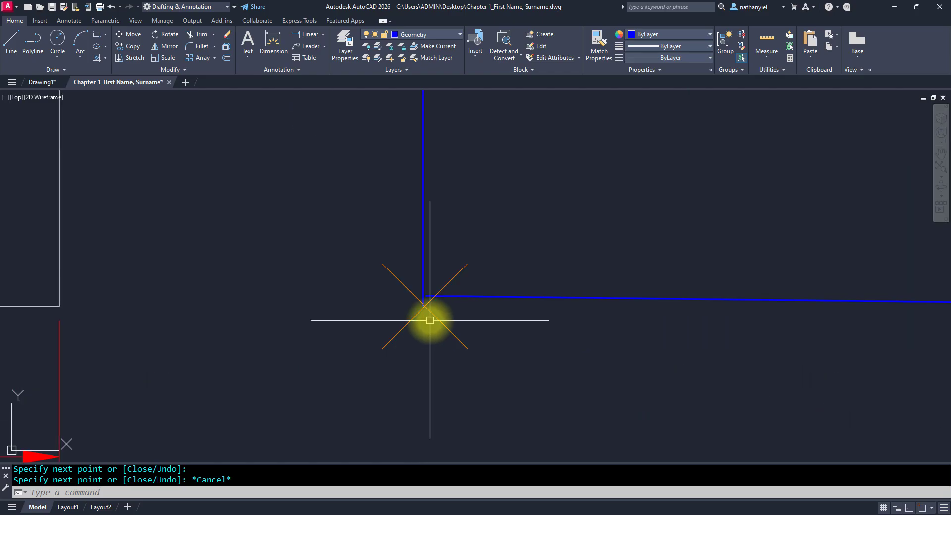
{"action": "scroll", "coordinate": [429, 314], "scroll_direction": "up", "scroll_amount": 2}
{"action": "scroll", "coordinate": [430, 314], "scroll_direction": "up", "scroll_amount": 2}
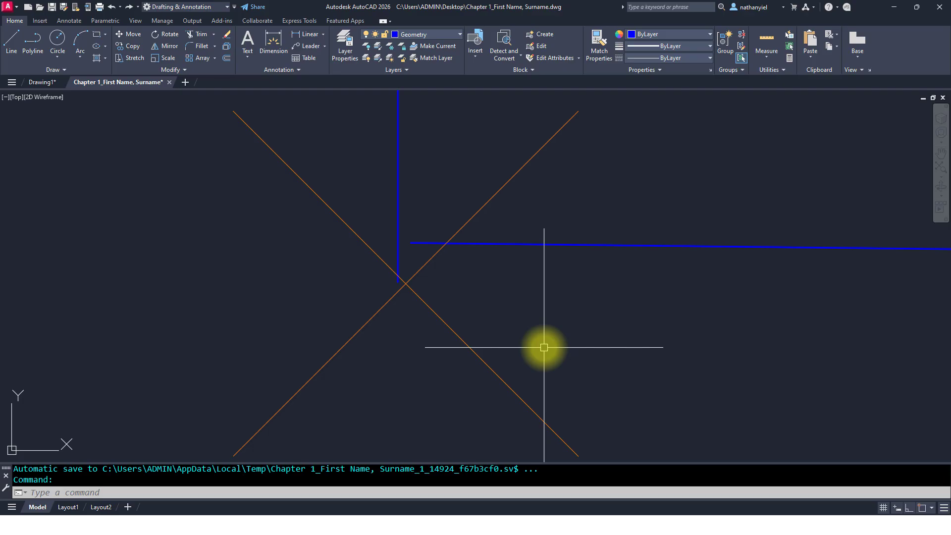
{"action": "scroll", "coordinate": [456, 308], "scroll_direction": "down", "scroll_amount": 4}
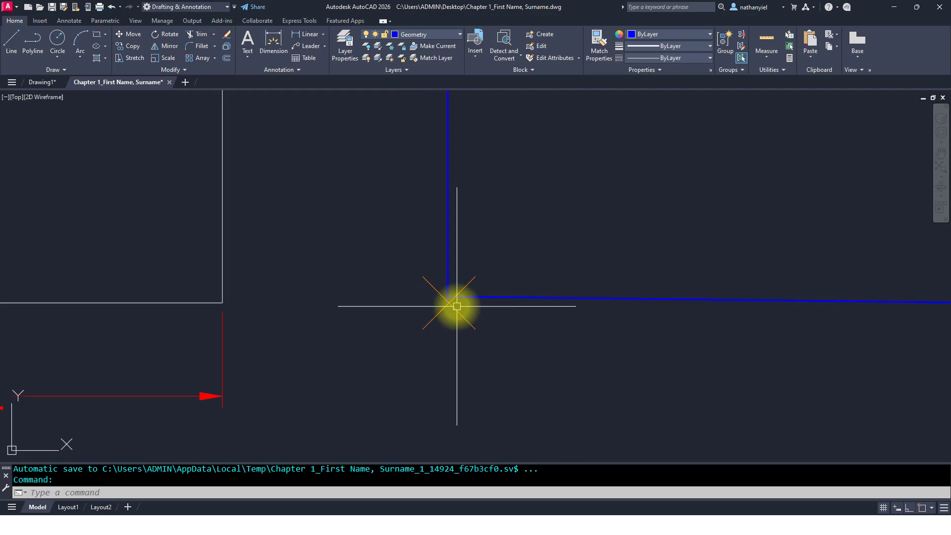
{"action": "scroll", "coordinate": [456, 306], "scroll_direction": "down", "scroll_amount": 4}
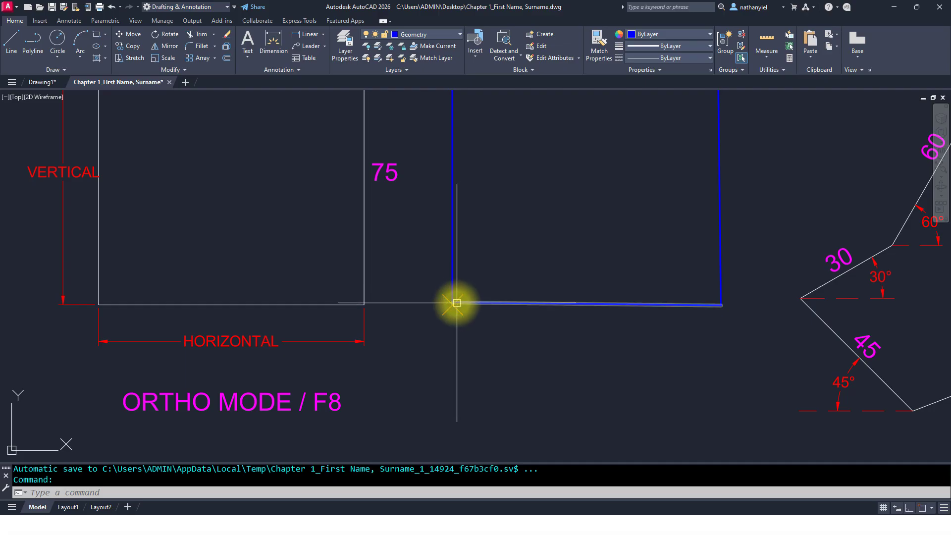
{"action": "scroll", "coordinate": [457, 308], "scroll_direction": "down", "scroll_amount": 2}
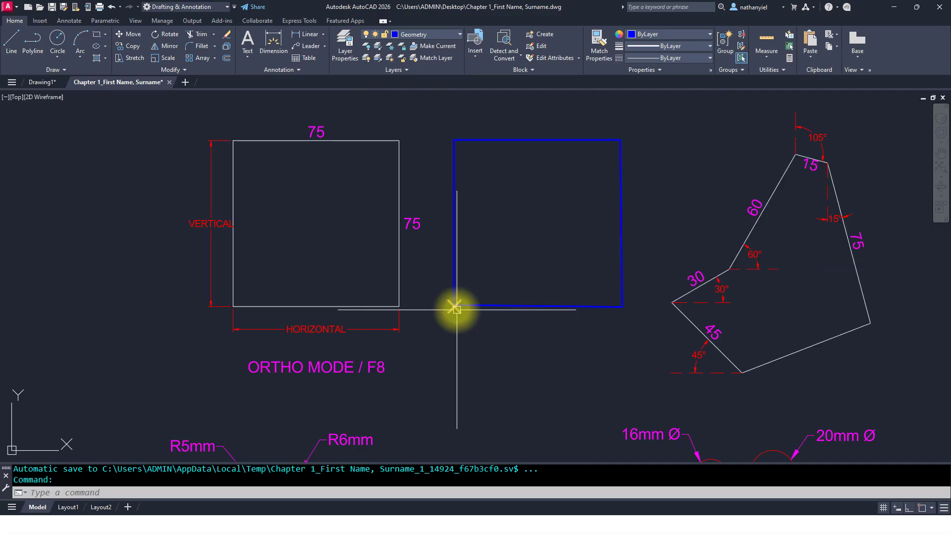
{"action": "scroll", "coordinate": [457, 310], "scroll_direction": "down", "scroll_amount": 2}
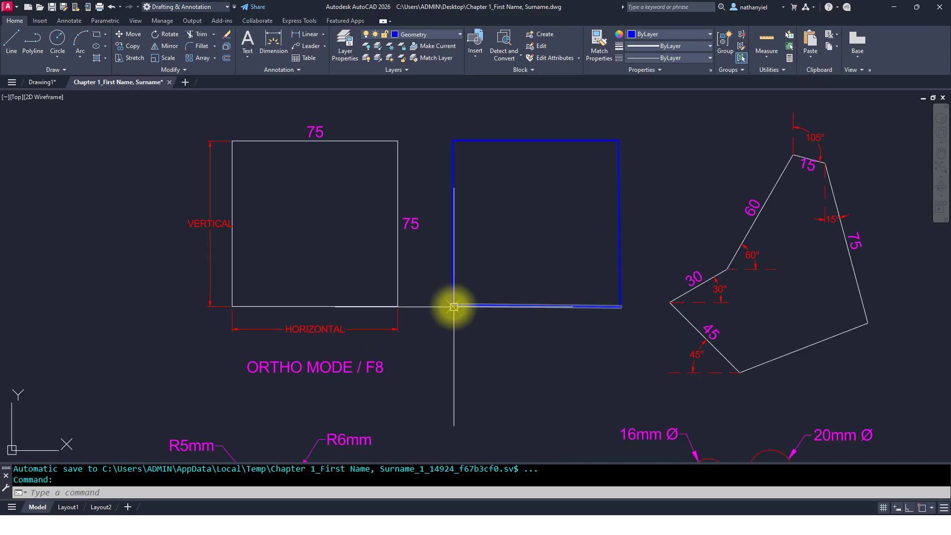
{"action": "scroll", "coordinate": [456, 307], "scroll_direction": "up", "scroll_amount": 4}
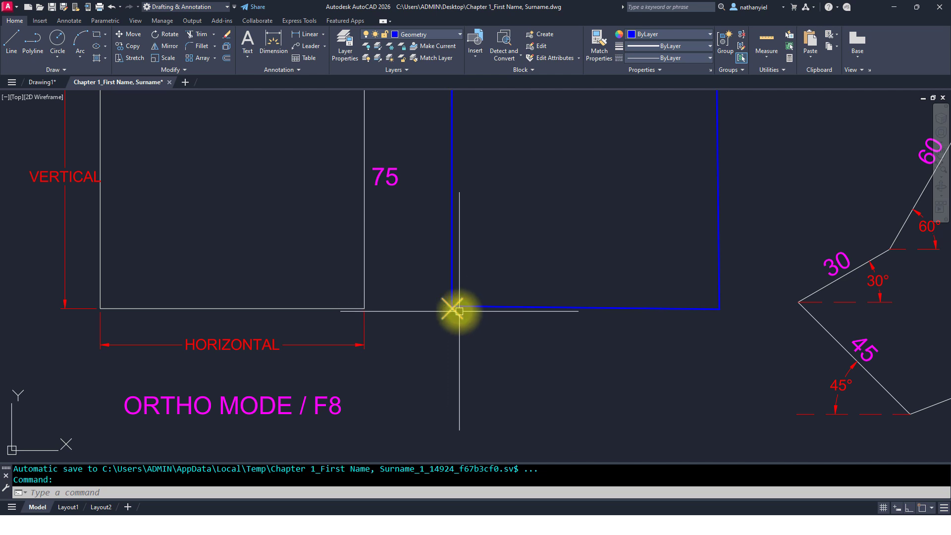
{"action": "scroll", "coordinate": [460, 311], "scroll_direction": "down", "scroll_amount": 4}
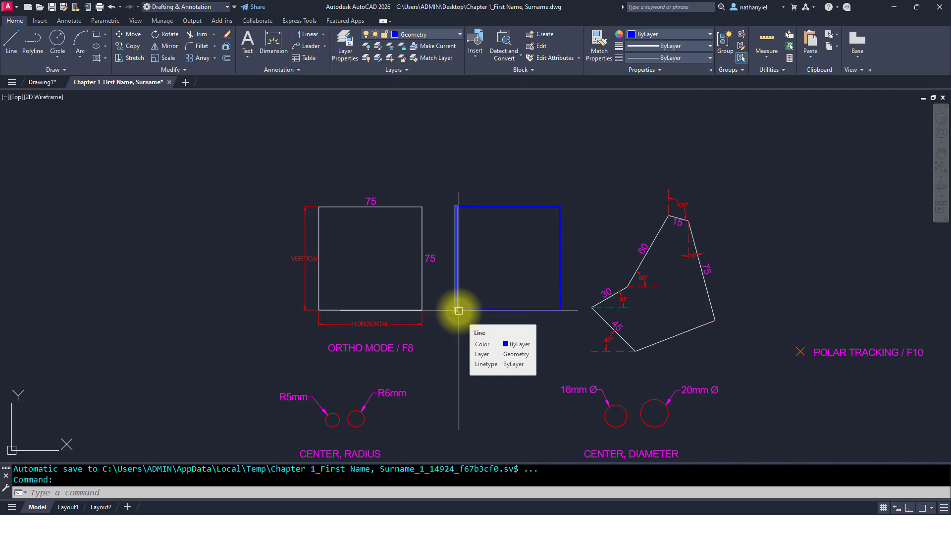
{"action": "scroll", "coordinate": [460, 311], "scroll_direction": "up", "scroll_amount": 4}
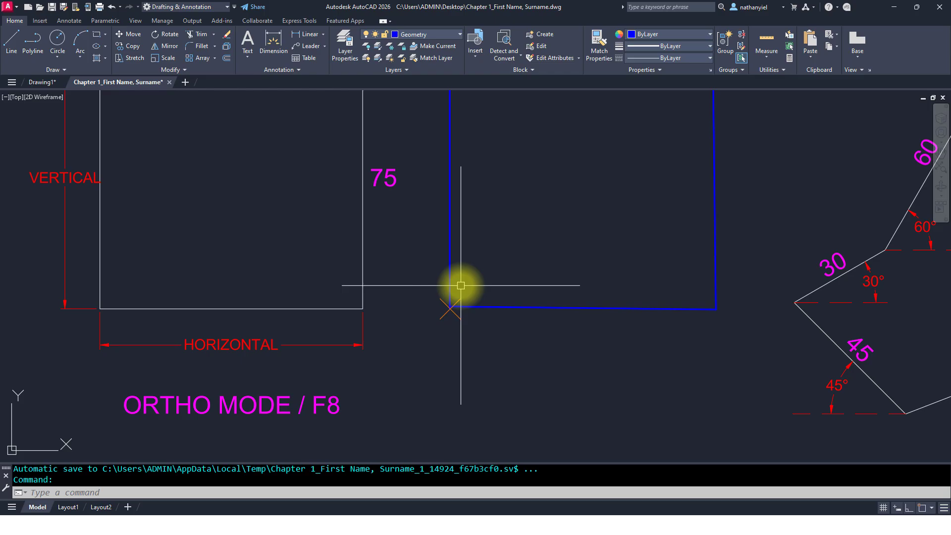
{"action": "mouse_move", "coordinate": [426, 238]}
{"action": "middle_mouse_down"}
{"action": "mouse_move", "coordinate": [436, 280]}
{"action": "mouse_move", "coordinate": [497, 307]}
{"action": "middle_mouse_up"}
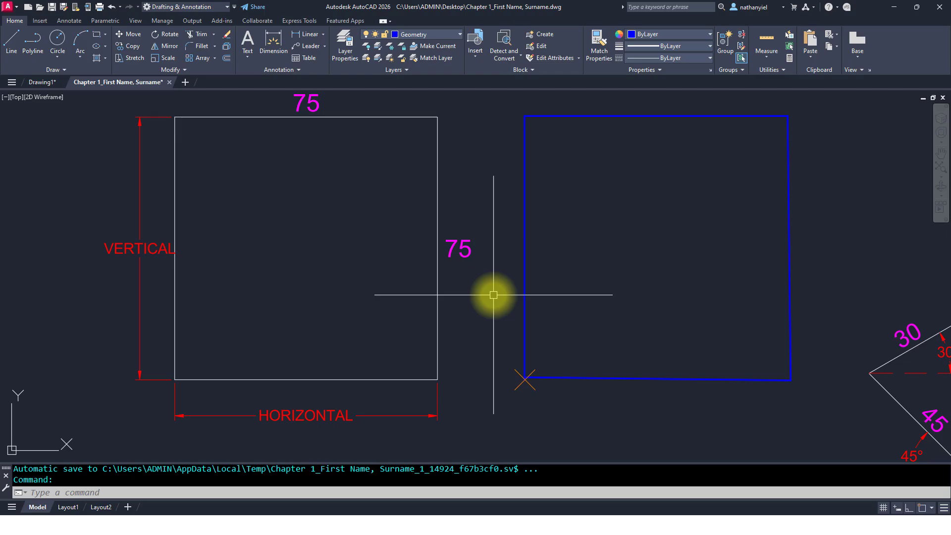
{"action": "scroll", "coordinate": [494, 294], "scroll_direction": "down", "scroll_amount": 2}
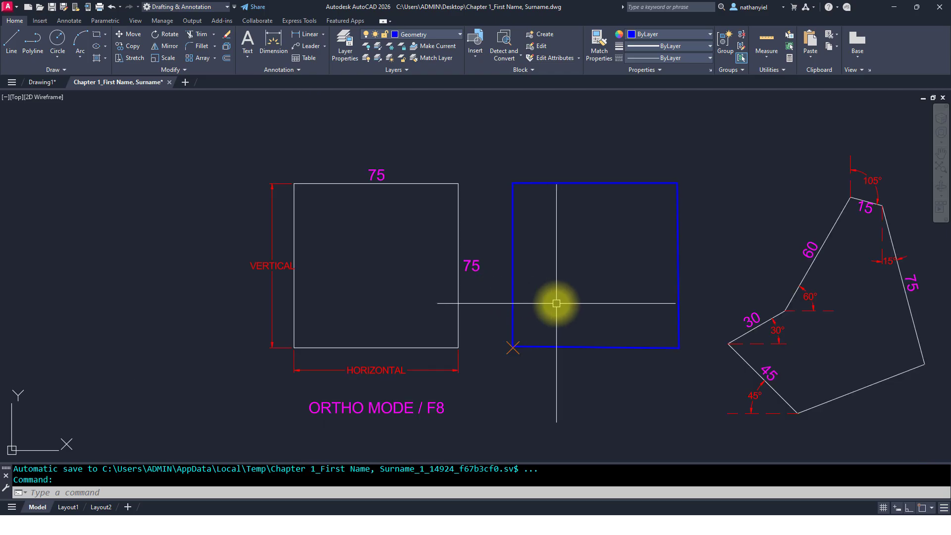
{"action": "middle_click_drag", "start_coordinate": [557, 303], "coordinate": [823, 315]}
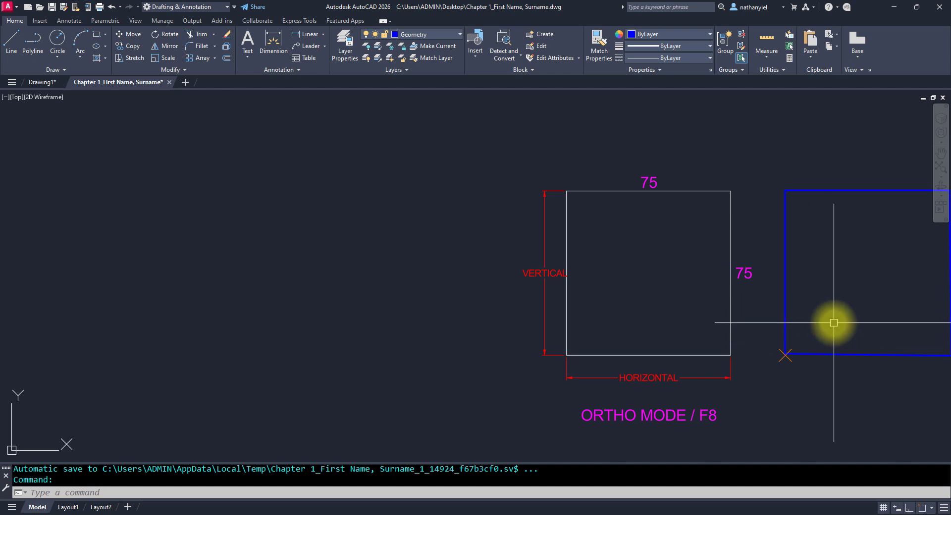
{"action": "middle_click_drag", "start_coordinate": [821, 321], "coordinate": [442, 308]}
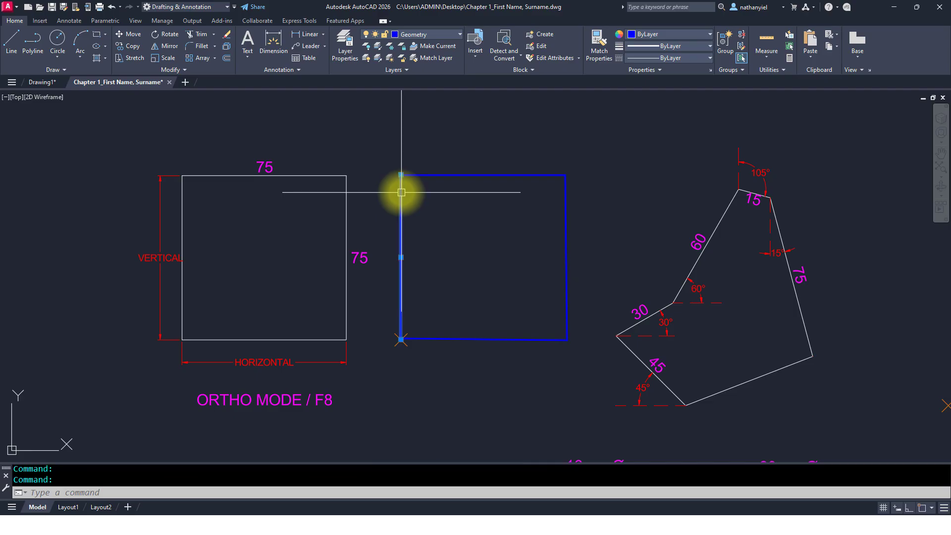
{"action": "left_click", "coordinate": [430, 174]}
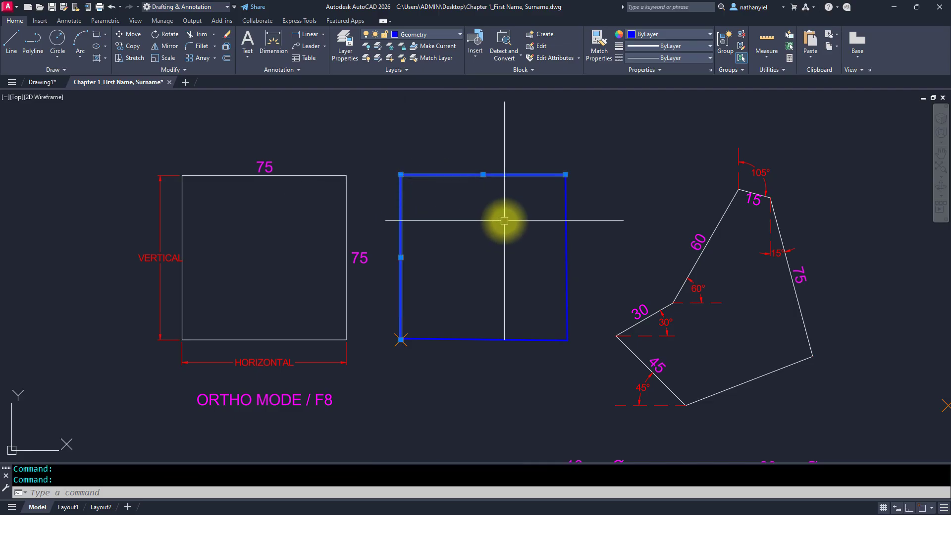
Step: Select the remaining edges of the new square and erase them
{"action": "left_click", "coordinate": [565, 218]}
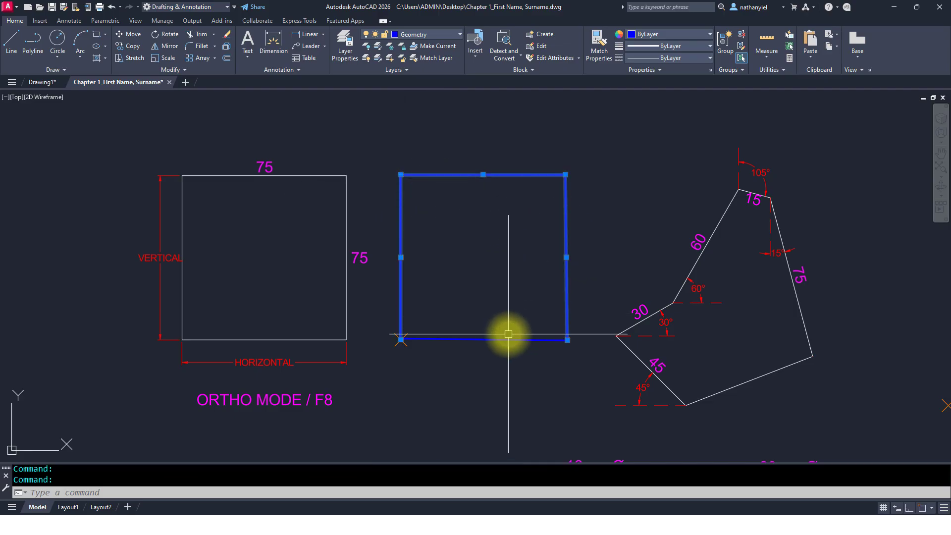
{"action": "left_click", "coordinate": [510, 339]}
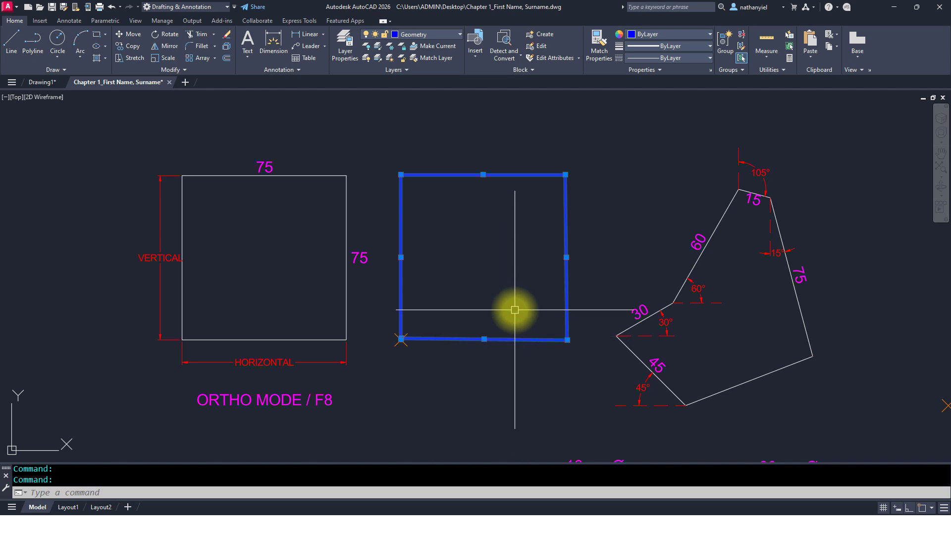
{"action": "left_click", "coordinate": [226, 38]}
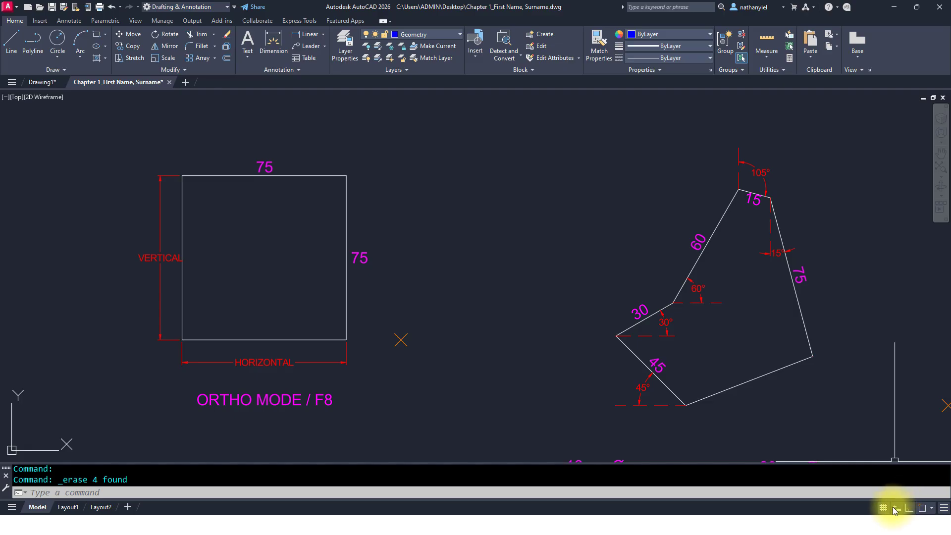
Step: Turn on ortho and object snap, leaving Node as the only active object snap mode
{"action": "left_click", "coordinate": [909, 508]}
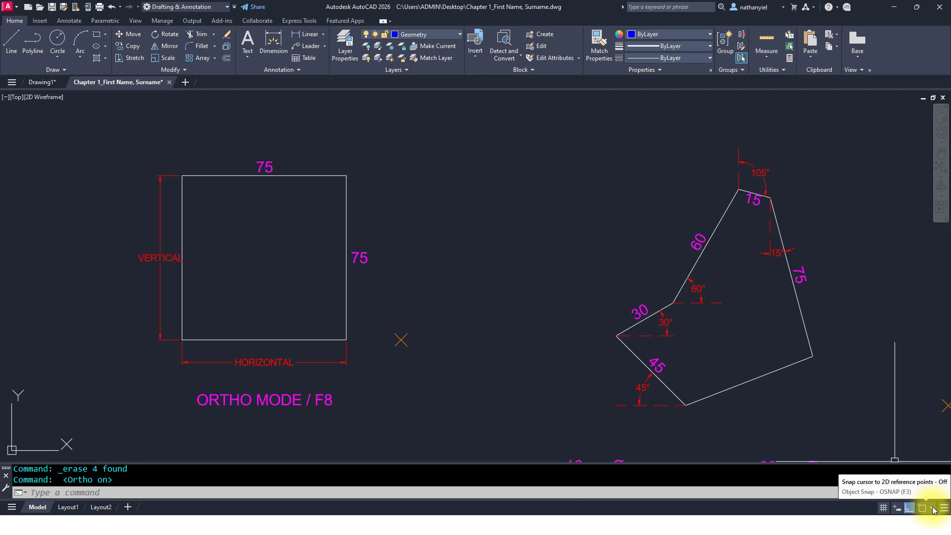
{"action": "left_click", "coordinate": [933, 509]}
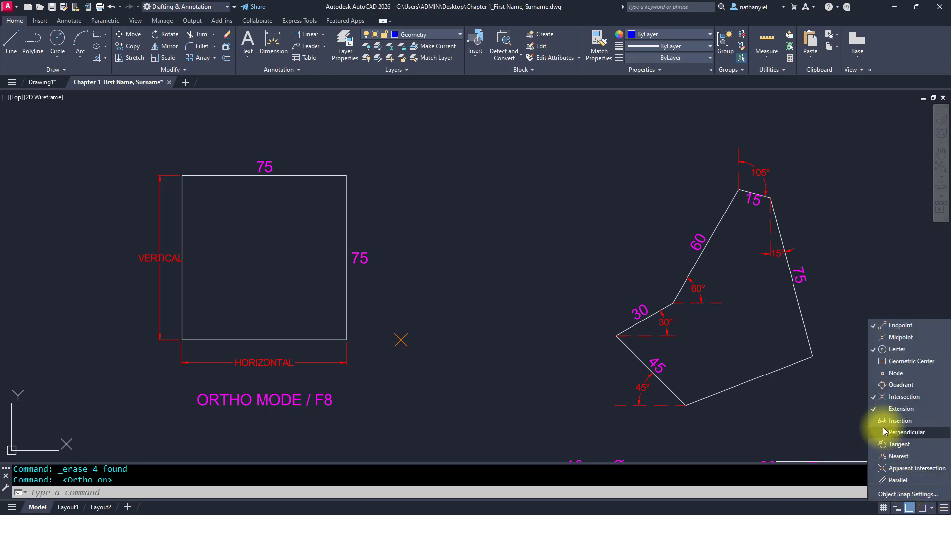
{"action": "left_click", "coordinate": [900, 410]}
{"action": "left_click", "coordinate": [900, 399]}
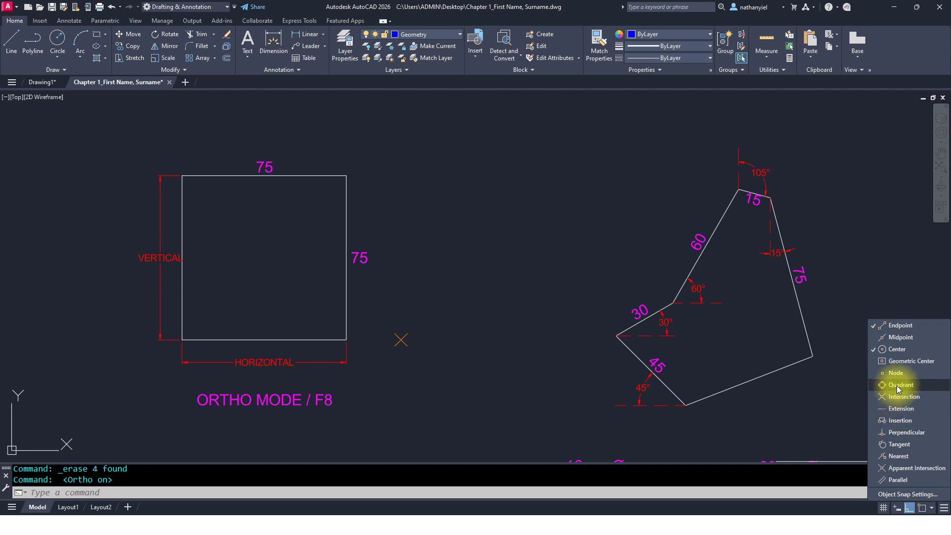
{"action": "left_click", "coordinate": [897, 349]}
{"action": "left_click", "coordinate": [898, 326]}
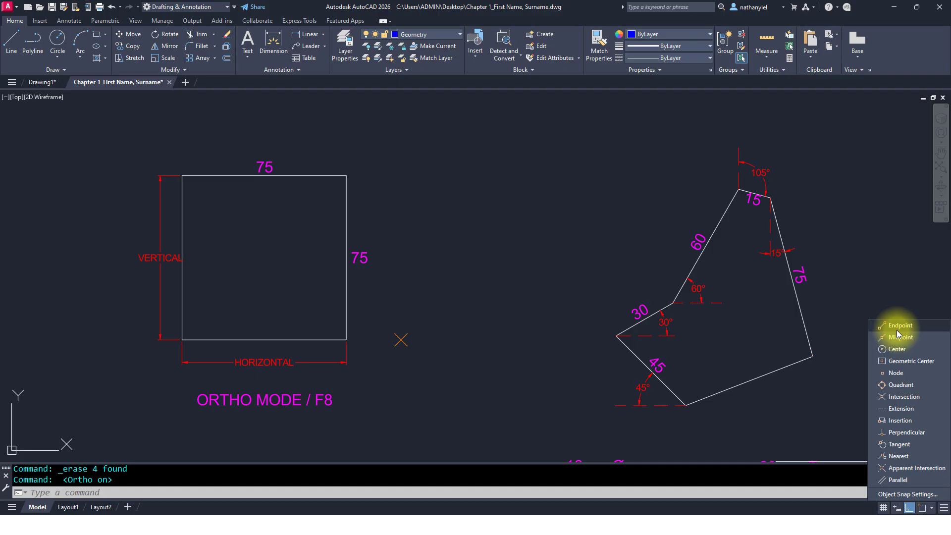
{"action": "left_click", "coordinate": [901, 376]}
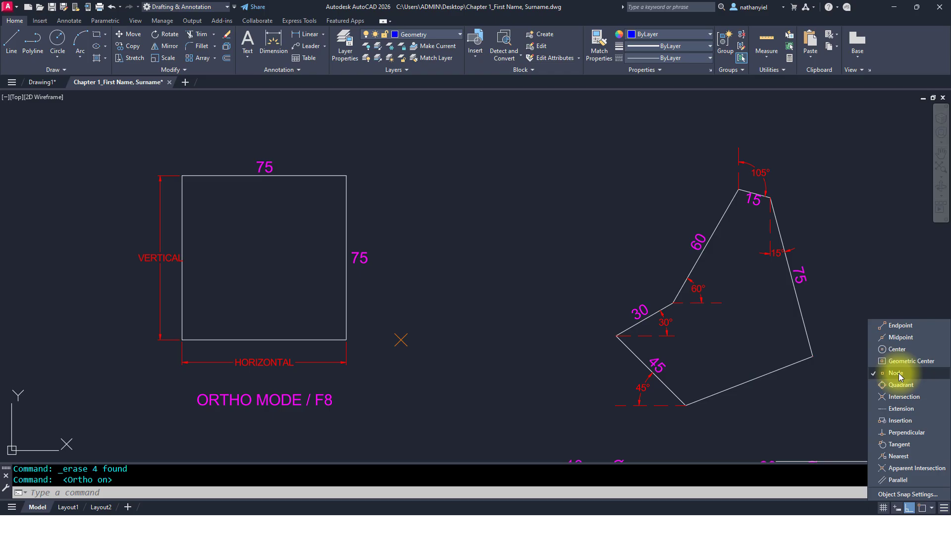
{"action": "left_click", "coordinate": [826, 392]}
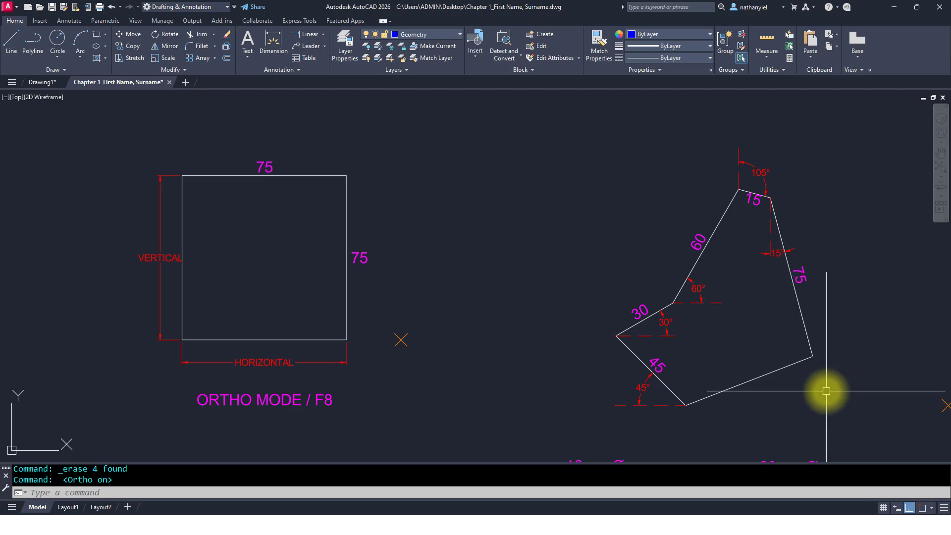
{"action": "left_click", "coordinate": [923, 508]}
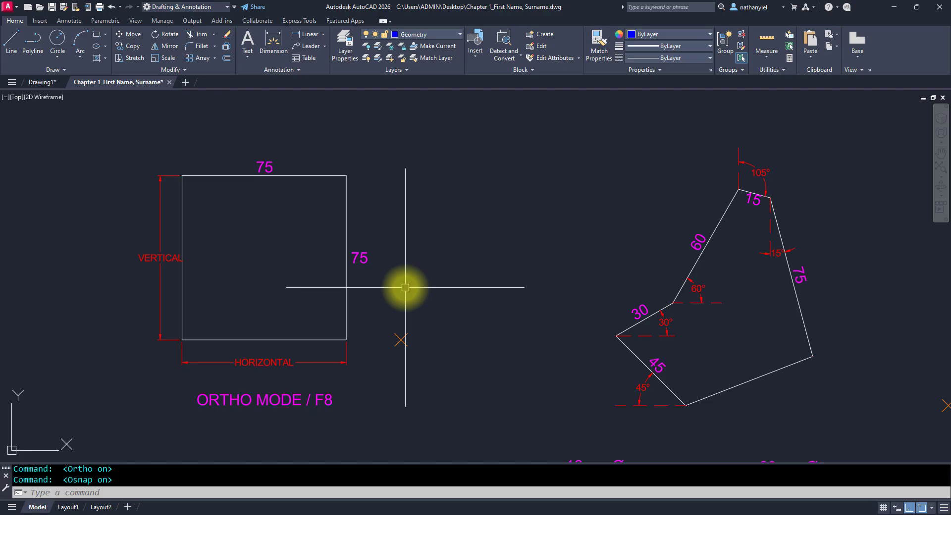
Step: With the Line command, draw a closed square of 75-unit sides starting at the point marker beside the first square
{"action": "type", "text": "L"}
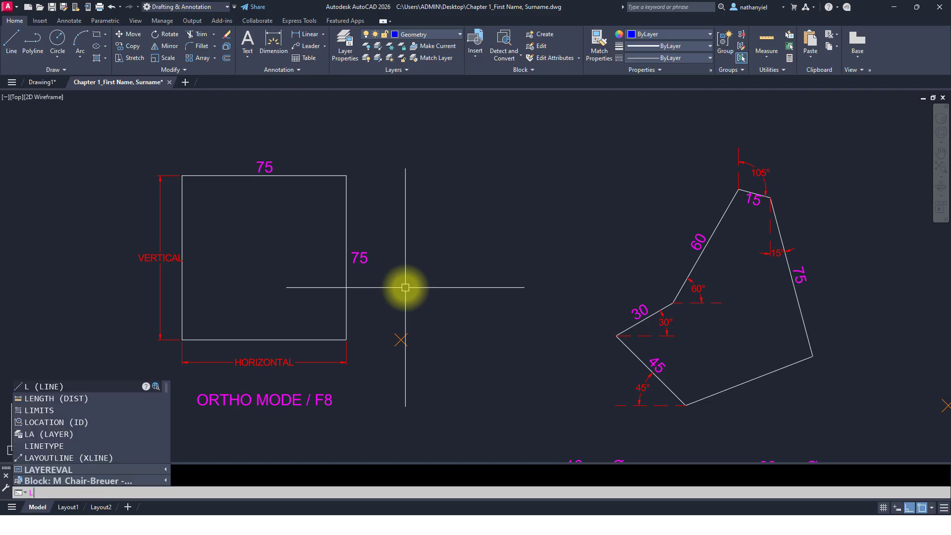
{"action": "key", "text": "Return"}
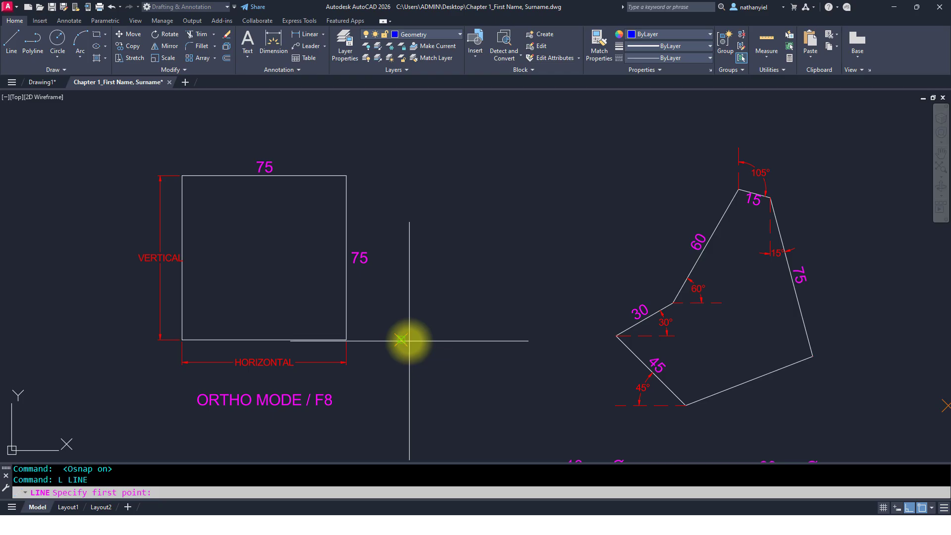
{"action": "left_click", "coordinate": [409, 341]}
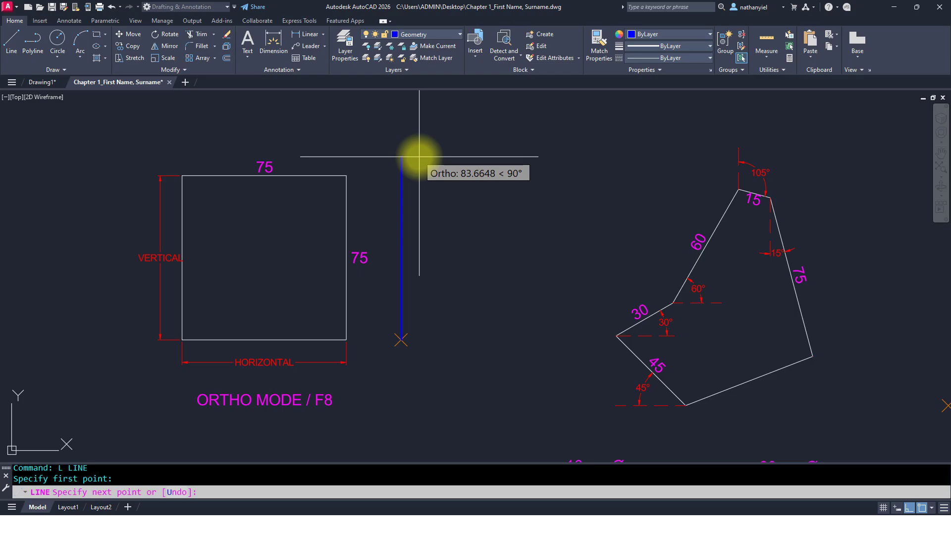
{"action": "type", "text": "75"}
{"action": "key", "text": "Return"}
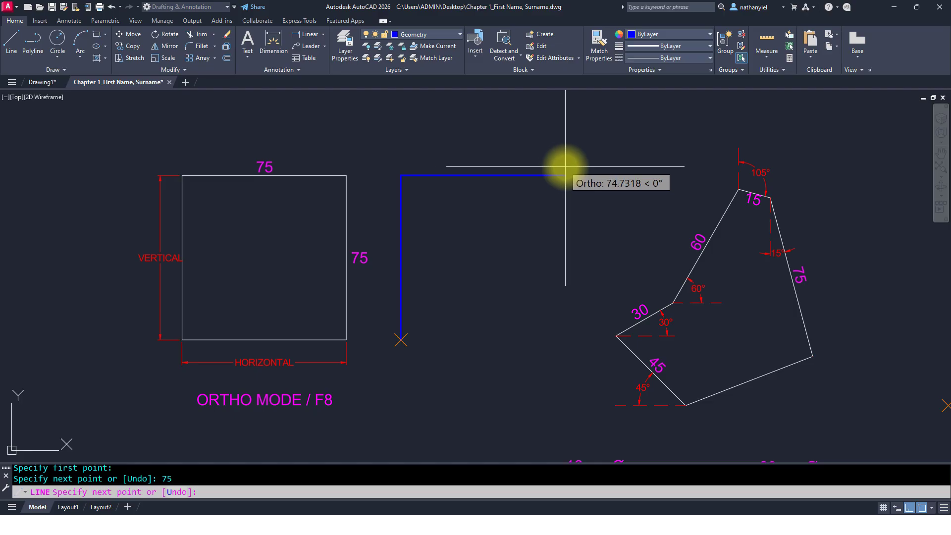
{"action": "type", "text": "75"}
{"action": "key", "text": "Return"}
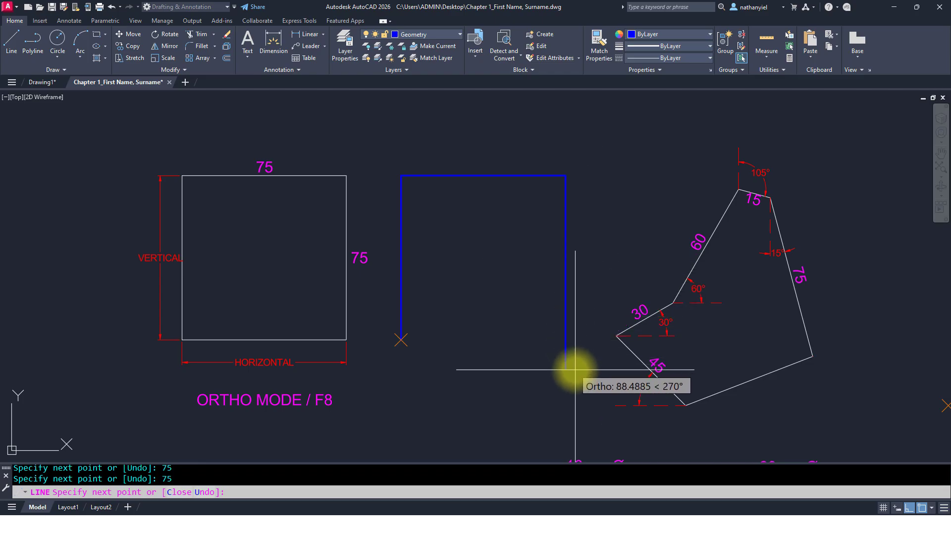
{"action": "type", "text": "75"}
{"action": "key", "text": "Return"}
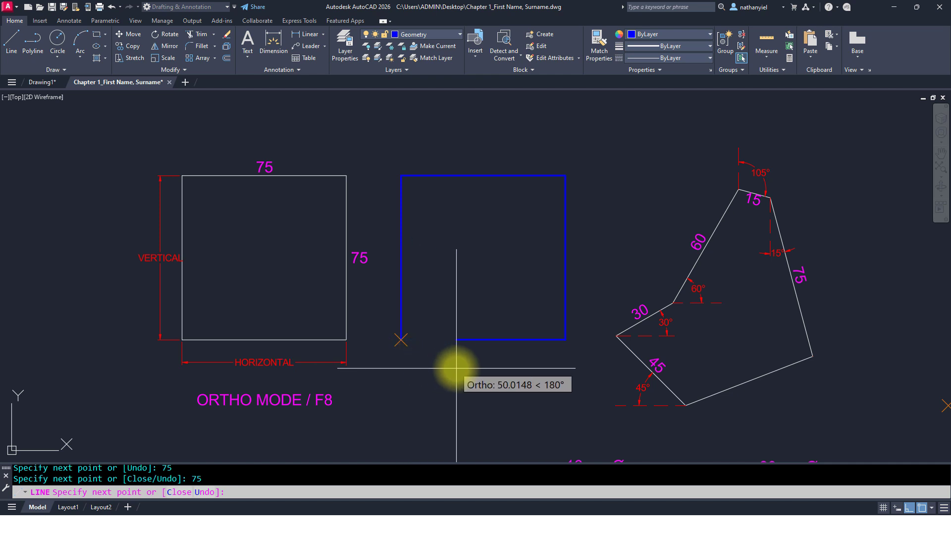
{"action": "type", "text": "C"}
{"action": "key", "text": "Return"}
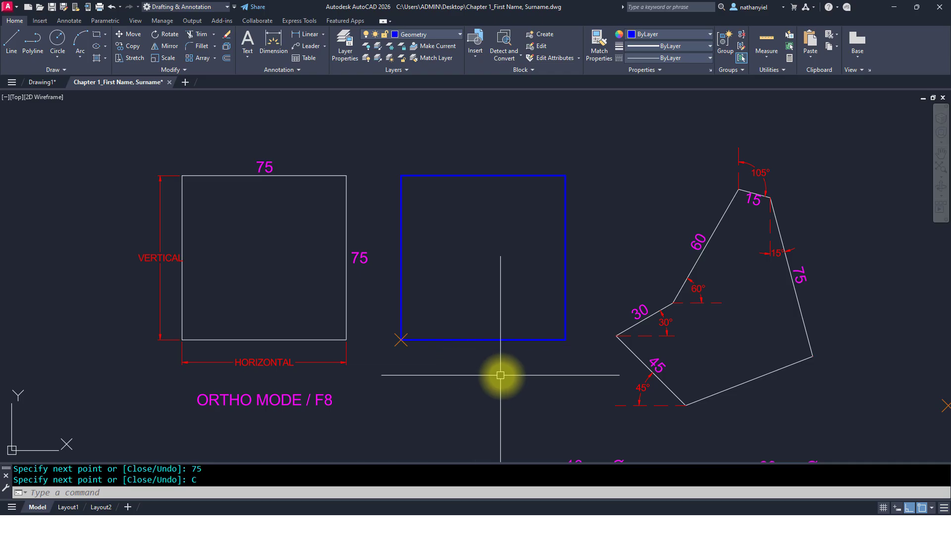
Step: Pan and zoom around the drawing, regenerating the display twice
{"action": "mouse_move", "coordinate": [512, 378]}
{"action": "middle_mouse_down"}
{"action": "mouse_move", "coordinate": [287, 376]}
{"action": "mouse_move", "coordinate": [0, 354]}
{"action": "middle_mouse_up"}
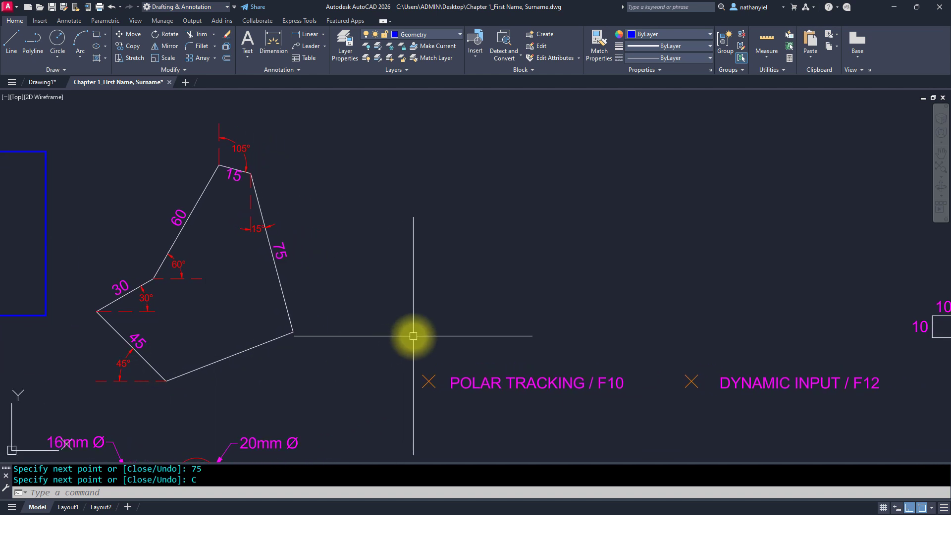
{"action": "middle_click_drag", "start_coordinate": [435, 325], "coordinate": [387, 329]}
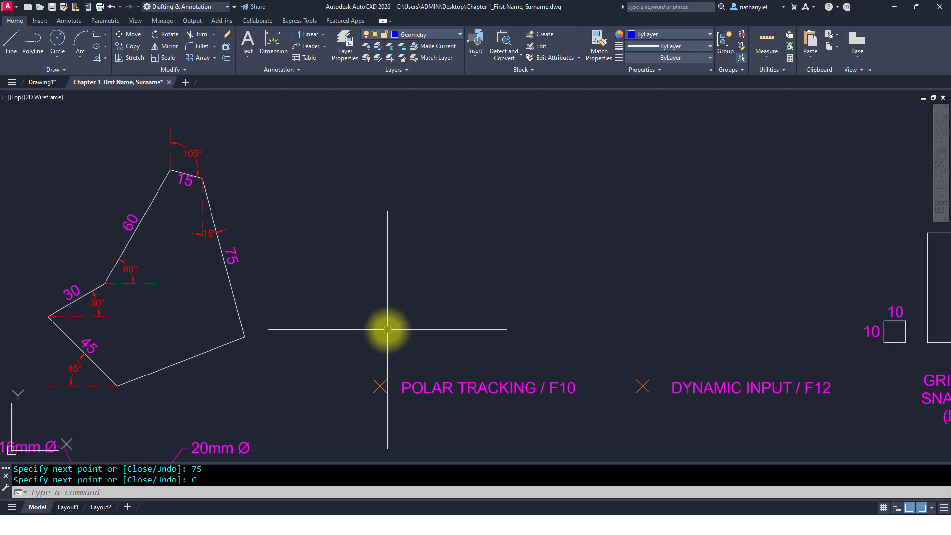
{"action": "type", "text": "z"}
{"action": "key", "text": "Return"}
{"action": "key", "text": "Return"}
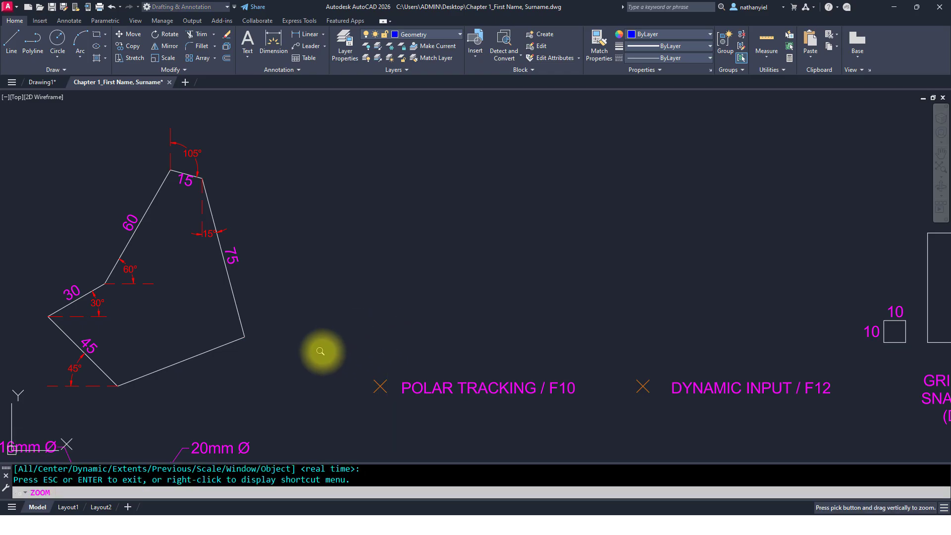
{"action": "left_click_drag", "start_coordinate": [323, 350], "coordinate": [321, 317]}
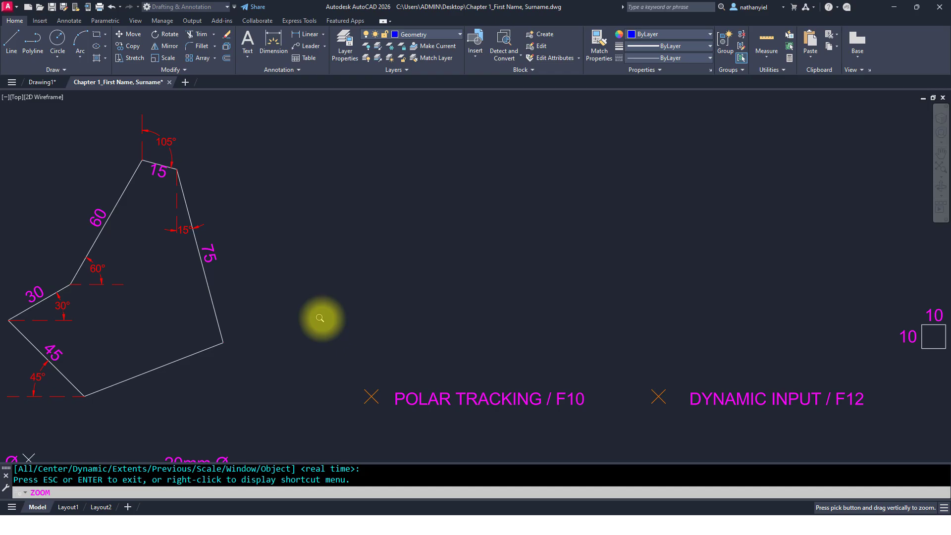
{"action": "key", "text": "Escape"}
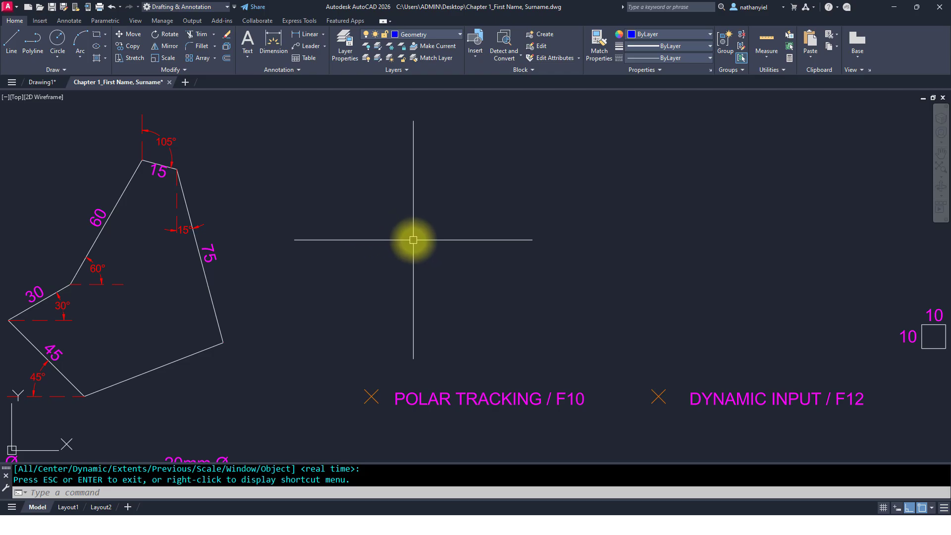
{"action": "scroll", "coordinate": [403, 244], "scroll_direction": "down", "scroll_amount": 6}
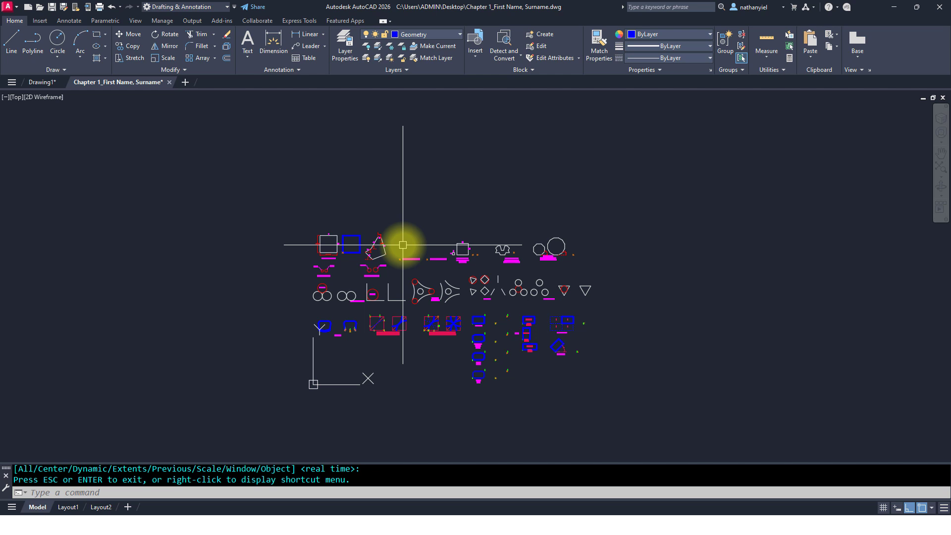
{"action": "type", "text": "RE"}
{"action": "key", "text": "Return"}
{"action": "scroll", "coordinate": [402, 245], "scroll_direction": "up", "scroll_amount": 3}
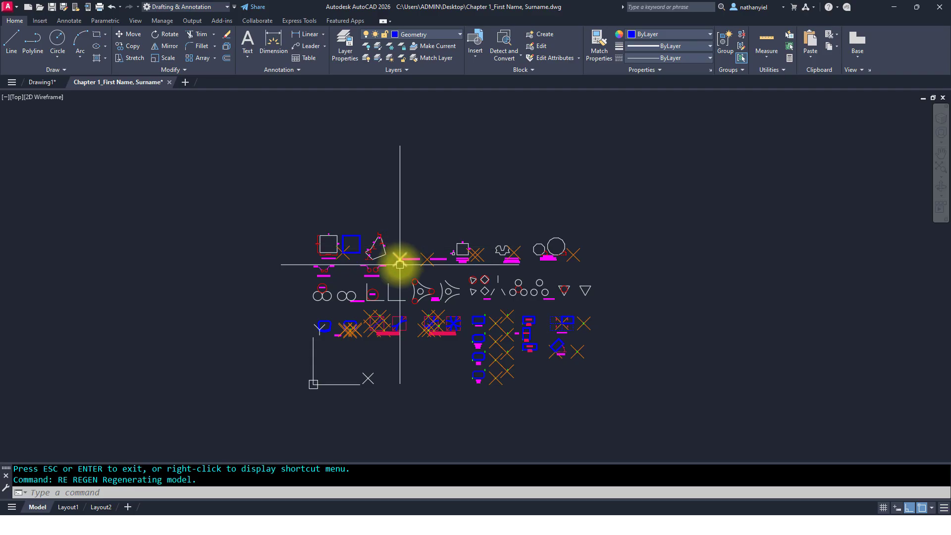
{"action": "scroll", "coordinate": [399, 264], "scroll_direction": "up", "scroll_amount": 5}
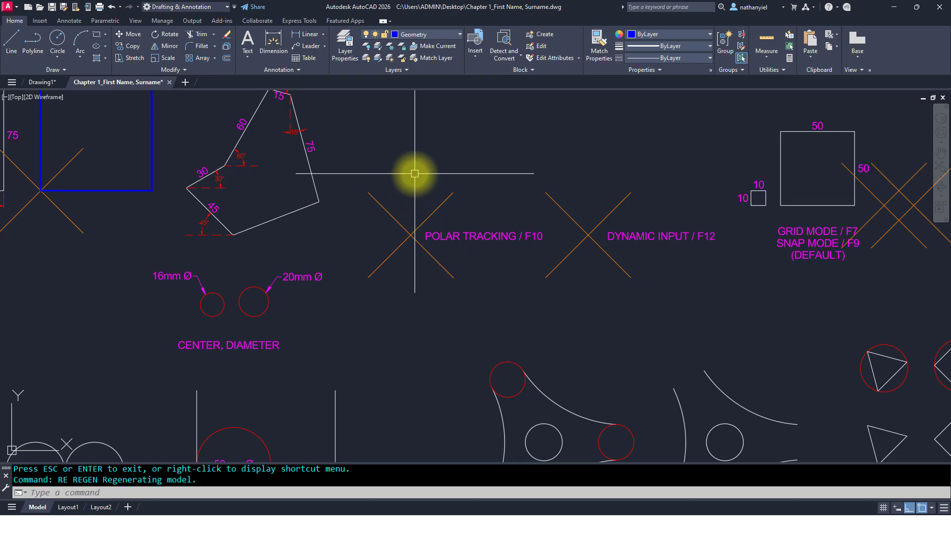
{"action": "type", "text": "RE"}
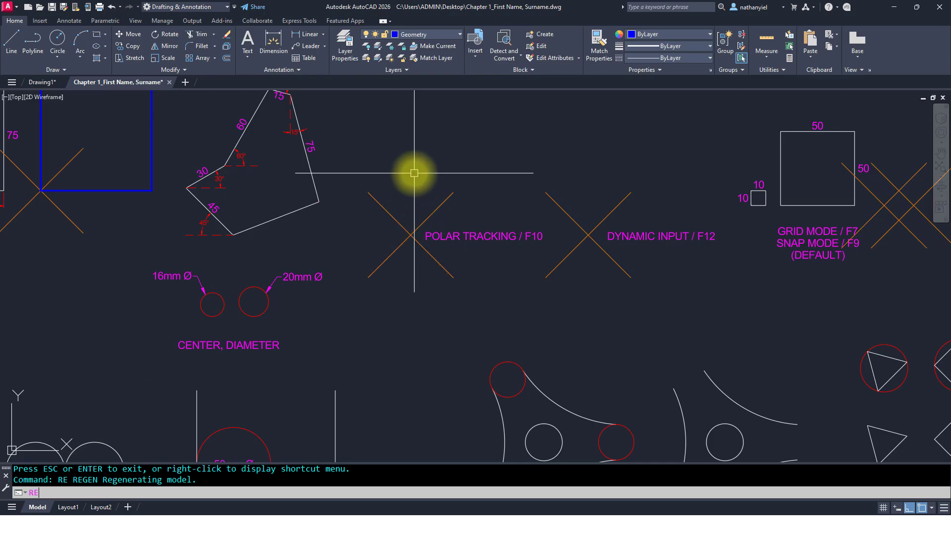
{"action": "key", "text": "Return"}
Step: Toggle snap mode and regenerate the drawing display
{"action": "key", "text": "F9"}
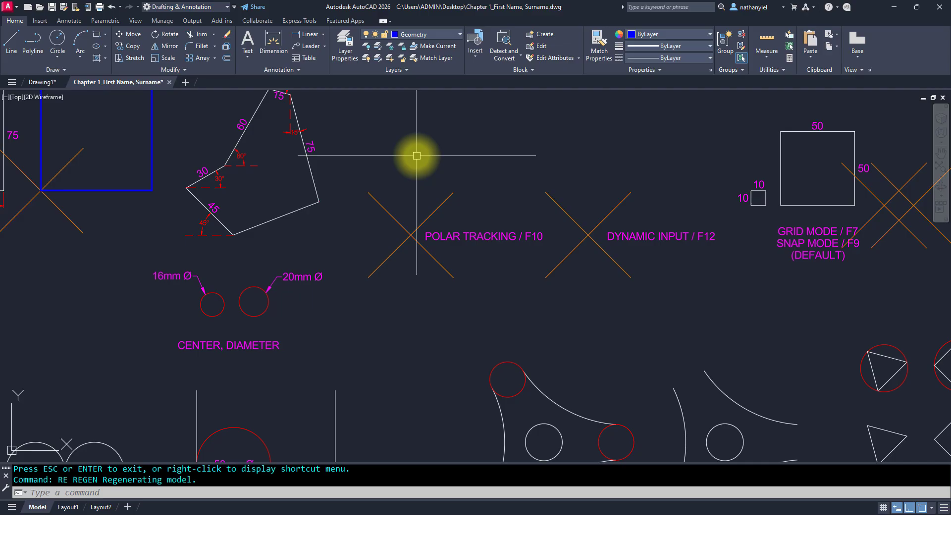
{"action": "type", "text": "RE"}
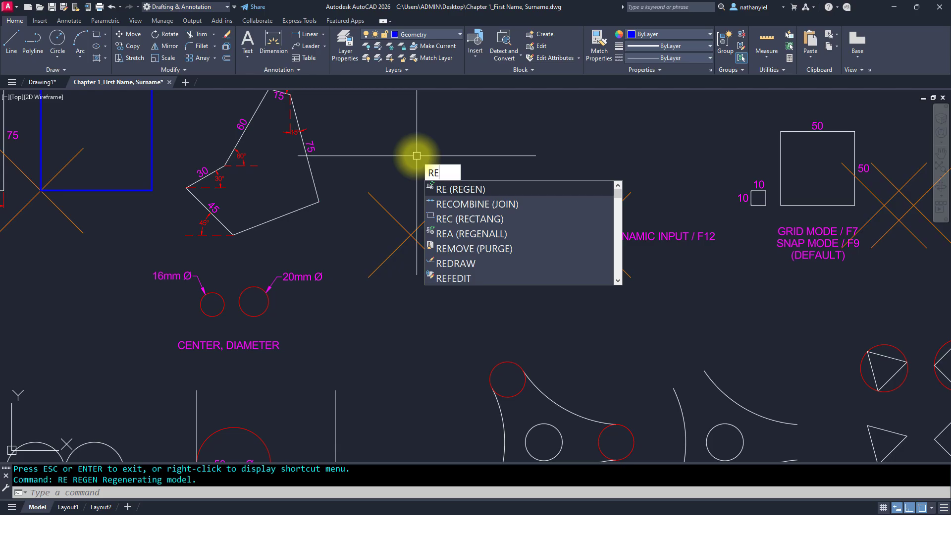
{"action": "key", "text": "Return"}
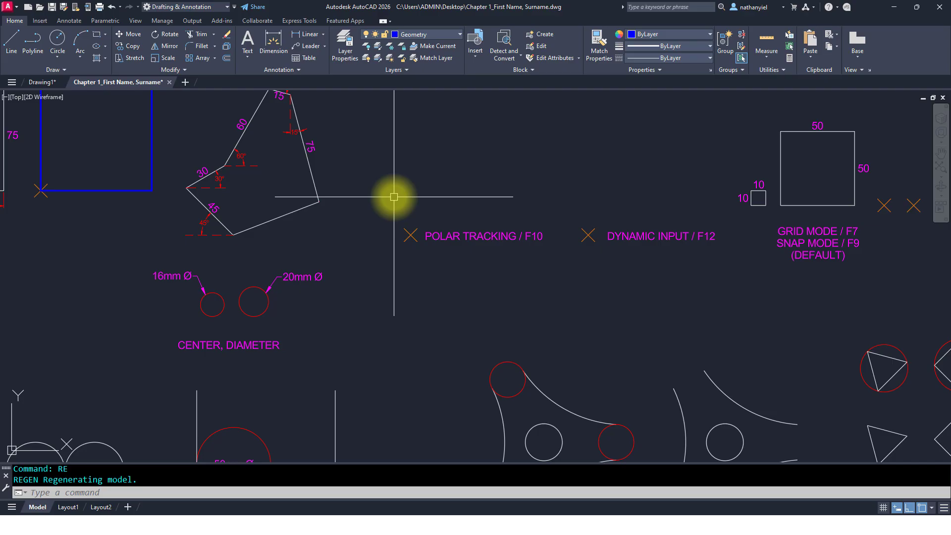
Step: Pan and zoom the view to the polar tracking exercise area of the drawing
{"action": "middle_click_drag", "start_coordinate": [394, 197], "coordinate": [377, 280]}
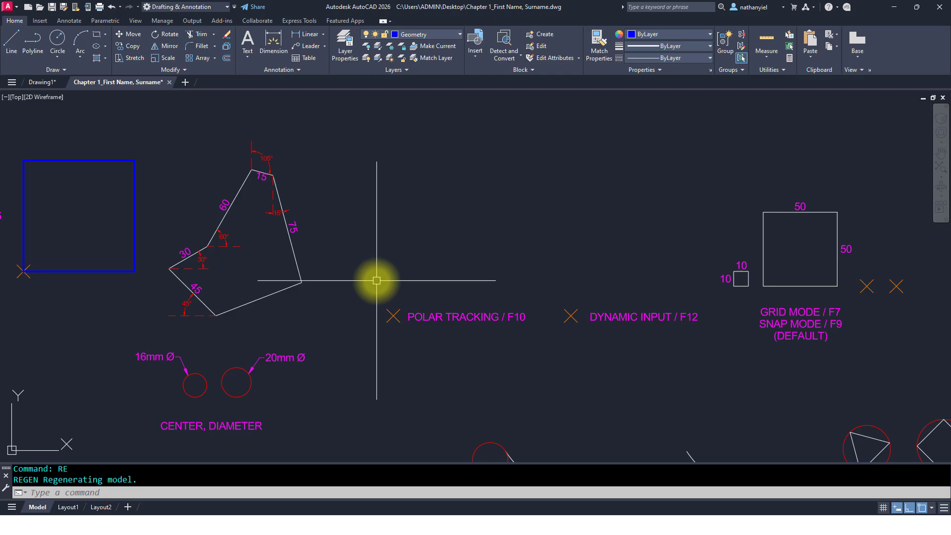
{"action": "type", "text": "z"}
{"action": "key", "text": "Return"}
{"action": "key", "text": "Return"}
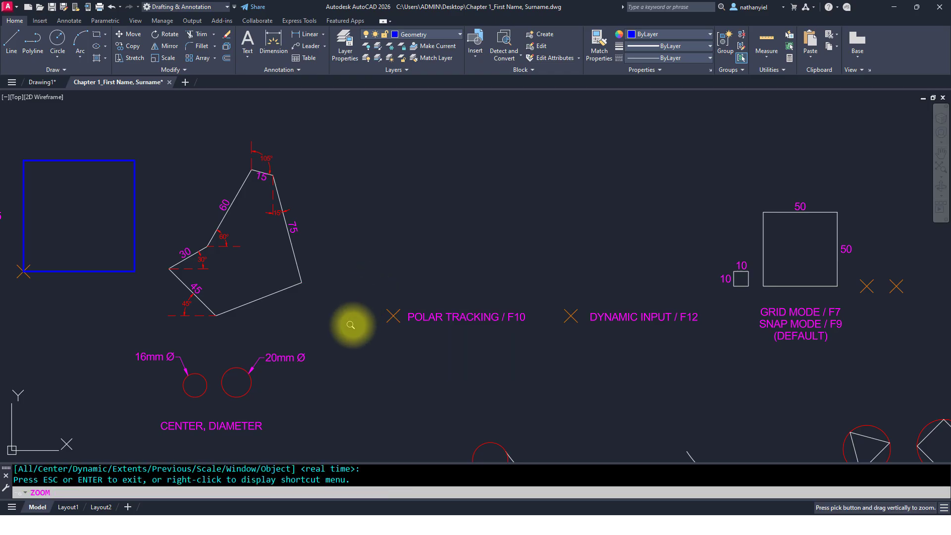
{"action": "left_click_drag", "start_coordinate": [350, 322], "coordinate": [341, 180]}
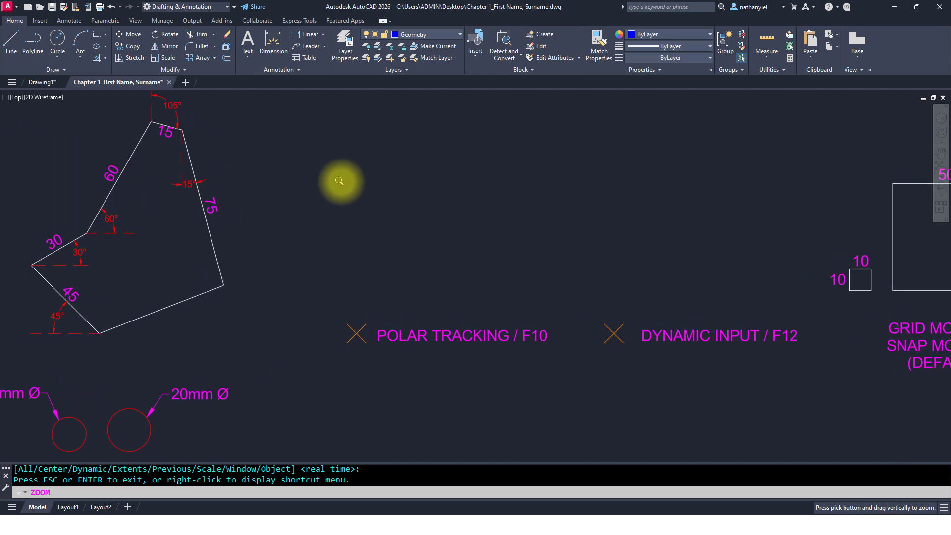
{"action": "middle_click_drag", "start_coordinate": [340, 181], "coordinate": [326, 221]}
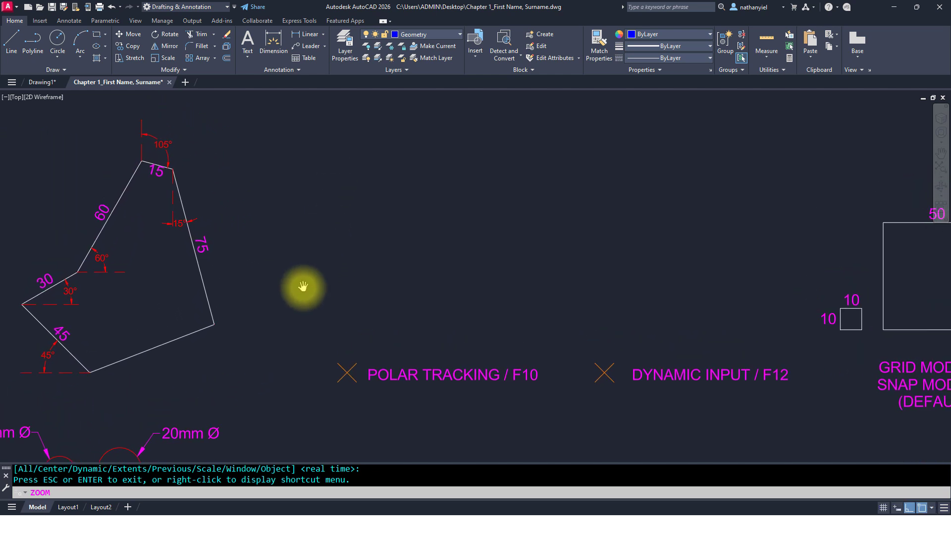
{"action": "key", "text": "Escape"}
{"action": "key", "text": "Escape"}
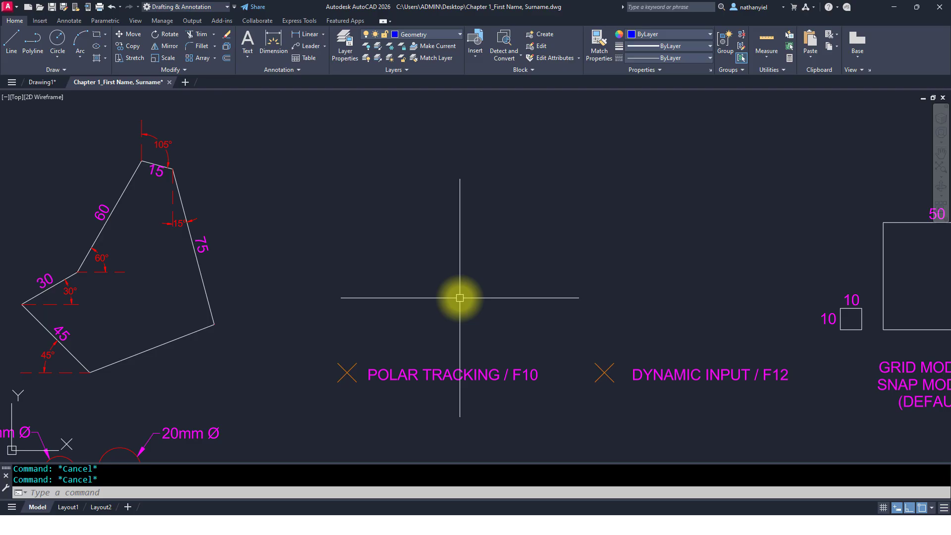
{"action": "type", "text": "L"}
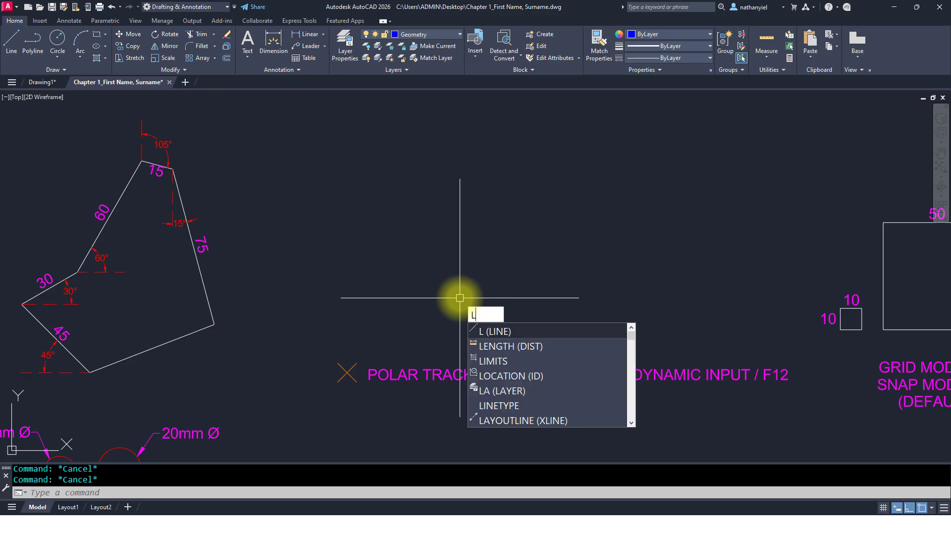
{"action": "key", "text": "Return"}
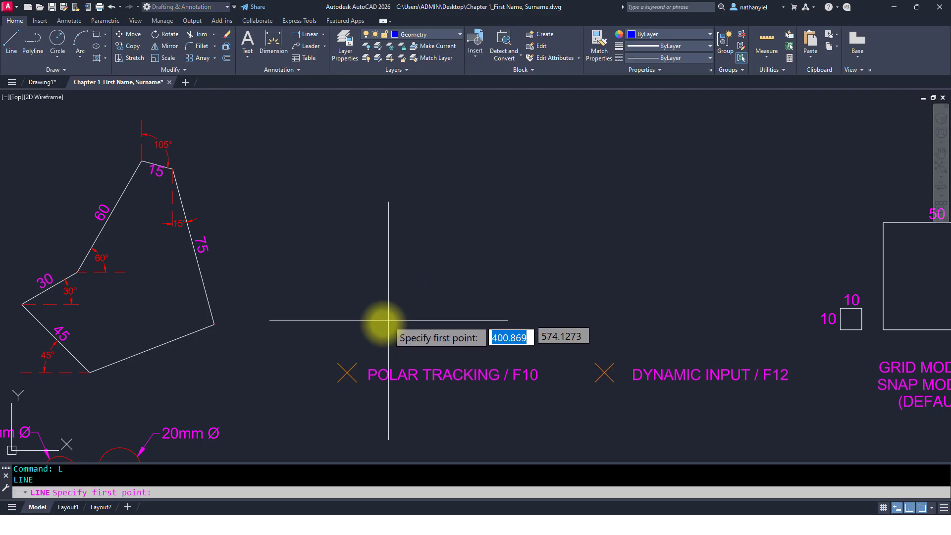
{"action": "left_click", "coordinate": [358, 370]}
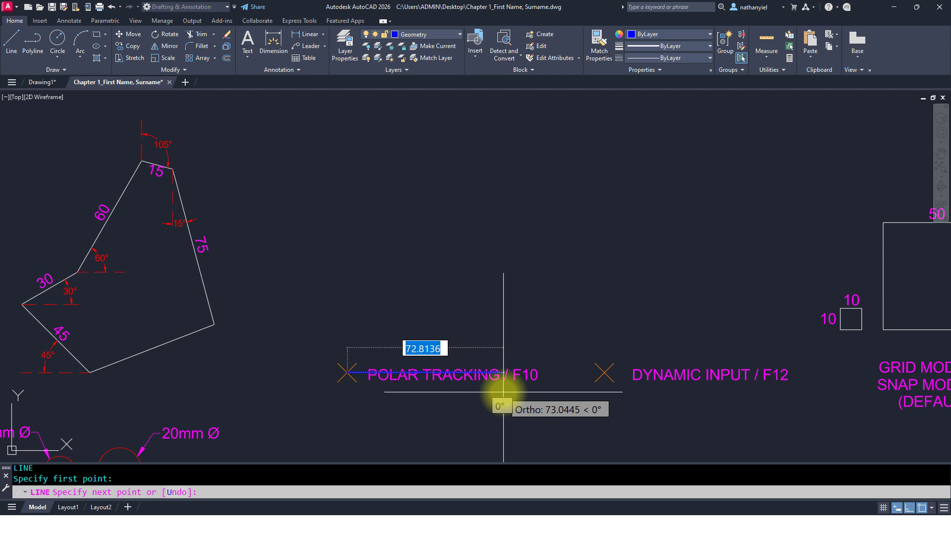
{"action": "key", "text": "Escape"}
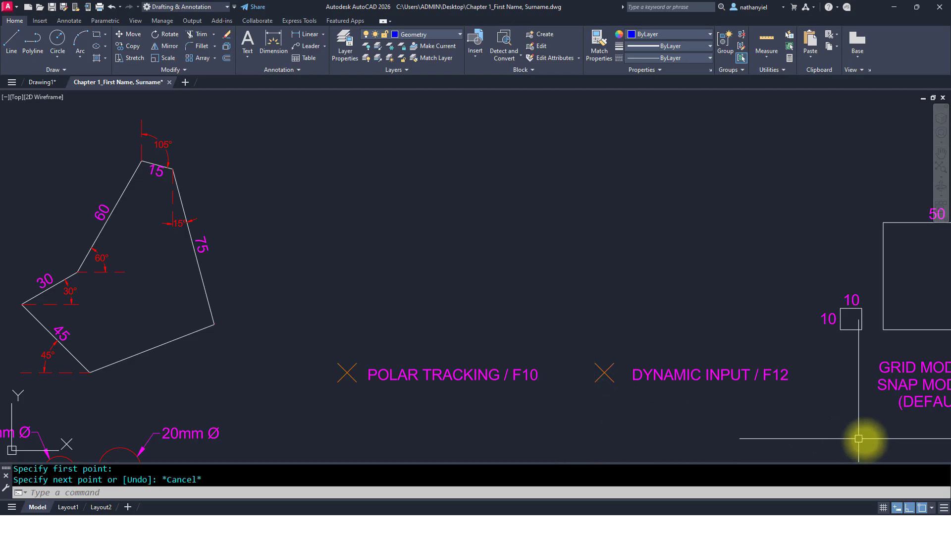
Step: Add Polar Tracking to the status bar and set its angle increment to 45, 90, 135, 180
{"action": "left_click", "coordinate": [943, 510]}
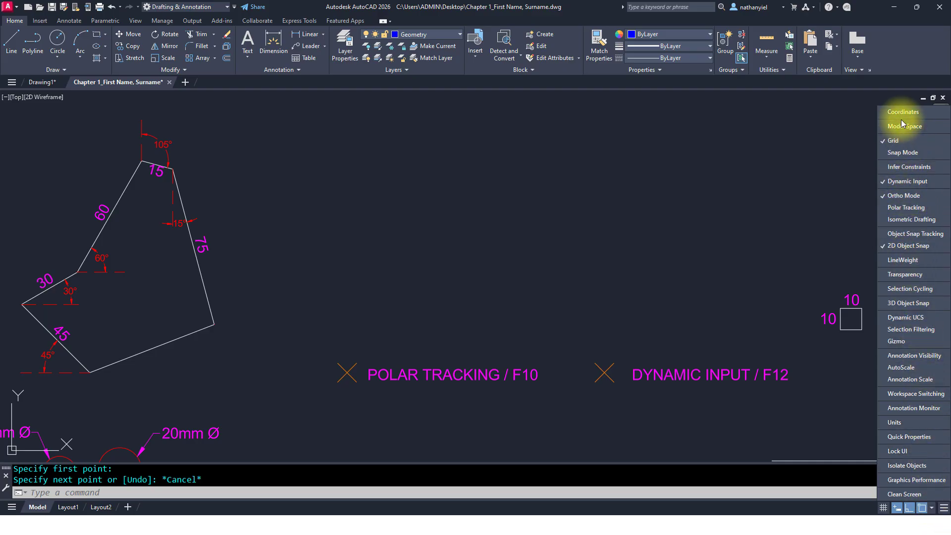
{"action": "left_click", "coordinate": [909, 210]}
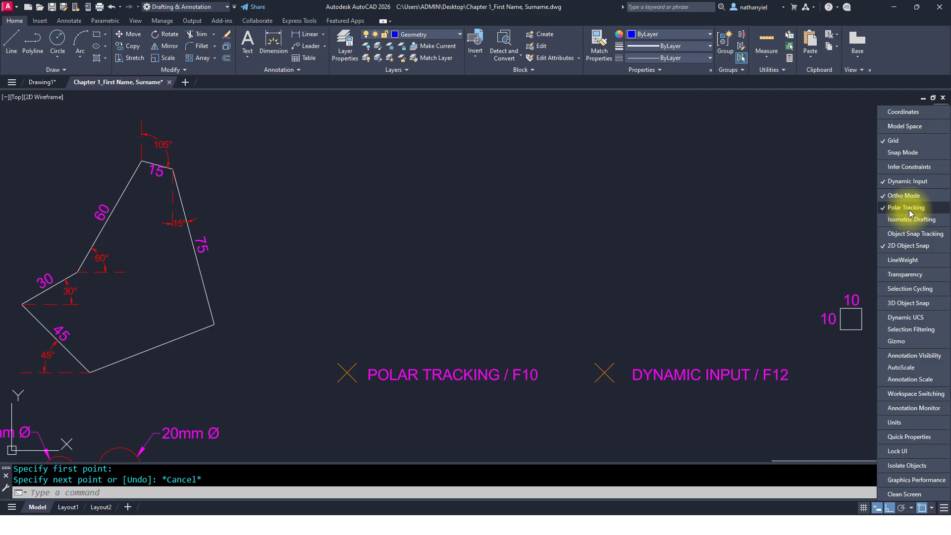
{"action": "left_click", "coordinate": [763, 207]}
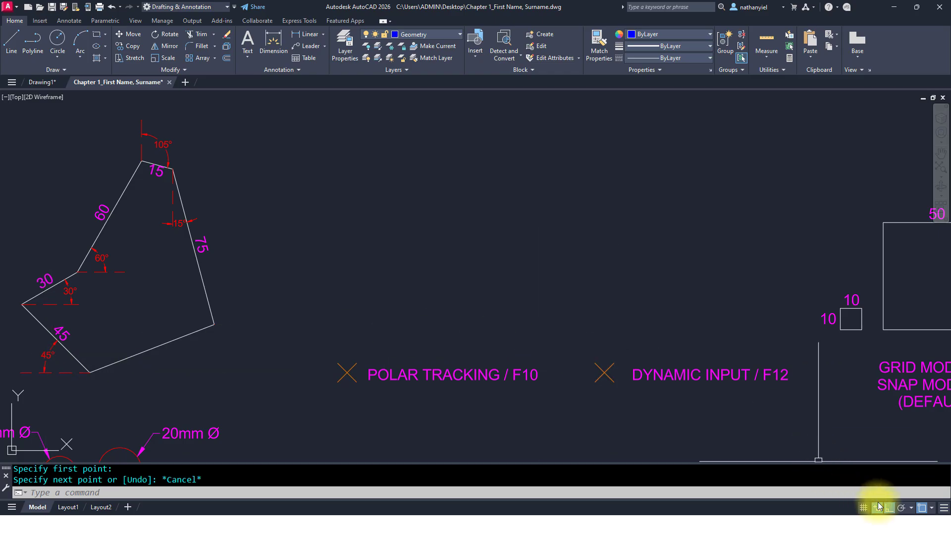
{"action": "left_click", "coordinate": [911, 508]}
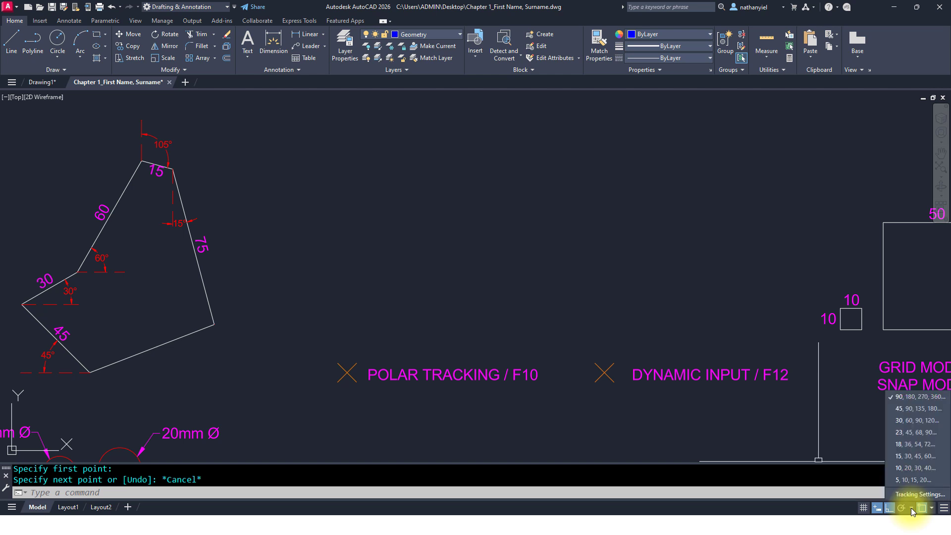
{"action": "left_click", "coordinate": [899, 411]}
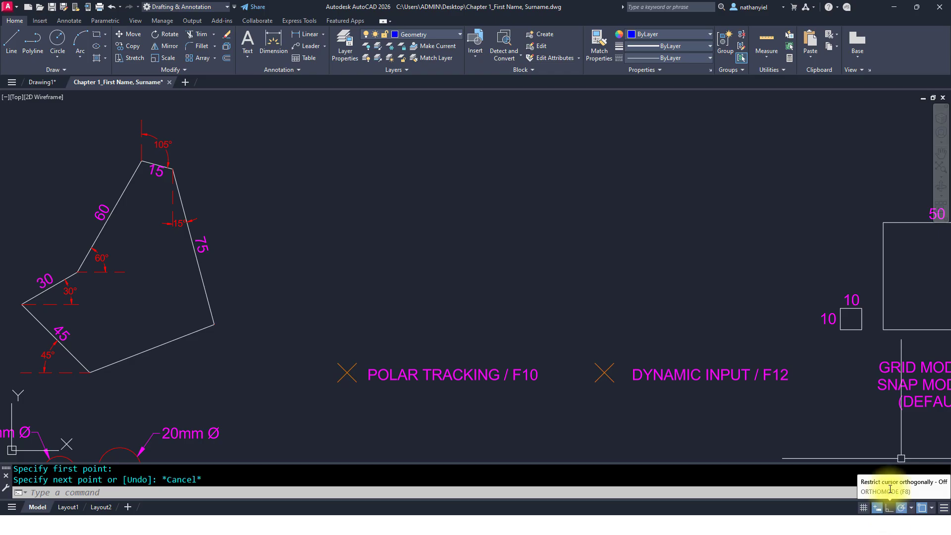
Step: Toggle ortho mode and polar tracking back and forth, leaving polar tracking on
{"action": "key", "text": "F8"}
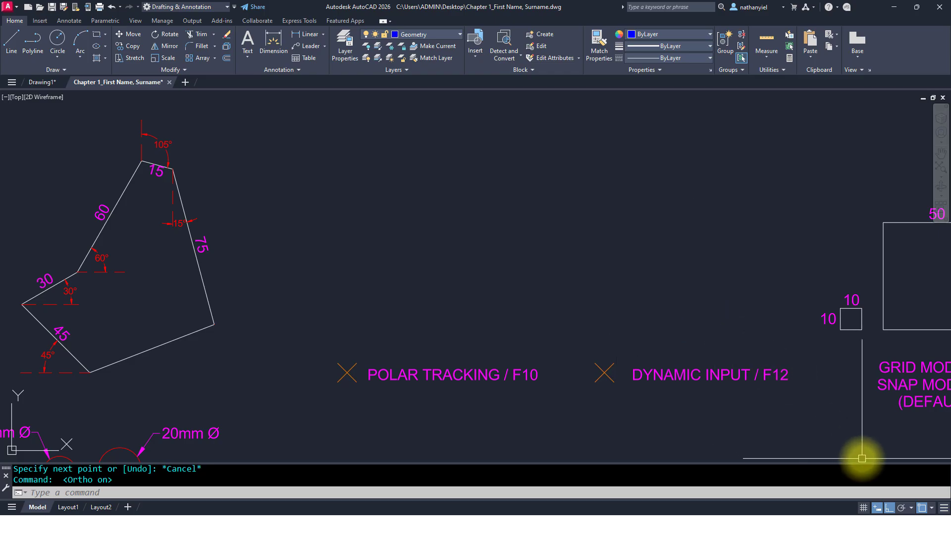
{"action": "left_click", "coordinate": [902, 508]}
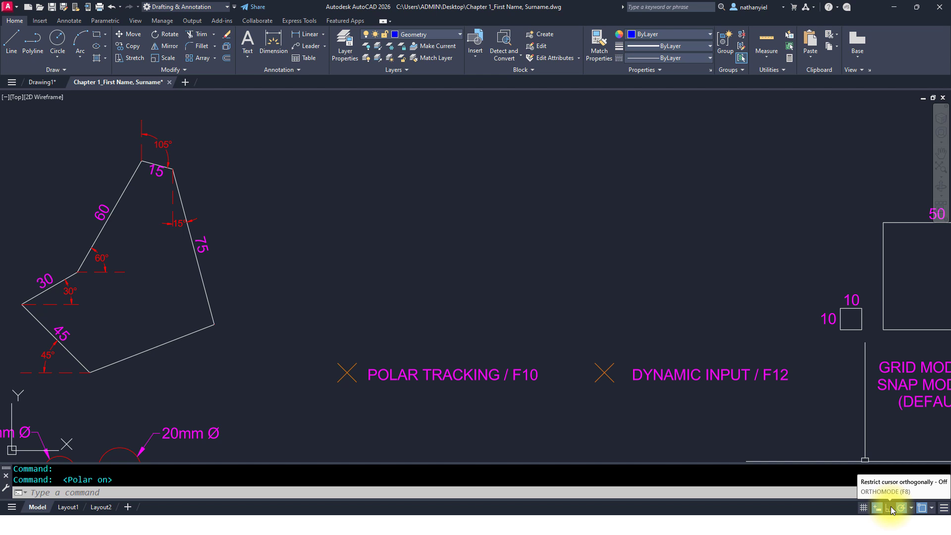
{"action": "left_click", "coordinate": [891, 506]}
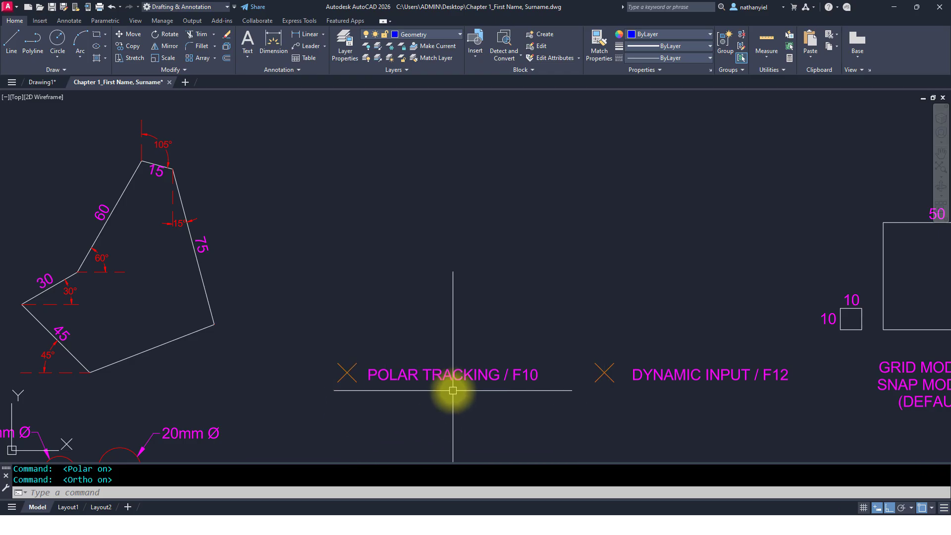
{"action": "left_click", "coordinate": [901, 509]}
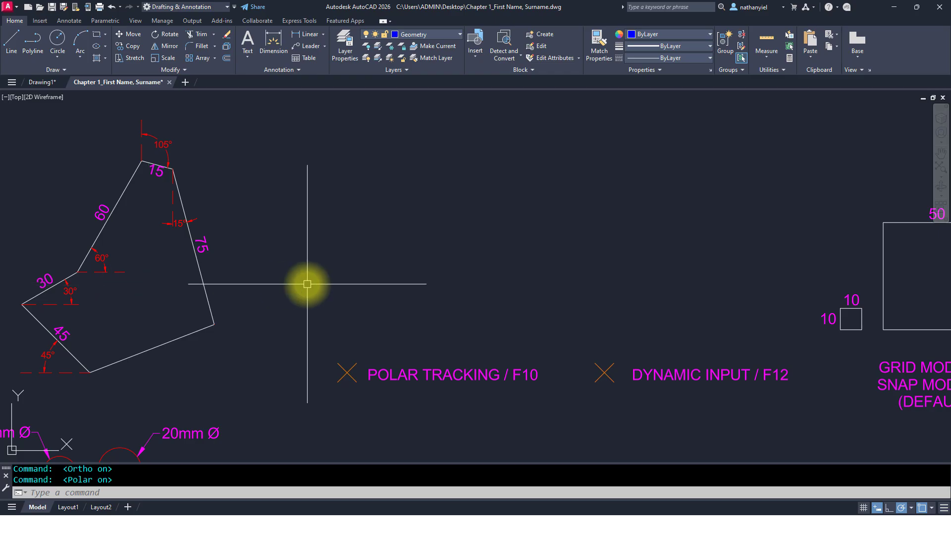
Step: Start a line at the polar tracking point marker and turn off dynamic input
{"action": "type", "text": "L"}
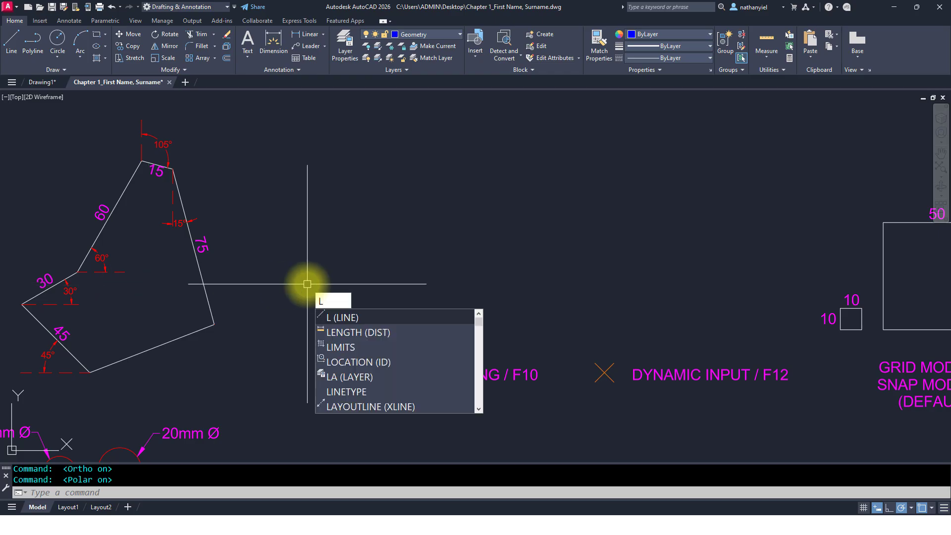
{"action": "key", "text": "Return"}
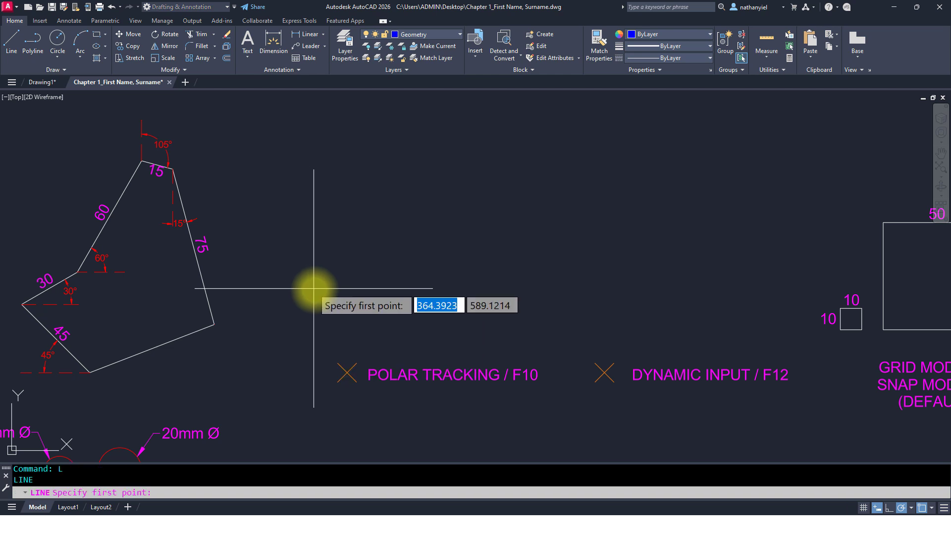
{"action": "left_click", "coordinate": [350, 369]}
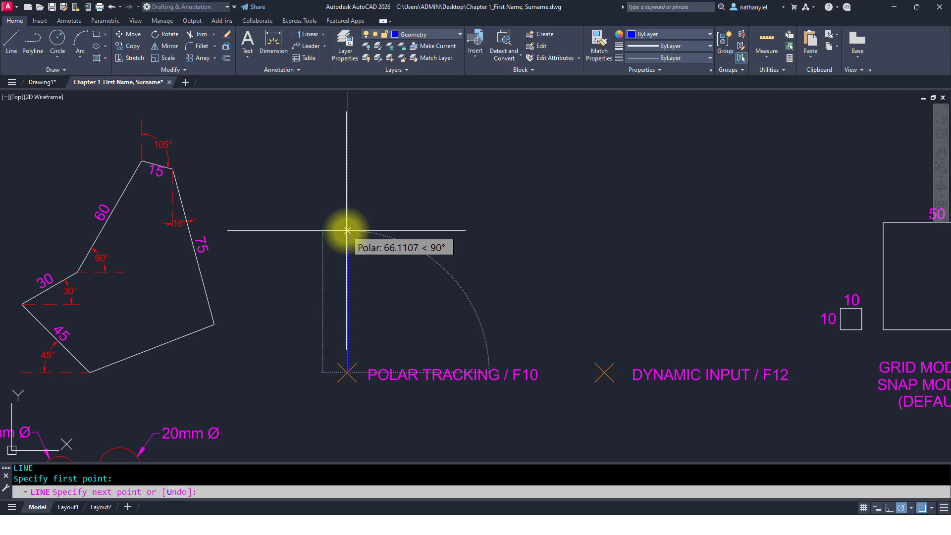
{"action": "key", "text": "F12"}
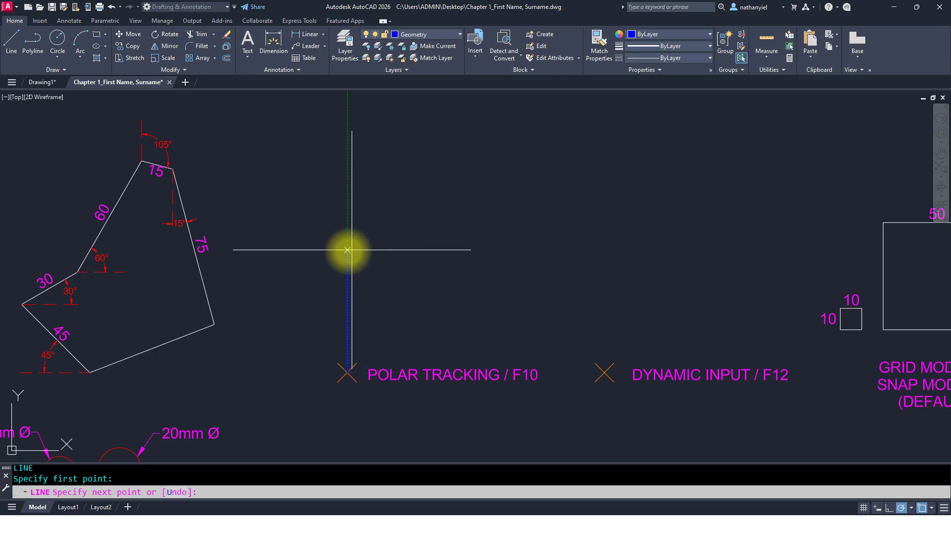
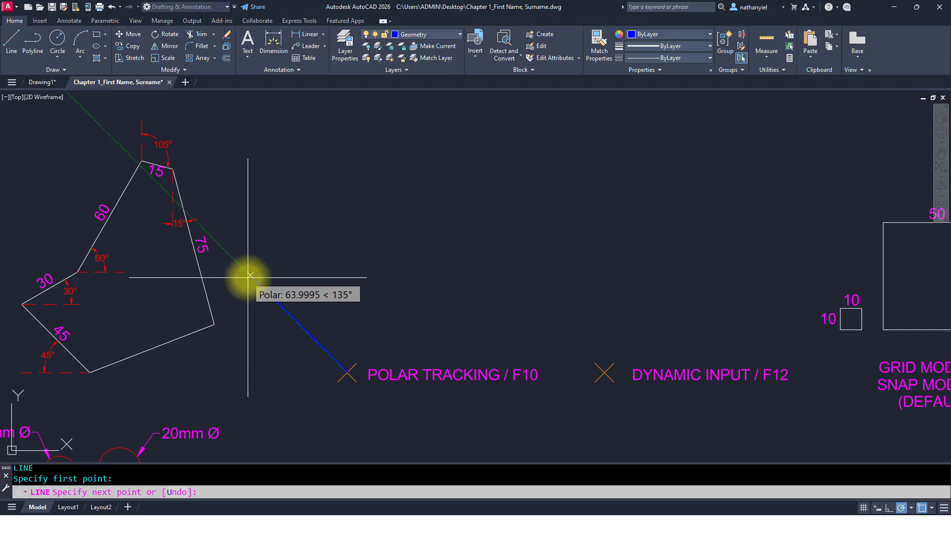
Step: Draw the first 45 mm segment of the shape along the 135° polar tracking direction
{"action": "type", "text": "45"}
{"action": "key", "text": "Return"}
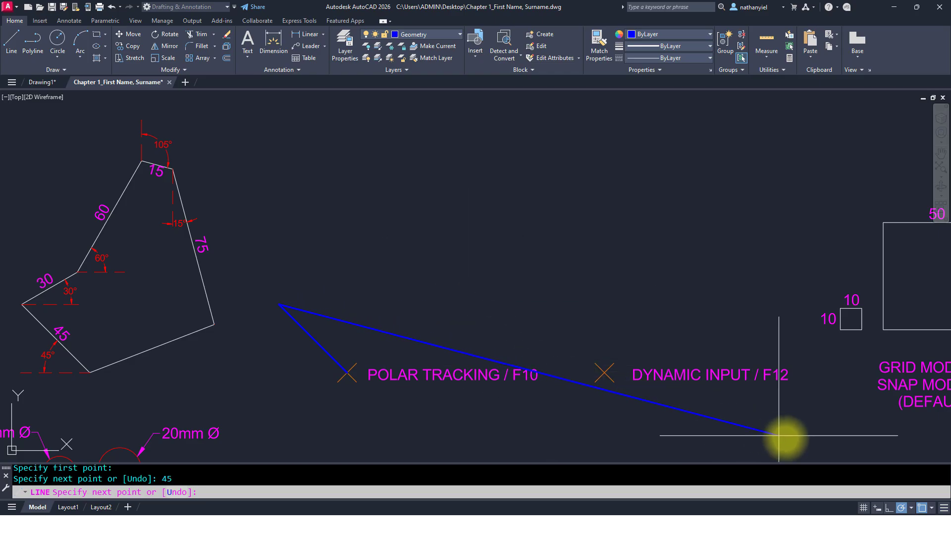
Step: Change the polar tracking increment to 30, 60, 90, 120 and draw a 30 mm segment at 30°
{"action": "left_click", "coordinate": [911, 509]}
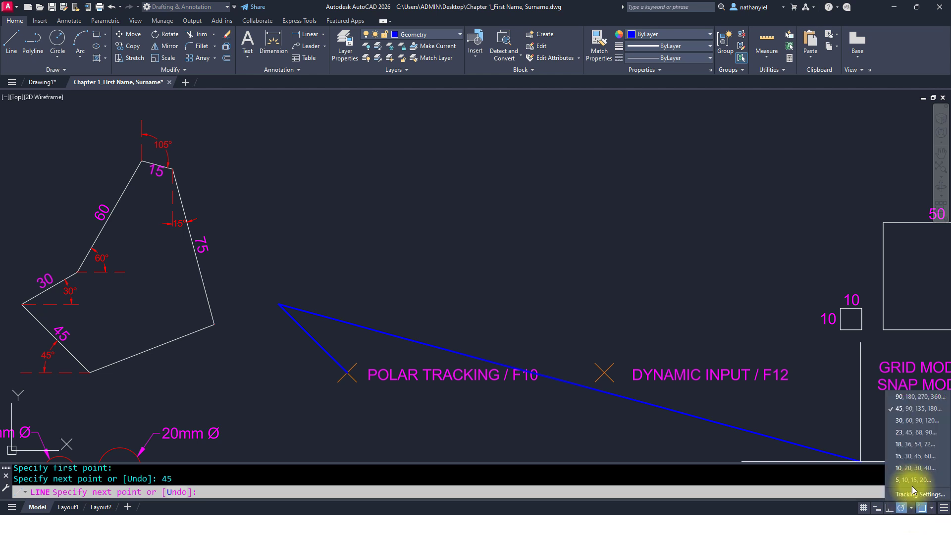
{"action": "left_click", "coordinate": [905, 421]}
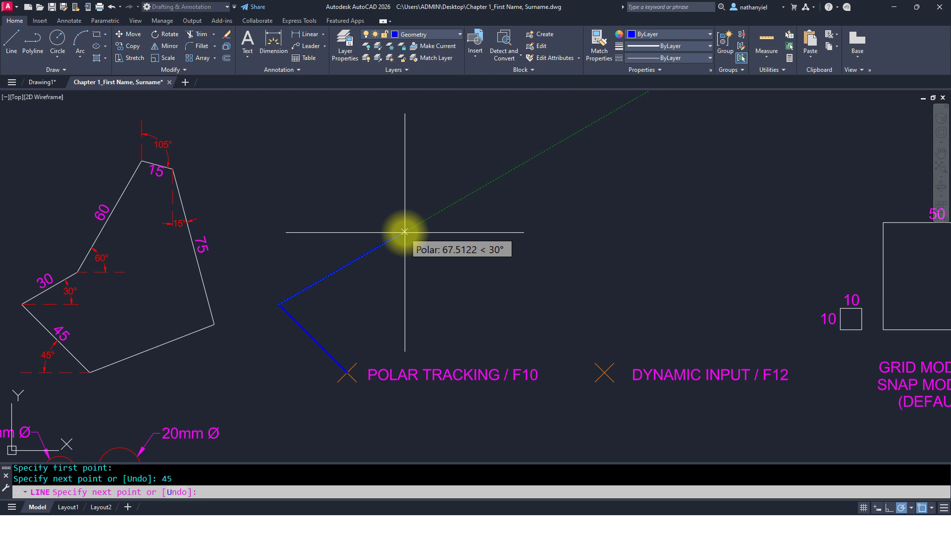
{"action": "type", "text": "30"}
{"action": "key", "text": "Return"}
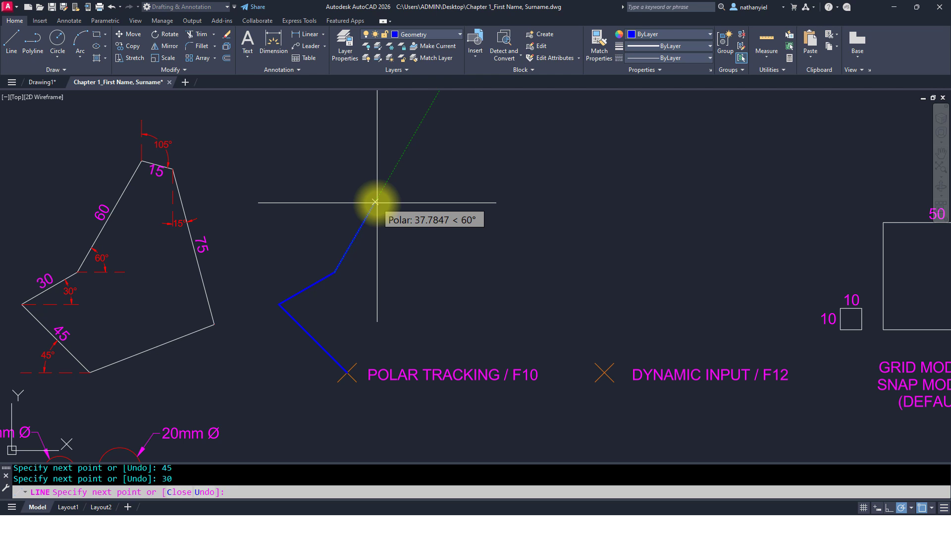
Step: Draw a 60 mm segment at 60° and change the polar tracking increment to 15, 30, 45, 60
{"action": "type", "text": "60"}
{"action": "key", "text": "Return"}
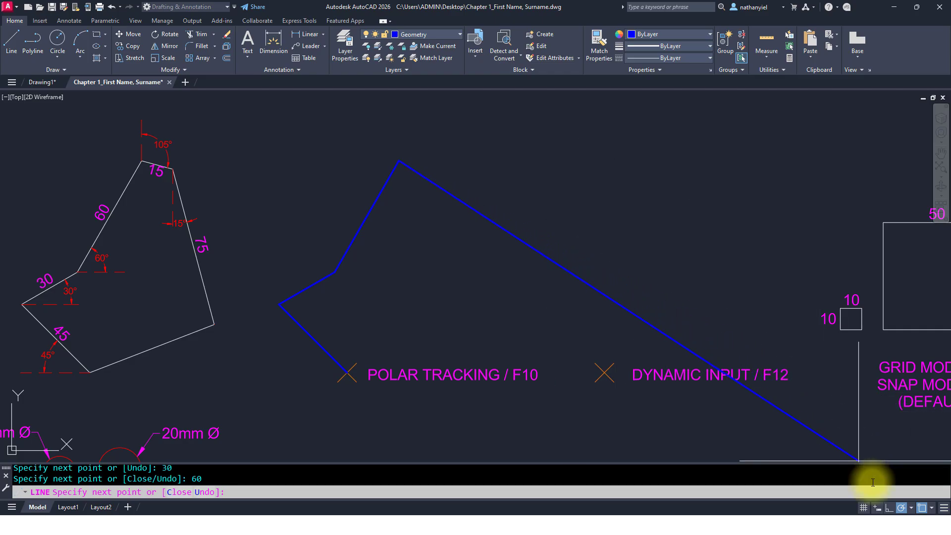
{"action": "left_click", "coordinate": [911, 508]}
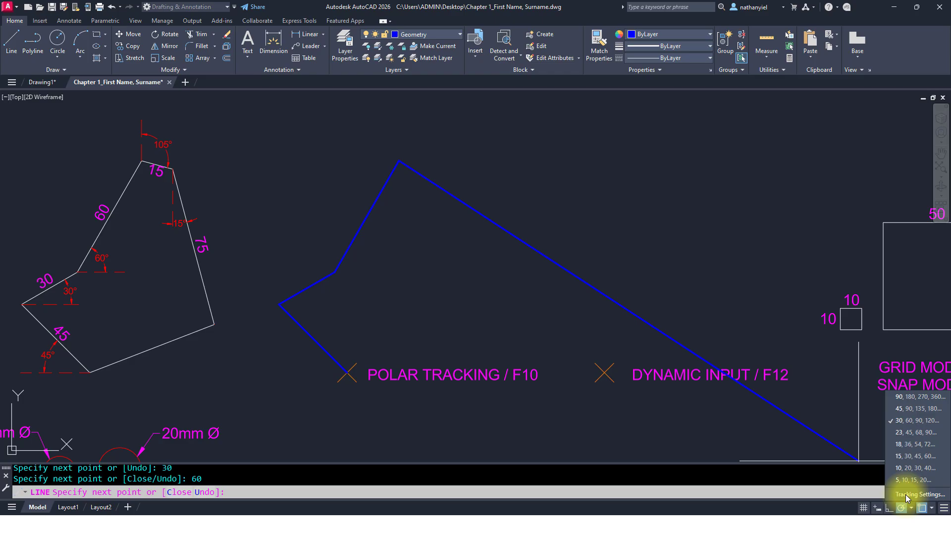
{"action": "left_click", "coordinate": [909, 456]}
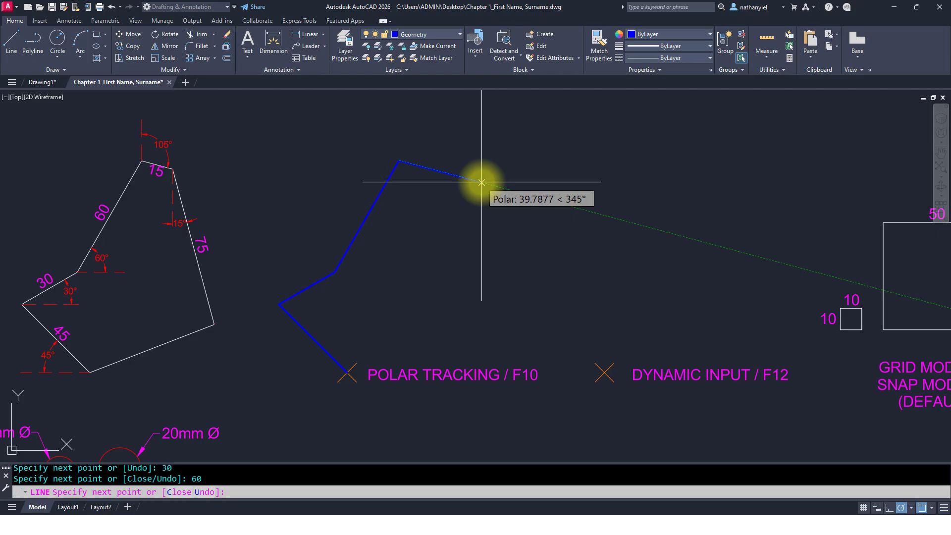
Step: Draw a 15 mm segment at 345° and a 75 mm segment at 285°, then close the shape
{"action": "type", "text": "15"}
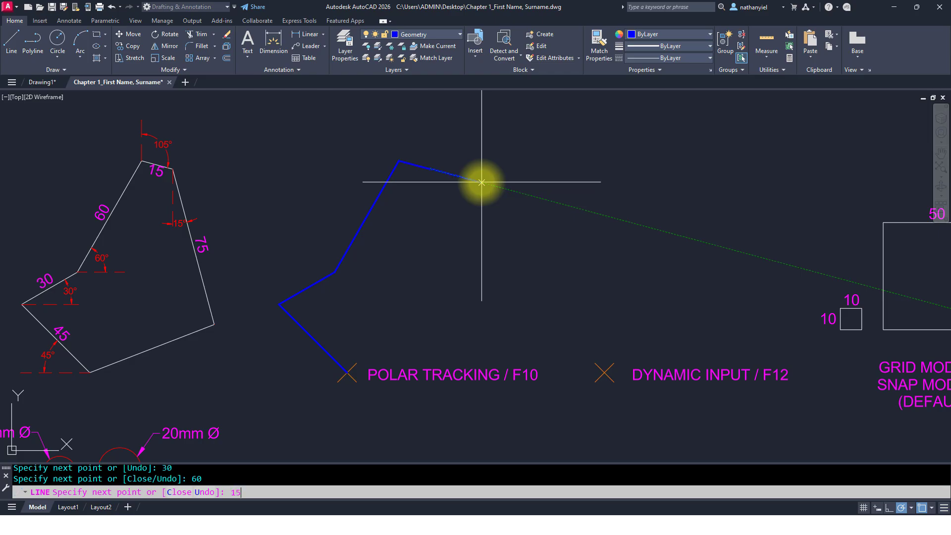
{"action": "key", "text": "Return"}
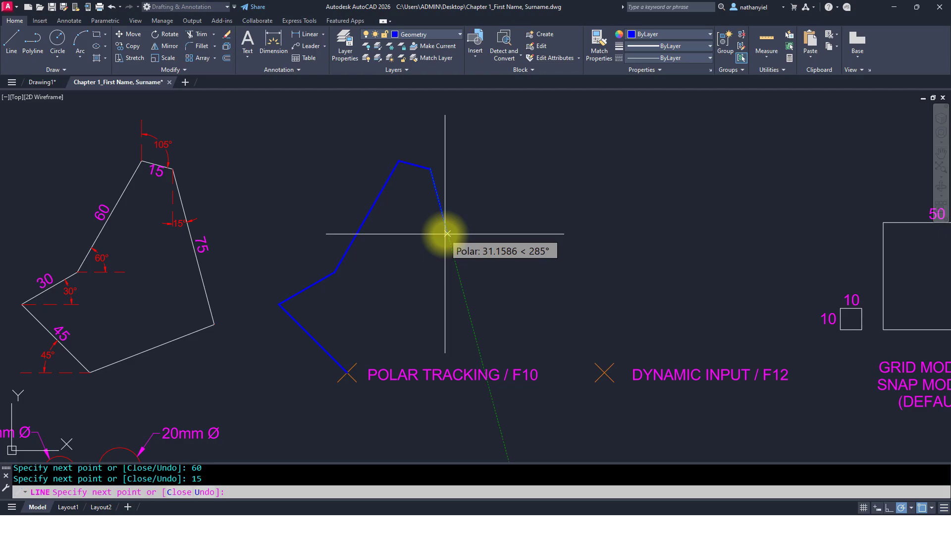
{"action": "type", "text": "75"}
{"action": "key", "text": "Return"}
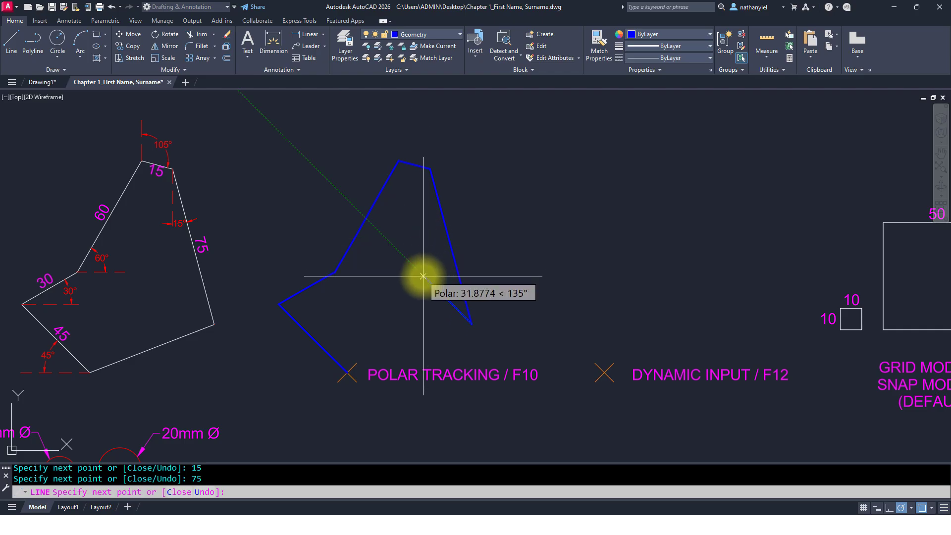
{"action": "type", "text": "C"}
{"action": "key", "text": "Return"}
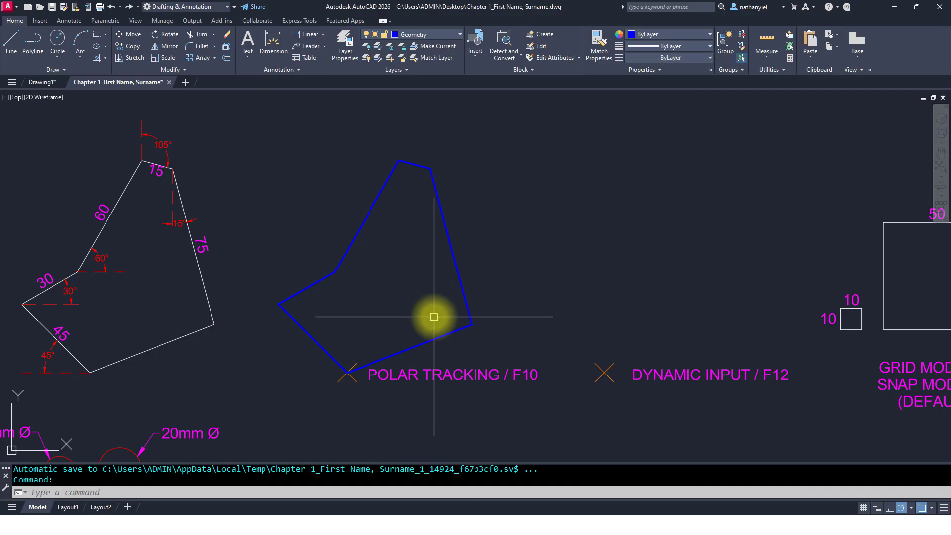
Step: Turn dynamic input on and polar tracking off
{"action": "mouse_move", "coordinate": [434, 335]}
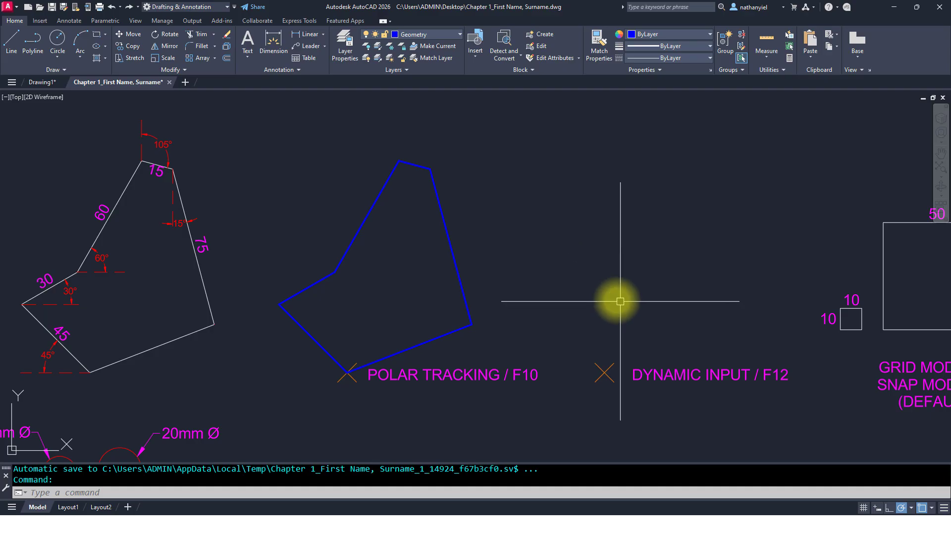
{"action": "left_click", "coordinate": [876, 507]}
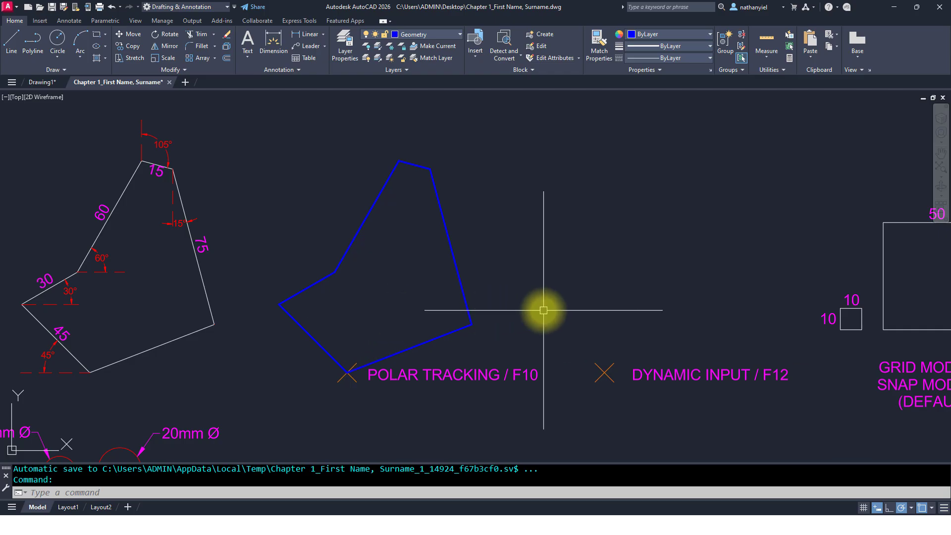
{"action": "left_click", "coordinate": [901, 509]}
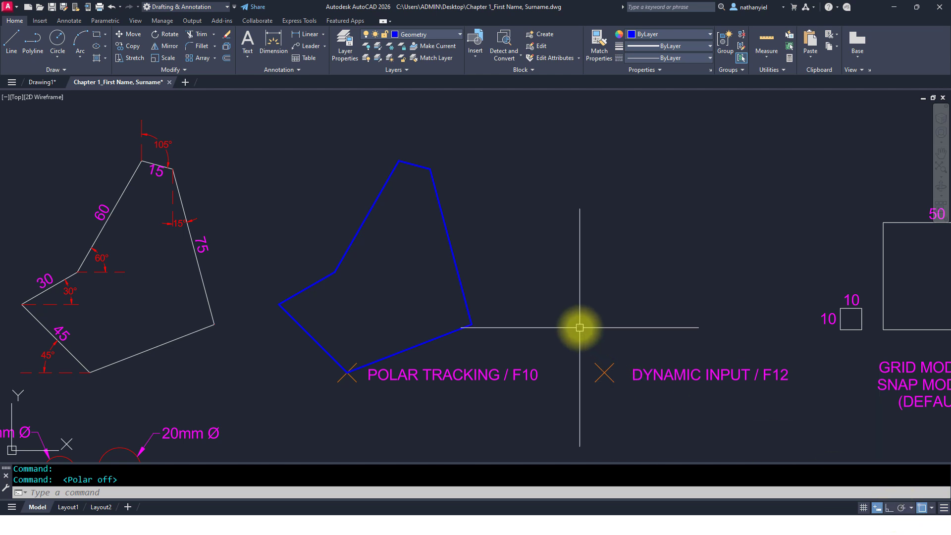
Step: Start a line at the dynamic input marker and draw a 45 mm segment at 135° using dynamic input fields
{"action": "type", "text": "L"}
{"action": "key", "text": "Return"}
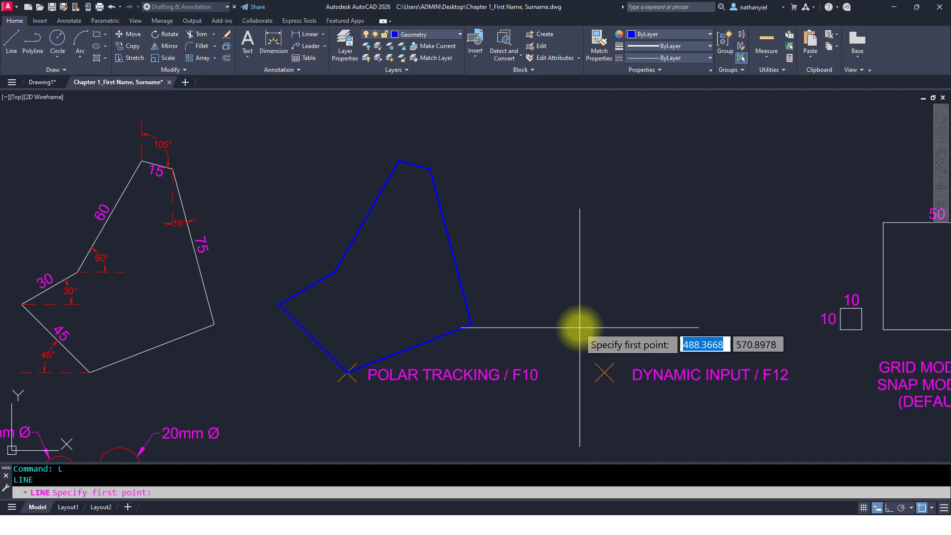
{"action": "left_click", "coordinate": [609, 368]}
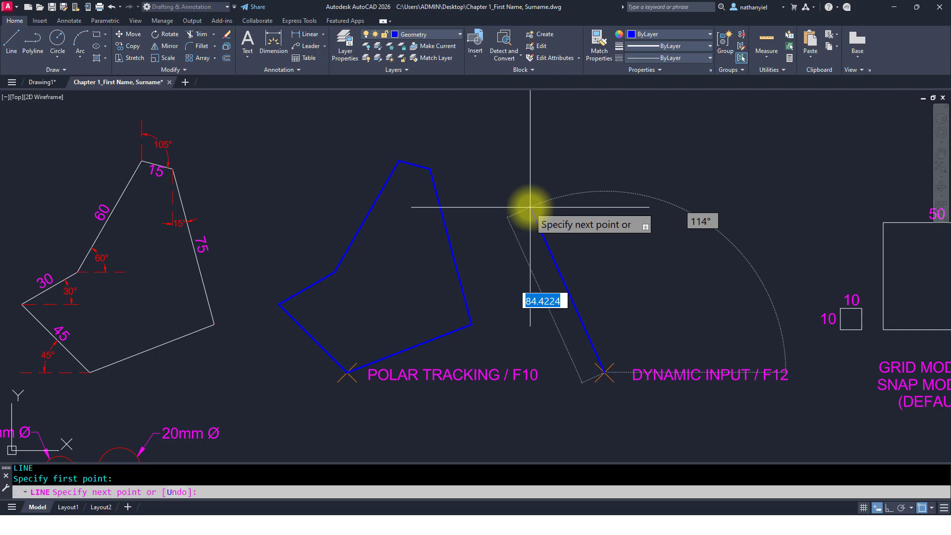
{"action": "type", "text": "45"}
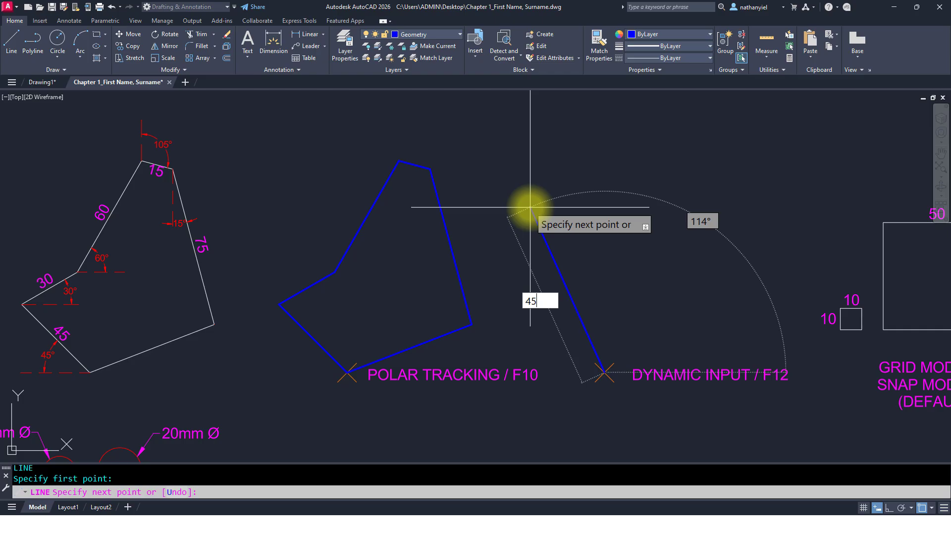
{"action": "key", "text": "Tab"}
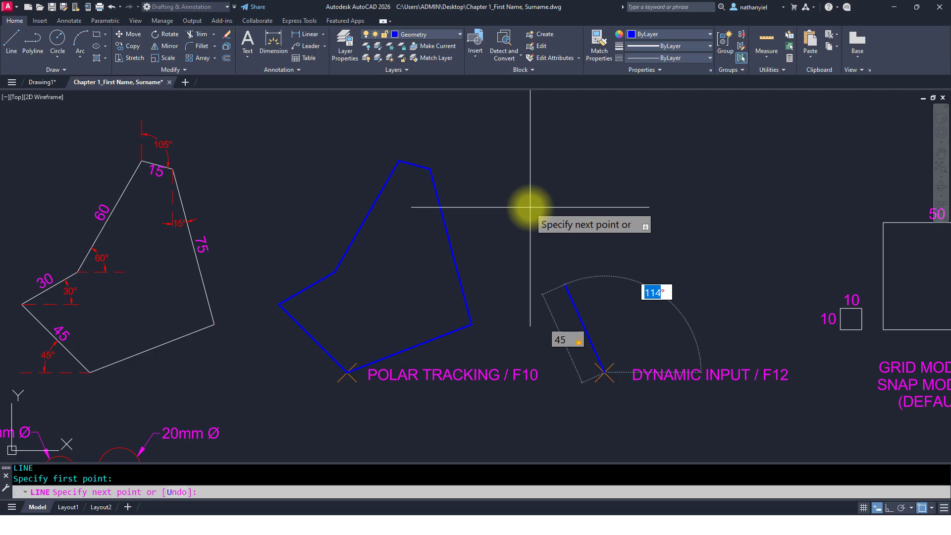
{"action": "type", "text": "135"}
{"action": "key", "text": "Return"}
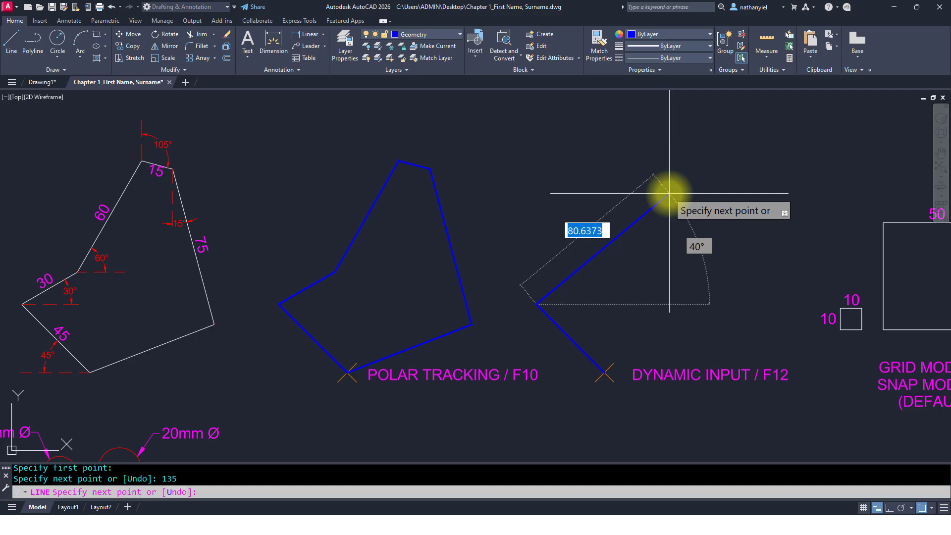
Step: Add a 30 mm segment at 30° and a 60 mm segment at 60° through the dynamic input fields
{"action": "type", "text": "30"}
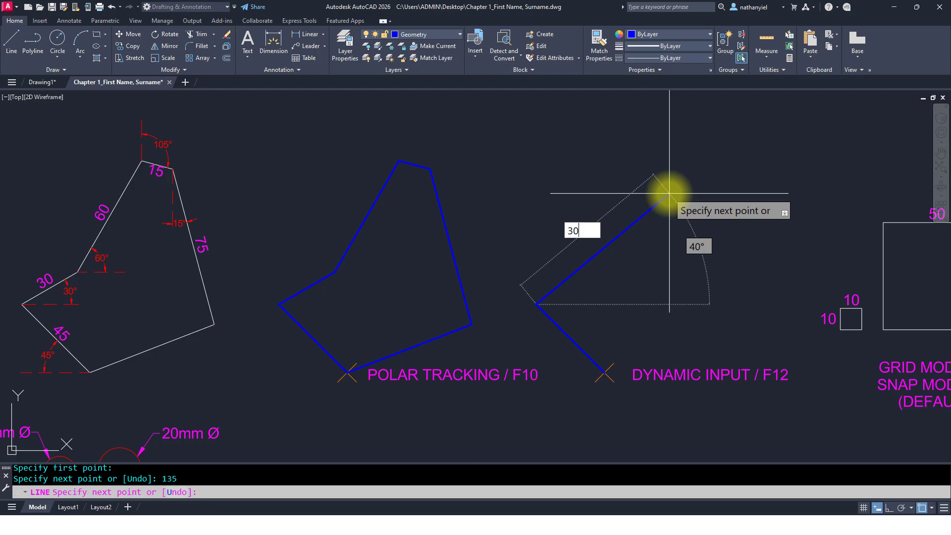
{"action": "key", "text": "Tab"}
{"action": "type", "text": "30"}
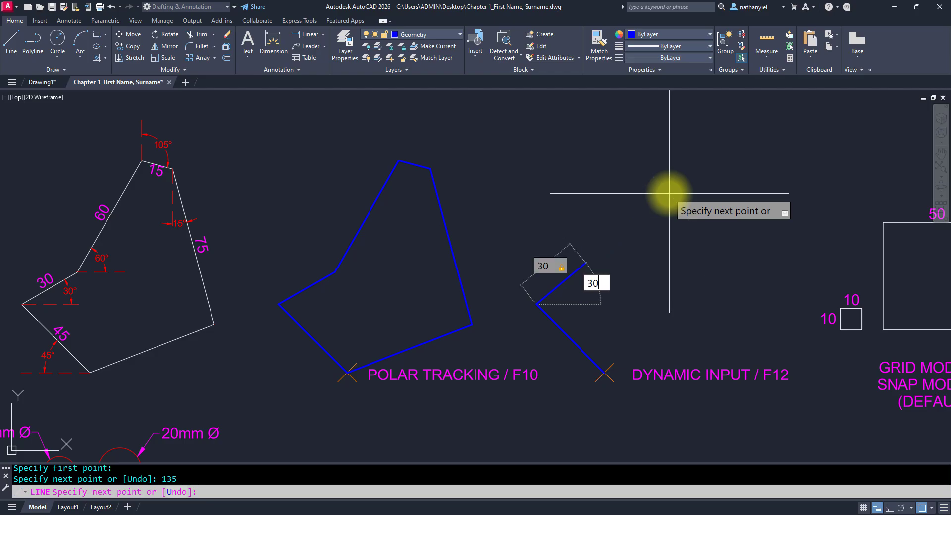
{"action": "key", "text": "Return"}
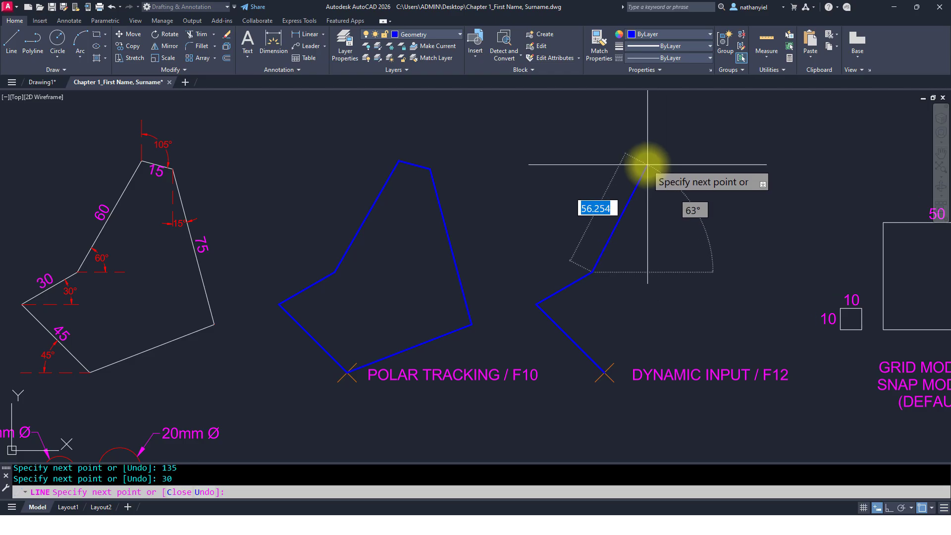
{"action": "type", "text": "60"}
{"action": "key", "text": "Tab"}
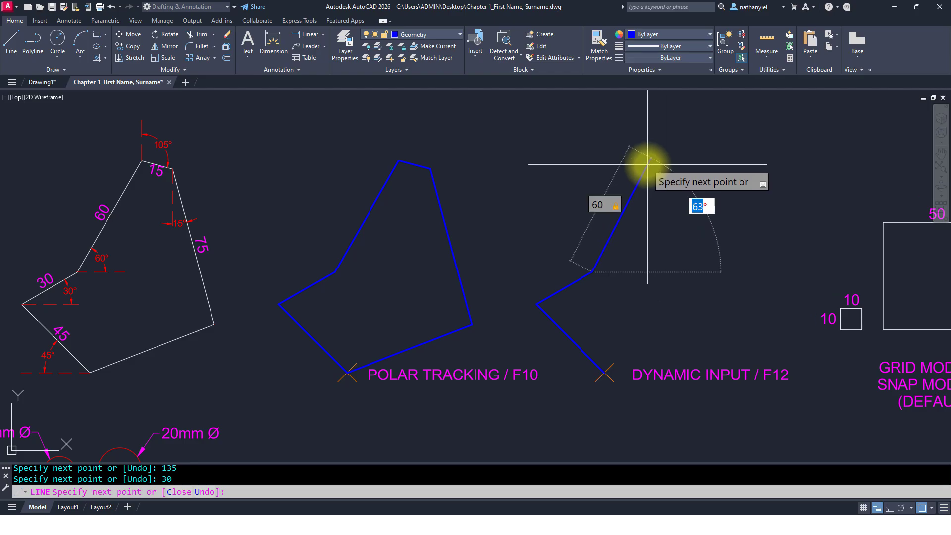
{"action": "type", "text": "60"}
{"action": "key", "text": "Return"}
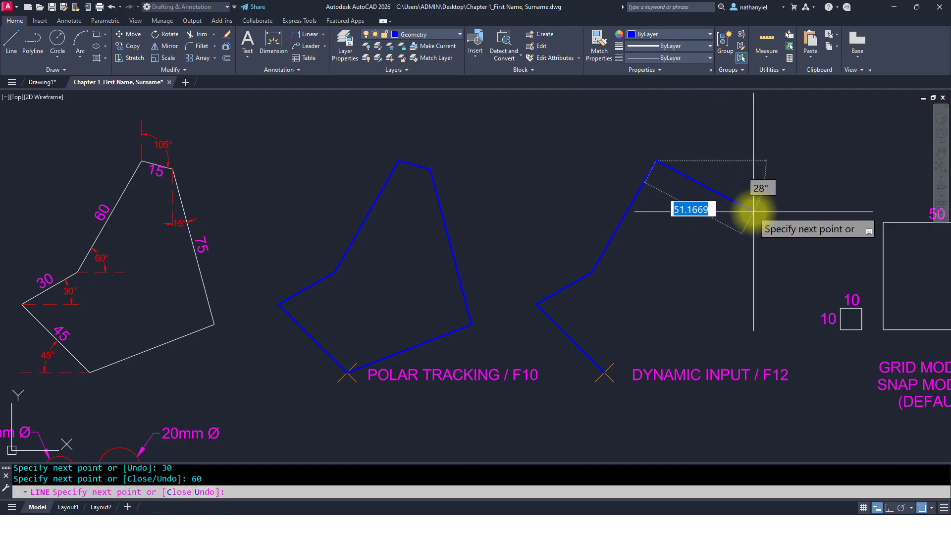
Step: Add a 15 mm segment at 15° and a 75 mm segment at 75°, then close the shape
{"action": "type", "text": "15"}
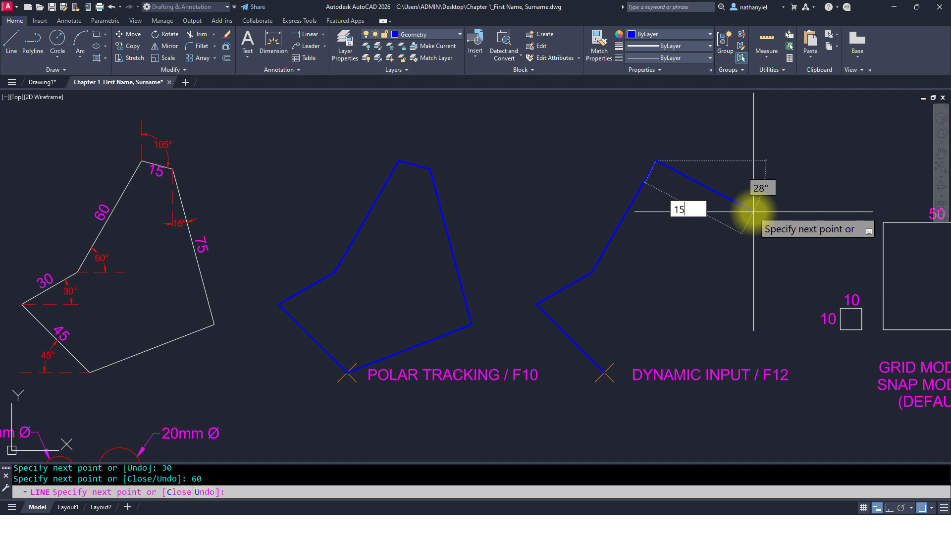
{"action": "key", "text": "Tab"}
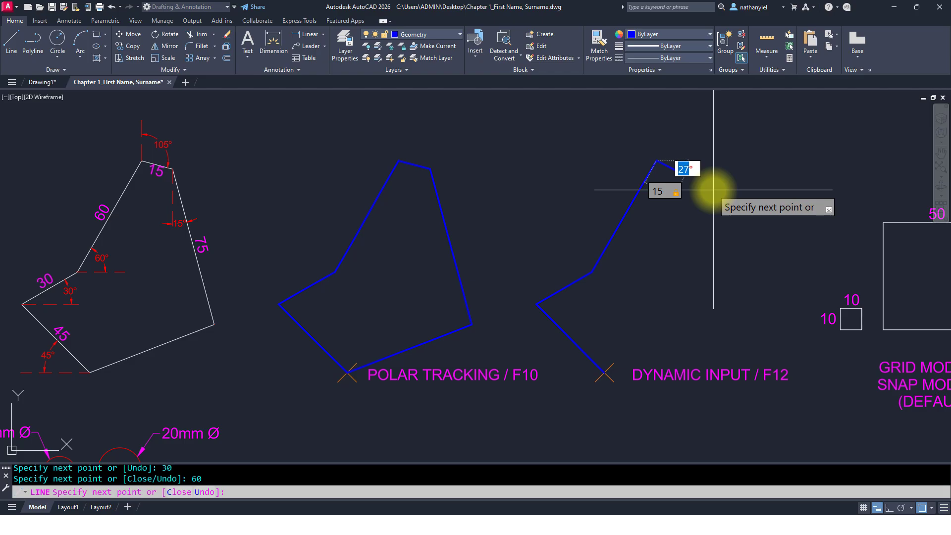
{"action": "type", "text": "15"}
{"action": "key", "text": "Return"}
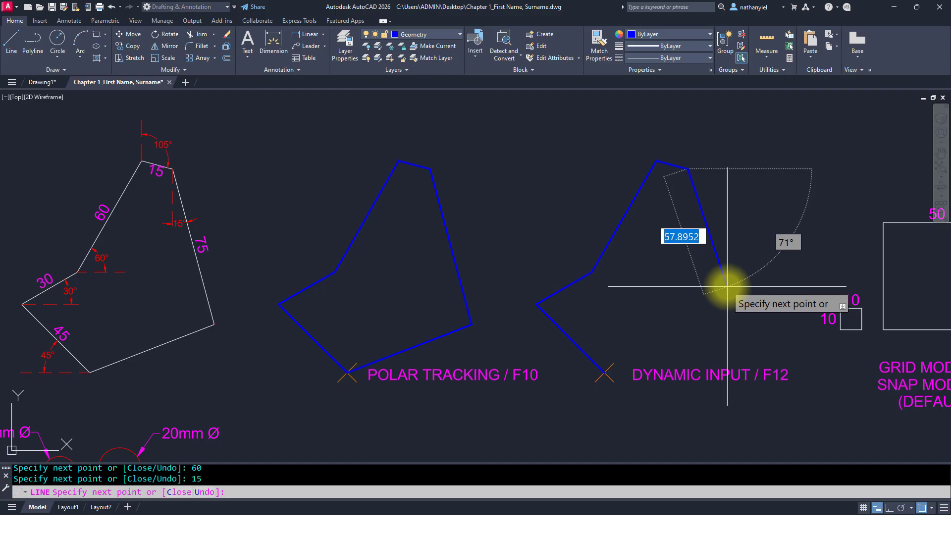
{"action": "type", "text": "75"}
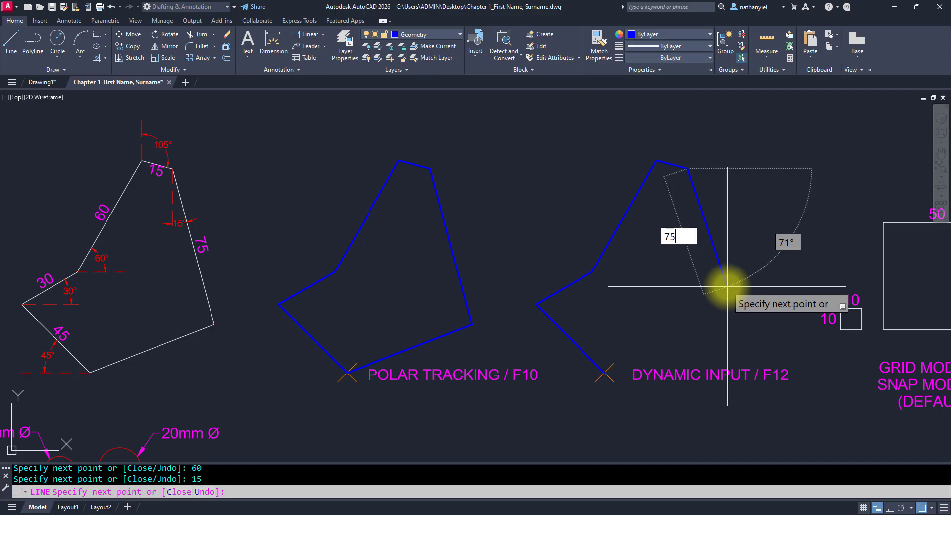
{"action": "key", "text": "Tab"}
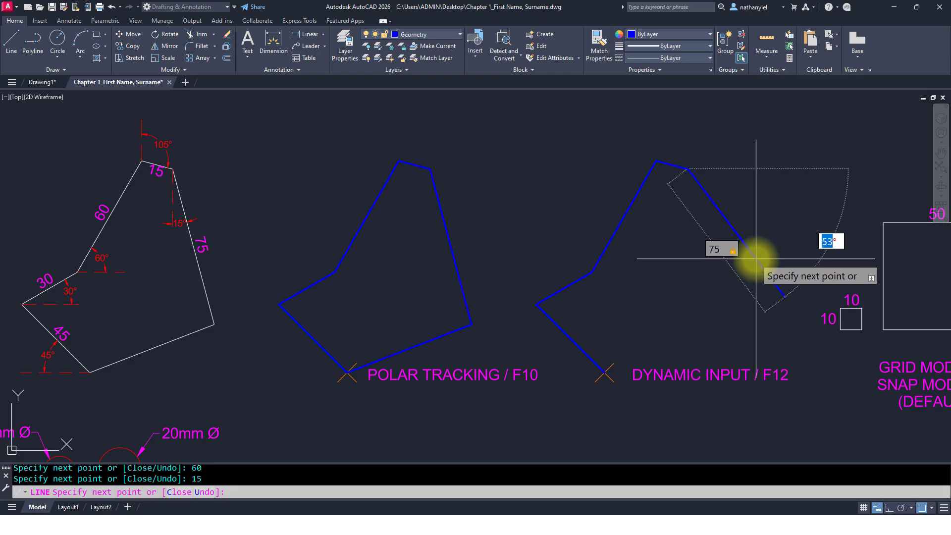
{"action": "type", "text": "75"}
{"action": "key", "text": "Return"}
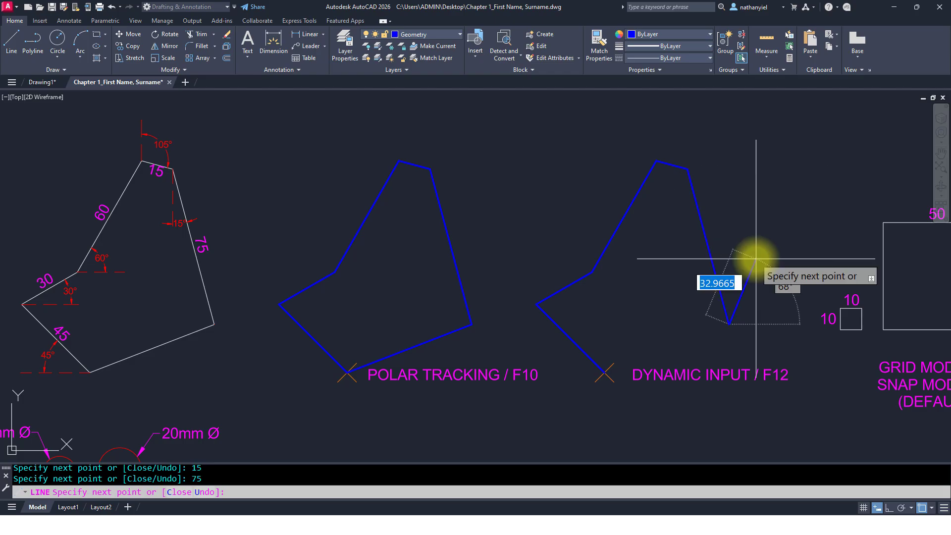
{"action": "type", "text": "C"}
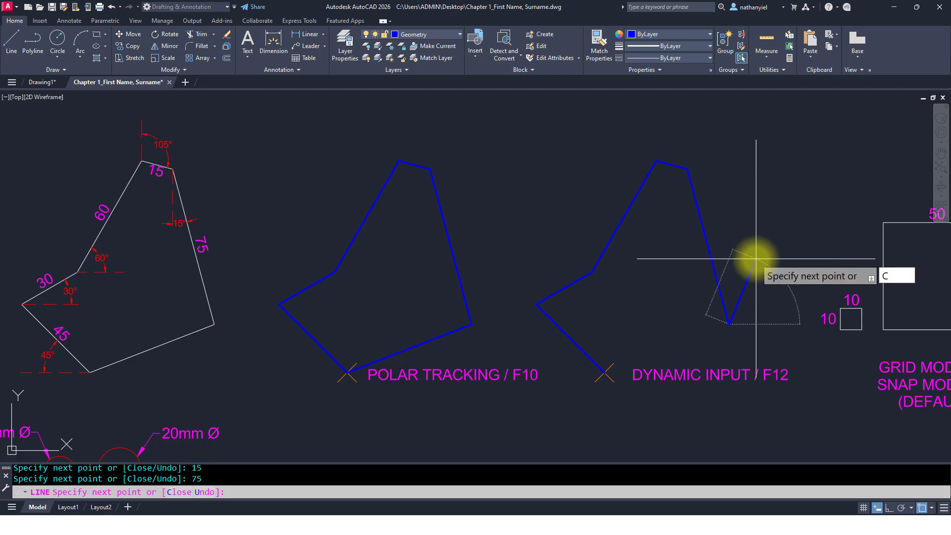
{"action": "key", "text": "Return"}
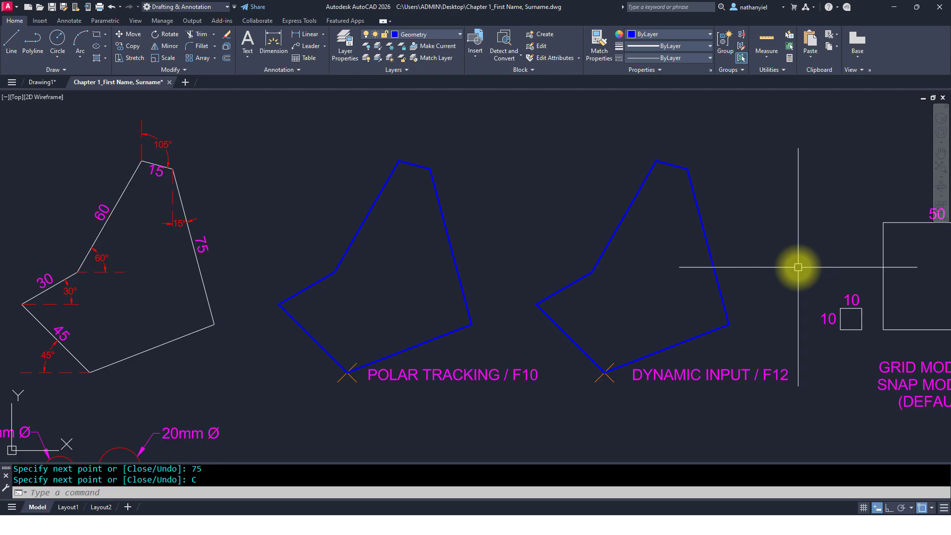
Step: Move the view to the grid and snap mode exercise and toggle the grid on and off
{"action": "middle_click_drag", "start_coordinate": [795, 267], "coordinate": [138, 256]}
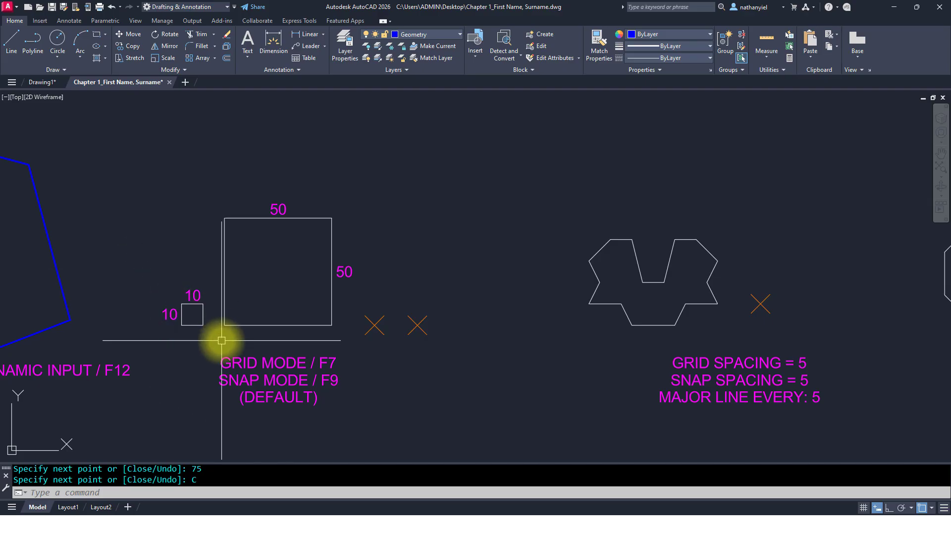
{"action": "scroll", "coordinate": [221, 340], "scroll_direction": "up", "scroll_amount": 2}
{"action": "middle_click_drag", "start_coordinate": [221, 340], "coordinate": [215, 346]}
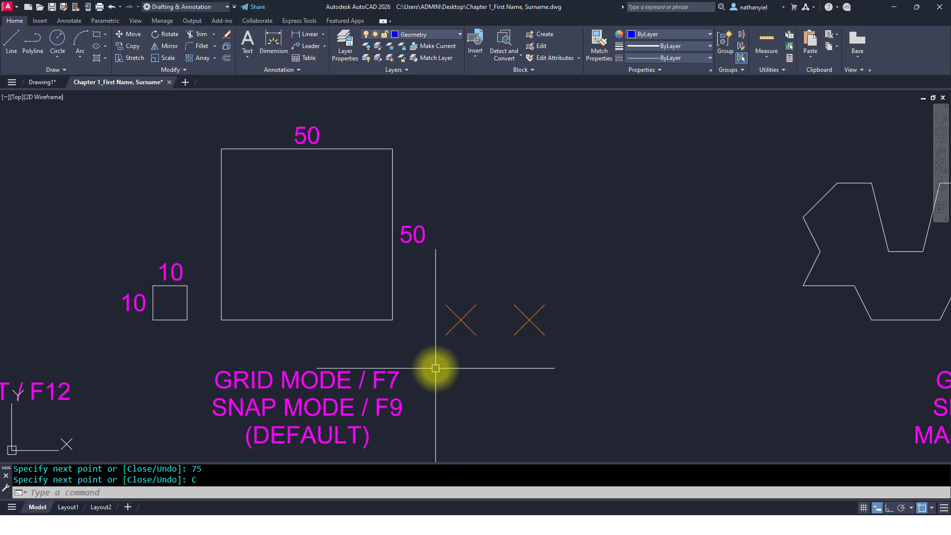
{"action": "key", "text": "F7"}
{"action": "key", "text": "F7"}
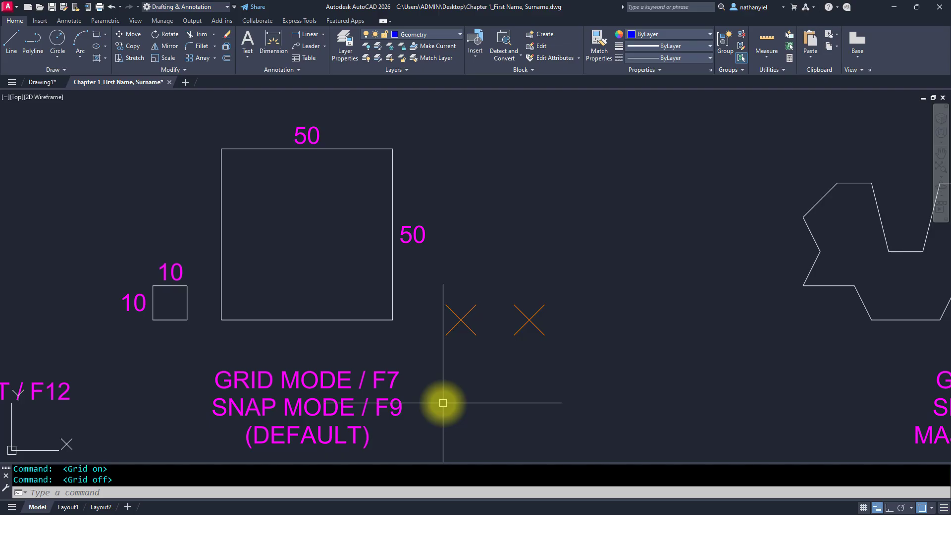
Step: Add the Snap Mode toggle to the status bar through the customization list
{"action": "left_click", "coordinate": [944, 509]}
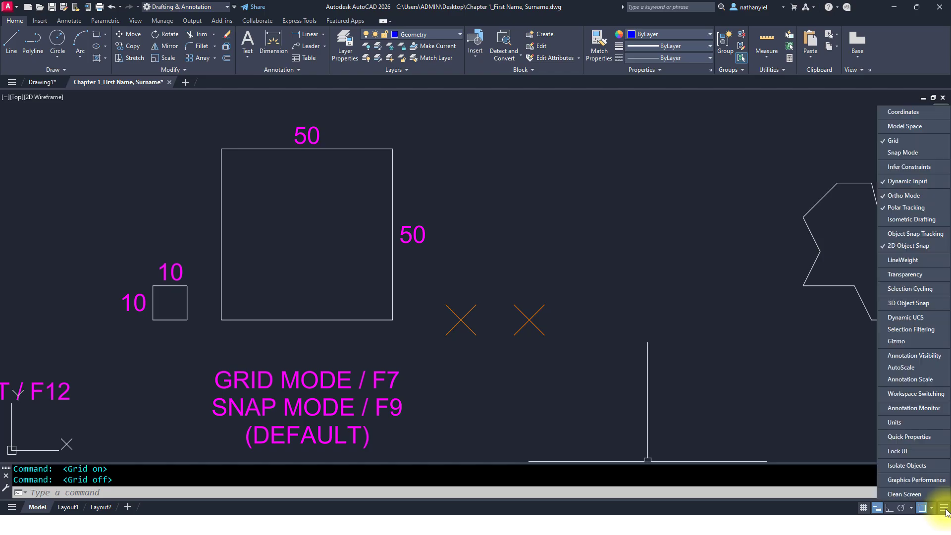
{"action": "left_click", "coordinate": [902, 154]}
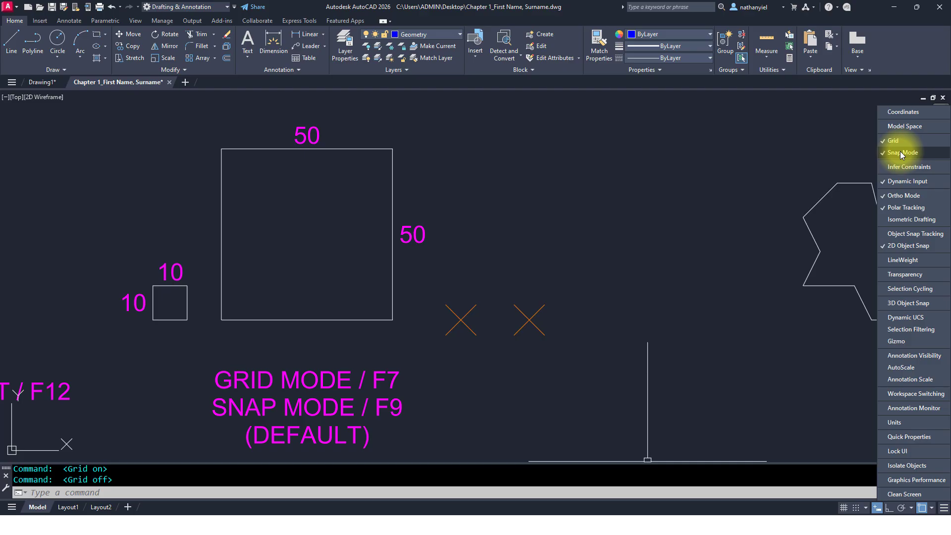
{"action": "left_click", "coordinate": [761, 154]}
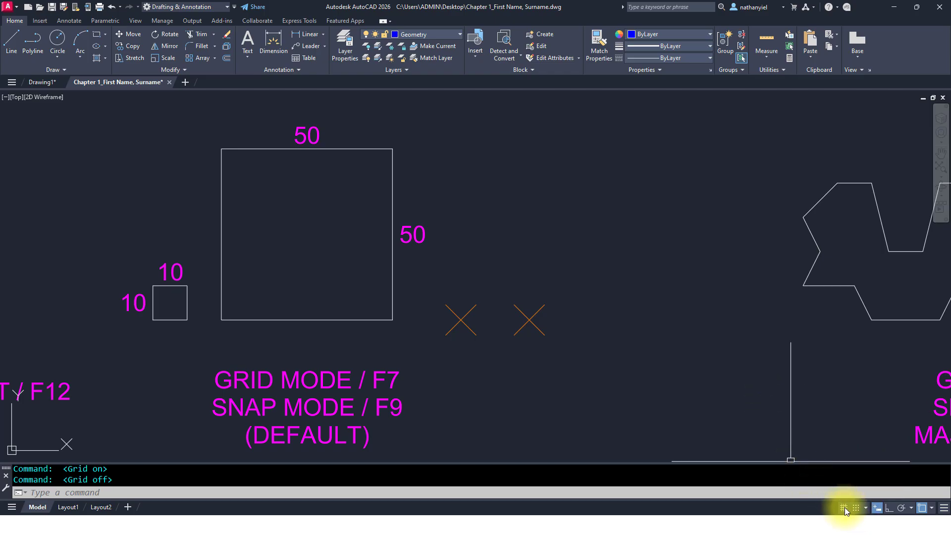
Step: Turn the grid on, then switch snap mode on and back off
{"action": "key", "text": "F7"}
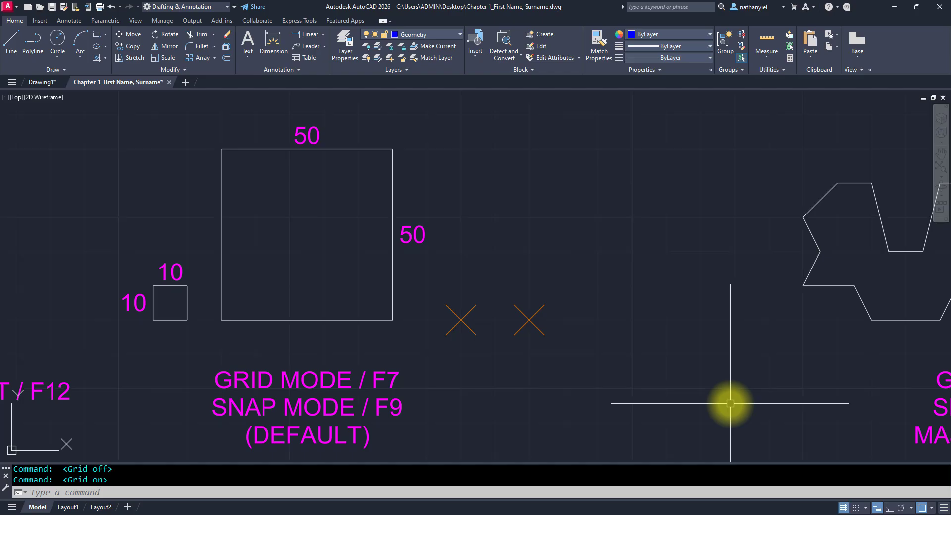
{"action": "left_click", "coordinate": [854, 507]}
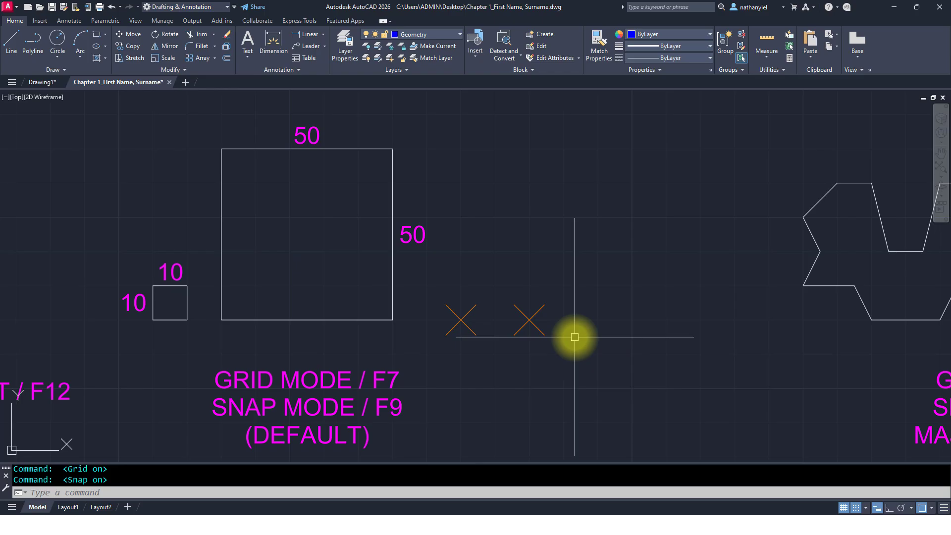
{"action": "left_click", "coordinate": [857, 508]}
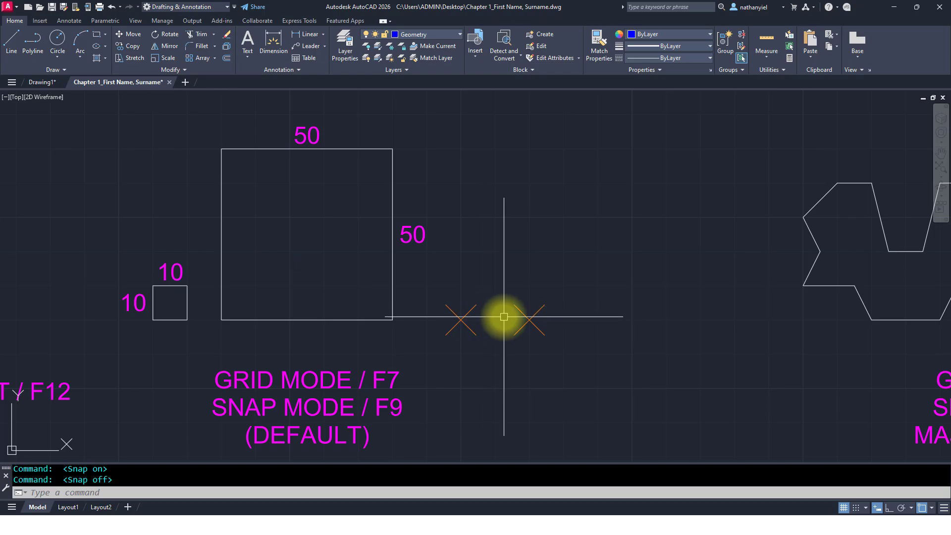
Step: Regenerate the display, then draw a 10 x 10 square from the left cross marker with dynamic input off and snap on
{"action": "type", "text": "RE"}
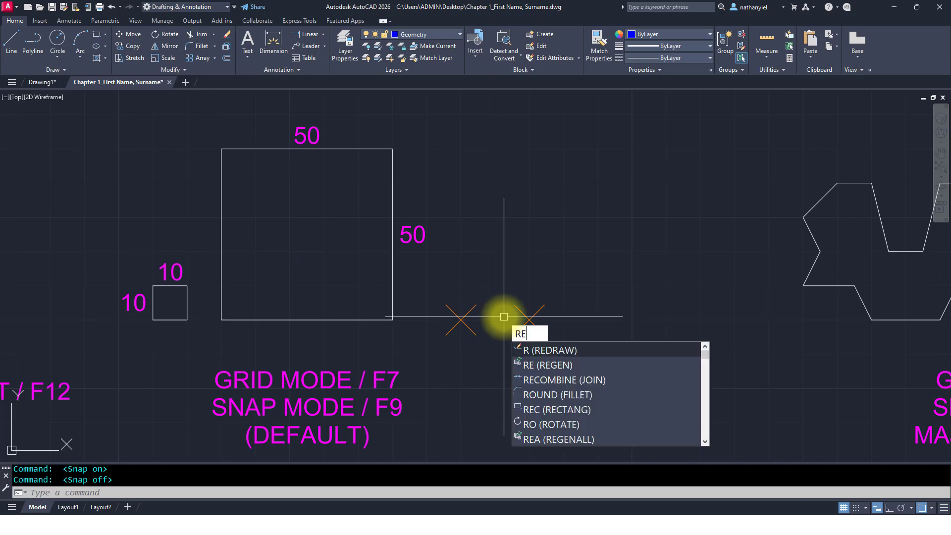
{"action": "key", "text": "Return"}
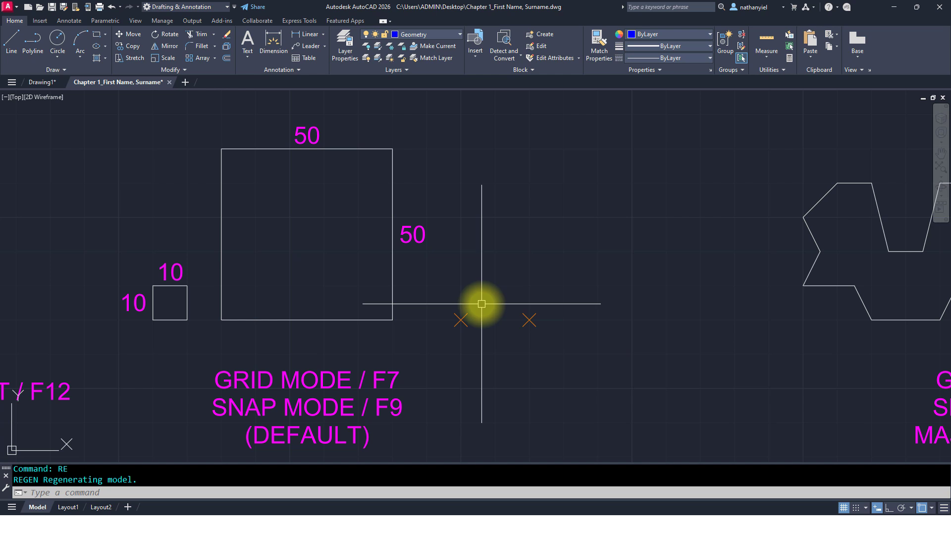
{"action": "type", "text": "L"}
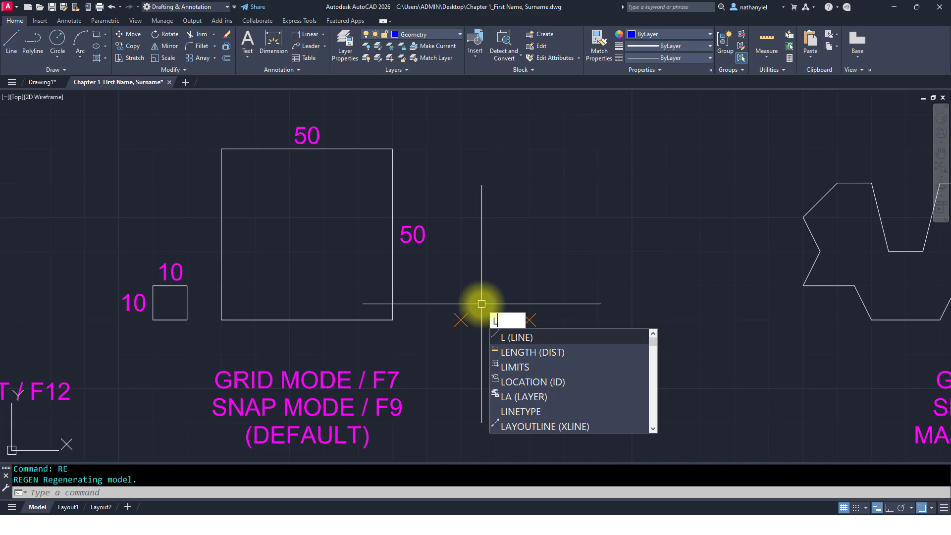
{"action": "key", "text": "Return"}
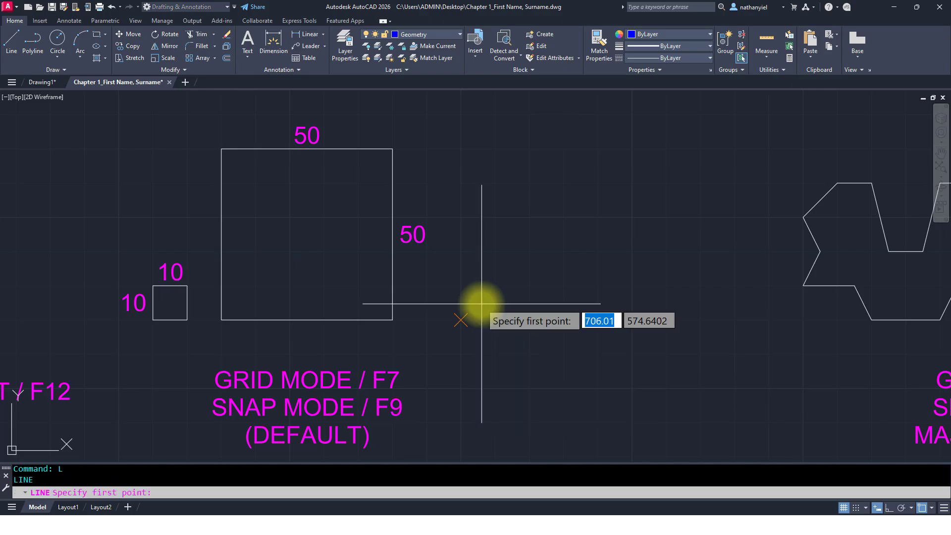
{"action": "left_click", "coordinate": [461, 319]}
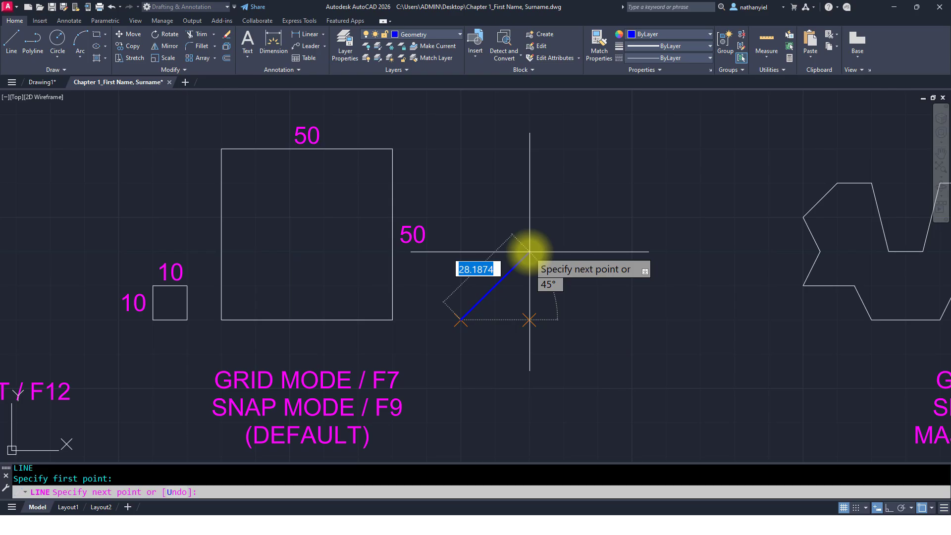
{"action": "key", "text": "F12"}
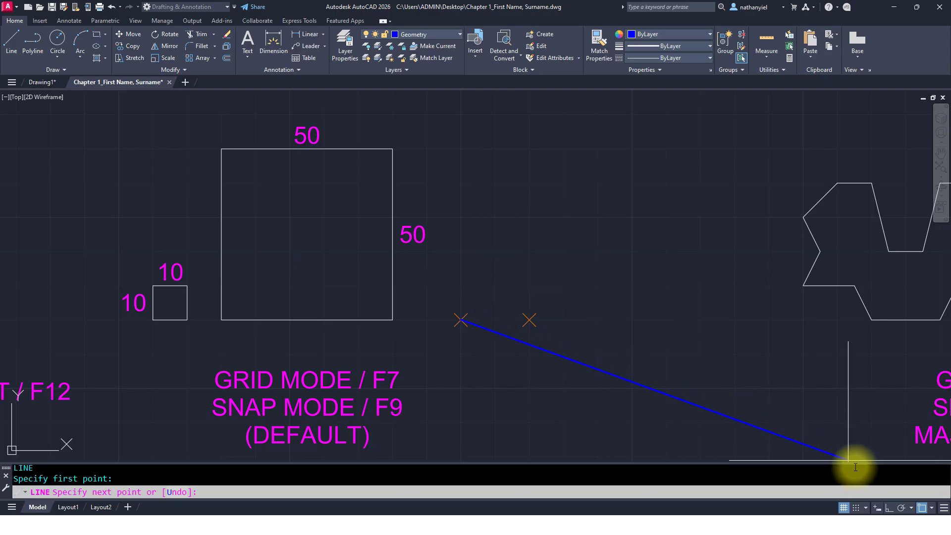
{"action": "left_click", "coordinate": [855, 508]}
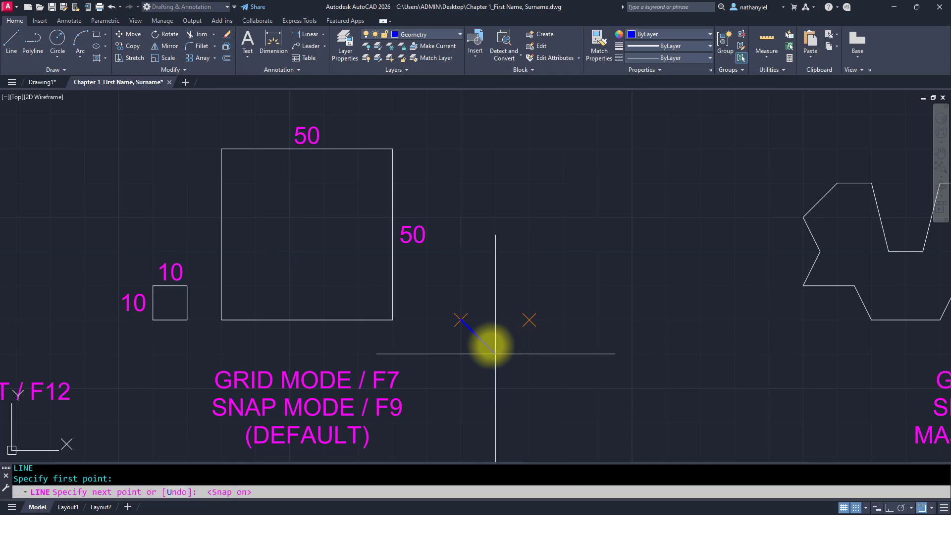
{"action": "left_click", "coordinate": [461, 286]}
{"action": "left_click", "coordinate": [495, 286]}
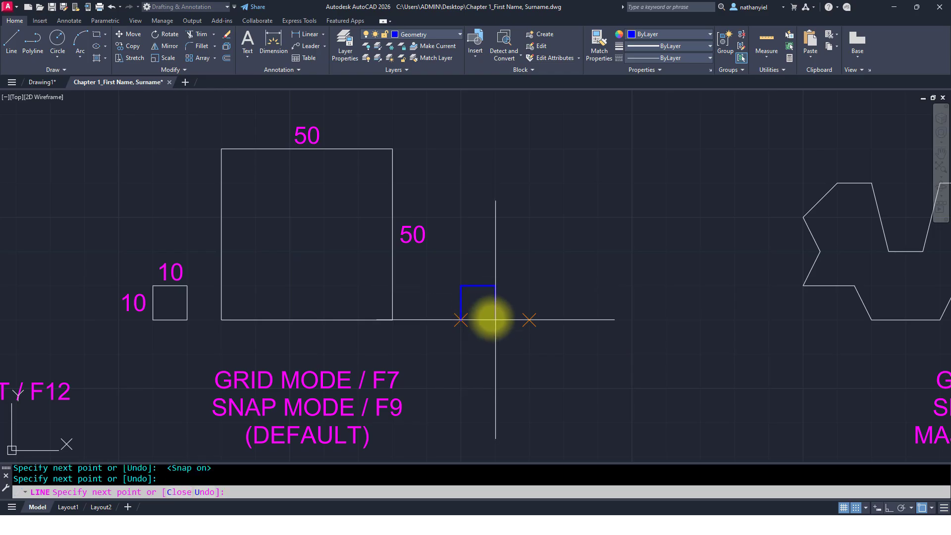
{"action": "left_click", "coordinate": [495, 320]}
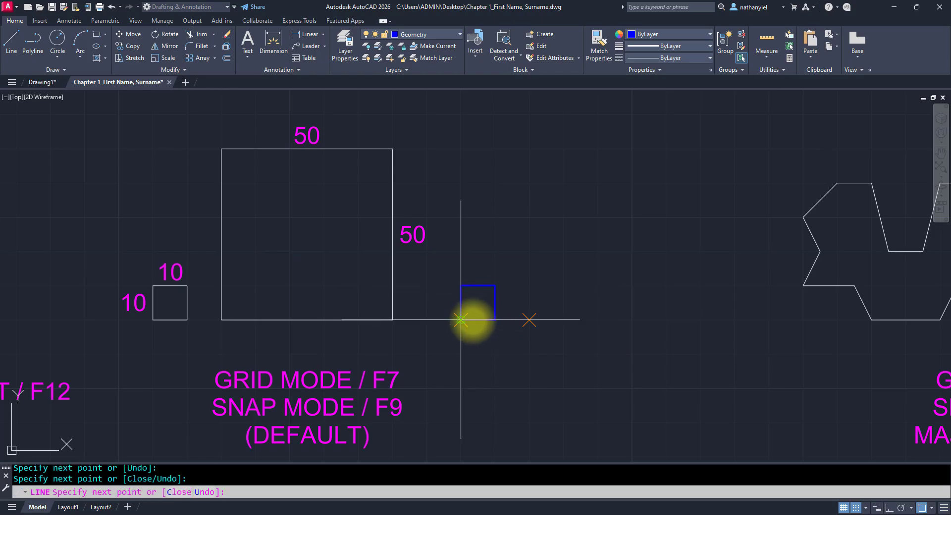
{"action": "left_click", "coordinate": [460, 320]}
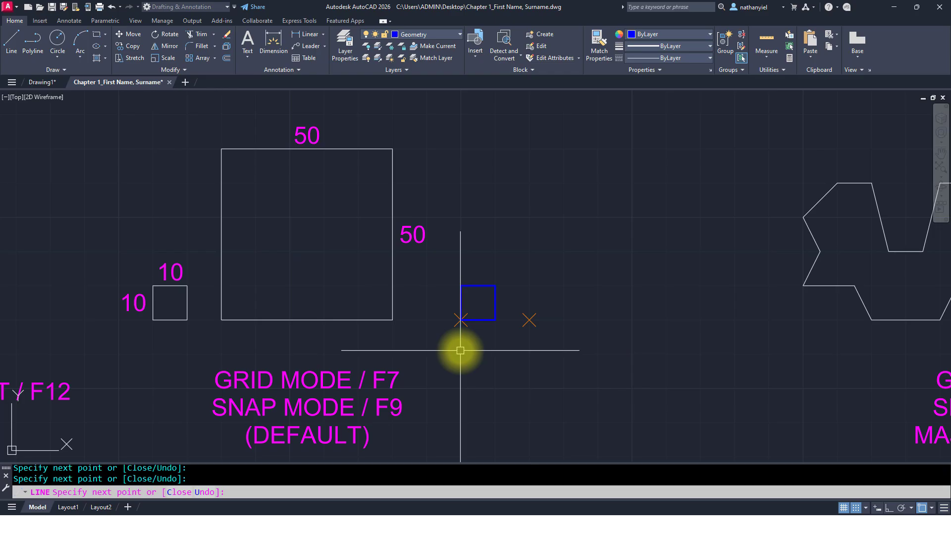
{"action": "key", "text": "Escape"}
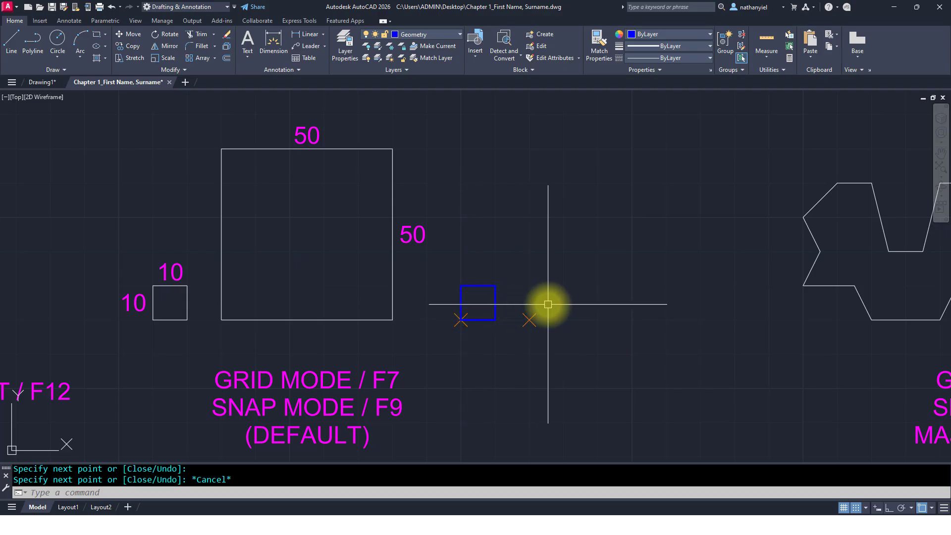
Step: Draw a closed 50 x 50 square from the right cross marker using Grid Snap
{"action": "type", "text": "L"}
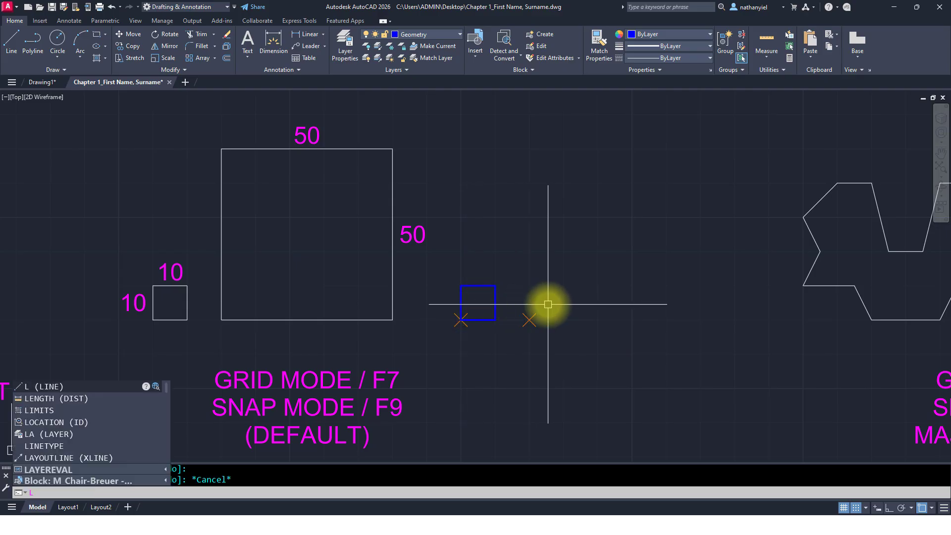
{"action": "key", "text": "Return"}
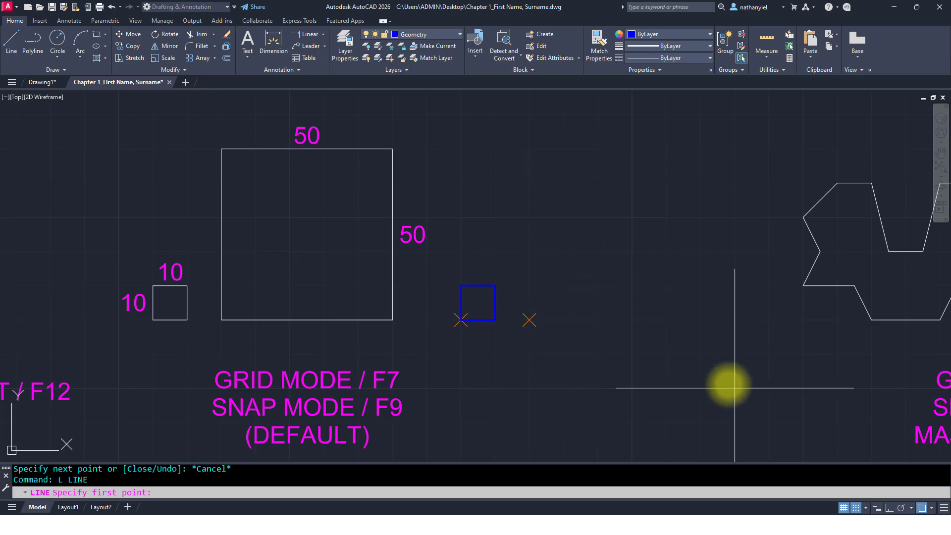
{"action": "left_click", "coordinate": [866, 509]}
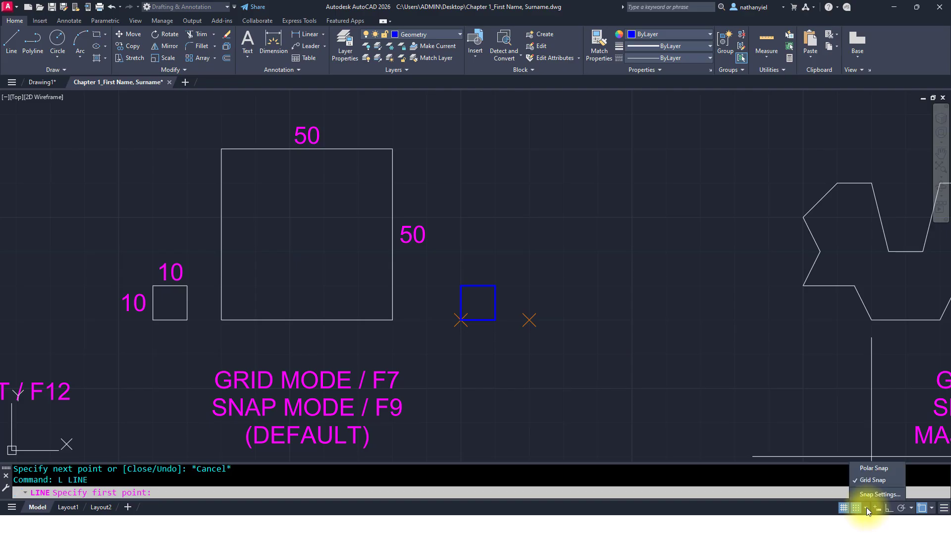
{"action": "left_click", "coordinate": [869, 482]}
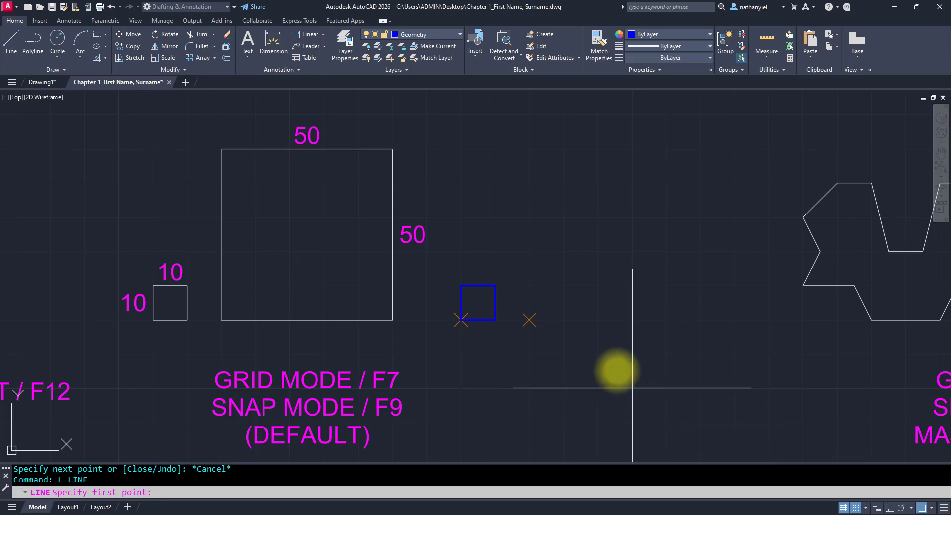
{"action": "left_click", "coordinate": [530, 320]}
{"action": "left_click", "coordinate": [529, 268]}
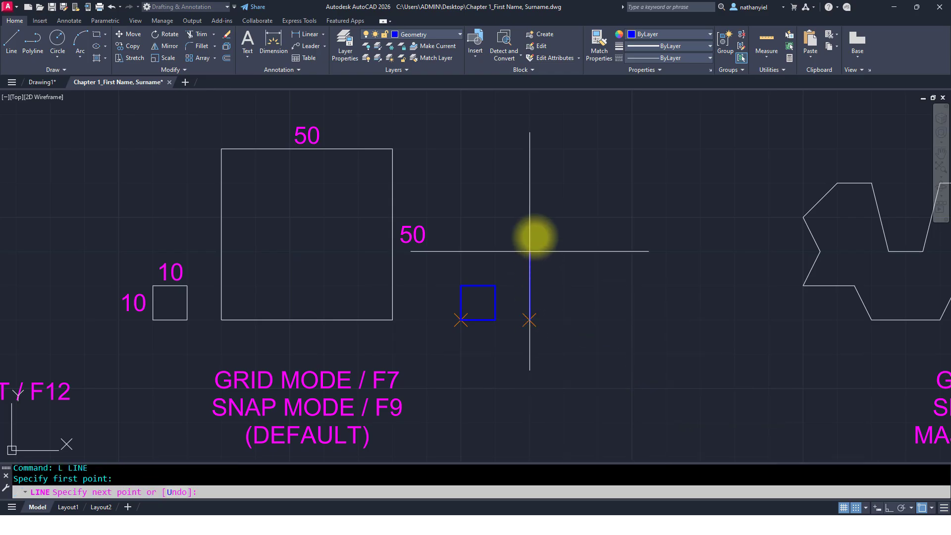
{"action": "left_click", "coordinate": [529, 148]}
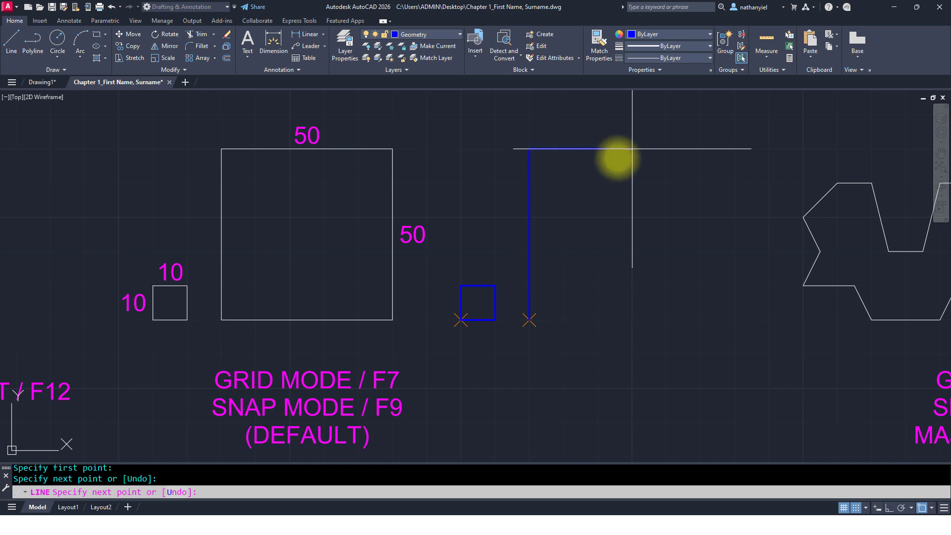
{"action": "left_click", "coordinate": [700, 149]}
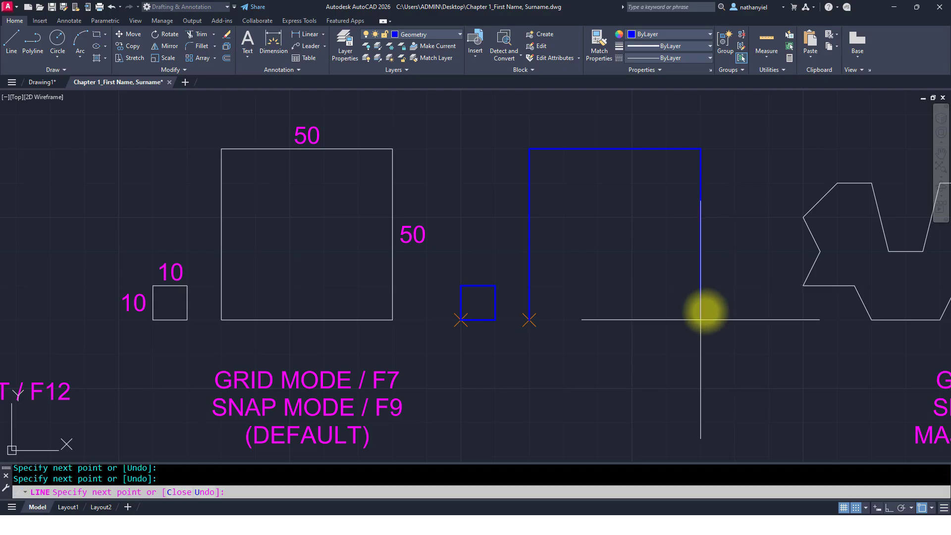
{"action": "left_click", "coordinate": [701, 319]}
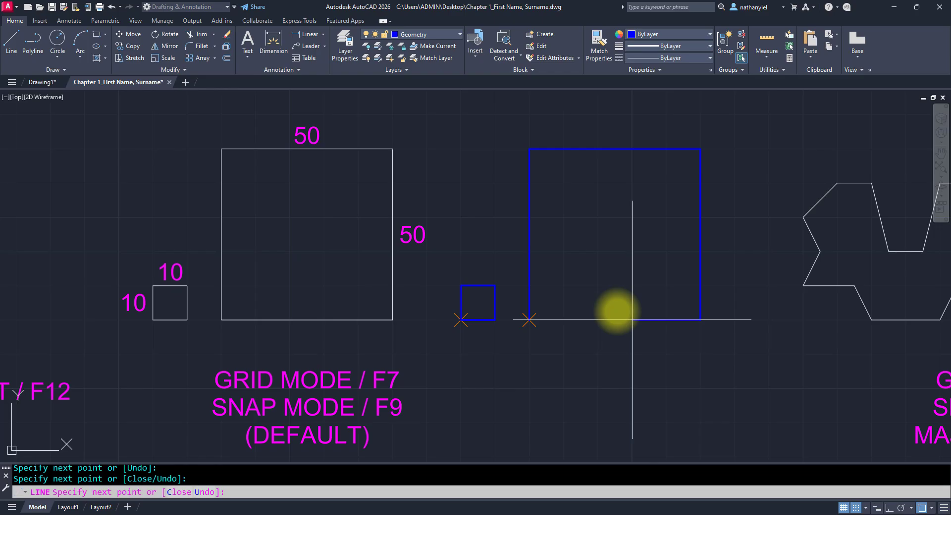
{"action": "type", "text": "C"}
{"action": "key", "text": "Return"}
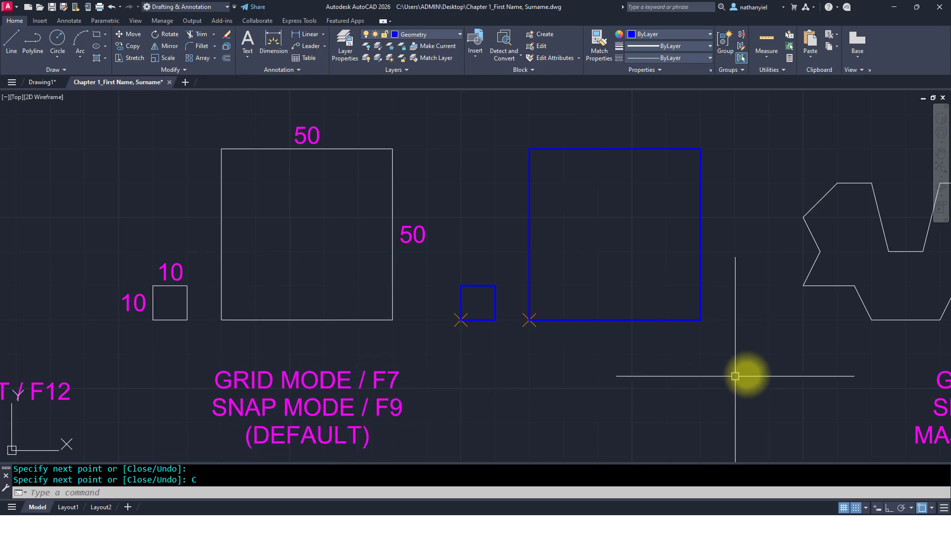
{"action": "middle_click_drag", "start_coordinate": [794, 391], "coordinate": [53, 374]}
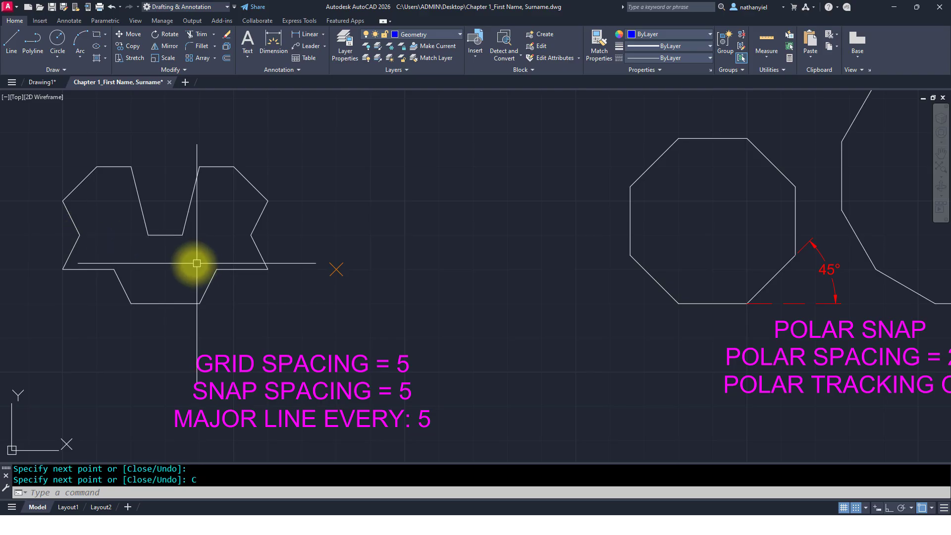
{"action": "scroll", "coordinate": [119, 251], "scroll_direction": "up", "scroll_amount": 4}
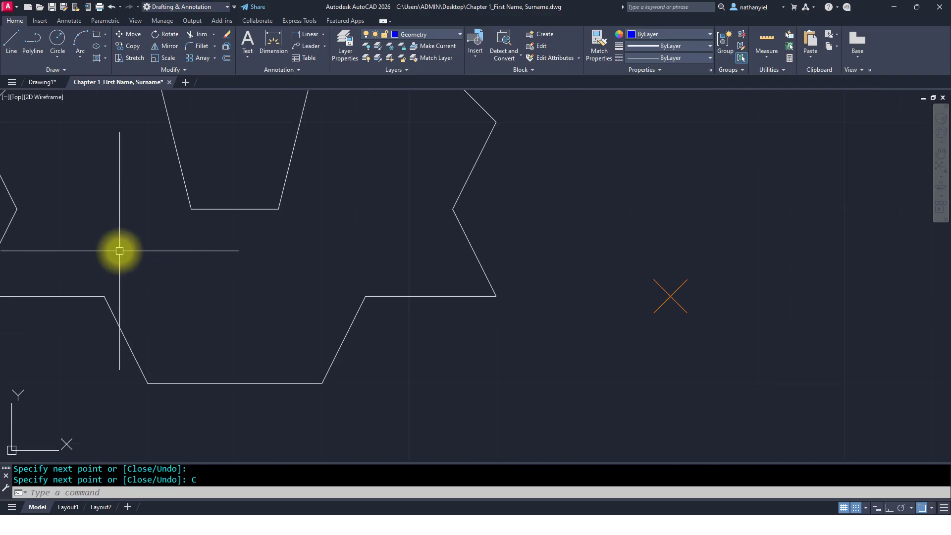
{"action": "middle_click_drag", "start_coordinate": [120, 251], "coordinate": [357, 278]}
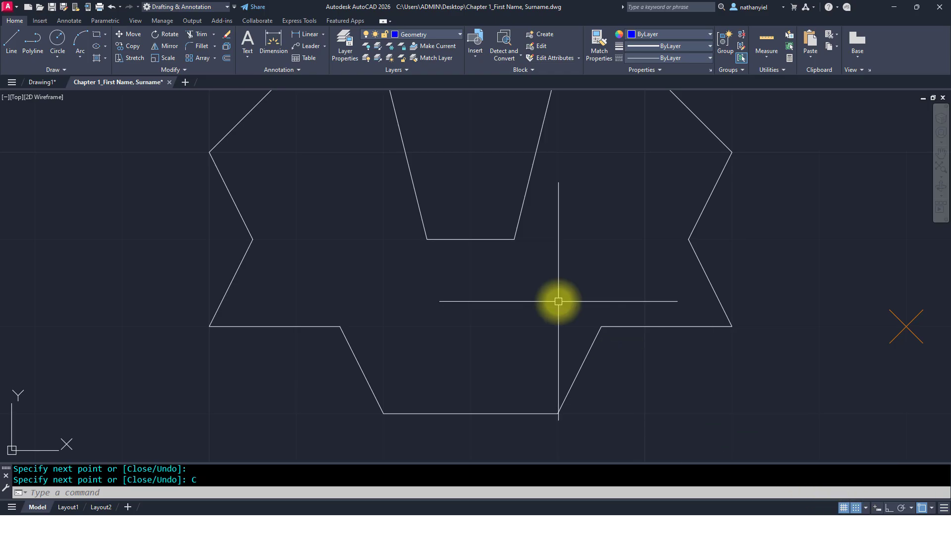
{"action": "type", "text": "L"}
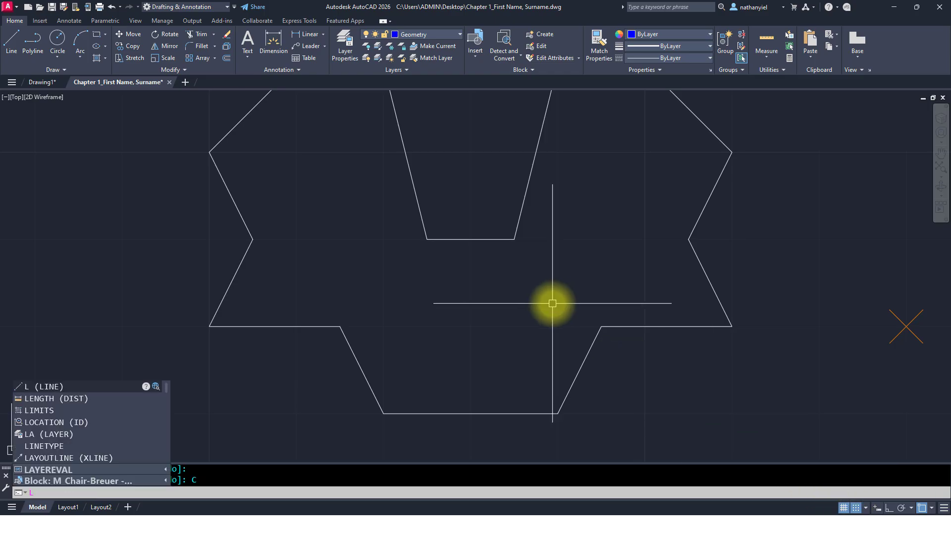
{"action": "key", "text": "Return"}
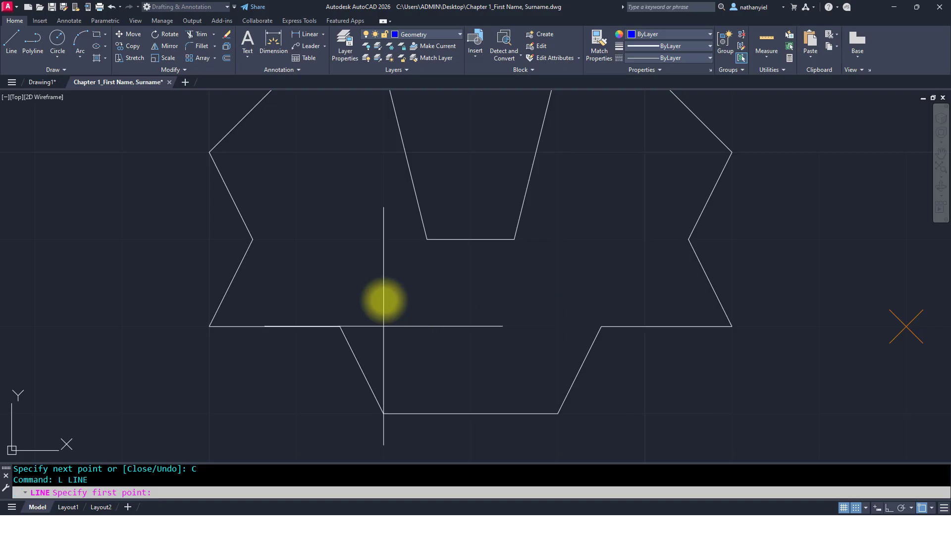
{"action": "left_click", "coordinate": [209, 326]}
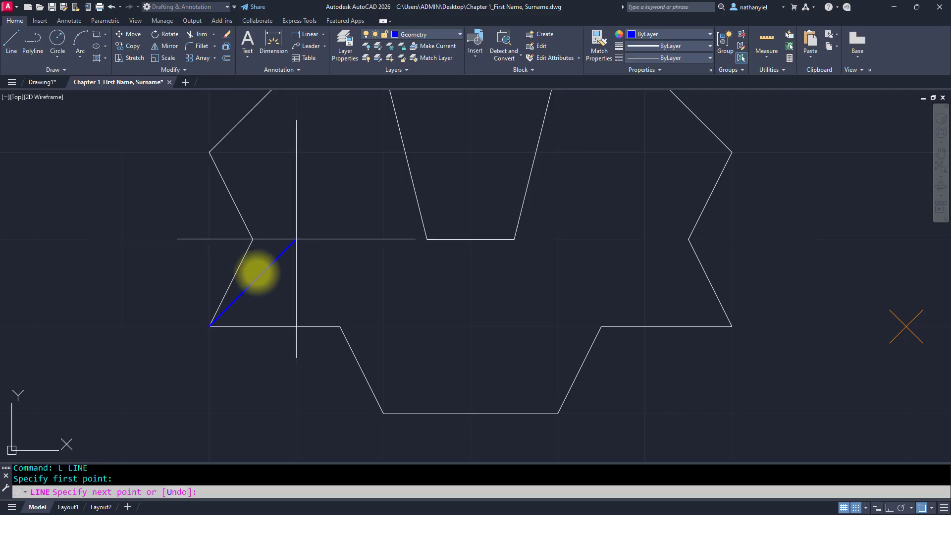
{"action": "key", "text": "Escape"}
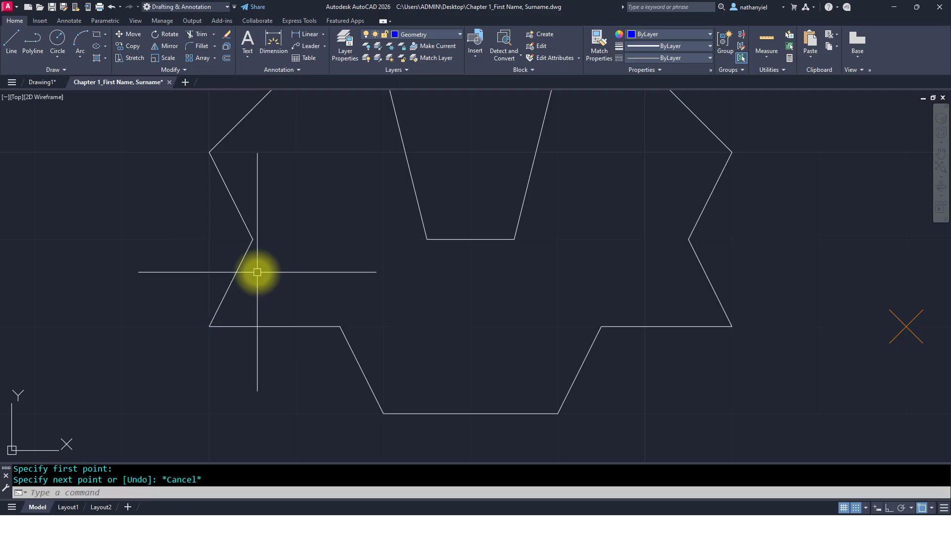
{"action": "scroll", "coordinate": [283, 276], "scroll_direction": "down", "scroll_amount": 2}
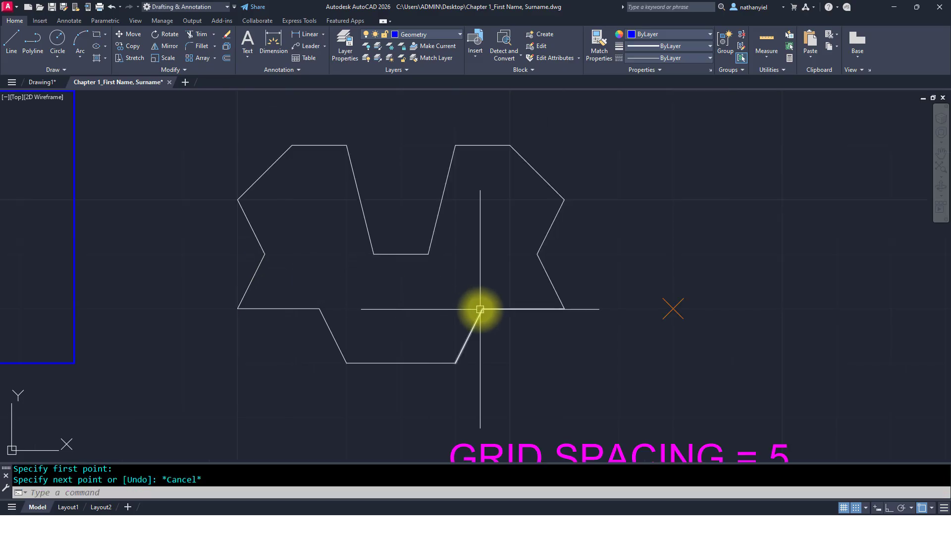
{"action": "middle_click_drag", "start_coordinate": [480, 309], "coordinate": [319, 277]}
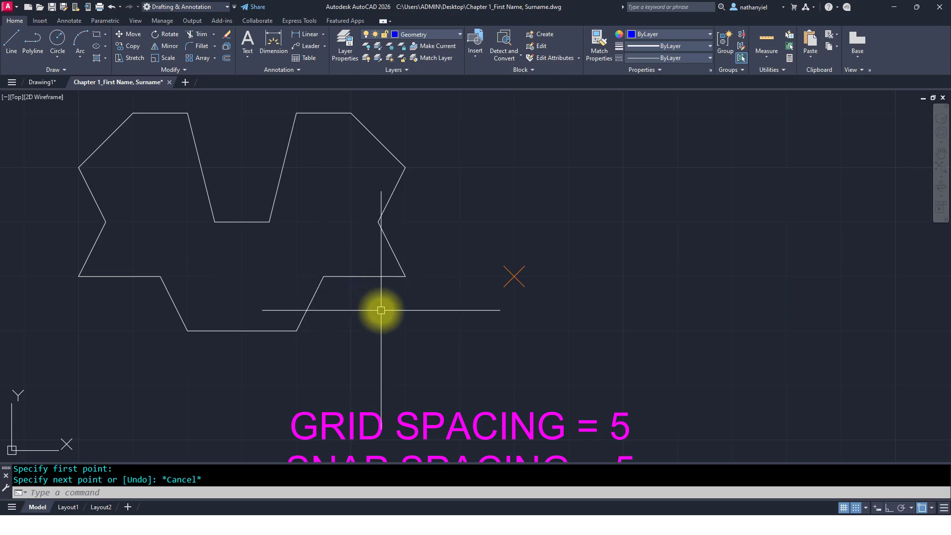
{"action": "type", "text": "z"}
{"action": "key", "text": "Return"}
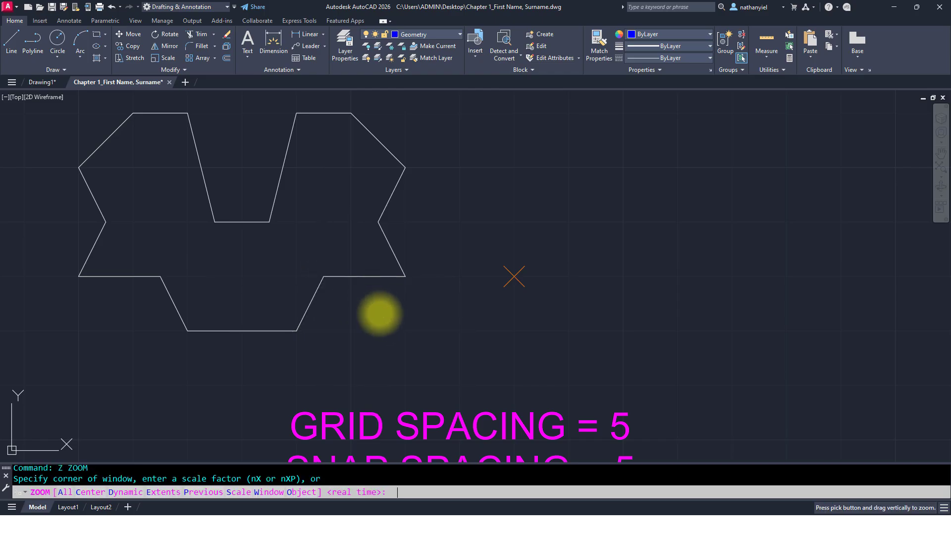
{"action": "key", "text": "Return"}
{"action": "left_click_drag", "start_coordinate": [435, 319], "coordinate": [446, 364]}
{"action": "middle_click_drag", "start_coordinate": [446, 364], "coordinate": [399, 333]}
{"action": "key", "text": "Escape"}
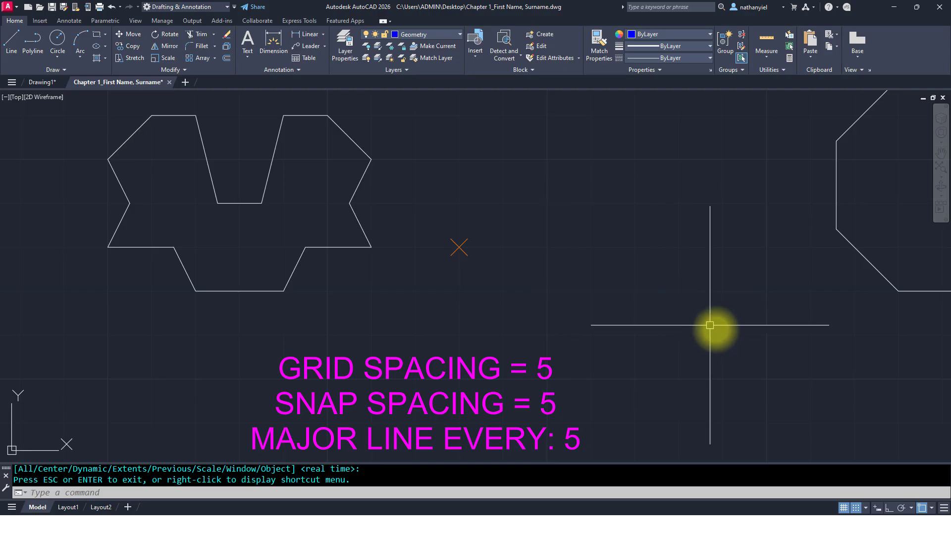
{"action": "left_click", "coordinate": [866, 508]}
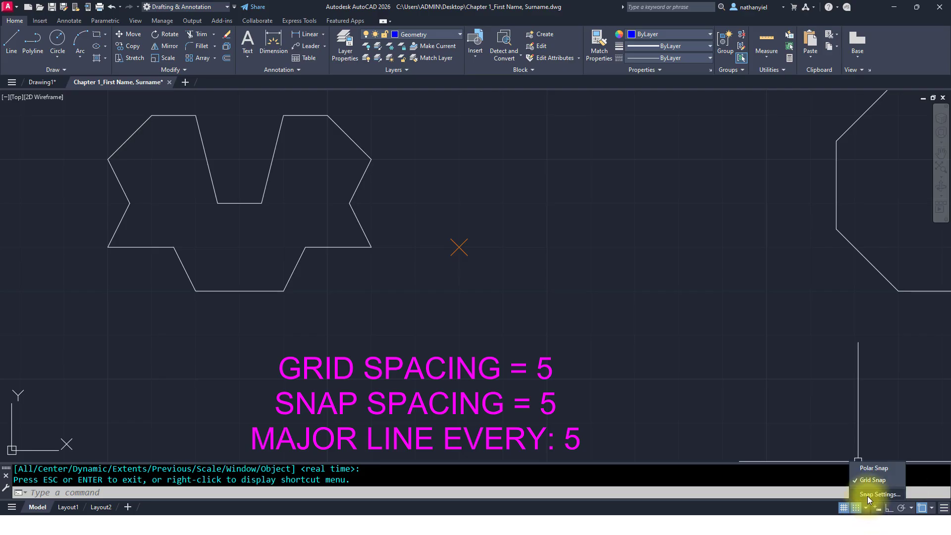
{"action": "left_click", "coordinate": [867, 495]}
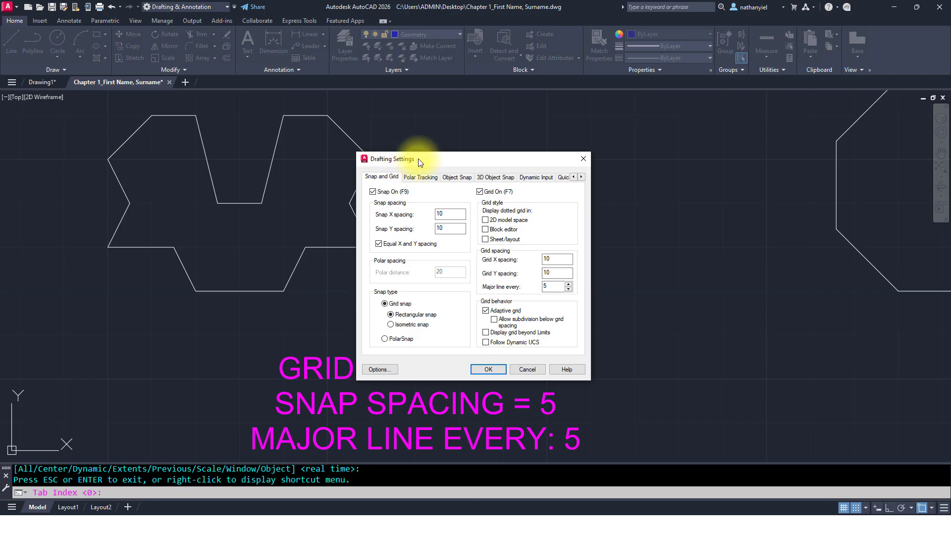
{"action": "left_click", "coordinate": [583, 158]}
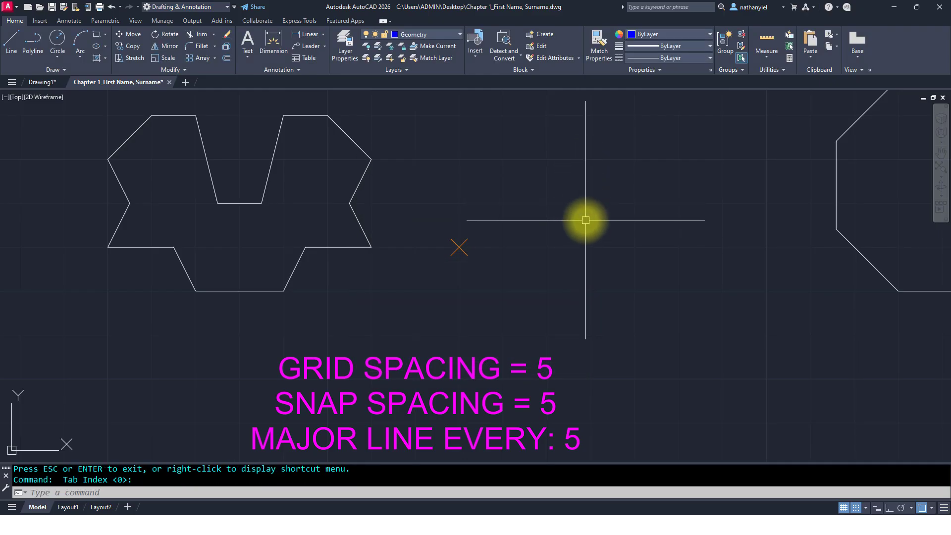
Step: Turn dynamic input on and set the snap and grid X and Y spacing to 5 in Drafting Settings
{"action": "type", "text": "DS"}
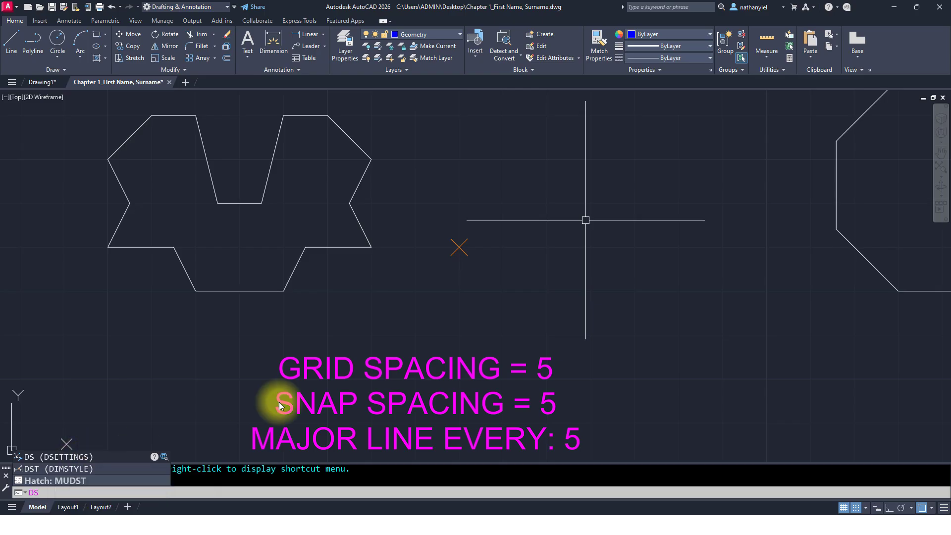
{"action": "key", "text": "Return"}
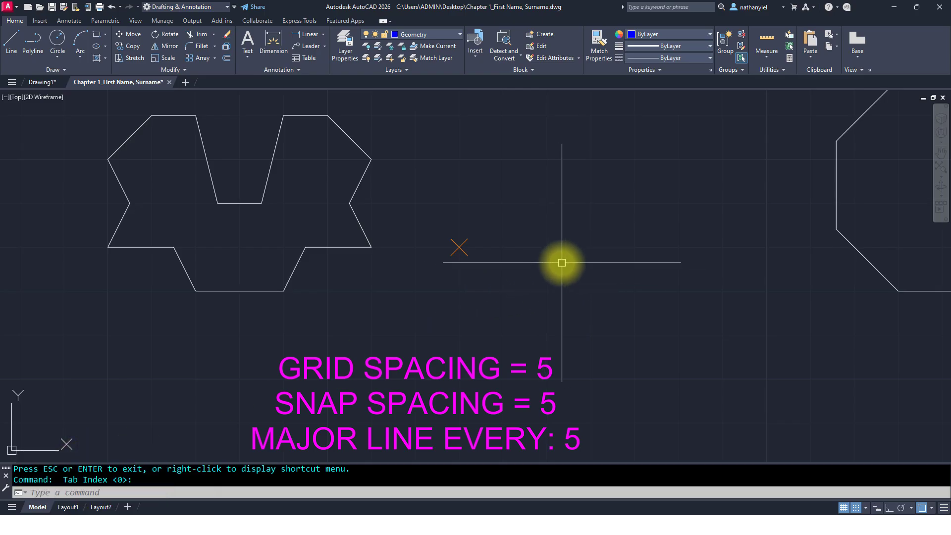
{"action": "key", "text": "F12"}
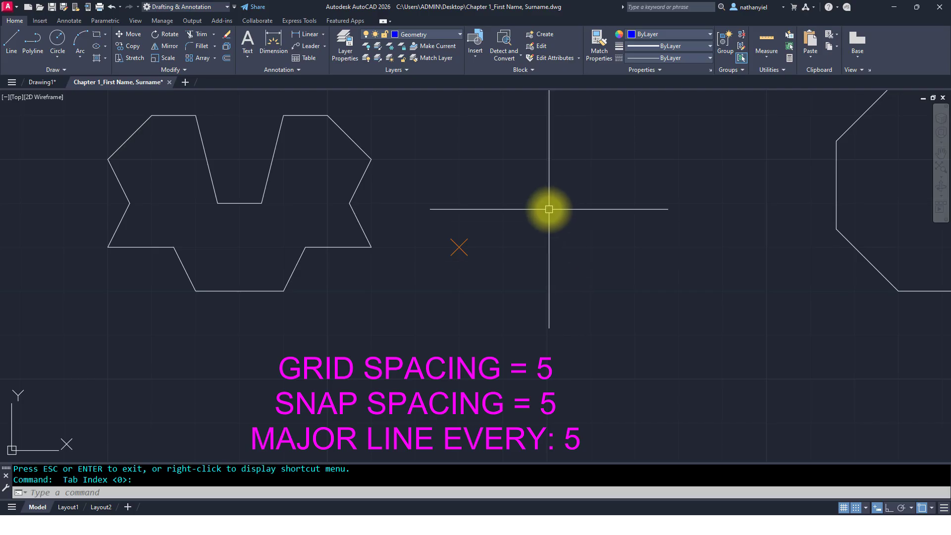
{"action": "type", "text": "DS"}
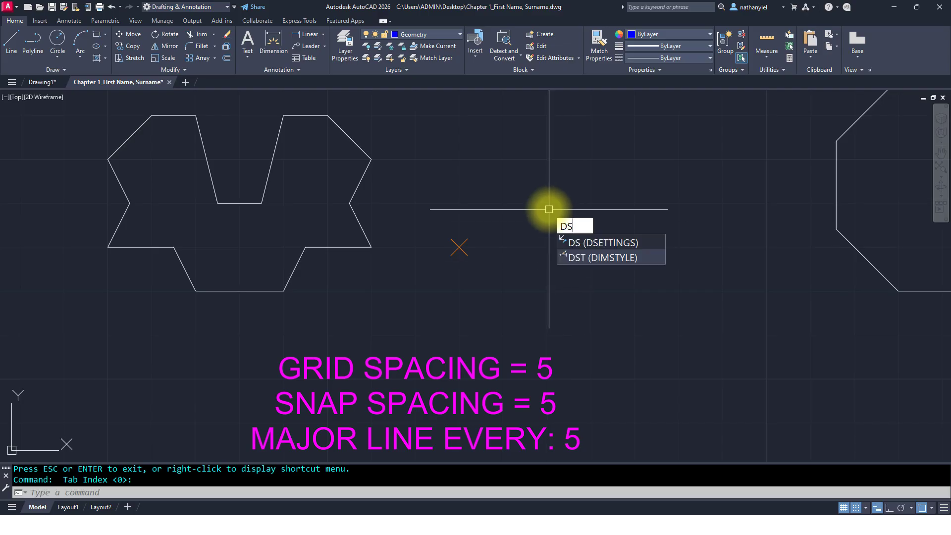
{"action": "key", "text": "Return"}
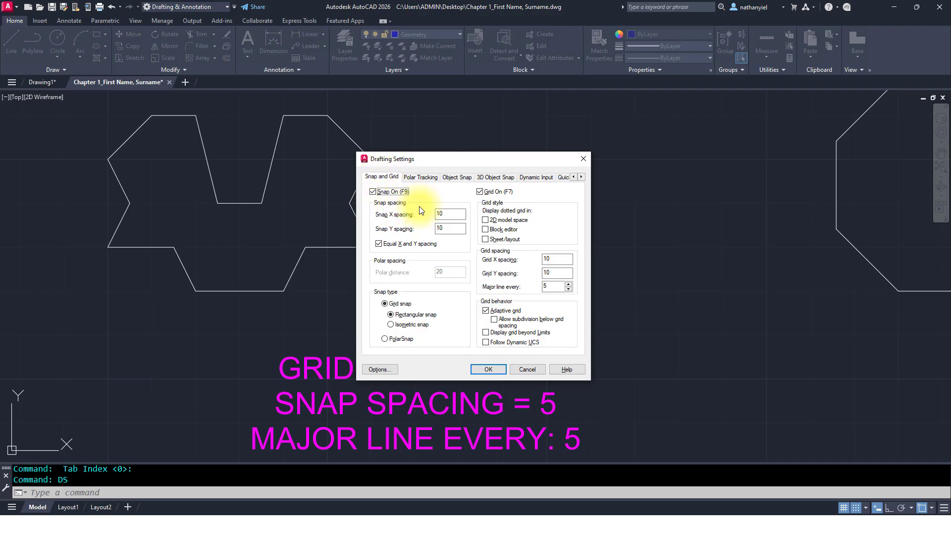
{"action": "left_click", "coordinate": [448, 213]}
{"action": "left_click_drag", "start_coordinate": [448, 214], "coordinate": [434, 212]}
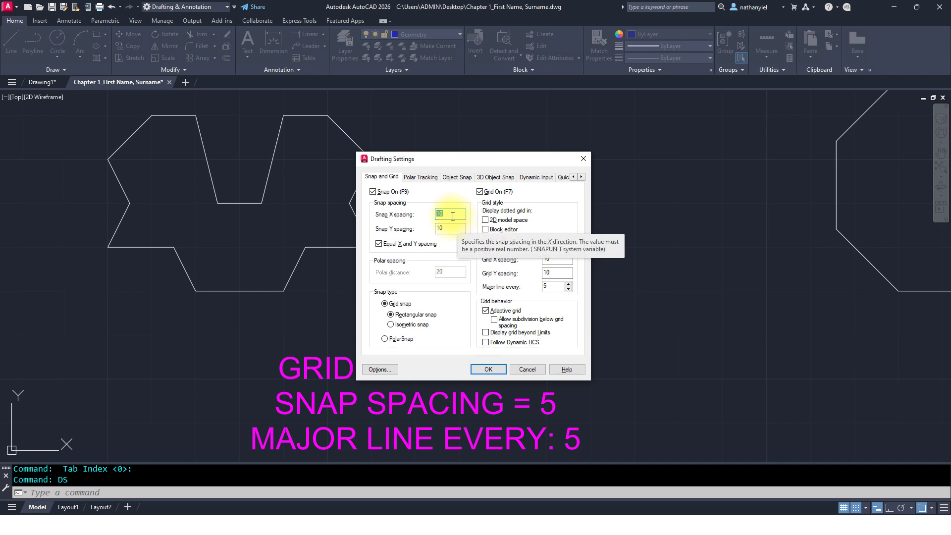
{"action": "type", "text": "5"}
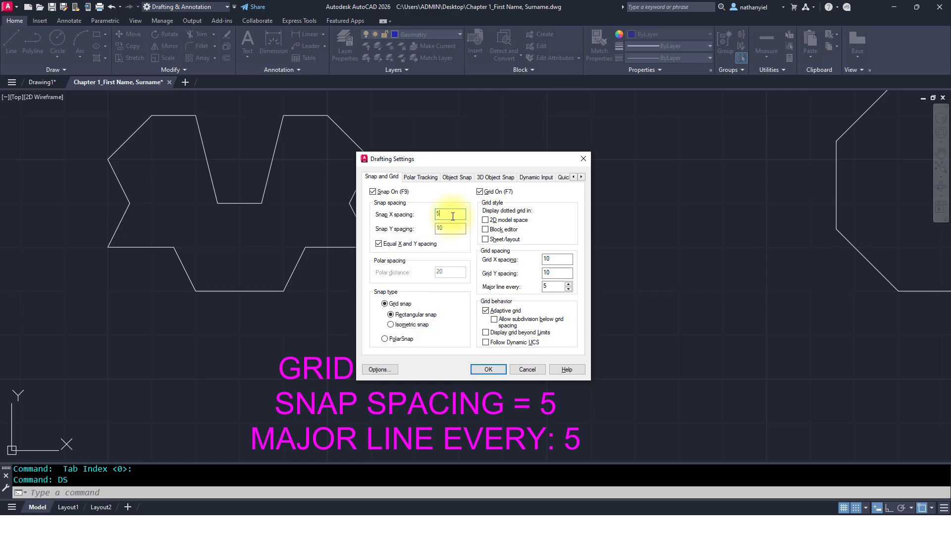
{"action": "key", "text": "Tab"}
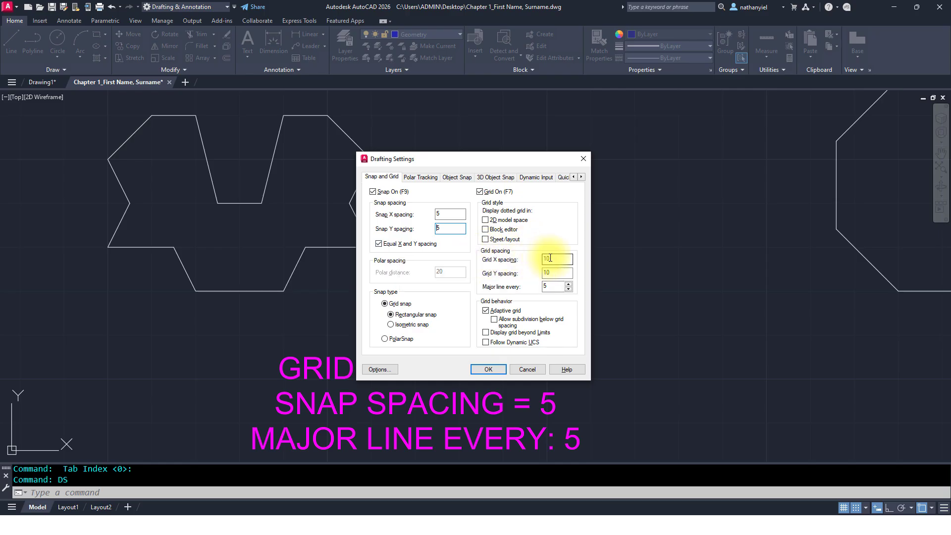
{"action": "left_click_drag", "start_coordinate": [550, 258], "coordinate": [533, 259]}
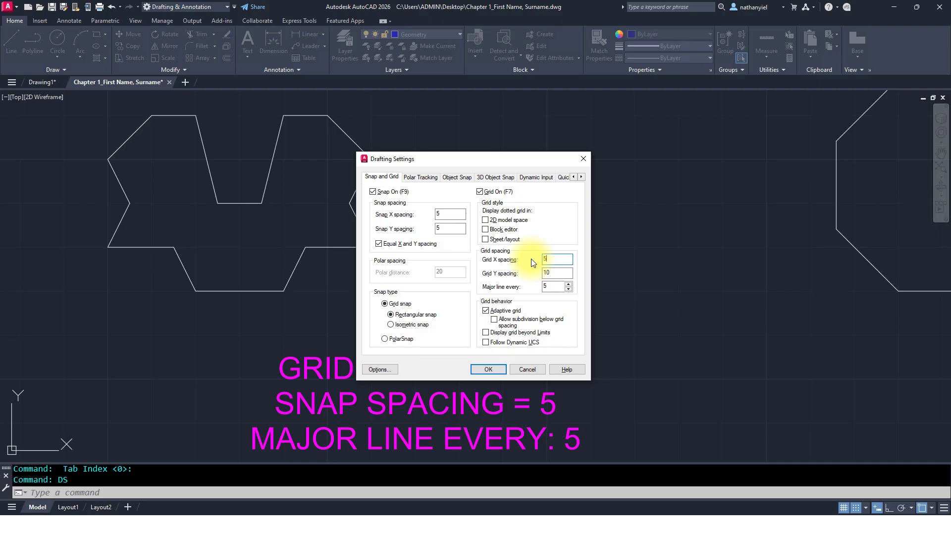
{"action": "key", "text": "Tab"}
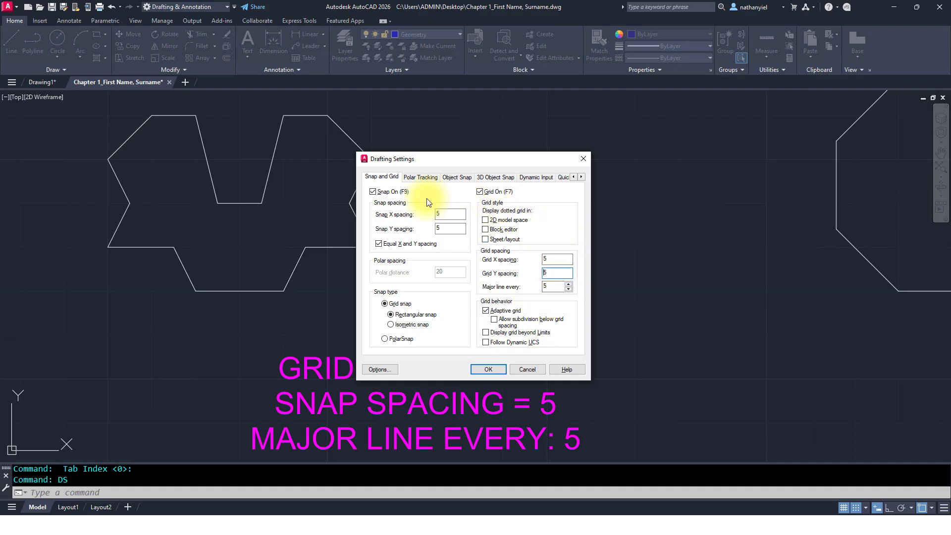
{"action": "left_click", "coordinate": [496, 370]}
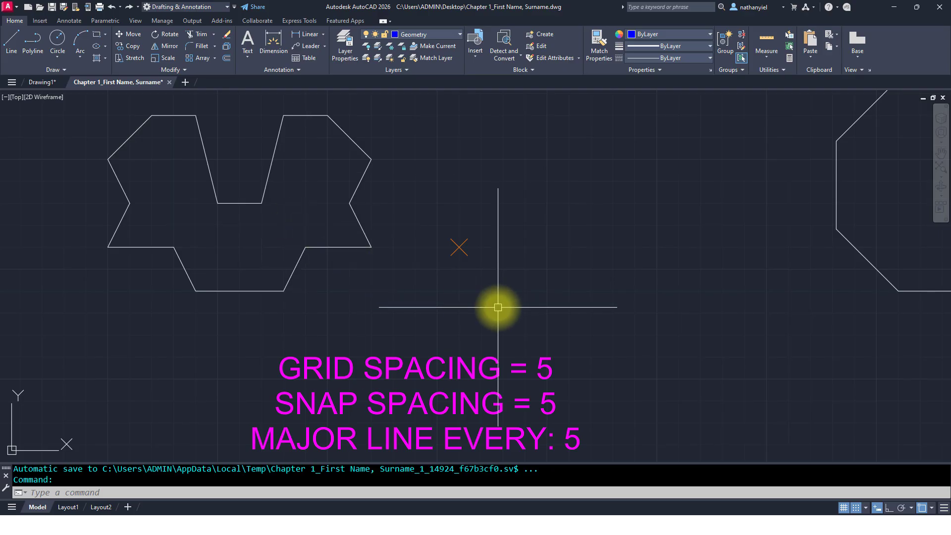
Step: With dynamic input off, draw a closed line outline copying the left twin-hexagon shape, starting from the cross marker and snapping to the grid
{"action": "type", "text": "L"}
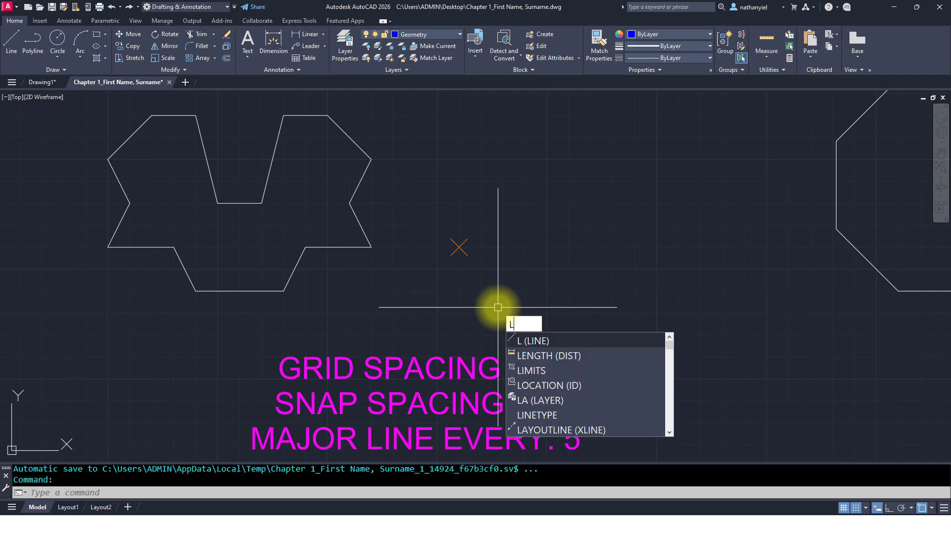
{"action": "key", "text": "Return"}
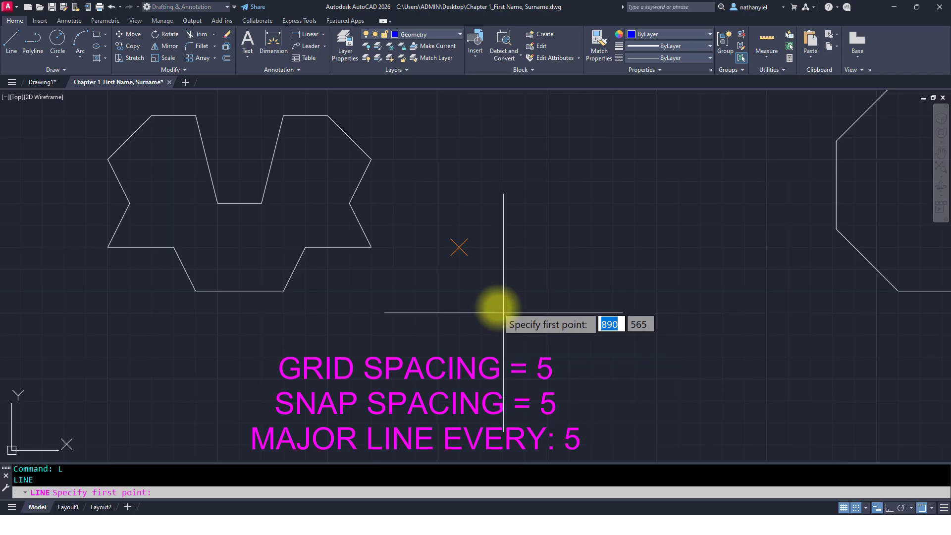
{"action": "left_click", "coordinate": [459, 247]}
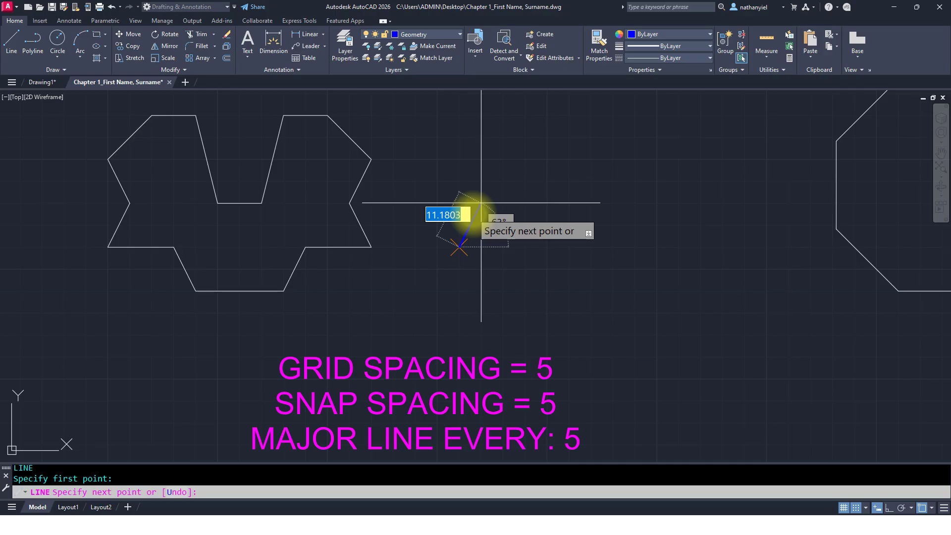
{"action": "key", "text": "F12"}
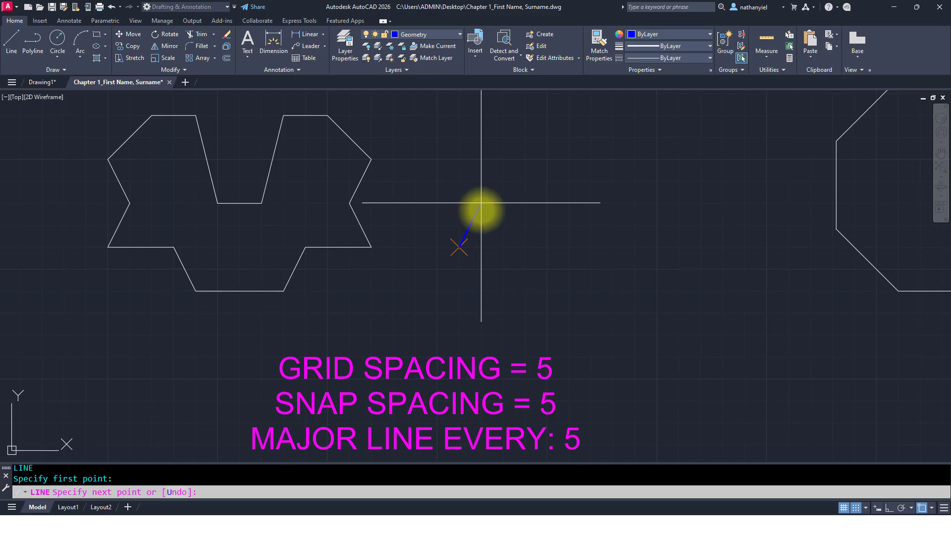
{"action": "left_click", "coordinate": [482, 202]}
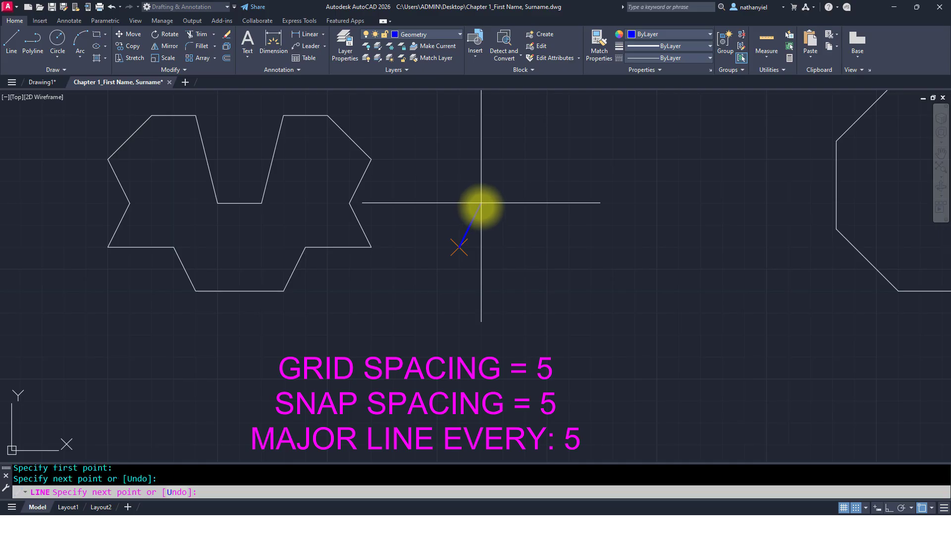
{"action": "left_click", "coordinate": [460, 160]}
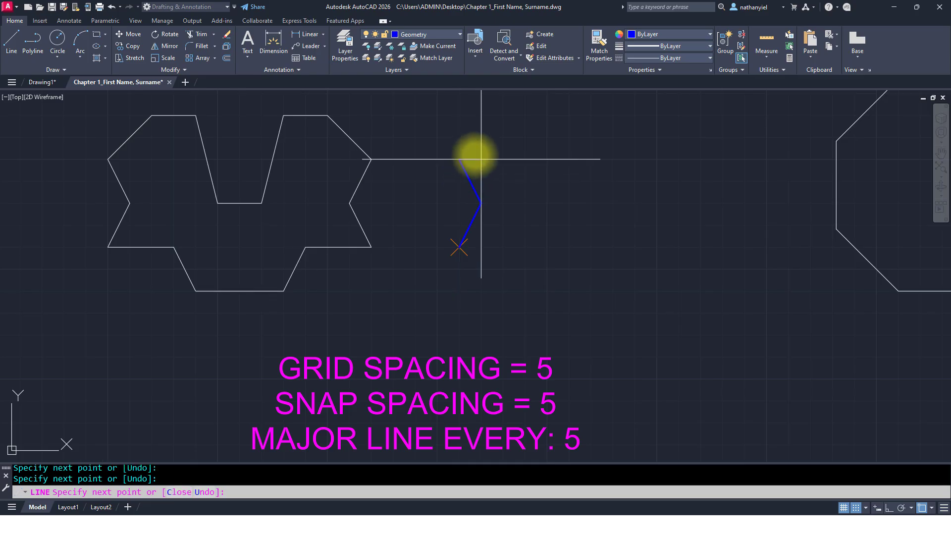
{"action": "left_click", "coordinate": [504, 115]}
{"action": "left_click", "coordinate": [547, 115]}
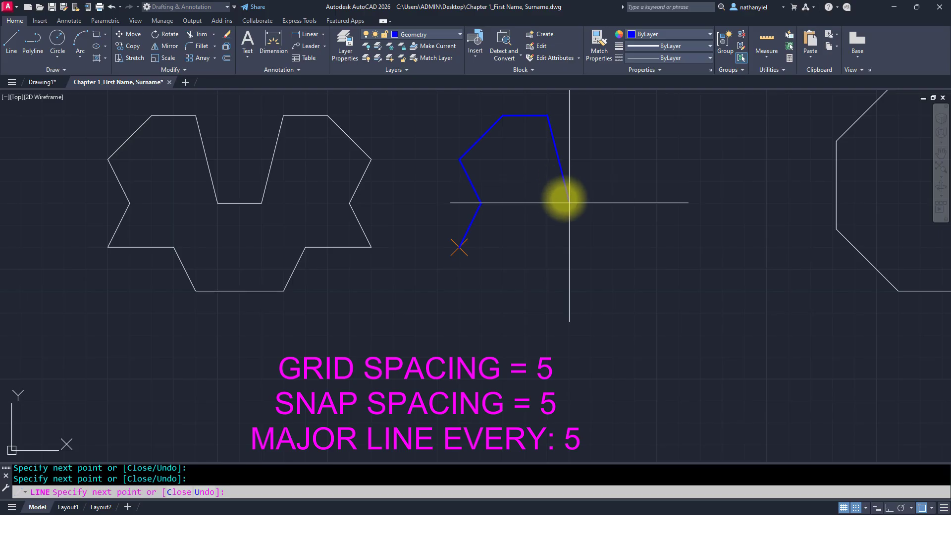
{"action": "left_click", "coordinate": [569, 203]}
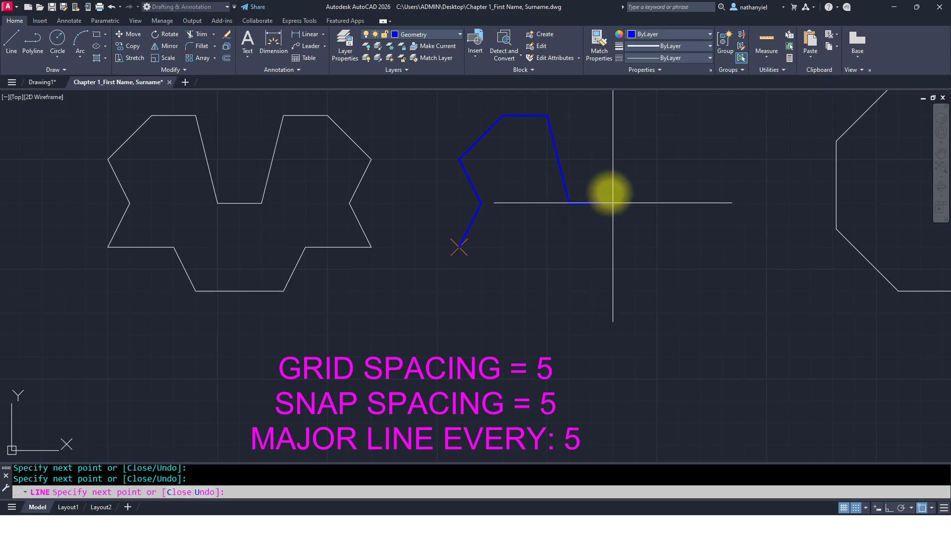
{"action": "left_click", "coordinate": [613, 203]}
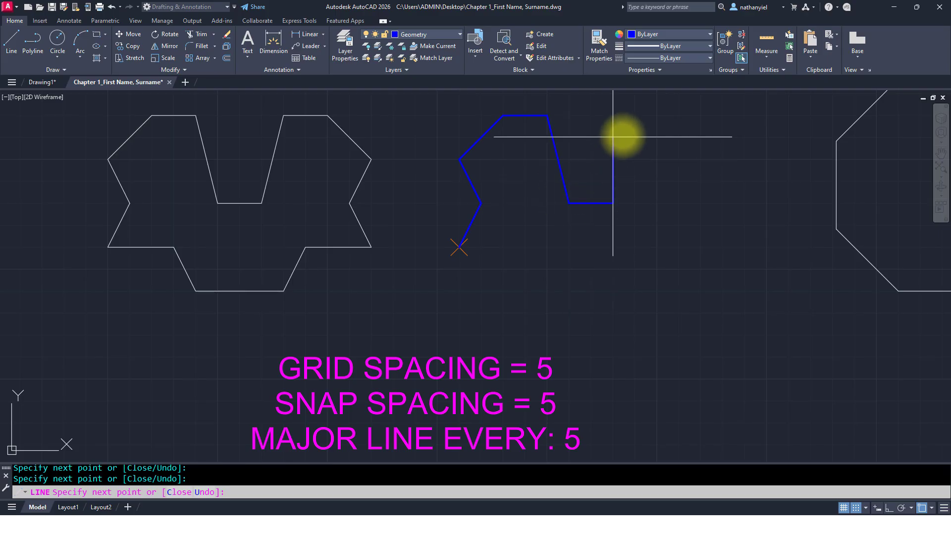
{"action": "left_click", "coordinate": [635, 115]}
{"action": "left_click", "coordinate": [680, 115]}
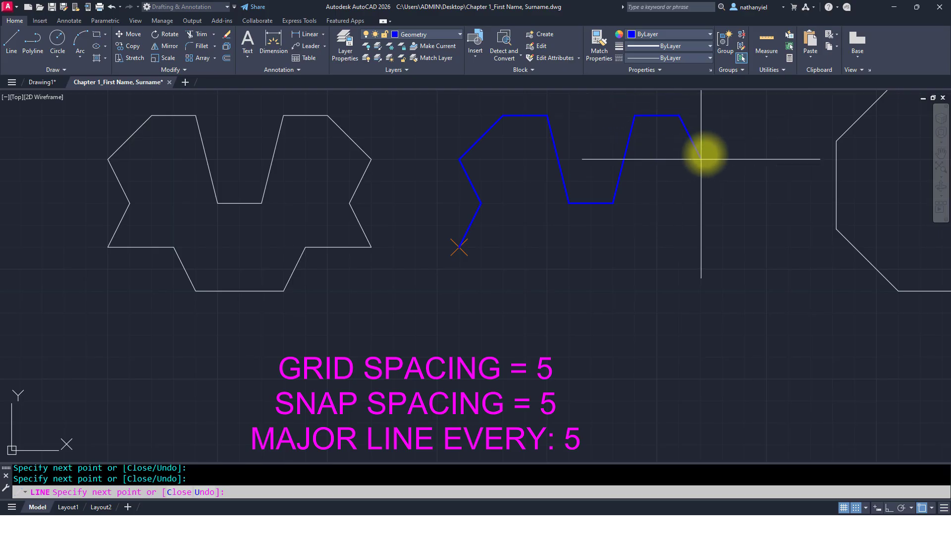
{"action": "left_click", "coordinate": [723, 159]}
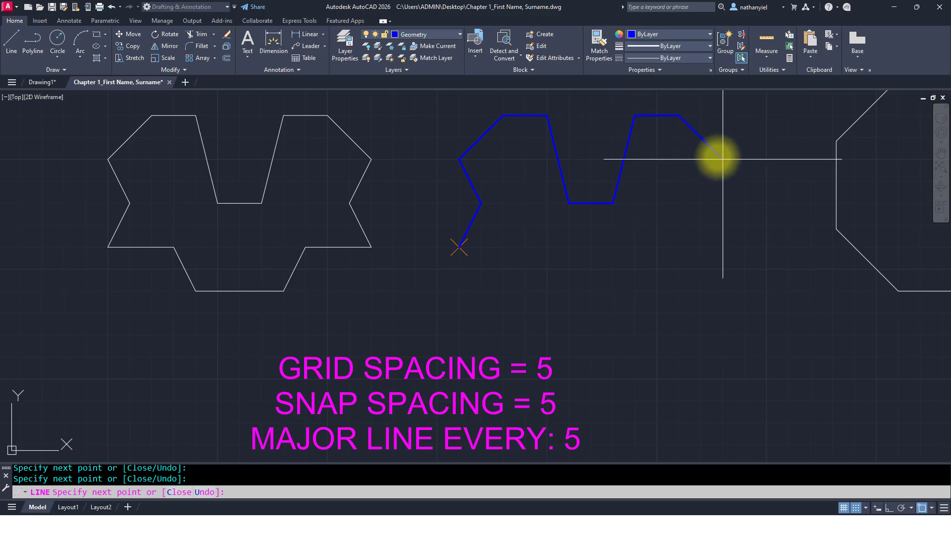
{"action": "left_click", "coordinate": [701, 202]}
{"action": "left_click", "coordinate": [723, 247]}
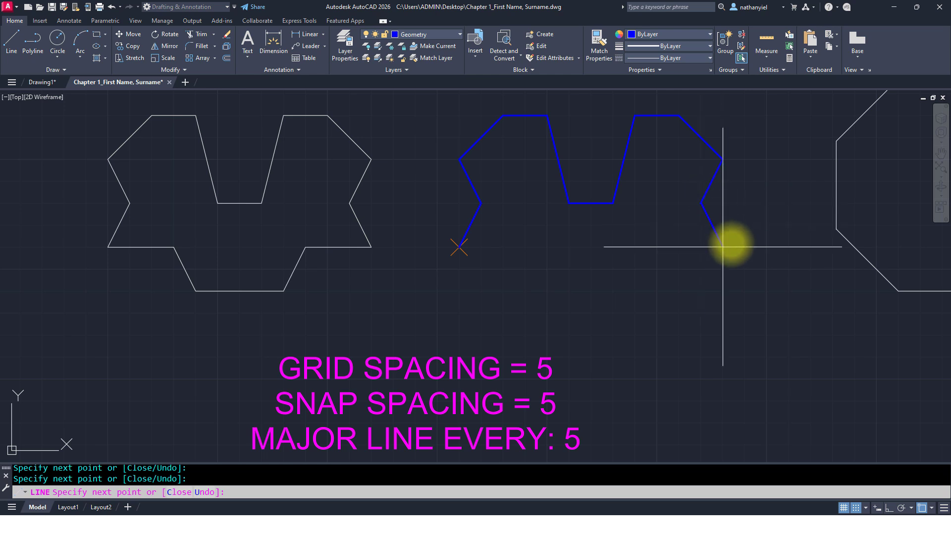
{"action": "left_click", "coordinate": [657, 247]}
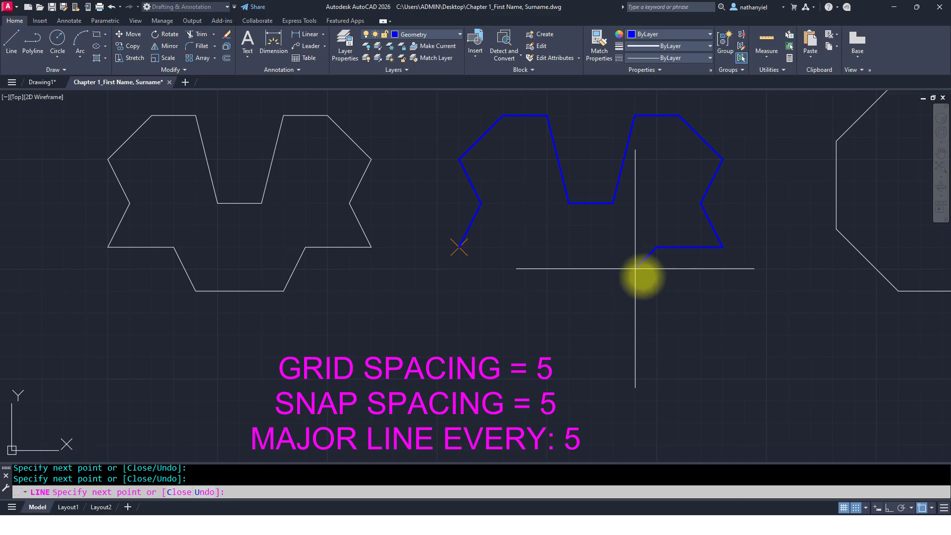
{"action": "left_click", "coordinate": [635, 291]}
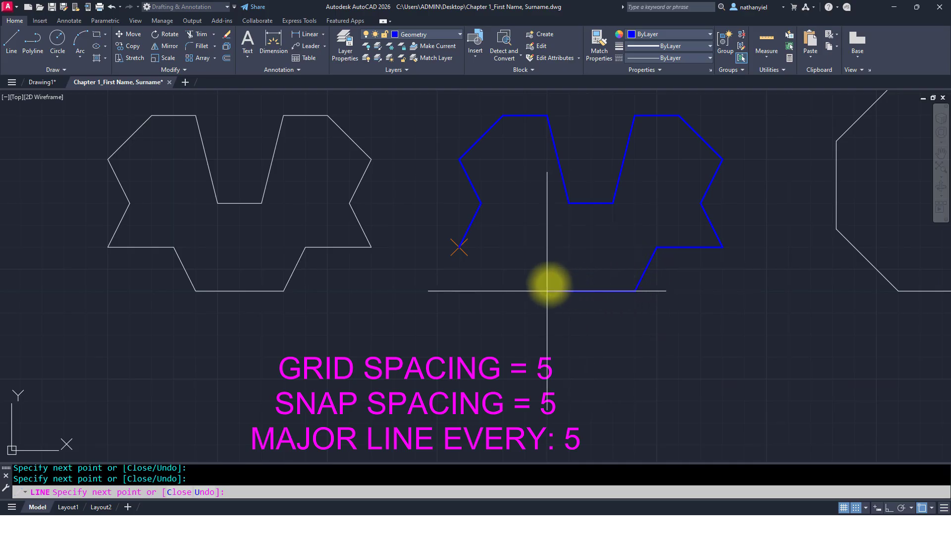
{"action": "left_click", "coordinate": [547, 291]}
{"action": "left_click", "coordinate": [525, 247]}
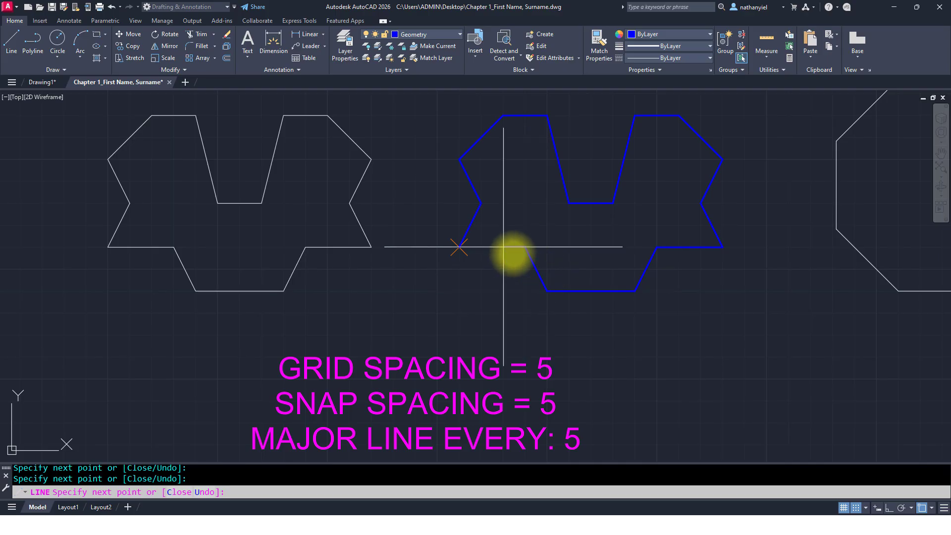
{"action": "type", "text": "C"}
{"action": "key", "text": "Return"}
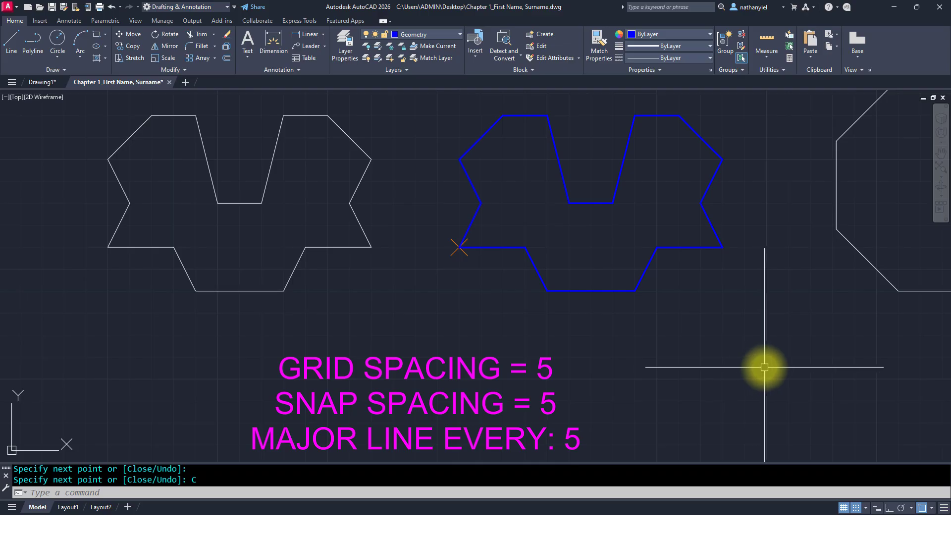
Step: Turn on polar tracking and switch the snap mode from Grid Snap to Polar Snap
{"action": "mouse_move", "coordinate": [785, 361]}
{"action": "middle_mouse_down"}
{"action": "mouse_move", "coordinate": [501, 399]}
{"action": "mouse_move", "coordinate": [247, 406]}
{"action": "middle_mouse_up"}
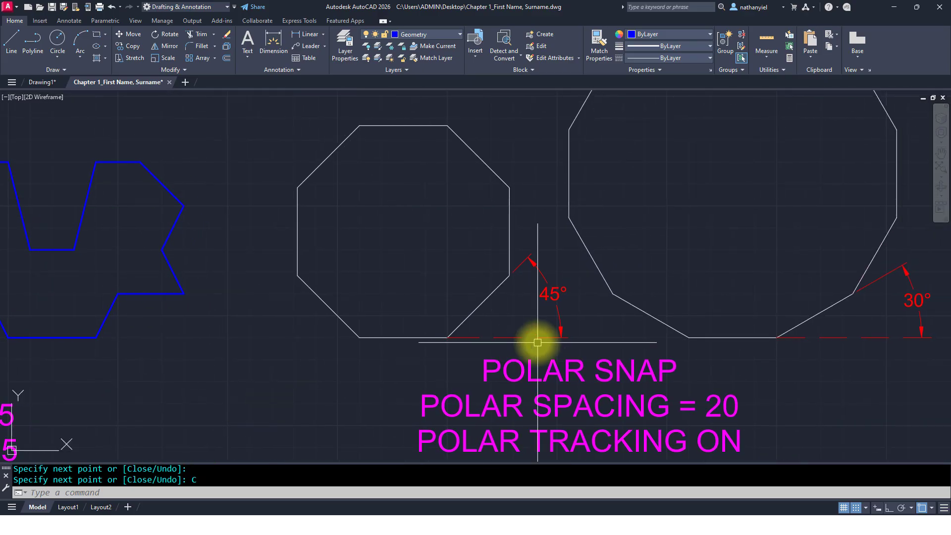
{"action": "middle_click_drag", "start_coordinate": [635, 345], "coordinate": [333, 345]}
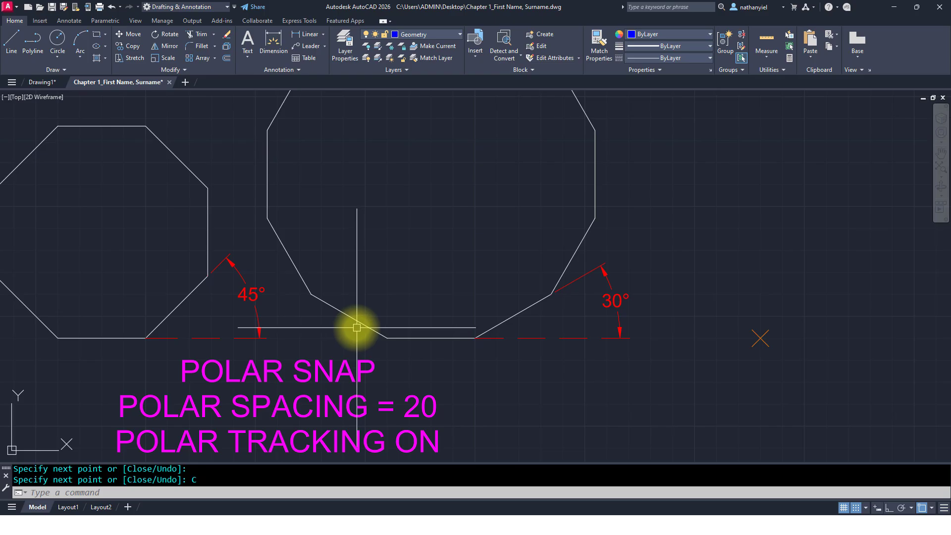
{"action": "type", "text": "z"}
{"action": "key", "text": "Return"}
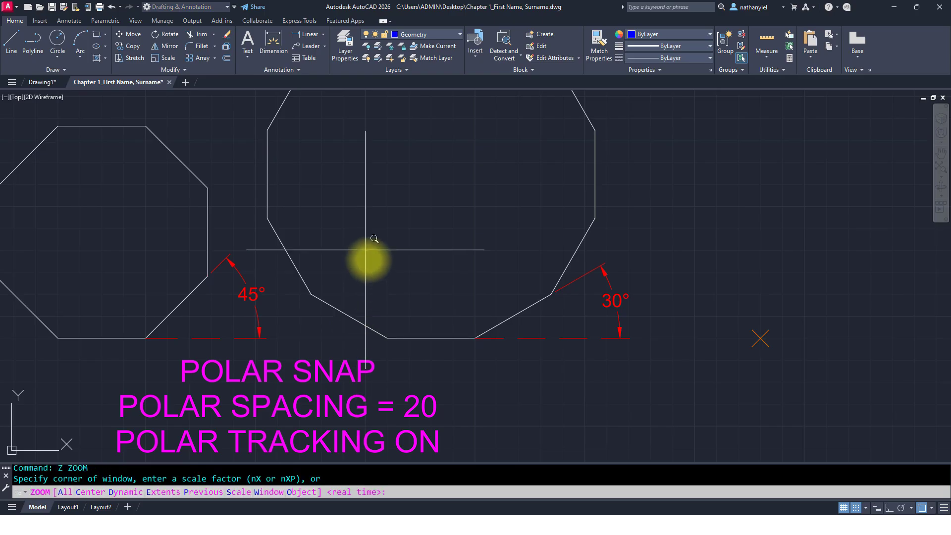
{"action": "key", "text": "Return"}
{"action": "left_click_drag", "start_coordinate": [367, 257], "coordinate": [384, 307]}
{"action": "scroll", "coordinate": [389, 267], "scroll_direction": "down", "scroll_amount": 3}
{"action": "middle_click_drag", "start_coordinate": [390, 267], "coordinate": [385, 300]}
{"action": "scroll", "coordinate": [388, 304], "scroll_direction": "up", "scroll_amount": 2}
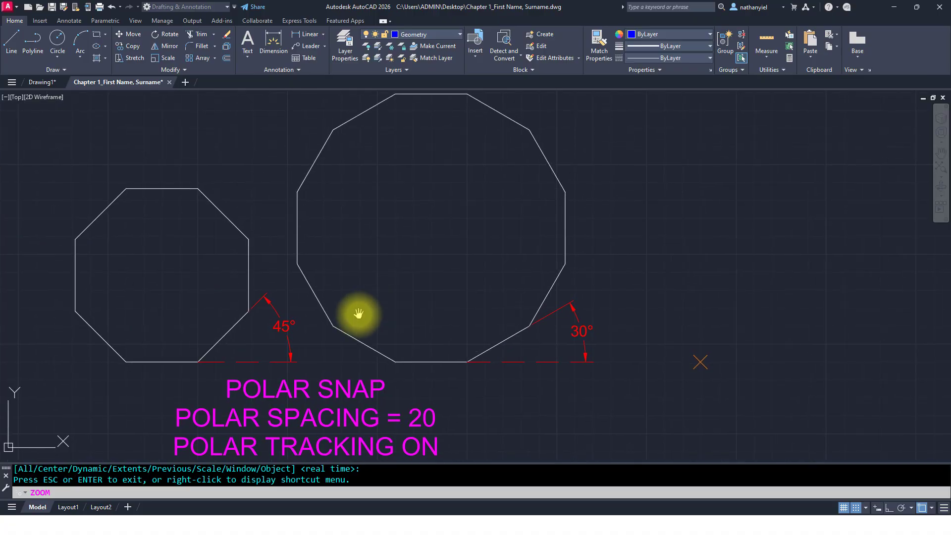
{"action": "key", "text": "Escape"}
{"action": "key", "text": "Escape"}
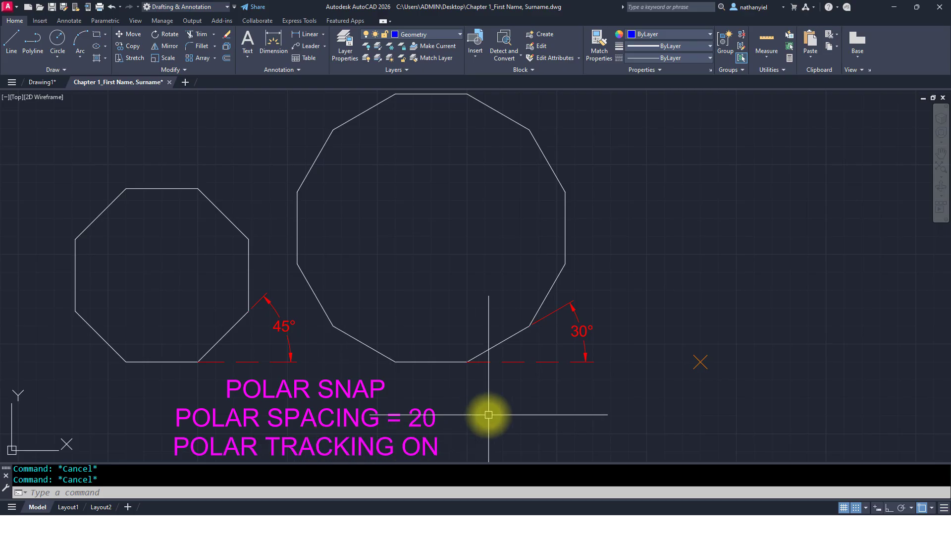
{"action": "left_click", "coordinate": [902, 508]}
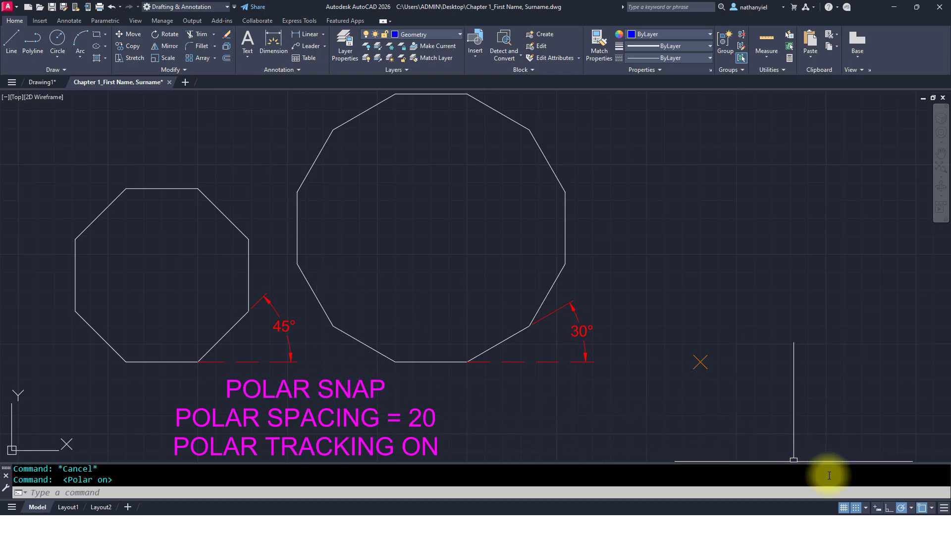
{"action": "left_click", "coordinate": [866, 507]}
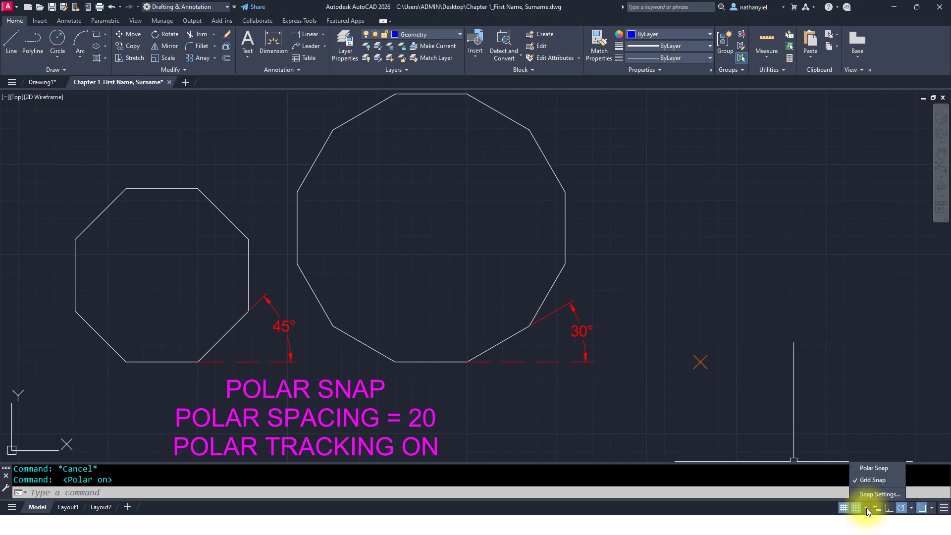
{"action": "left_click", "coordinate": [868, 470]}
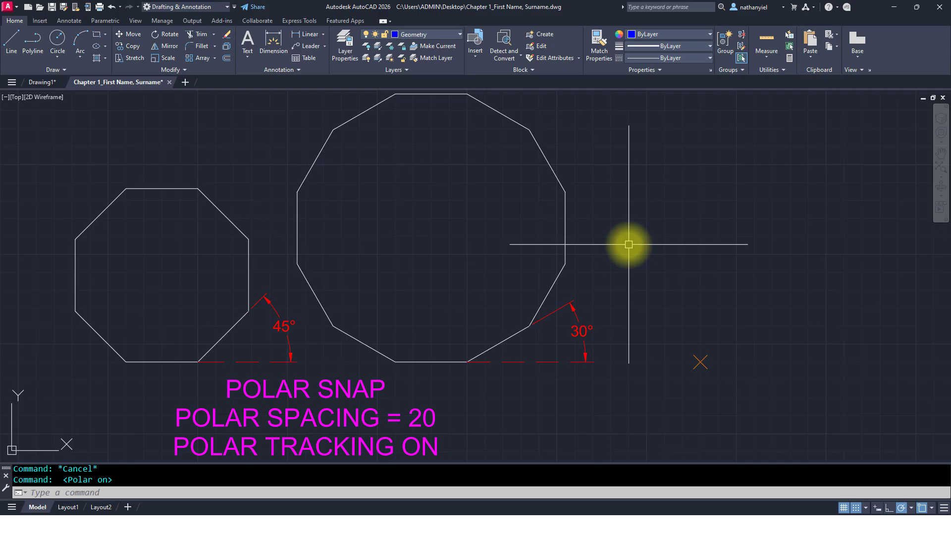
Step: In Drafting Settings set the snap type to PolarSnap with polar distance 20, then set polar tracking to 45° increments
{"action": "type", "text": "DS"}
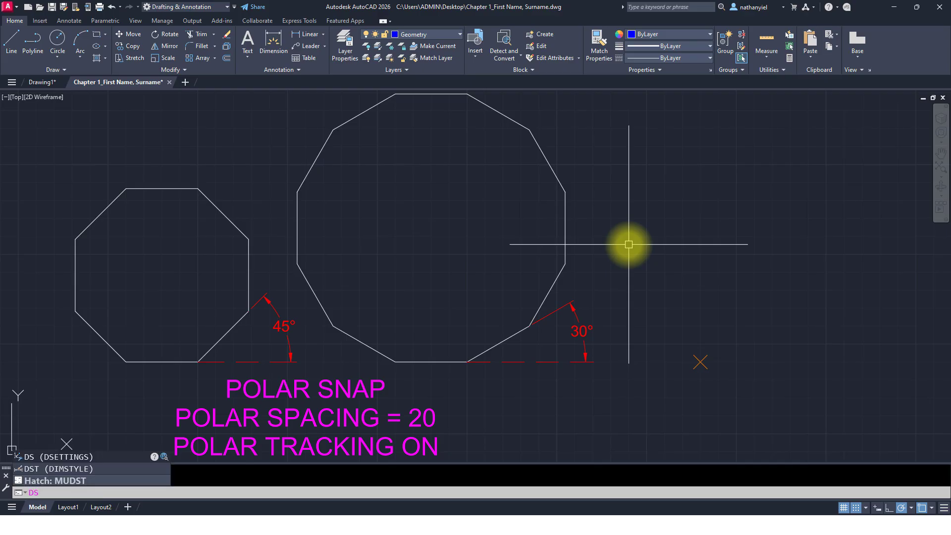
{"action": "key", "text": "Return"}
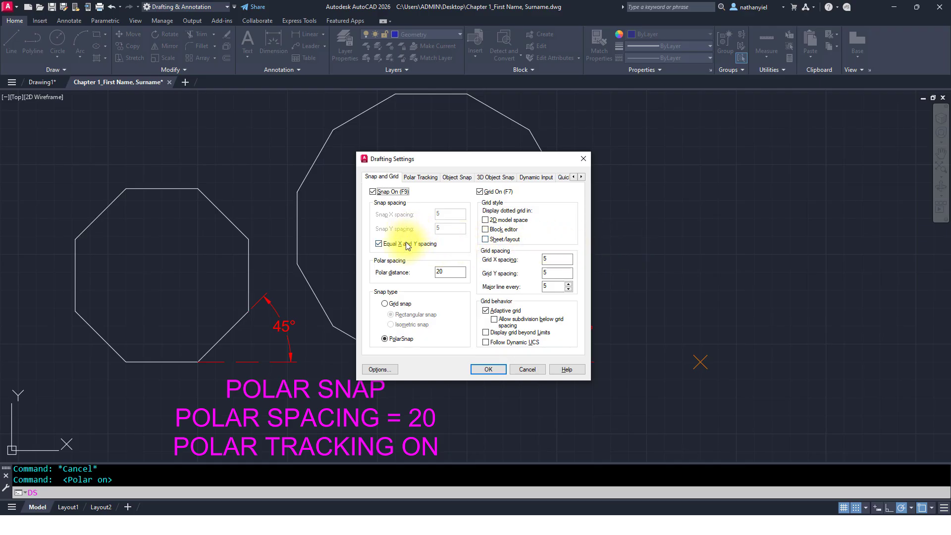
{"action": "left_click", "coordinate": [385, 302]}
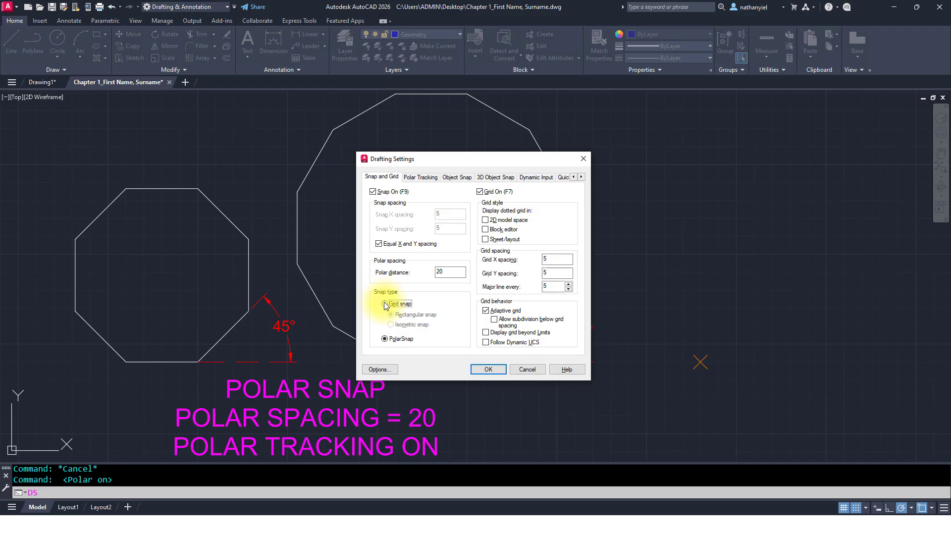
{"action": "left_click", "coordinate": [383, 340]}
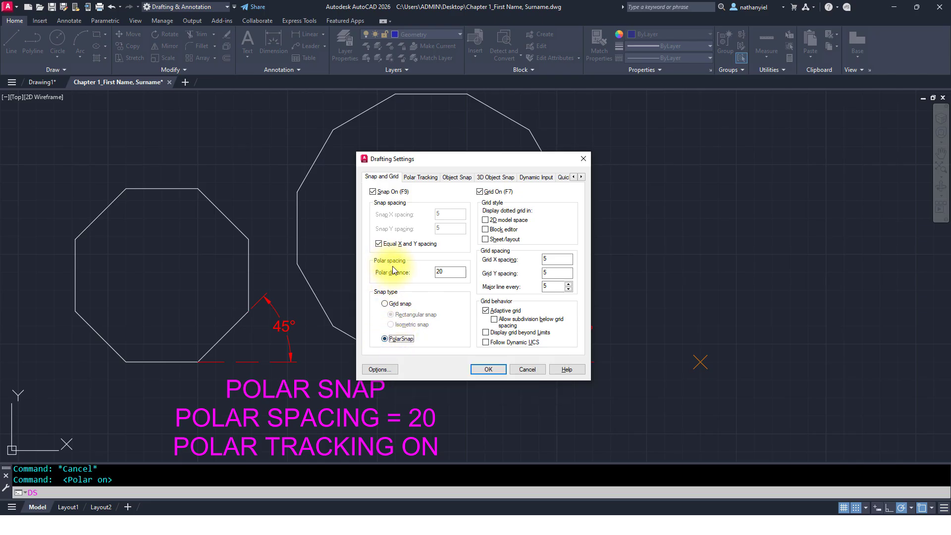
{"action": "double_click", "coordinate": [439, 272]}
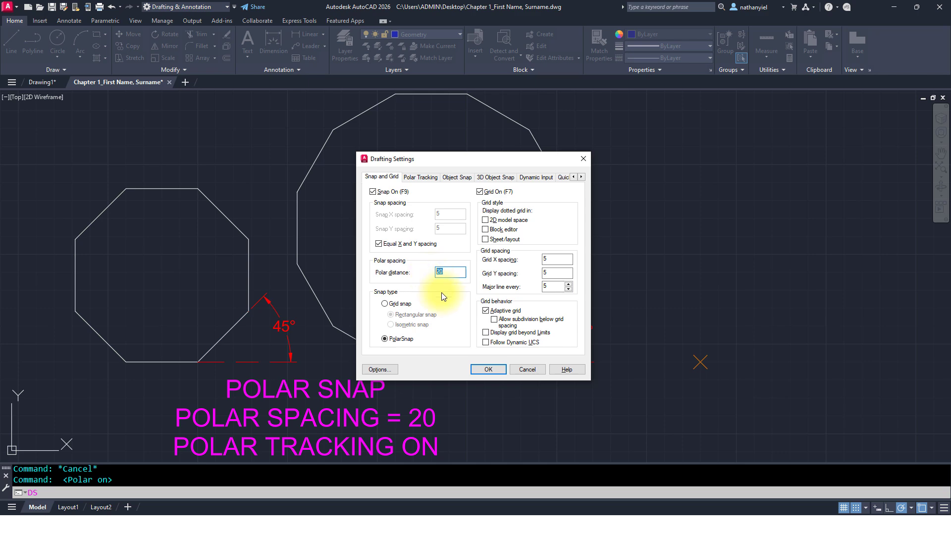
{"action": "left_click", "coordinate": [488, 369]}
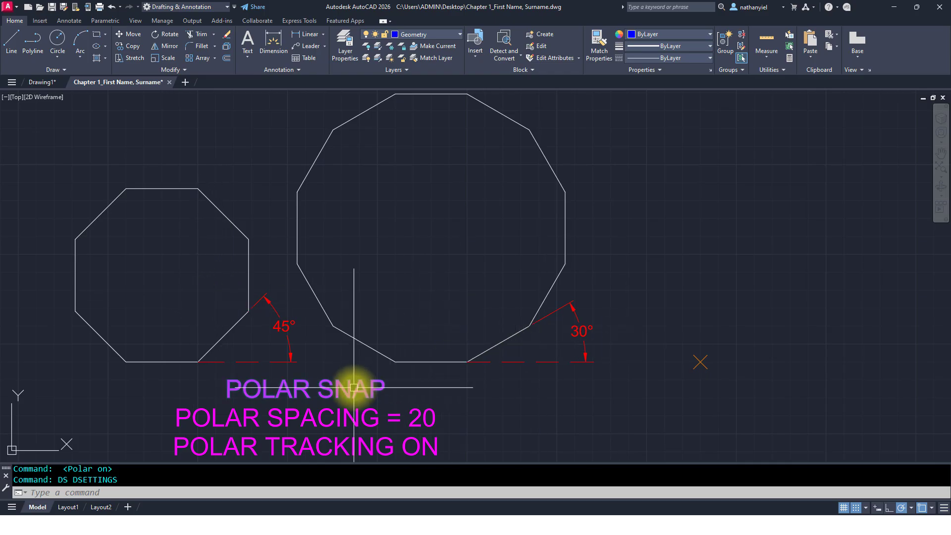
{"action": "left_click", "coordinate": [868, 504]}
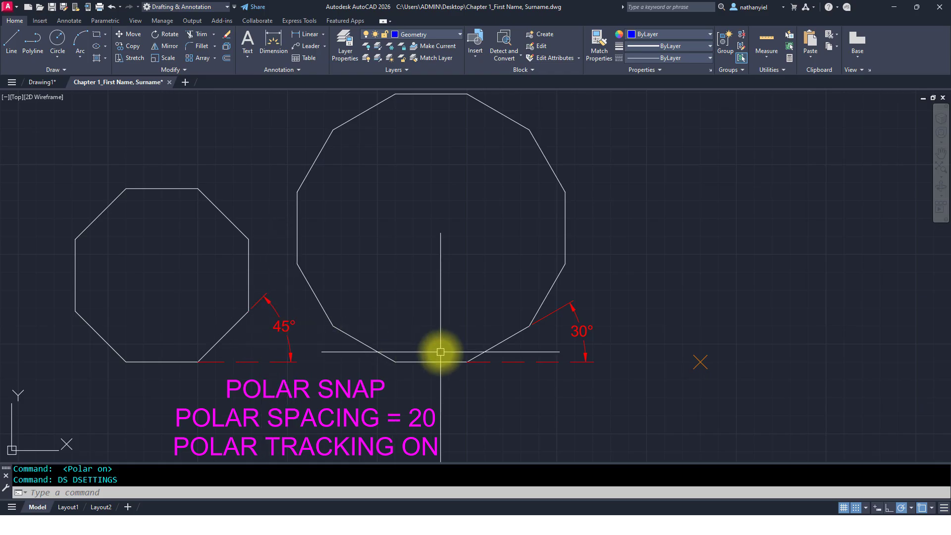
{"action": "left_click", "coordinate": [911, 508]}
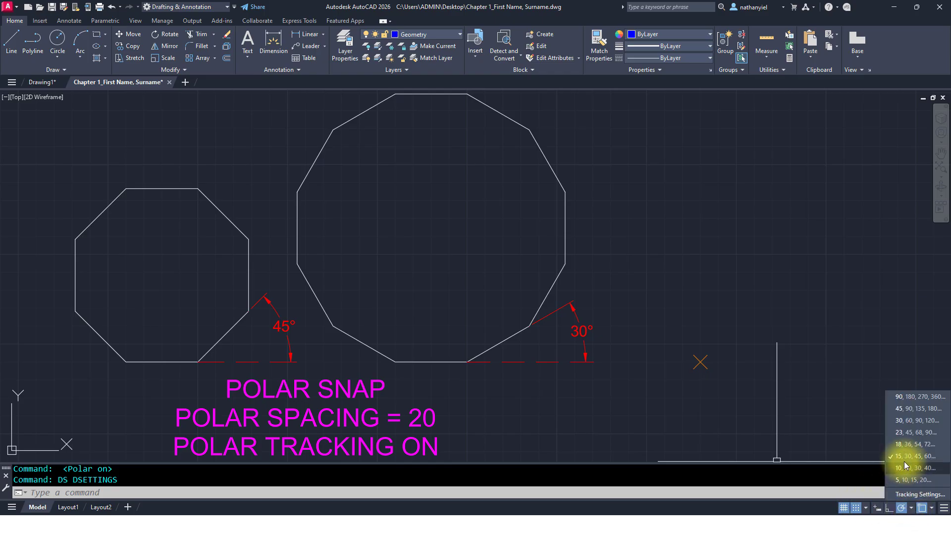
{"action": "left_click", "coordinate": [906, 409]}
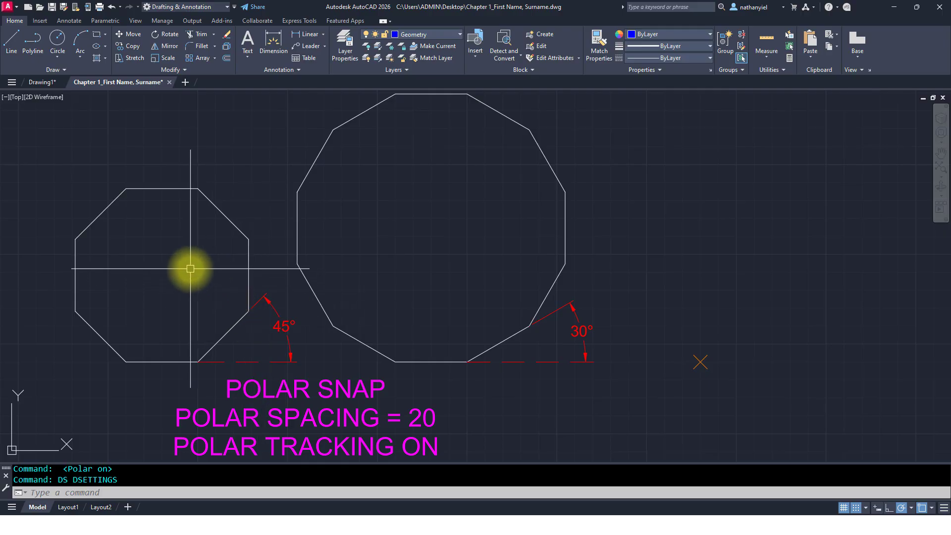
Step: Draw a closed octagon of 20-unit lines from the right cross marker, turning 45° at each corner
{"action": "type", "text": "L"}
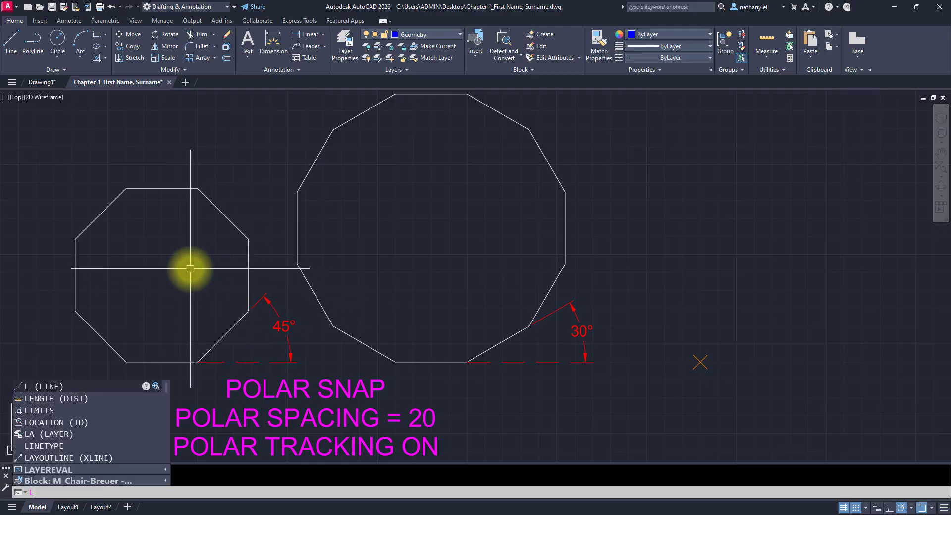
{"action": "key", "text": "Return"}
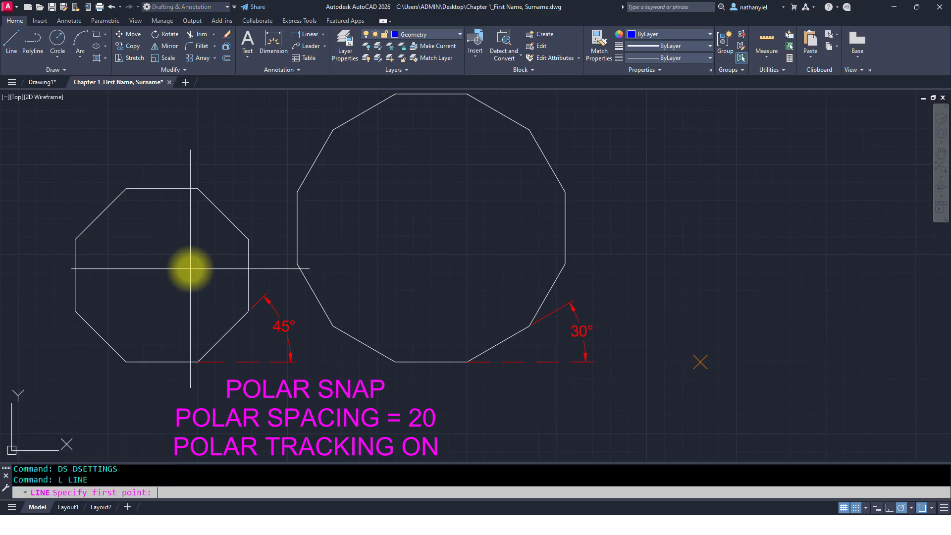
{"action": "left_click", "coordinate": [701, 362]}
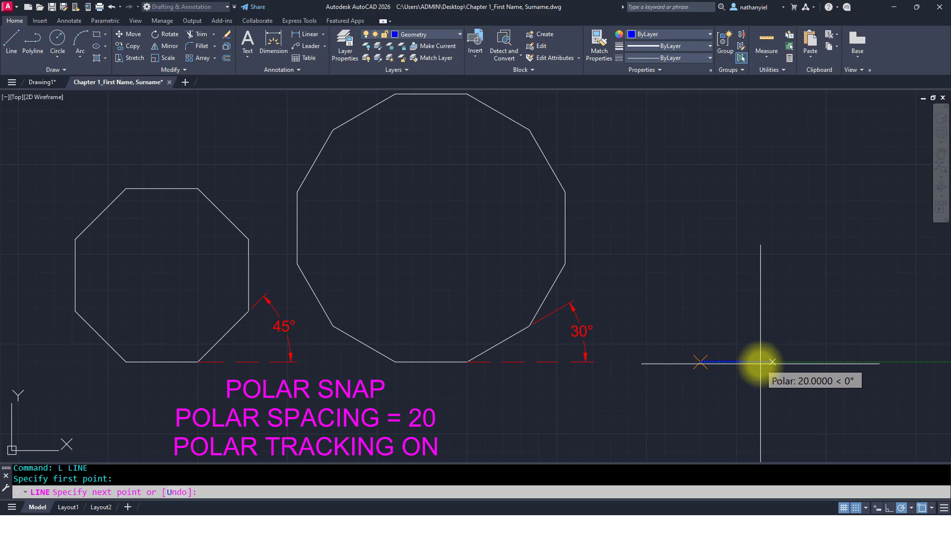
{"action": "left_click", "coordinate": [760, 364]}
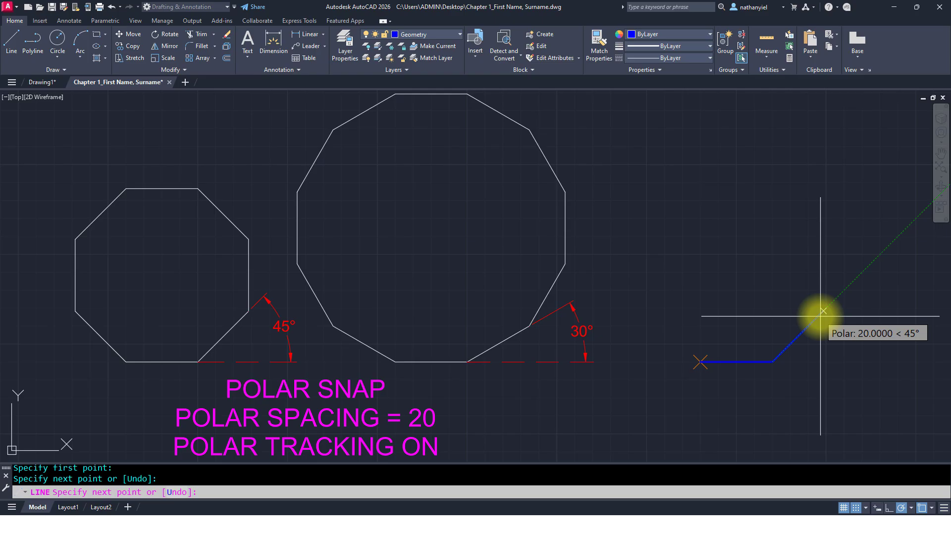
{"action": "left_click", "coordinate": [823, 310]}
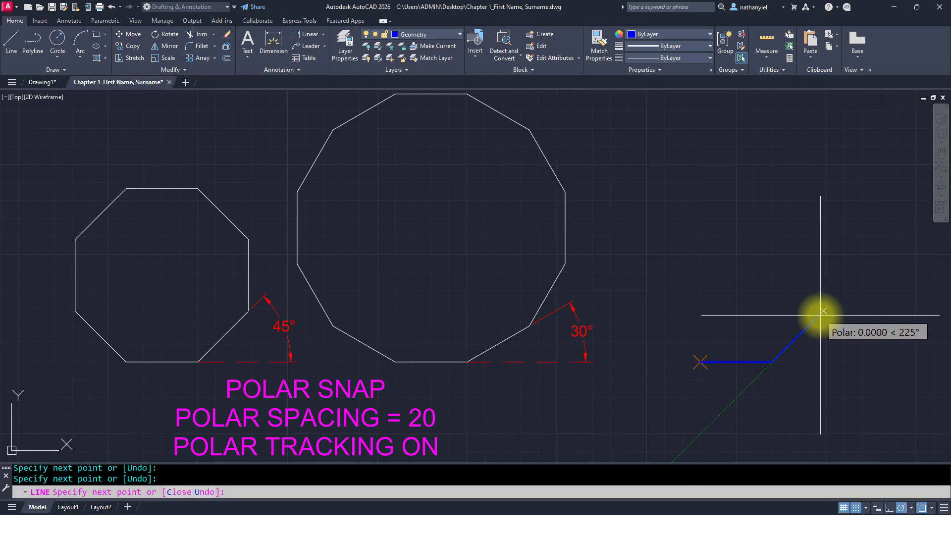
{"action": "left_click", "coordinate": [824, 240]}
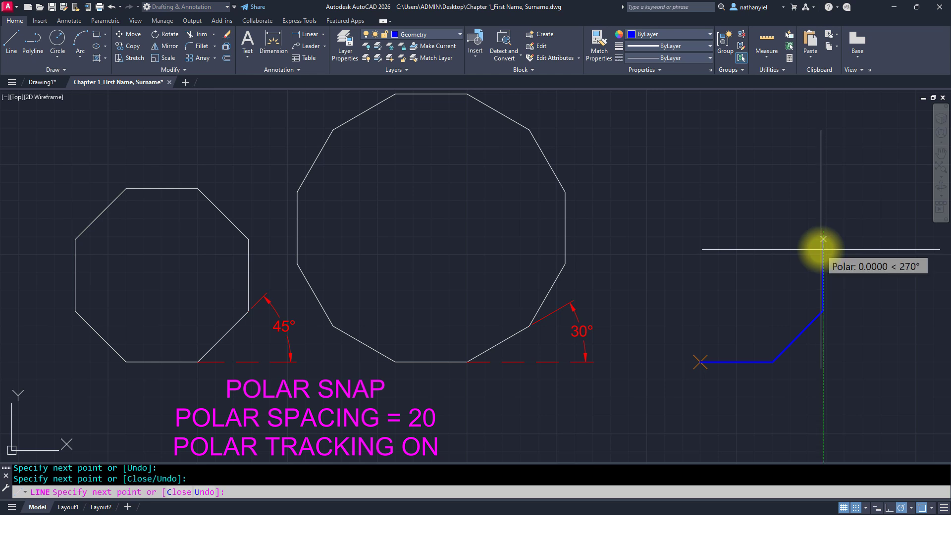
{"action": "left_click", "coordinate": [772, 188]}
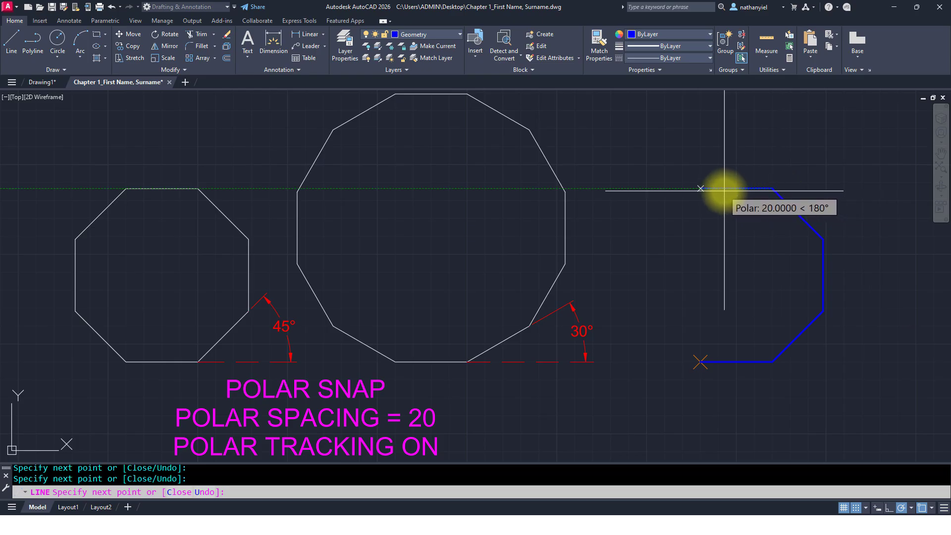
{"action": "left_click", "coordinate": [701, 188]}
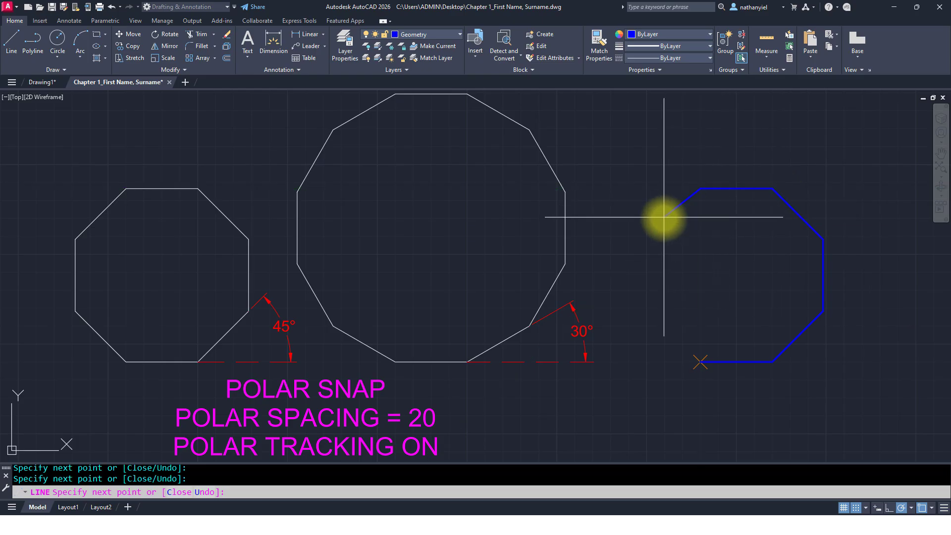
{"action": "left_click", "coordinate": [650, 239]}
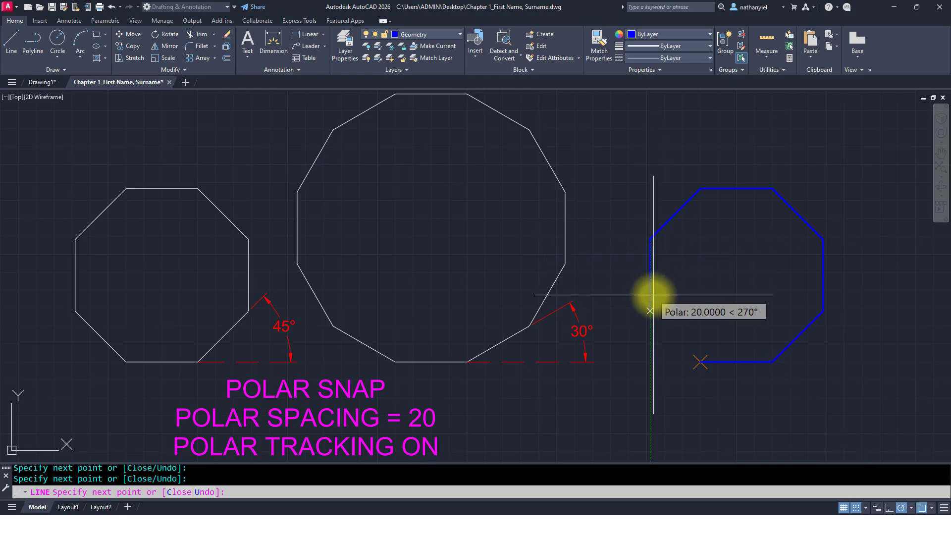
{"action": "left_click", "coordinate": [650, 311]}
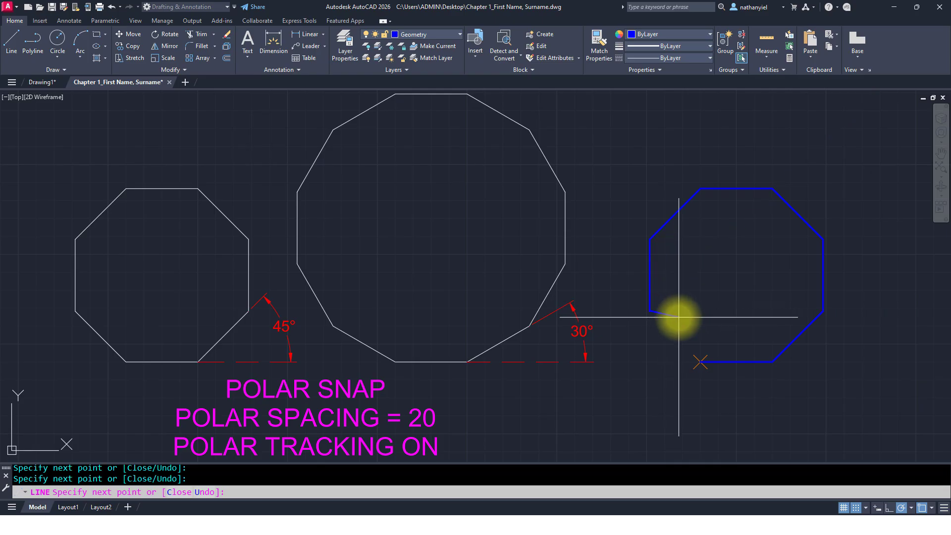
{"action": "type", "text": "c"}
{"action": "key", "text": "Return"}
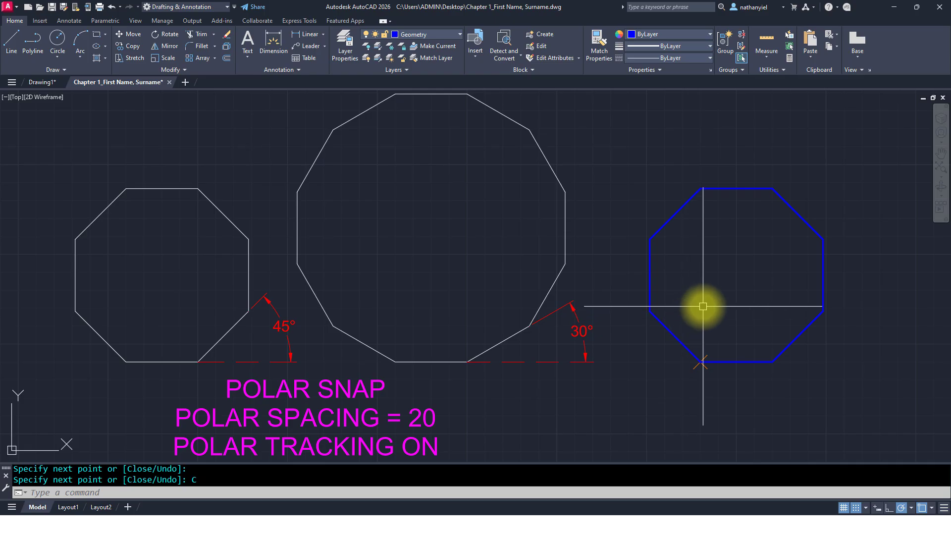
Step: Start a line at the node below the octagon's lower-left corner, draw a 20-unit horizontal segment, and switch polar tracking to 30° increments
{"action": "type", "text": "L"}
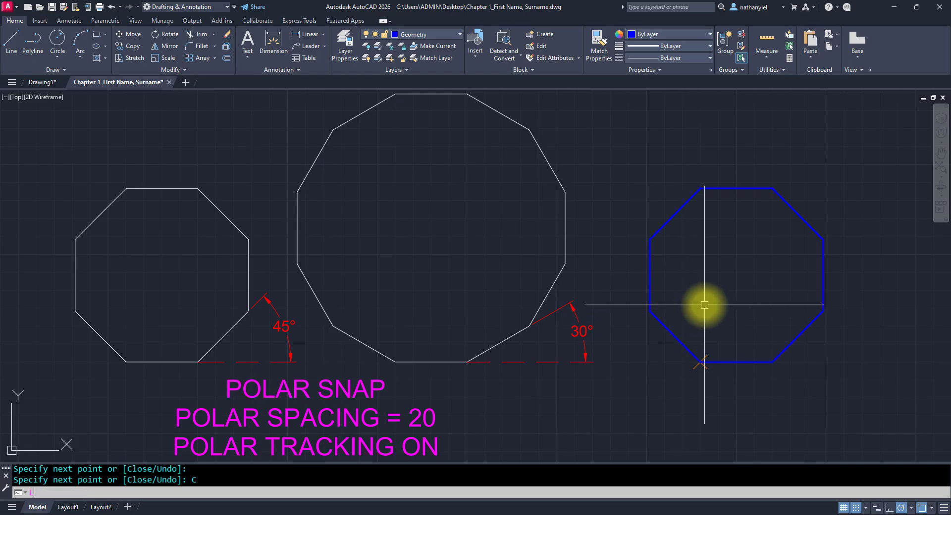
{"action": "key", "text": "Return"}
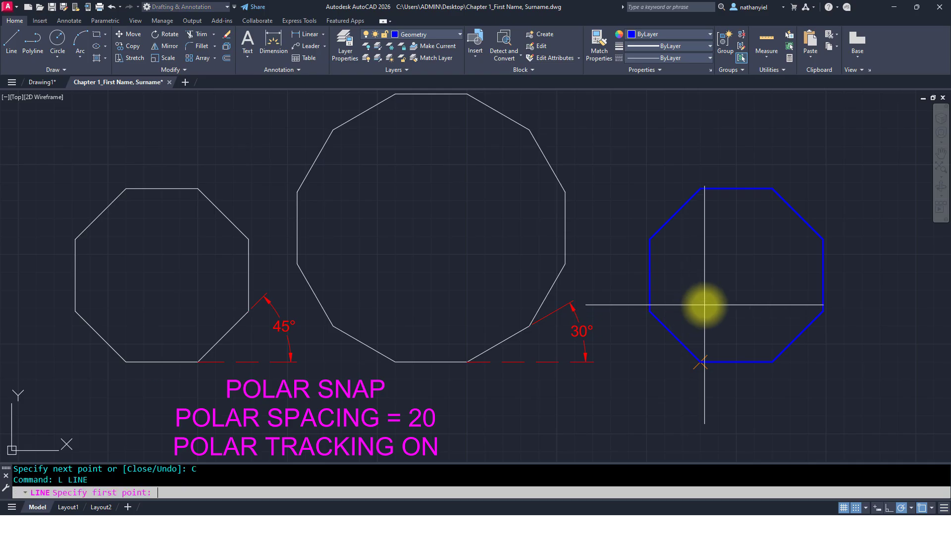
{"action": "left_click", "coordinate": [701, 363]}
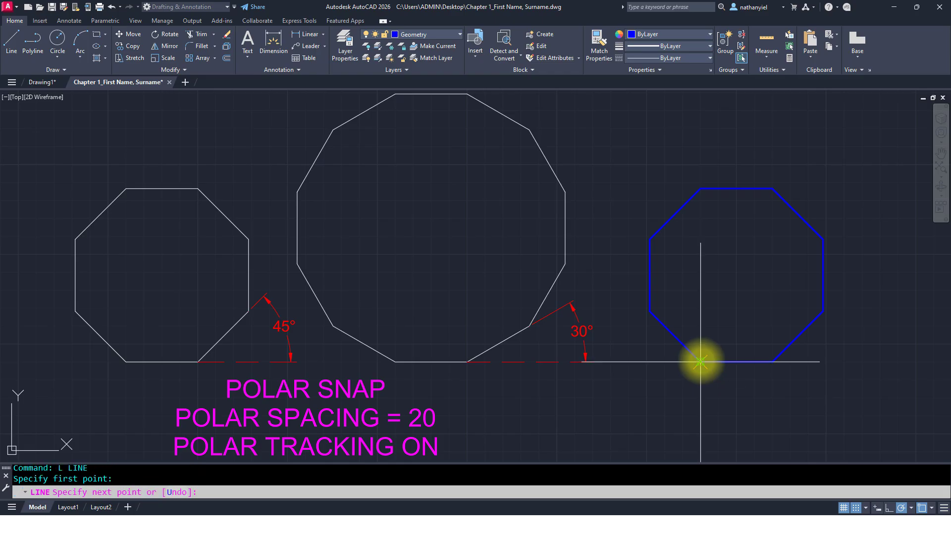
{"action": "left_click", "coordinate": [769, 362]}
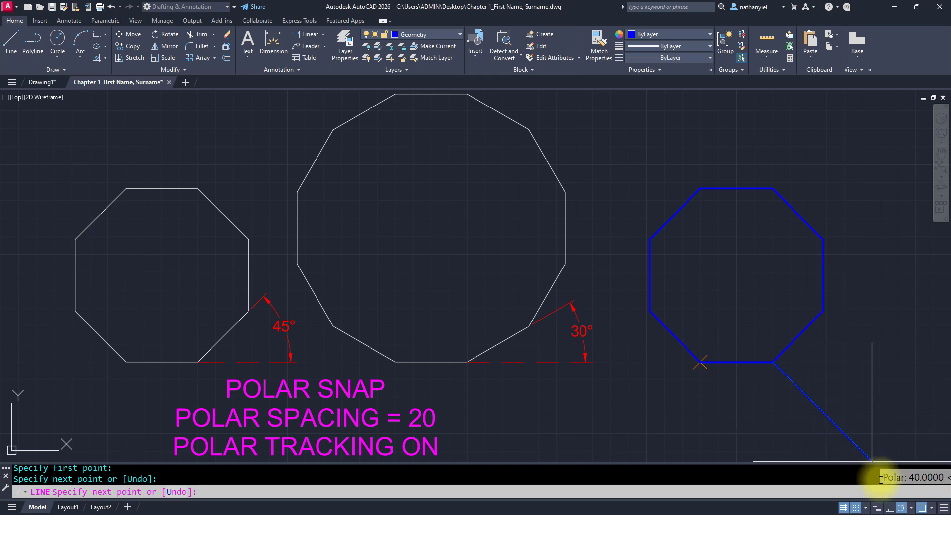
{"action": "left_click", "coordinate": [911, 509]}
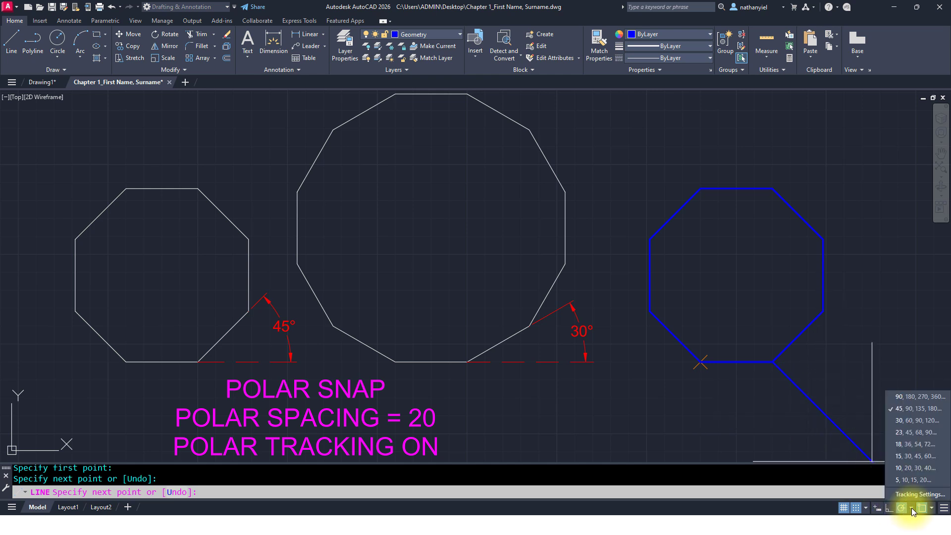
{"action": "left_click", "coordinate": [903, 421]}
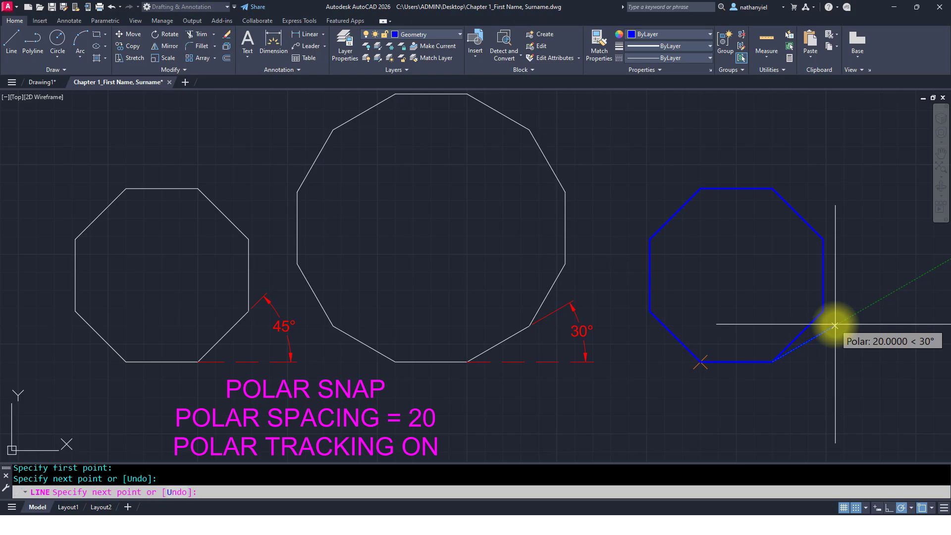
Step: Continue the line with 20-unit segments turning 30° at each corner, closing a dodecagon around the octagon
{"action": "left_click", "coordinate": [836, 326]}
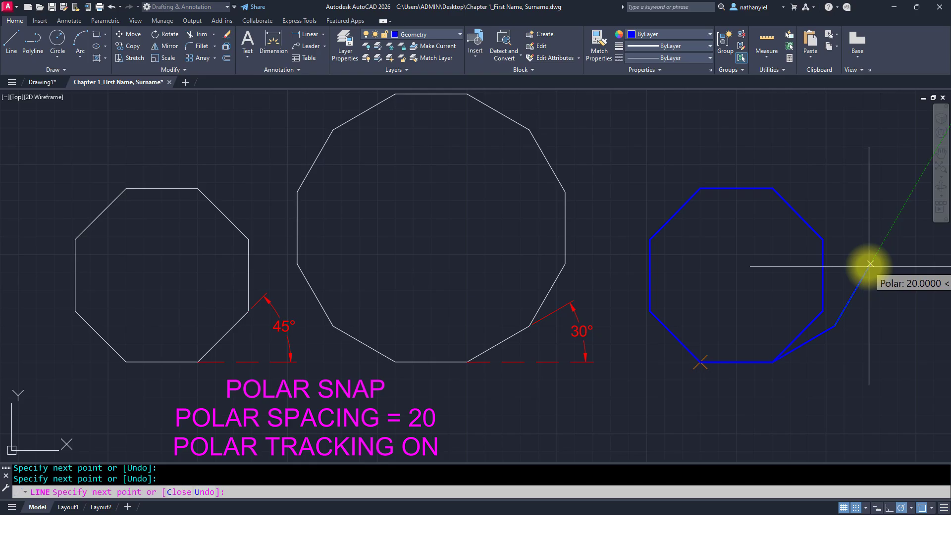
{"action": "middle_click_drag", "start_coordinate": [871, 264], "coordinate": [785, 265]}
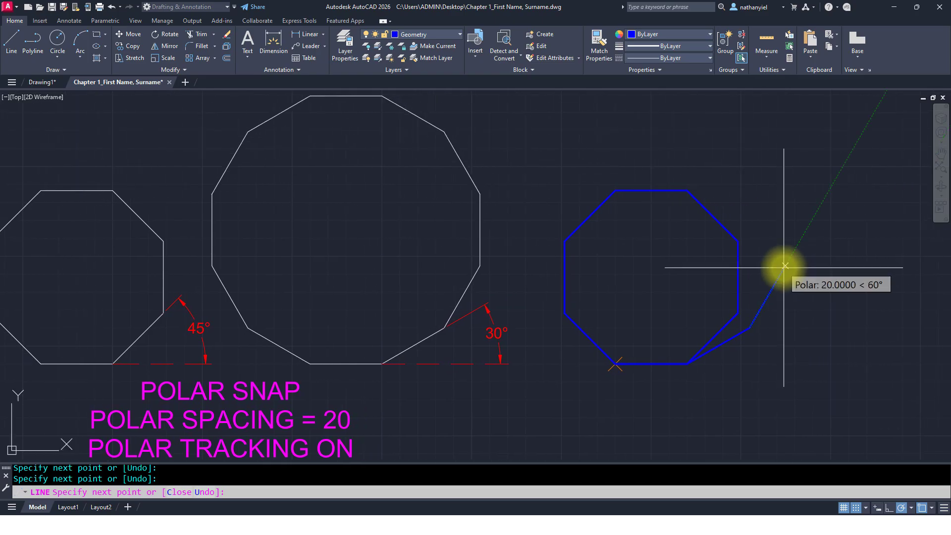
{"action": "left_click", "coordinate": [786, 265]}
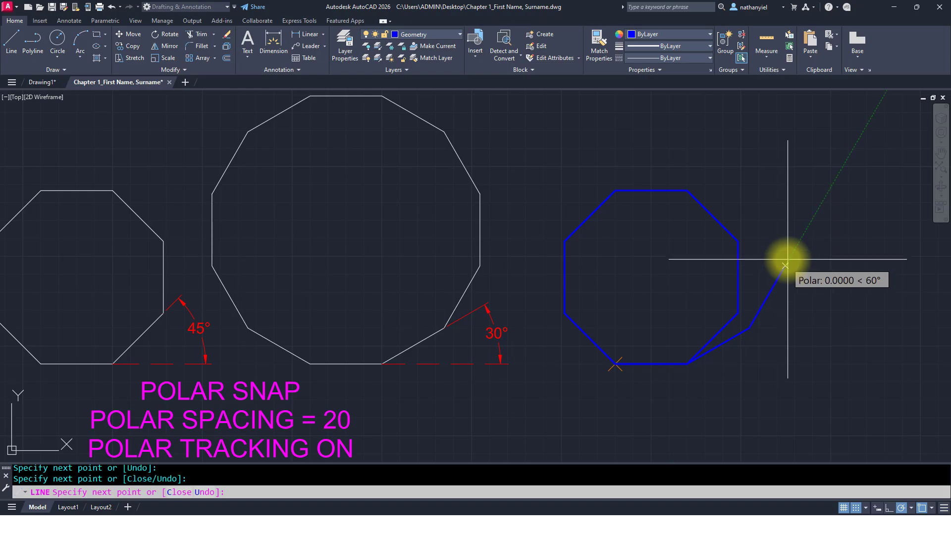
{"action": "left_click", "coordinate": [782, 176]}
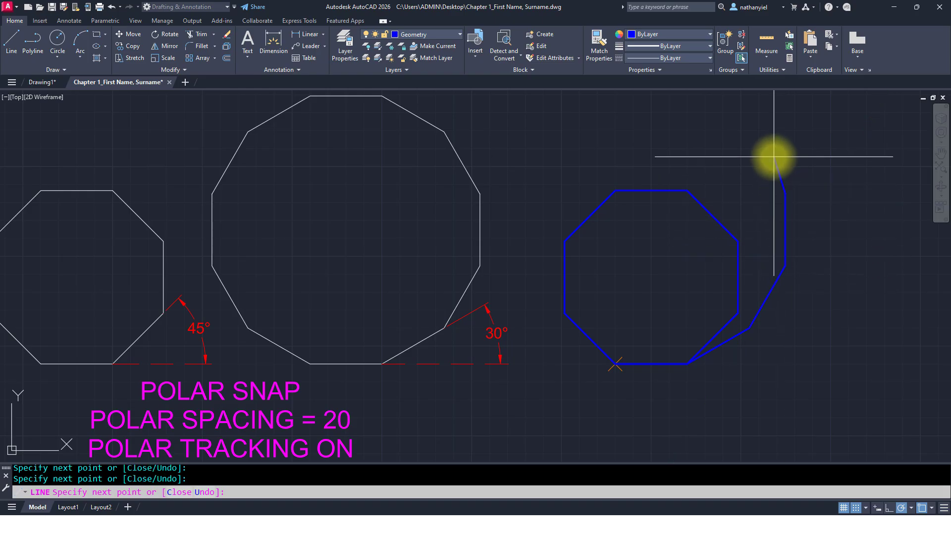
{"action": "left_click", "coordinate": [749, 132]}
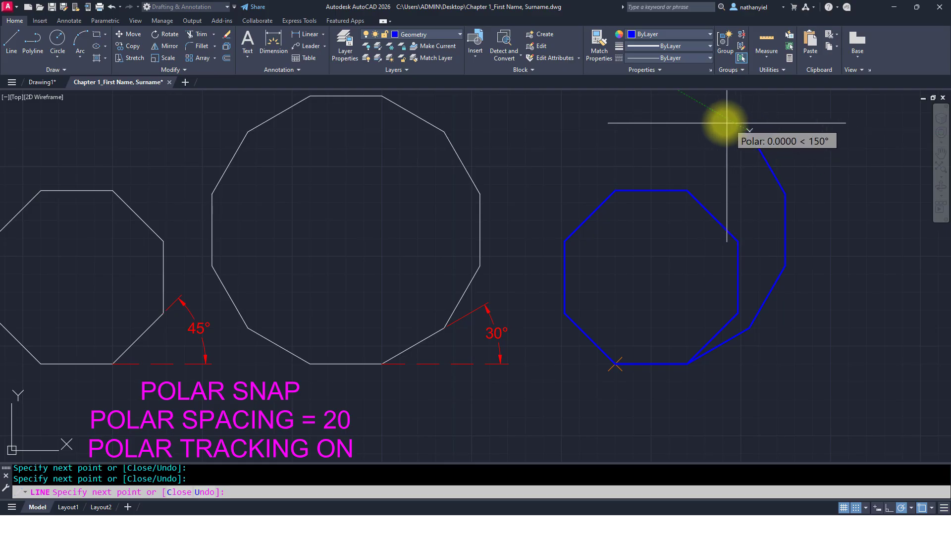
{"action": "middle_click_drag", "start_coordinate": [693, 102], "coordinate": [698, 133]}
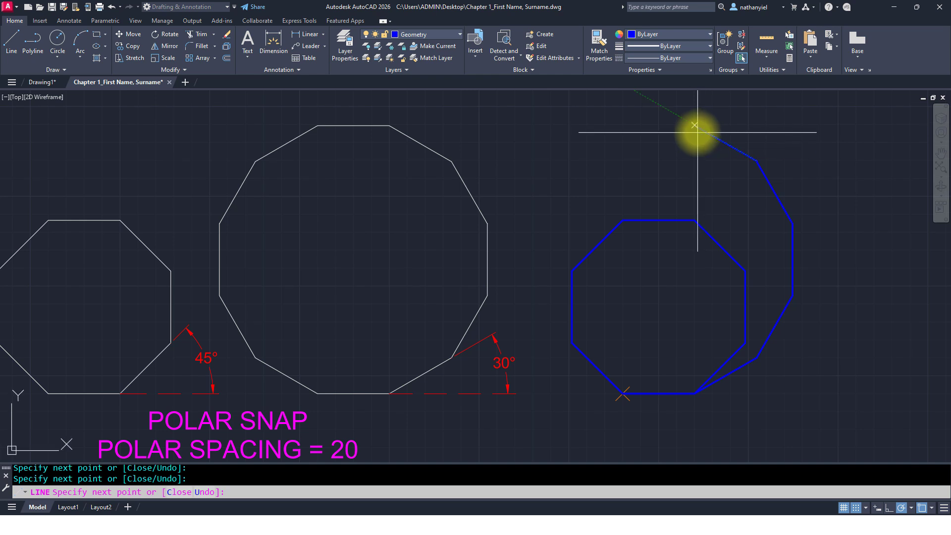
{"action": "left_click", "coordinate": [695, 127]}
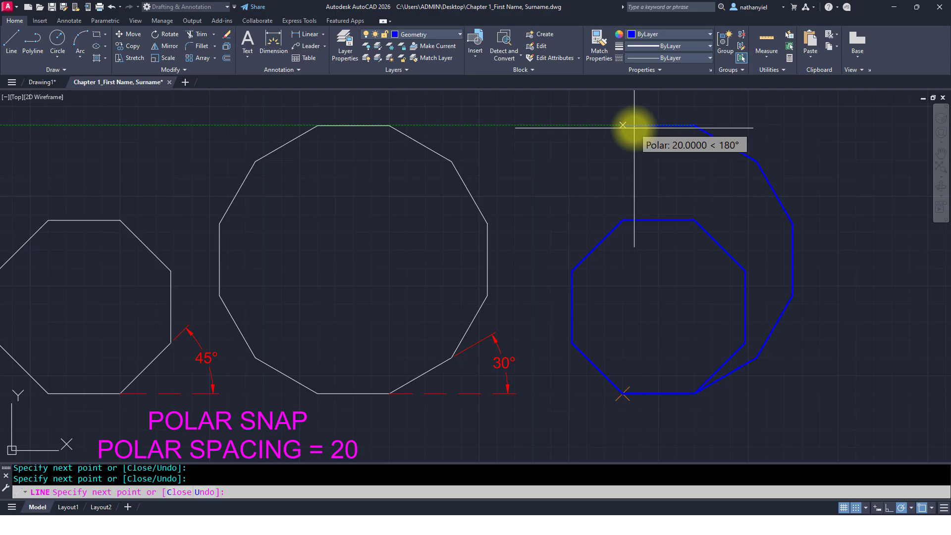
{"action": "left_click", "coordinate": [637, 127]}
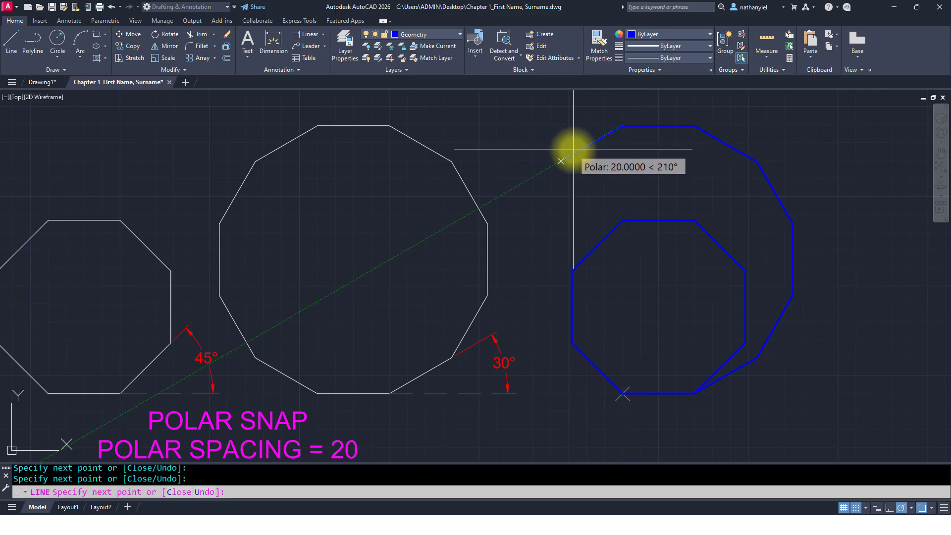
{"action": "left_click", "coordinate": [574, 149]}
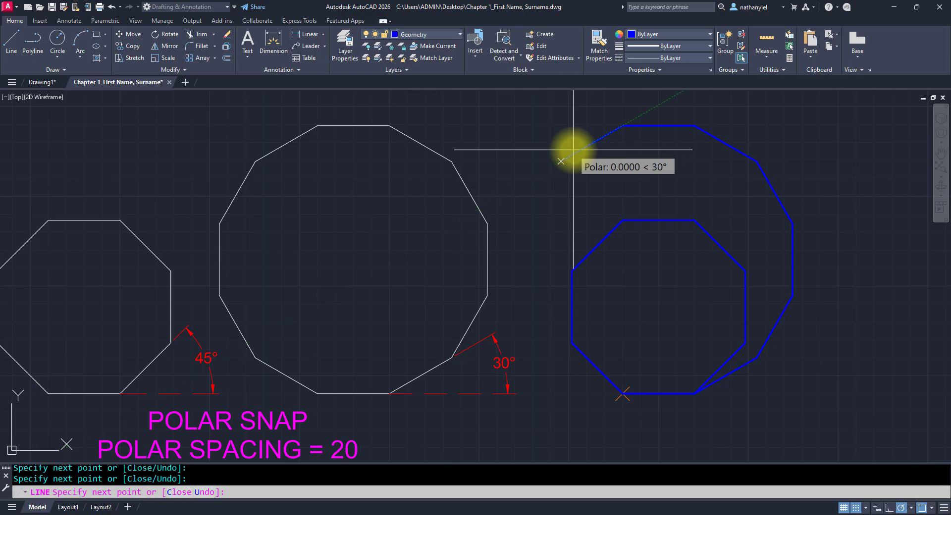
{"action": "left_click", "coordinate": [527, 221]}
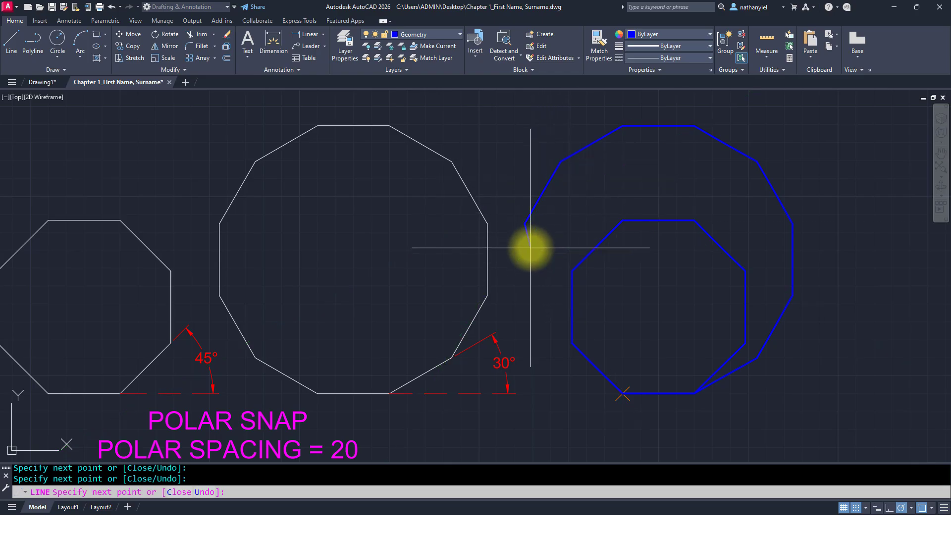
{"action": "left_click", "coordinate": [527, 283]}
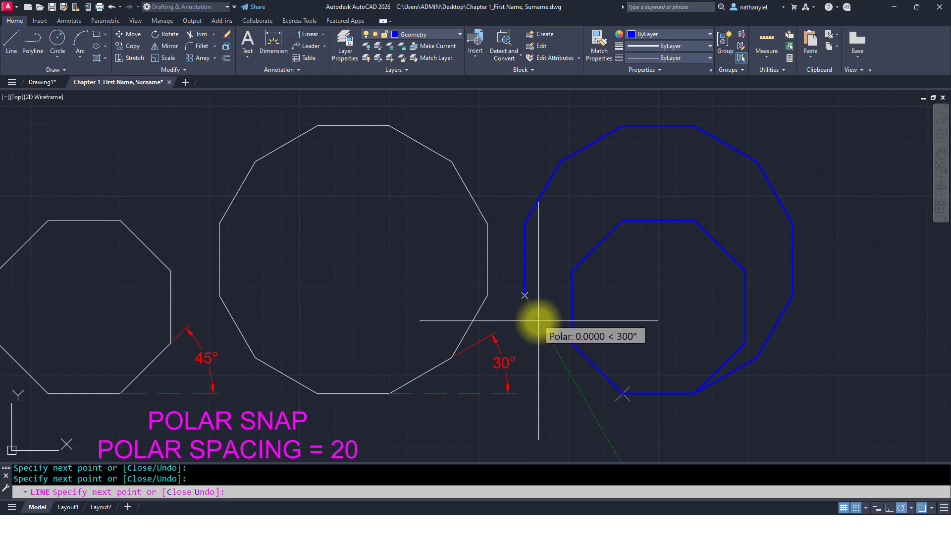
{"action": "left_click", "coordinate": [561, 358]}
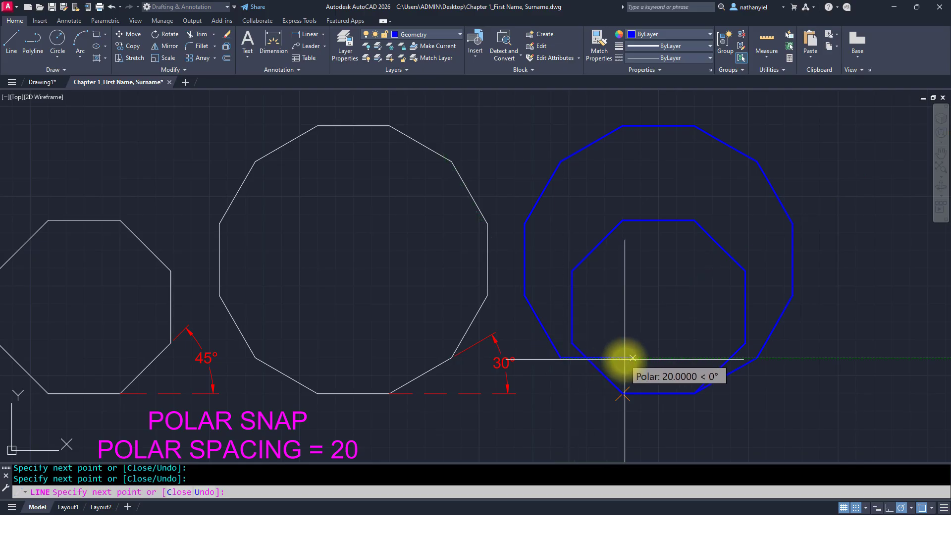
{"action": "type", "text": "C"}
{"action": "key", "text": "Return"}
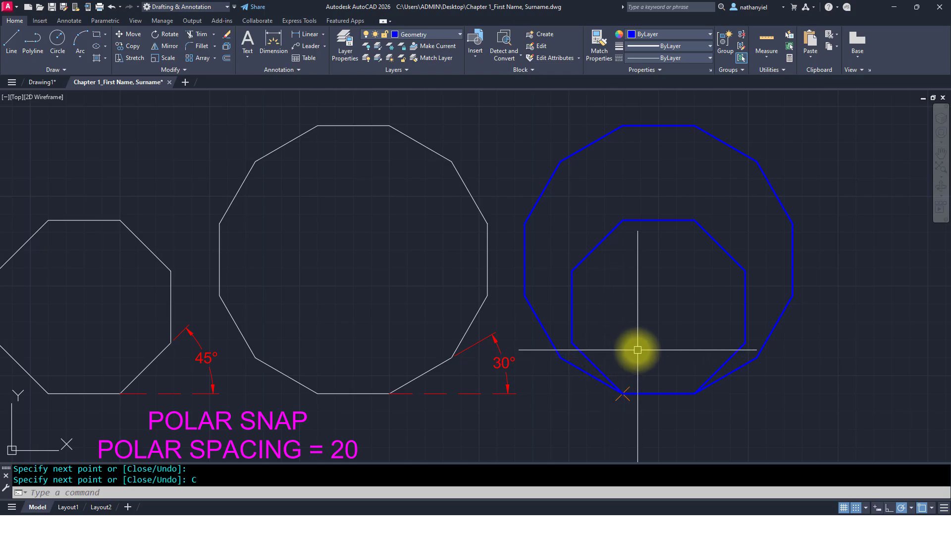
Step: Draw a circle of radius 5 with Center, Radius to the right of the R5mm and R6mm sample circles
{"action": "scroll", "coordinate": [640, 350], "scroll_direction": "down", "scroll_amount": 2}
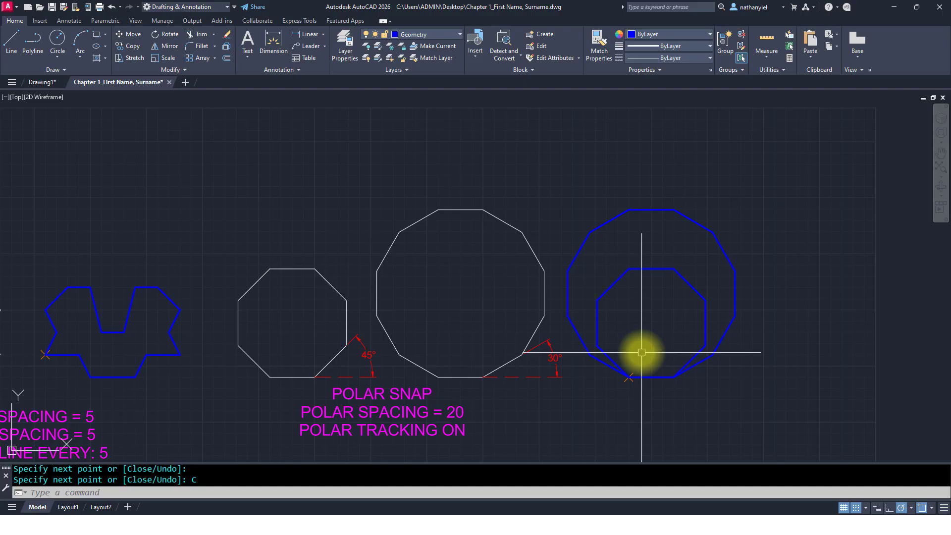
{"action": "scroll", "coordinate": [642, 352], "scroll_direction": "down", "scroll_amount": 6}
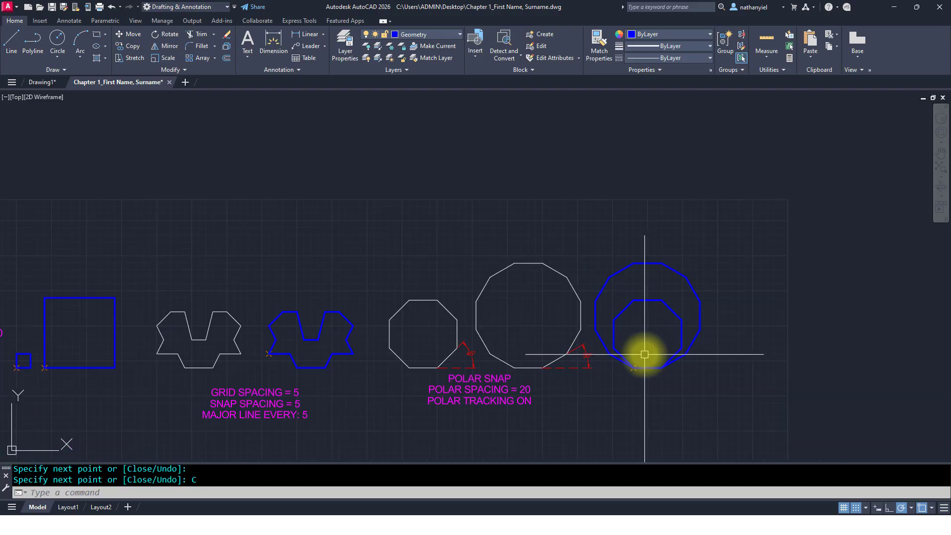
{"action": "mouse_move", "coordinate": [550, 379]}
{"action": "middle_mouse_down"}
{"action": "mouse_move", "coordinate": [676, 297]}
{"action": "mouse_move", "coordinate": [722, 248]}
{"action": "middle_mouse_up"}
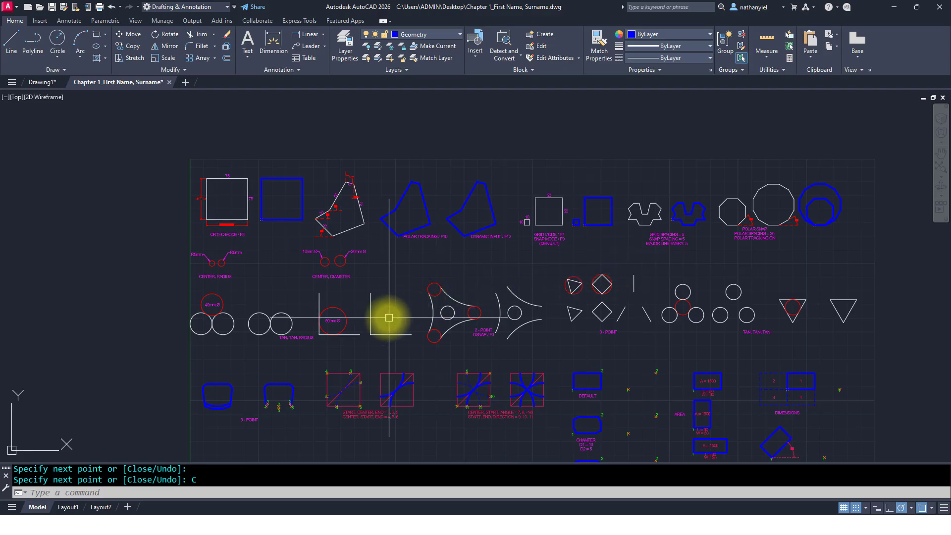
{"action": "scroll", "coordinate": [241, 303], "scroll_direction": "up", "scroll_amount": 2}
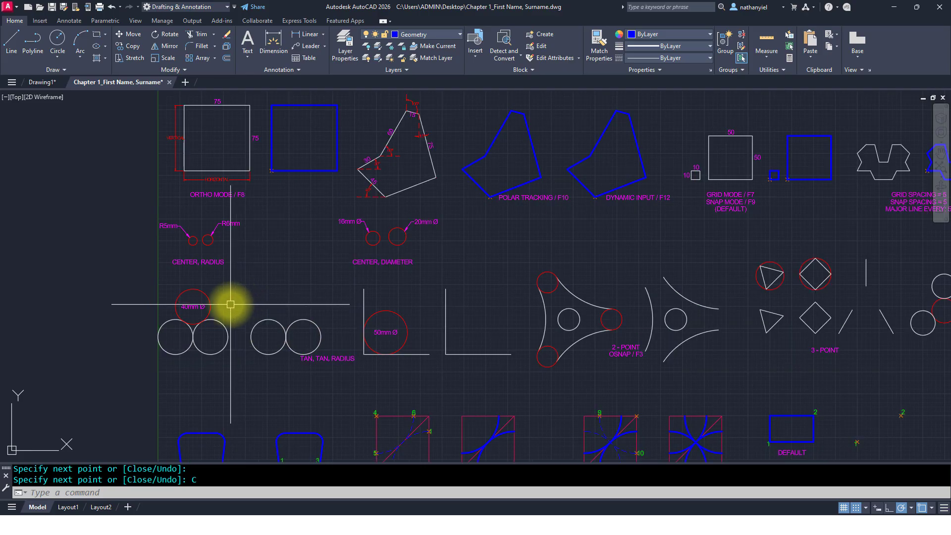
{"action": "scroll", "coordinate": [229, 303], "scroll_direction": "up", "scroll_amount": 2}
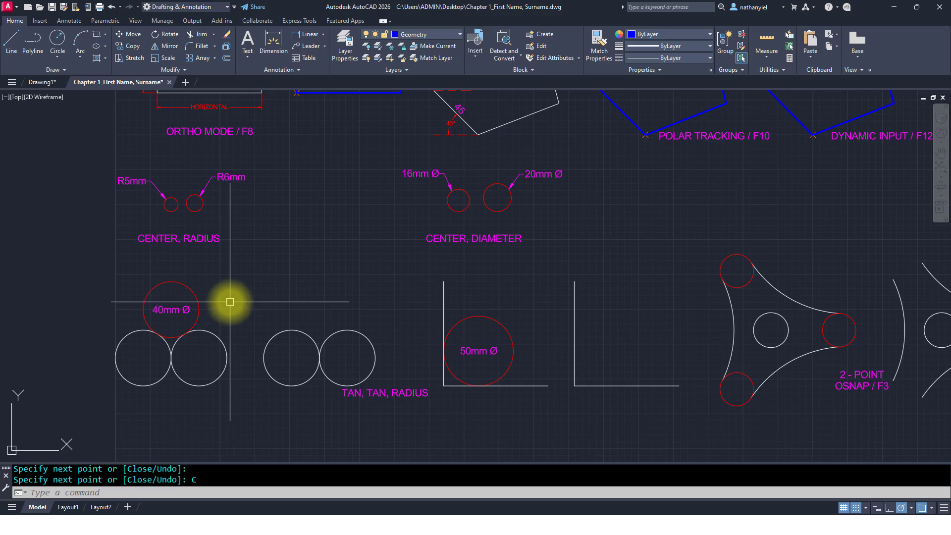
{"action": "middle_click_drag", "start_coordinate": [221, 321], "coordinate": [238, 297]}
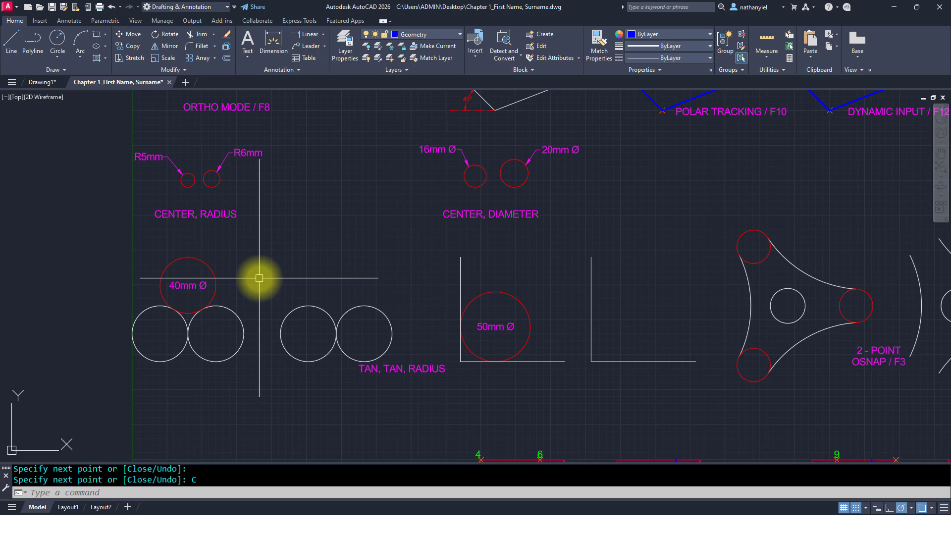
{"action": "scroll", "coordinate": [196, 199], "scroll_direction": "up", "scroll_amount": 2}
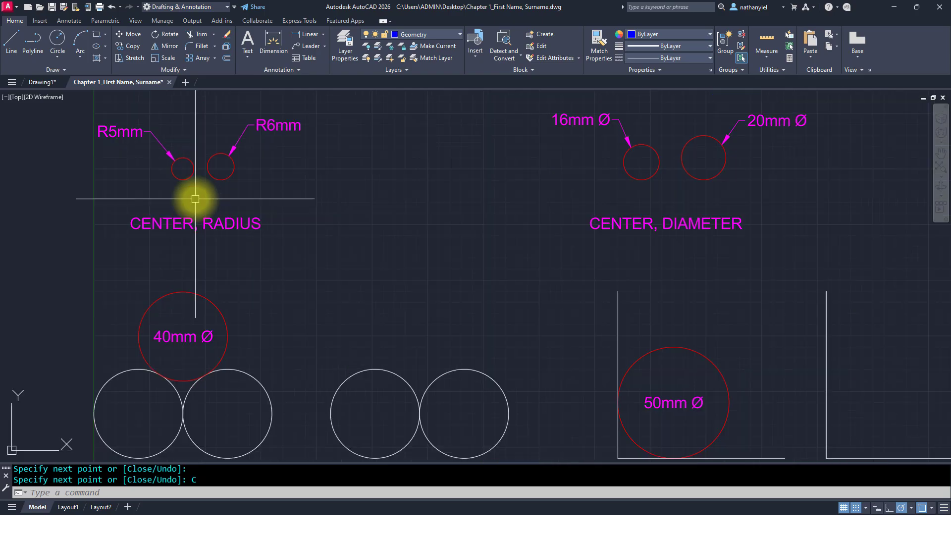
{"action": "scroll", "coordinate": [196, 199], "scroll_direction": "up", "scroll_amount": 2}
{"action": "mouse_move", "coordinate": [195, 195]}
{"action": "middle_mouse_down"}
{"action": "mouse_move", "coordinate": [228, 238]}
{"action": "mouse_move", "coordinate": [305, 294]}
{"action": "middle_mouse_up"}
{"action": "scroll", "coordinate": [308, 294], "scroll_direction": "up", "scroll_amount": 2}
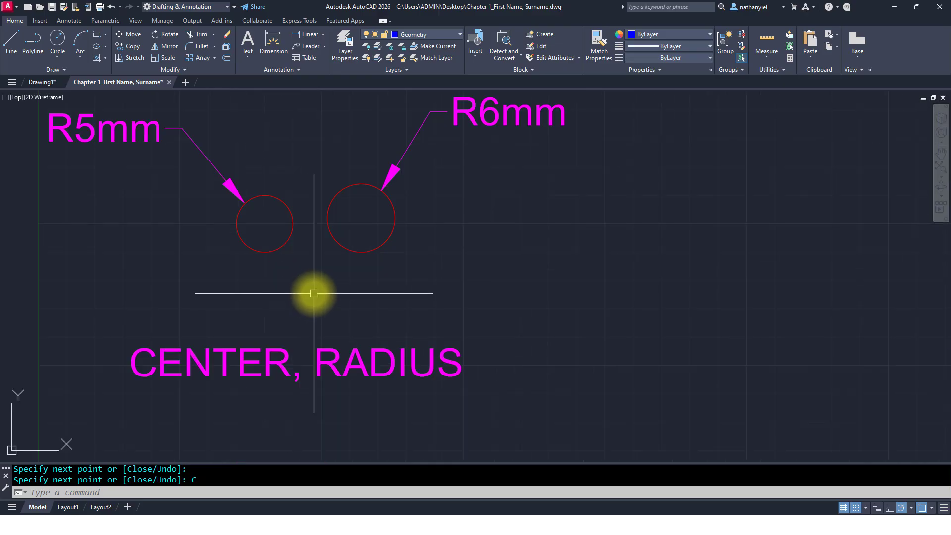
{"action": "middle_click_drag", "start_coordinate": [315, 294], "coordinate": [288, 321]}
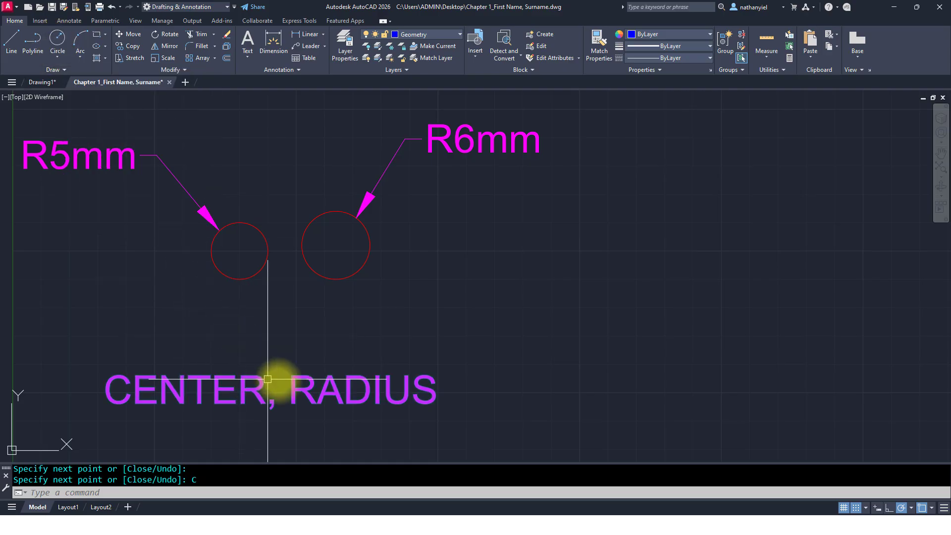
{"action": "left_click", "coordinate": [60, 57]}
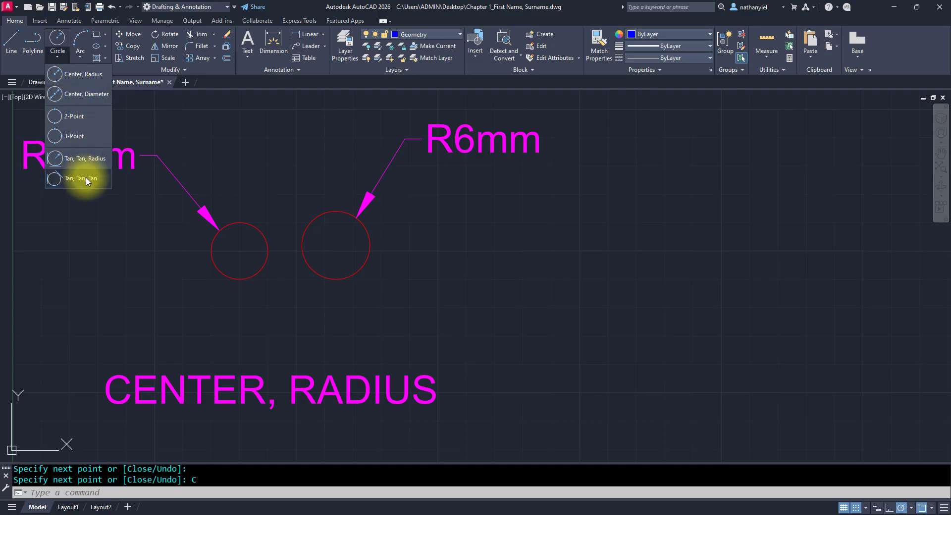
{"action": "left_click", "coordinate": [92, 75]}
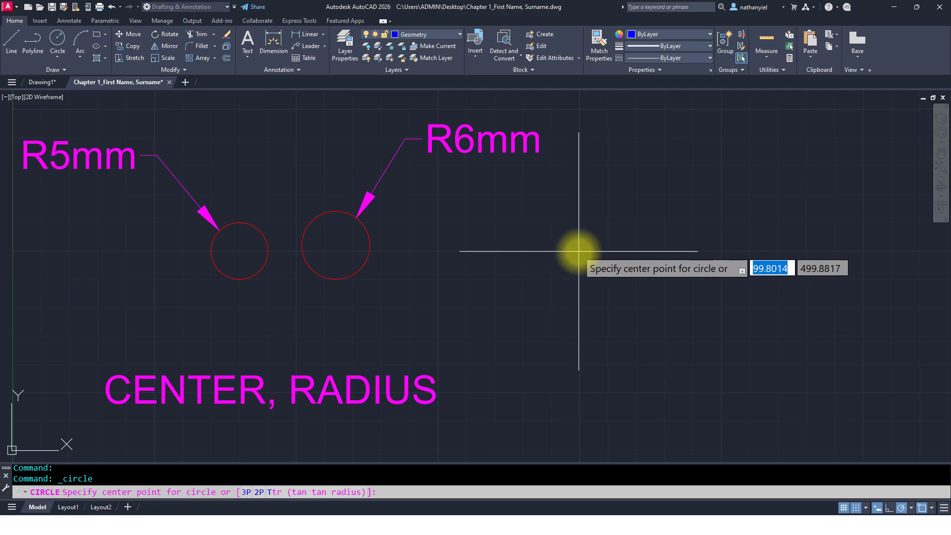
{"action": "left_click", "coordinate": [553, 252]}
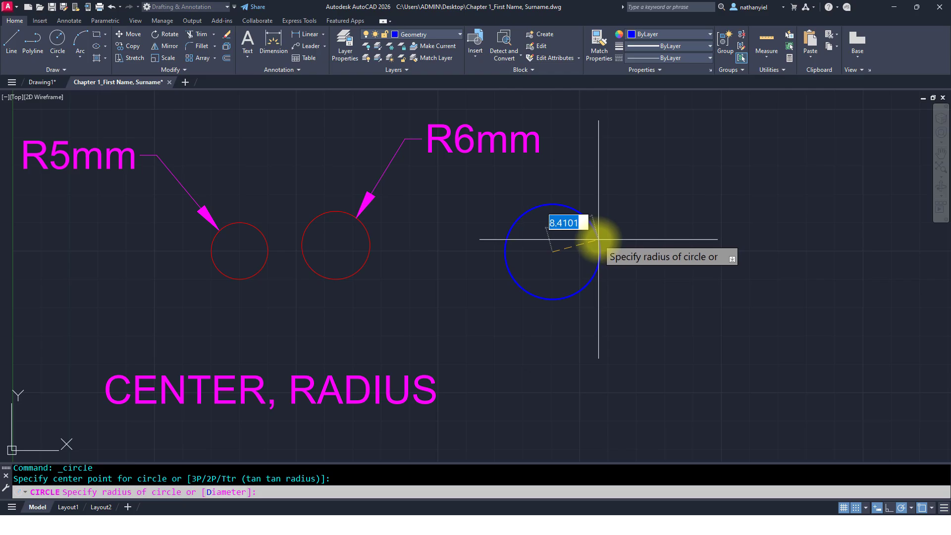
{"action": "type", "text": "5"}
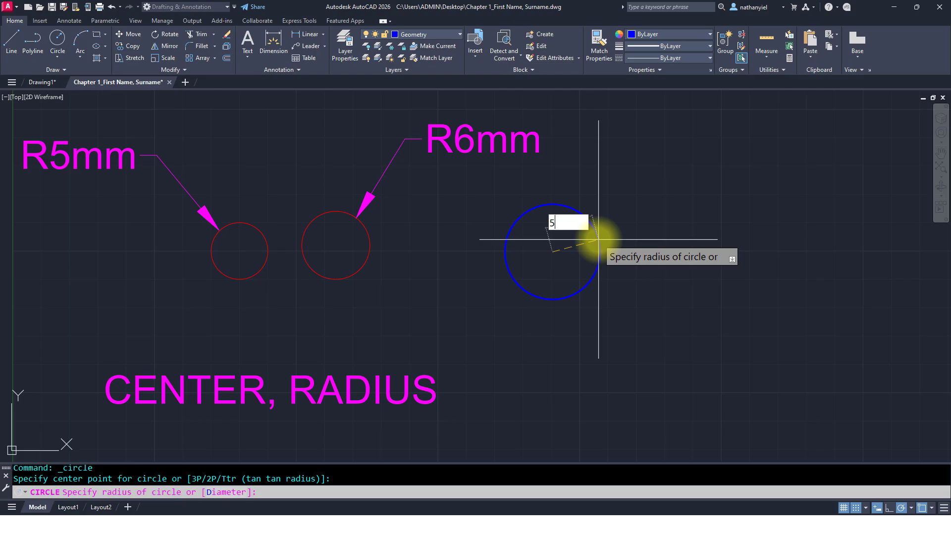
{"action": "key", "text": "Return"}
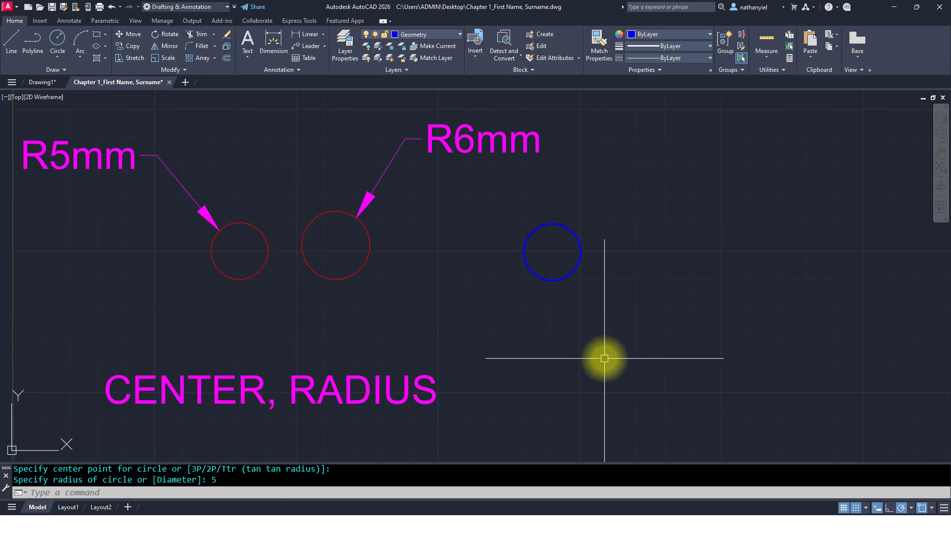
Step: Repeat the Circle command and draw a radius 6 circle beside the new 5 mm circle
{"action": "key", "text": "Return"}
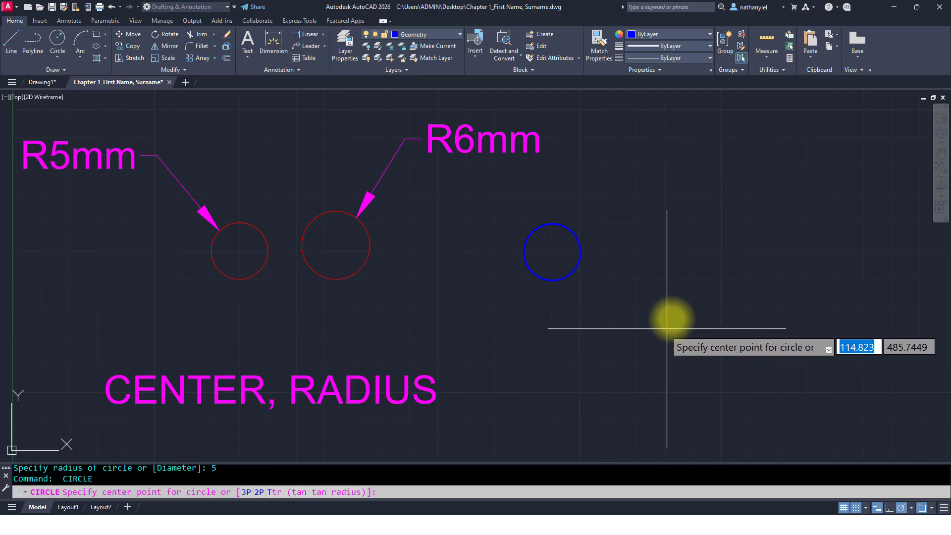
{"action": "left_click", "coordinate": [650, 250]}
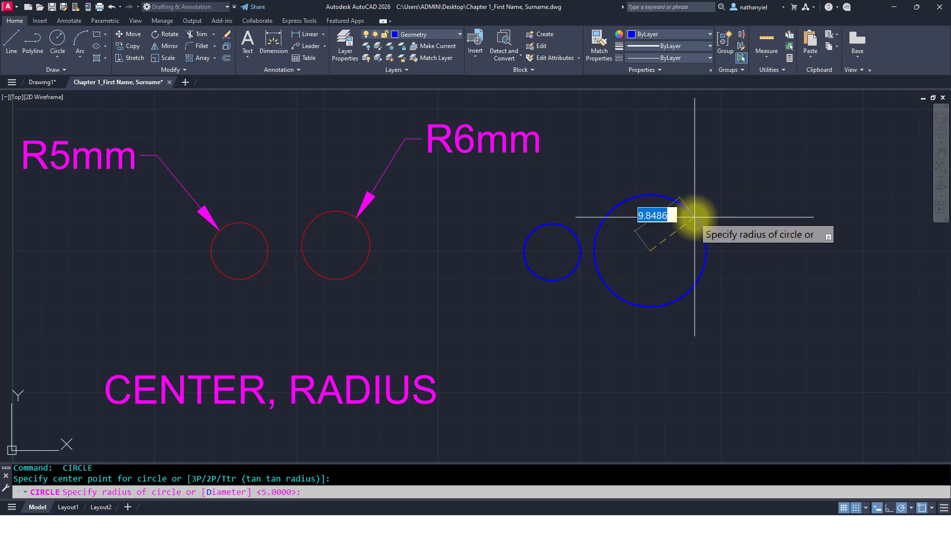
{"action": "type", "text": "6"}
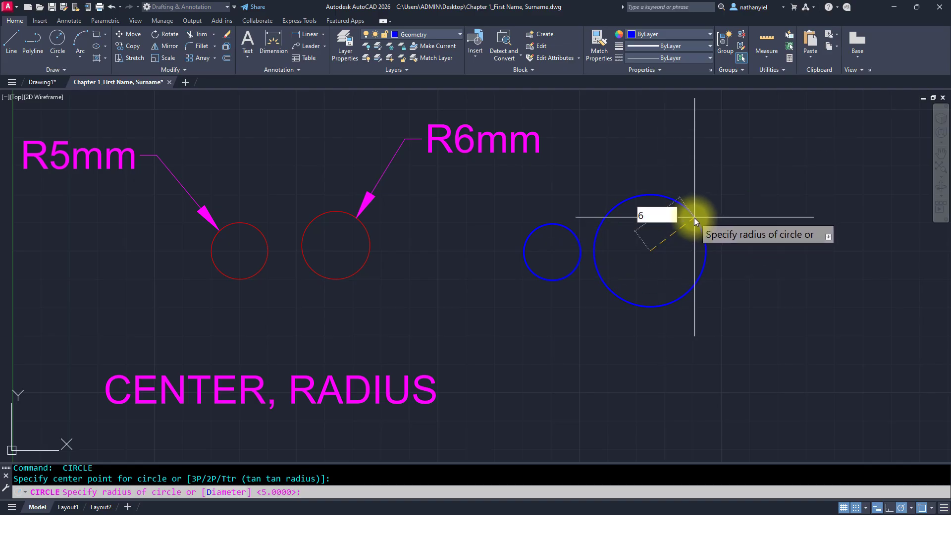
{"action": "key", "text": "Return"}
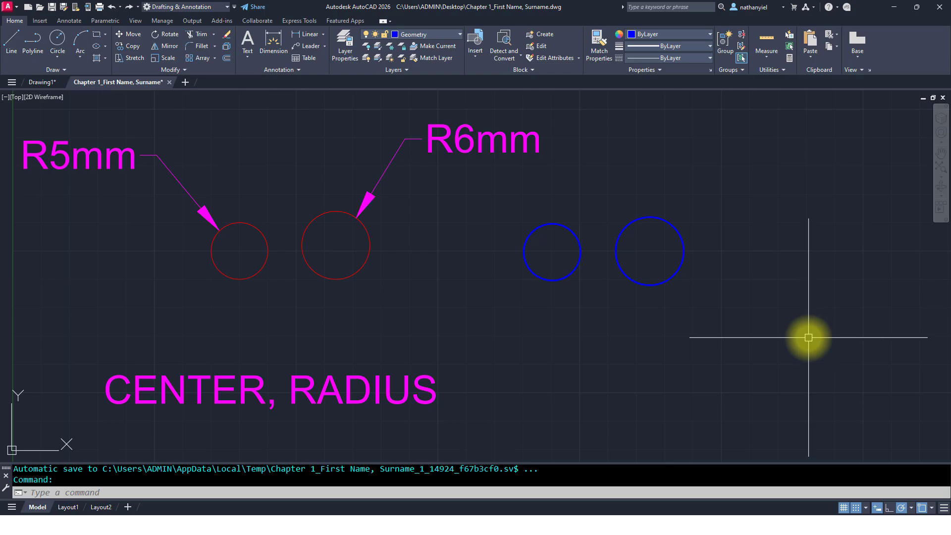
{"action": "middle_click_drag", "start_coordinate": [822, 334], "coordinate": [497, 309]}
{"action": "middle_click_drag", "start_coordinate": [776, 317], "coordinate": [1, 355]}
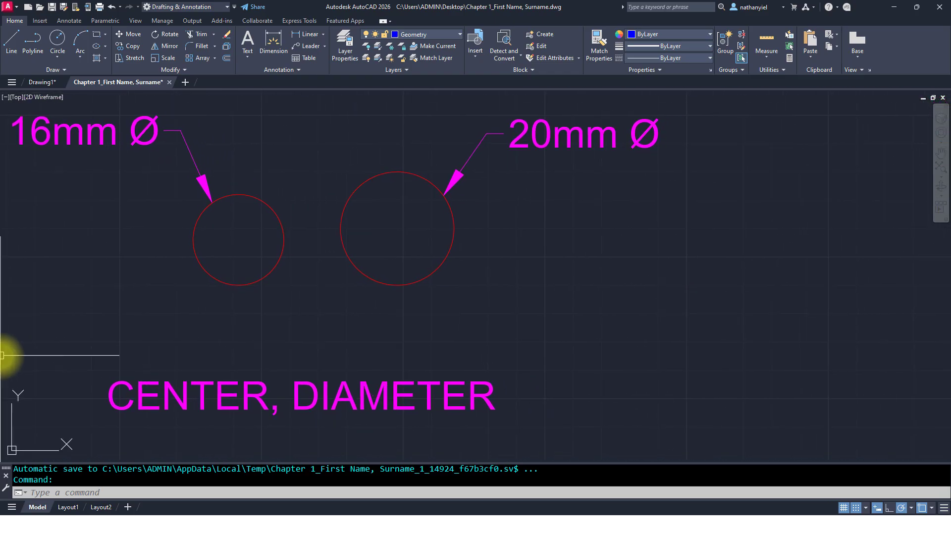
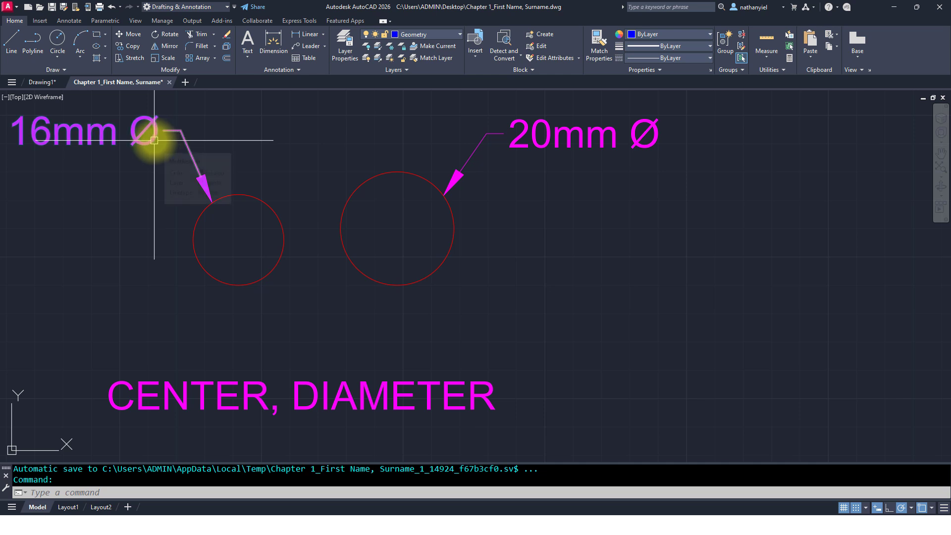
Step: Draw a 16 mm diameter circle with Center, Diameter to the right of the 16mm and 20mm sample circles
{"action": "left_click", "coordinate": [56, 57]}
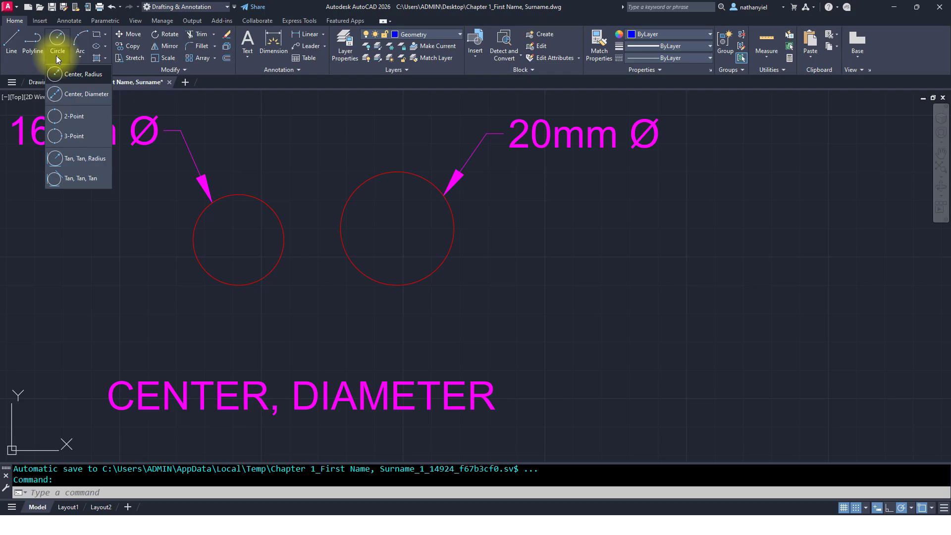
{"action": "left_click", "coordinate": [83, 96]}
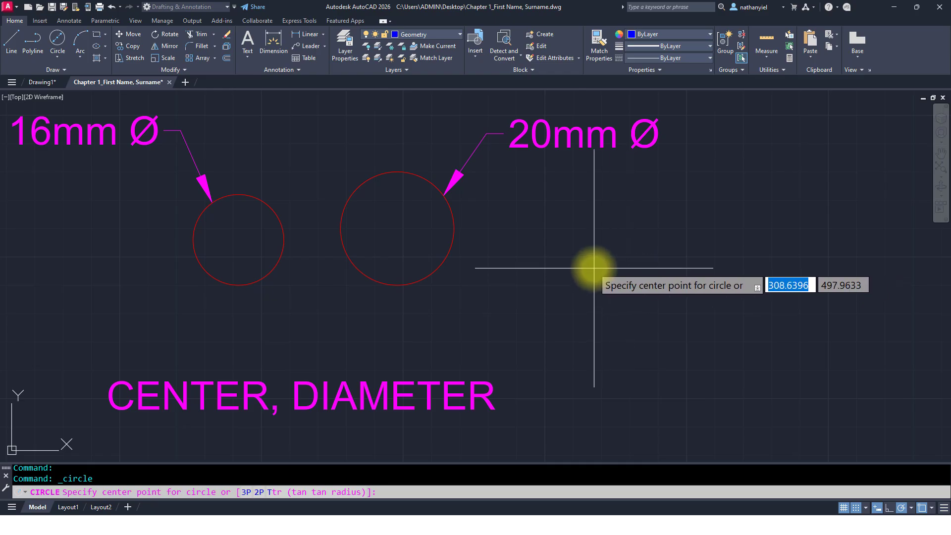
{"action": "left_click", "coordinate": [623, 248]}
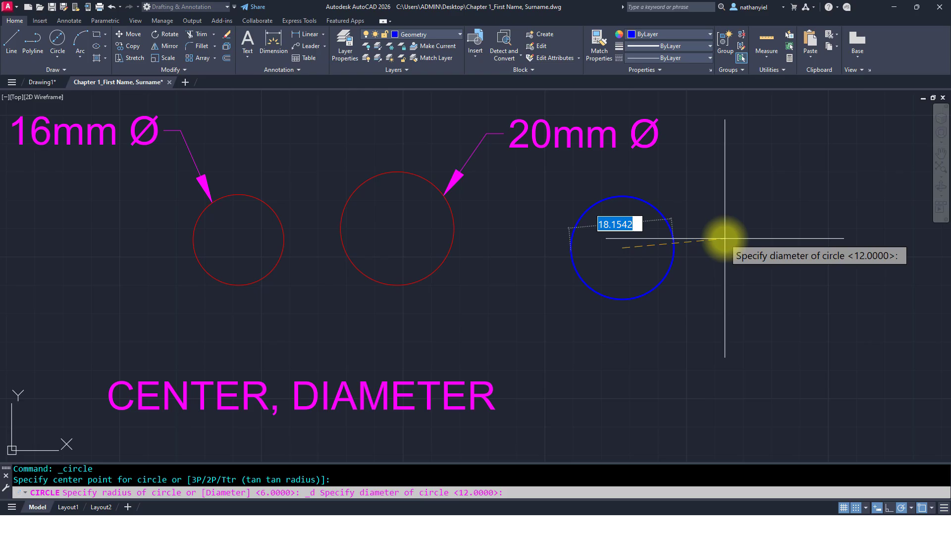
{"action": "type", "text": "16"}
{"action": "key", "text": "Return"}
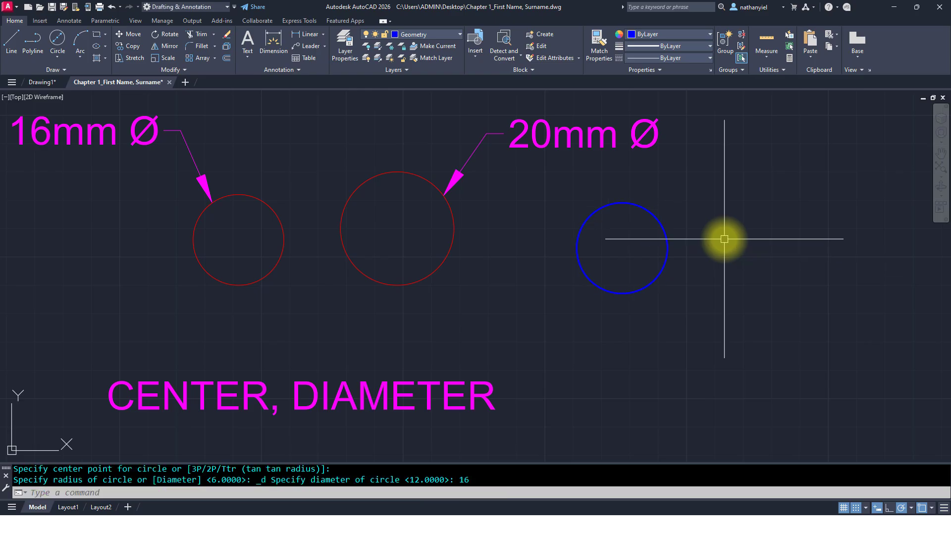
Step: Repeat the Circle command and draw a 20 mm diameter circle beside the new 16 mm circle
{"action": "key", "text": "Return"}
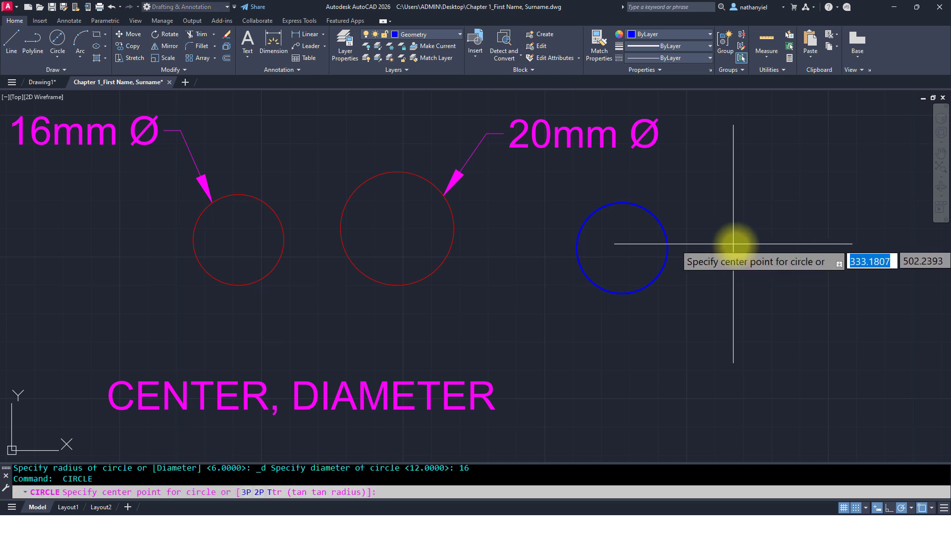
{"action": "left_click", "coordinate": [771, 238]}
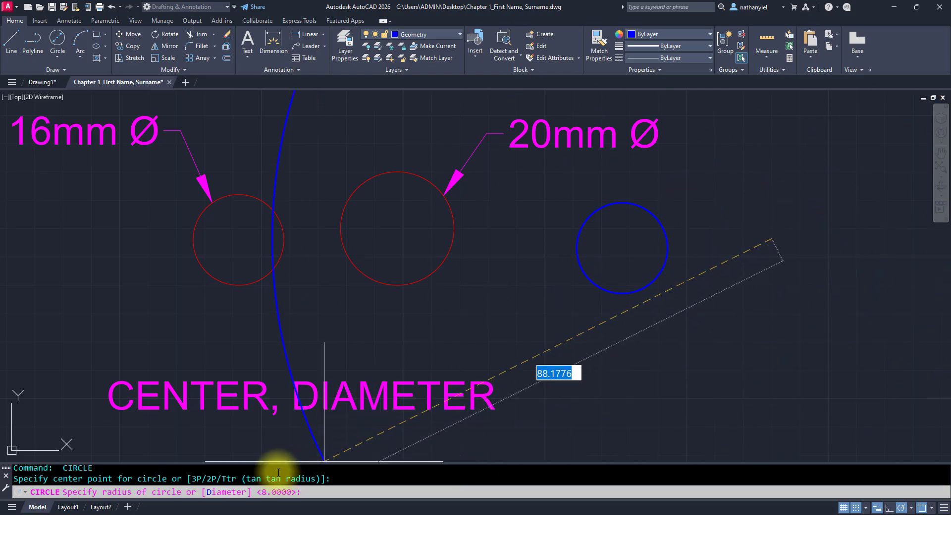
{"action": "left_click", "coordinate": [223, 497]}
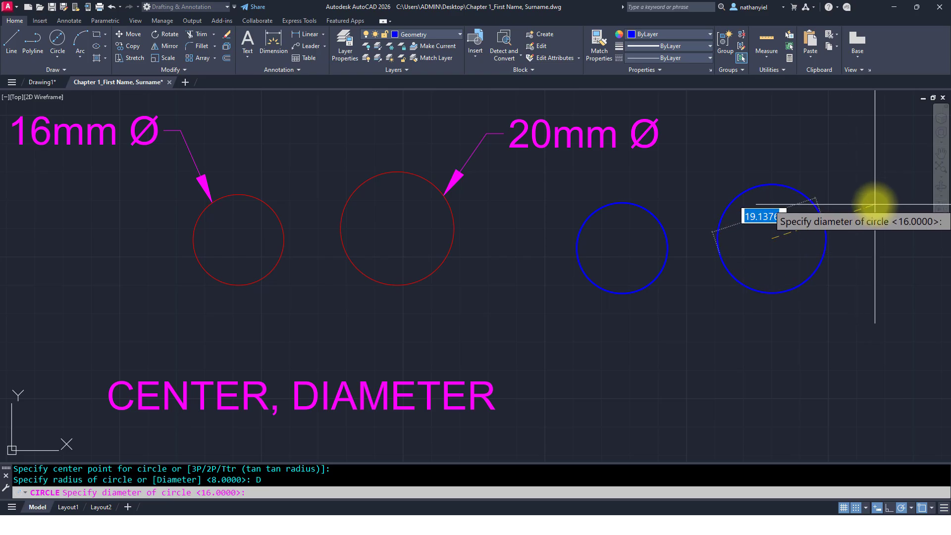
{"action": "type", "text": "20"}
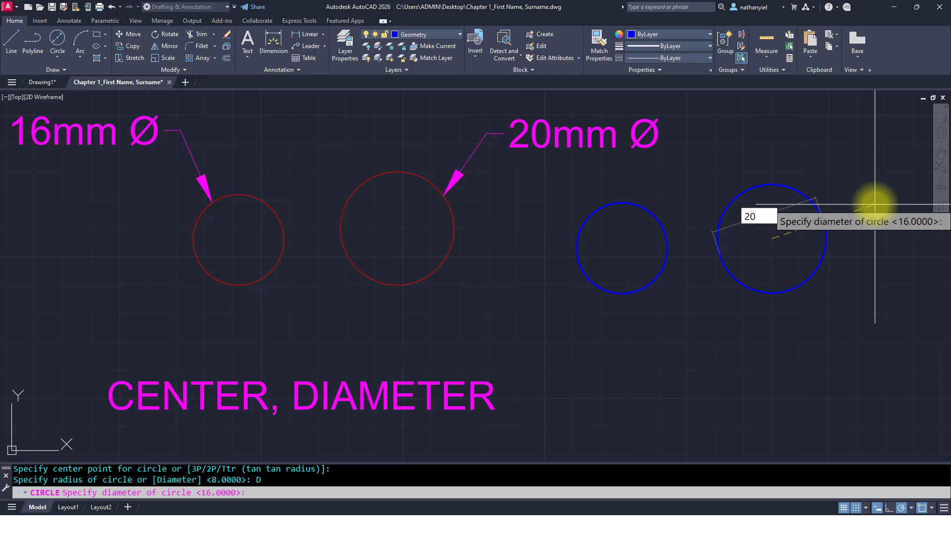
{"action": "key", "text": "Return"}
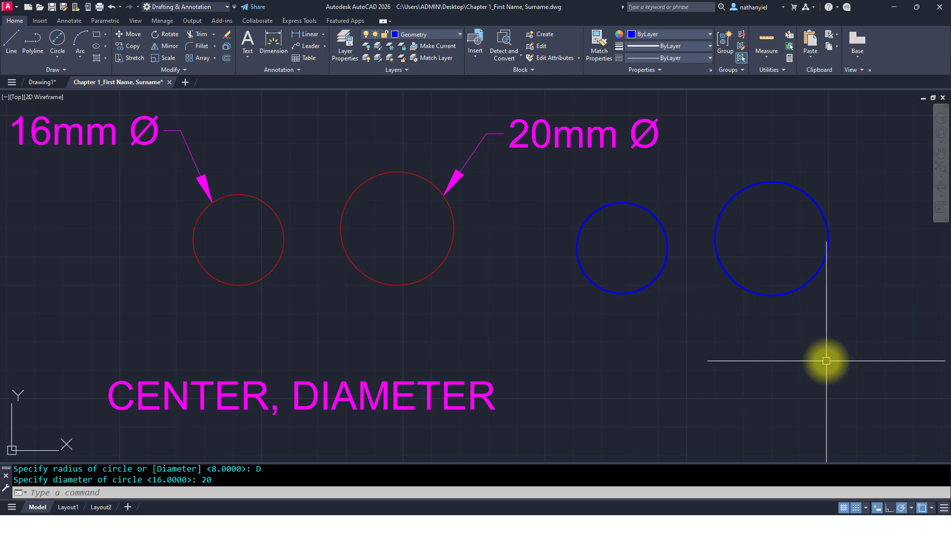
Step: Examine the 2-Point OSNAP circle exercise in the drawing
{"action": "middle_click_drag", "start_coordinate": [827, 361], "coordinate": [569, 366]}
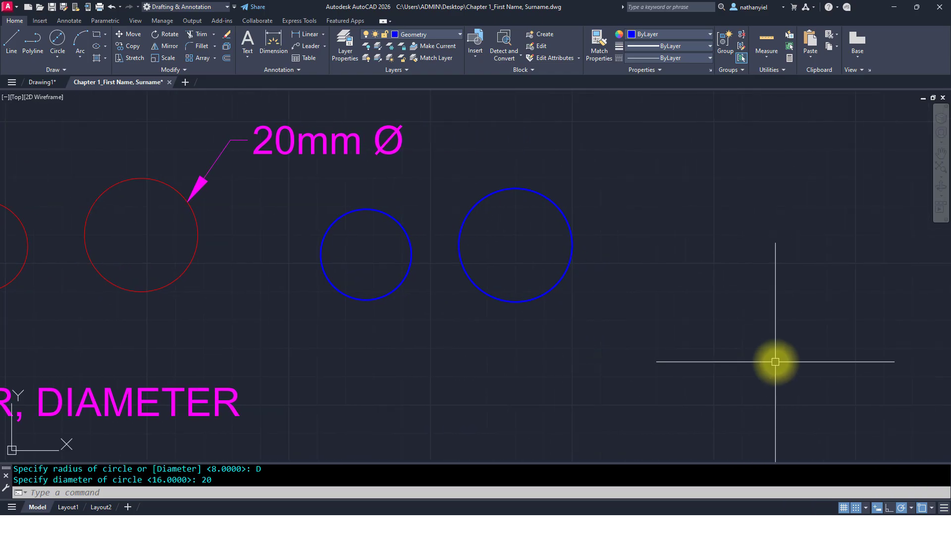
{"action": "scroll", "coordinate": [520, 340], "scroll_direction": "down", "scroll_amount": 3}
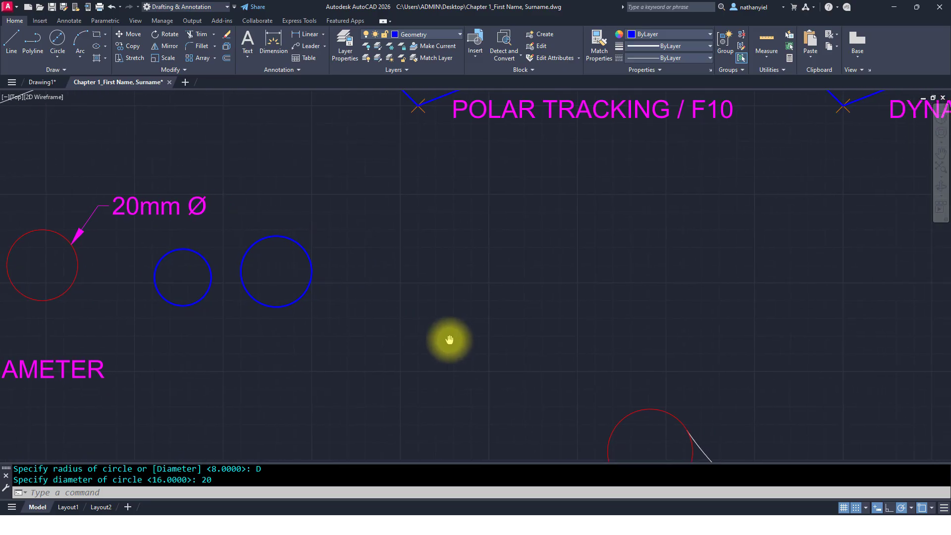
{"action": "mouse_move", "coordinate": [649, 337]}
{"action": "middle_mouse_down"}
{"action": "mouse_move", "coordinate": [487, 320]}
{"action": "mouse_move", "coordinate": [440, 359]}
{"action": "mouse_move", "coordinate": [391, 166]}
{"action": "middle_mouse_up"}
{"action": "middle_click_drag", "start_coordinate": [472, 325], "coordinate": [372, 122]}
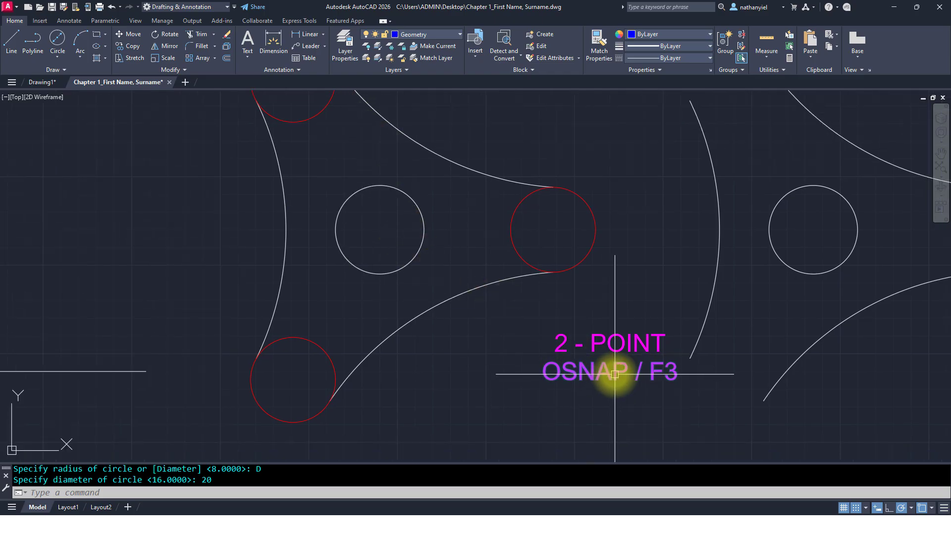
{"action": "scroll", "coordinate": [615, 373], "scroll_direction": "up", "scroll_amount": 2}
{"action": "scroll", "coordinate": [609, 366], "scroll_direction": "down", "scroll_amount": 2}
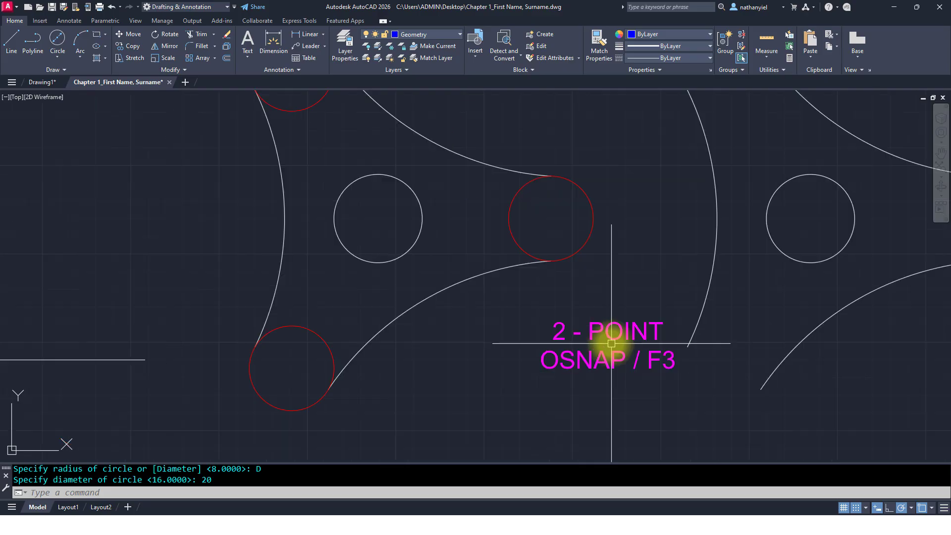
{"action": "scroll", "coordinate": [595, 332], "scroll_direction": "down", "scroll_amount": 2}
{"action": "mouse_move", "coordinate": [365, 272]}
{"action": "middle_mouse_down"}
{"action": "mouse_move", "coordinate": [540, 342]}
{"action": "mouse_move", "coordinate": [486, 365]}
{"action": "mouse_move", "coordinate": [471, 391]}
{"action": "middle_mouse_up"}
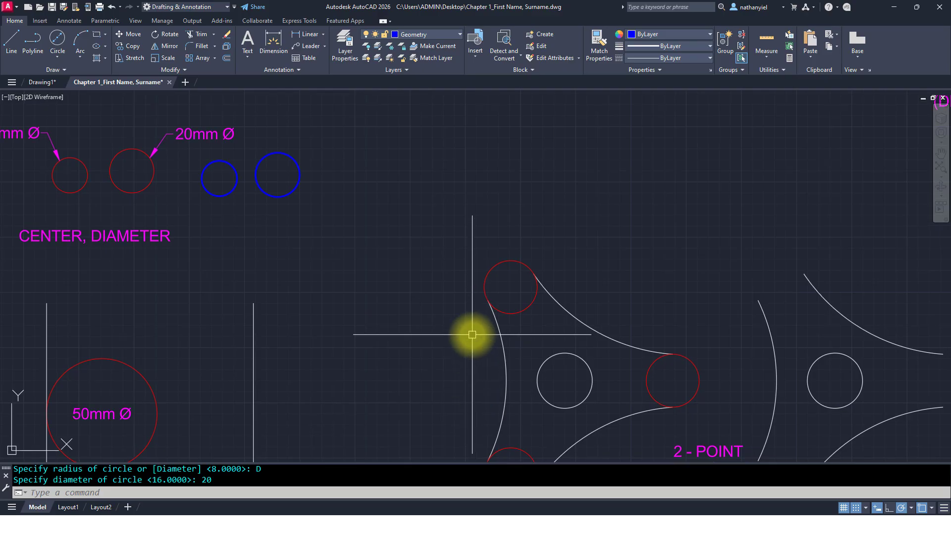
{"action": "scroll", "coordinate": [471, 333], "scroll_direction": "down", "scroll_amount": 4}
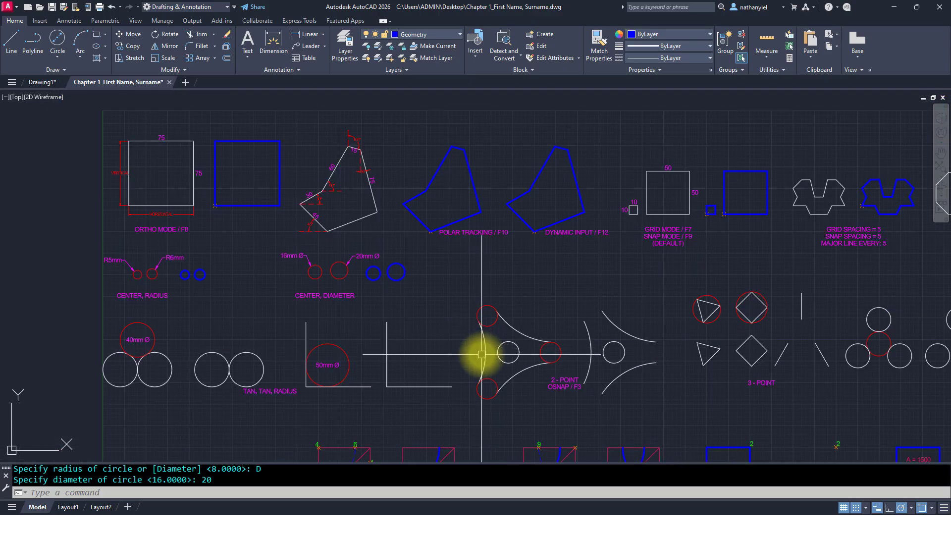
{"action": "mouse_move", "coordinate": [480, 353]}
{"action": "middle_mouse_down"}
{"action": "mouse_move", "coordinate": [493, 319]}
{"action": "mouse_move", "coordinate": [475, 286]}
{"action": "middle_mouse_up"}
{"action": "scroll", "coordinate": [556, 312], "scroll_direction": "up", "scroll_amount": 4}
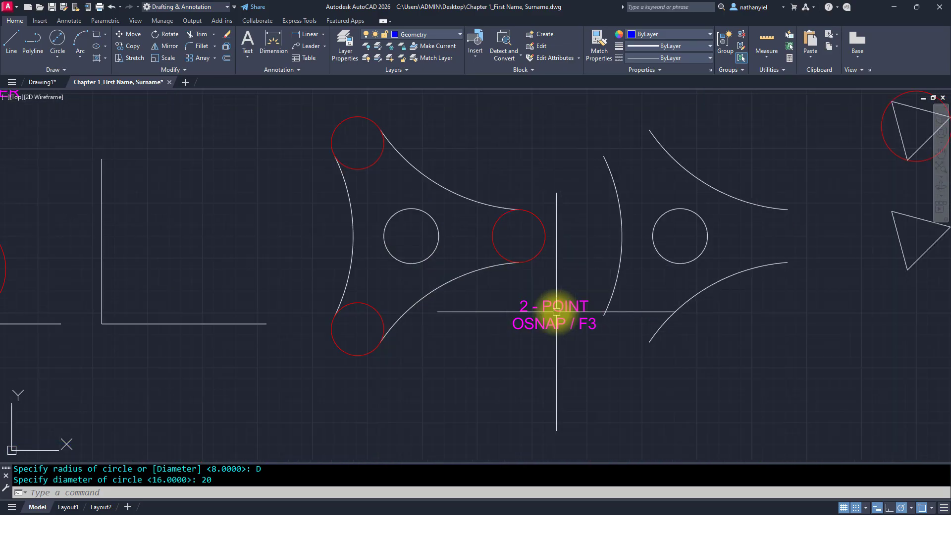
{"action": "scroll", "coordinate": [547, 301], "scroll_direction": "down", "scroll_amount": 2}
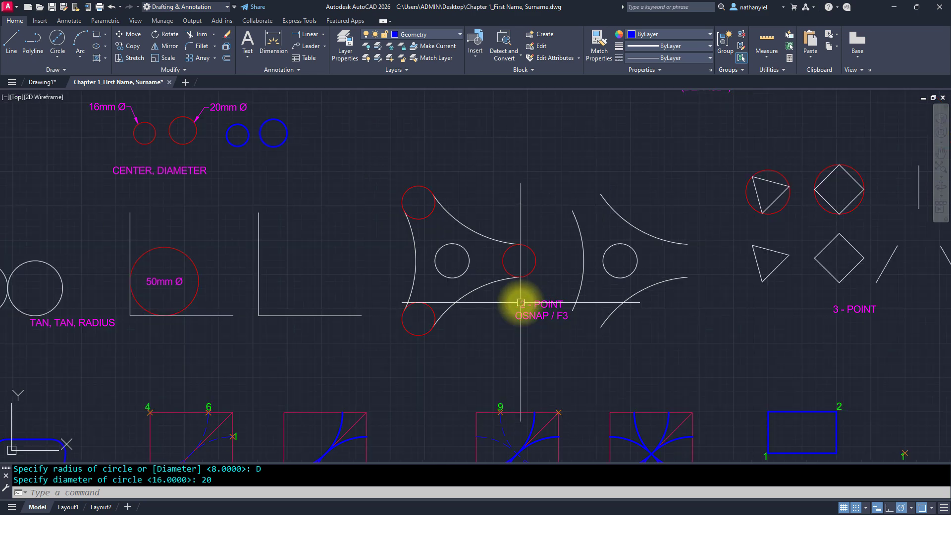
{"action": "middle_click_drag", "start_coordinate": [351, 287], "coordinate": [593, 281]}
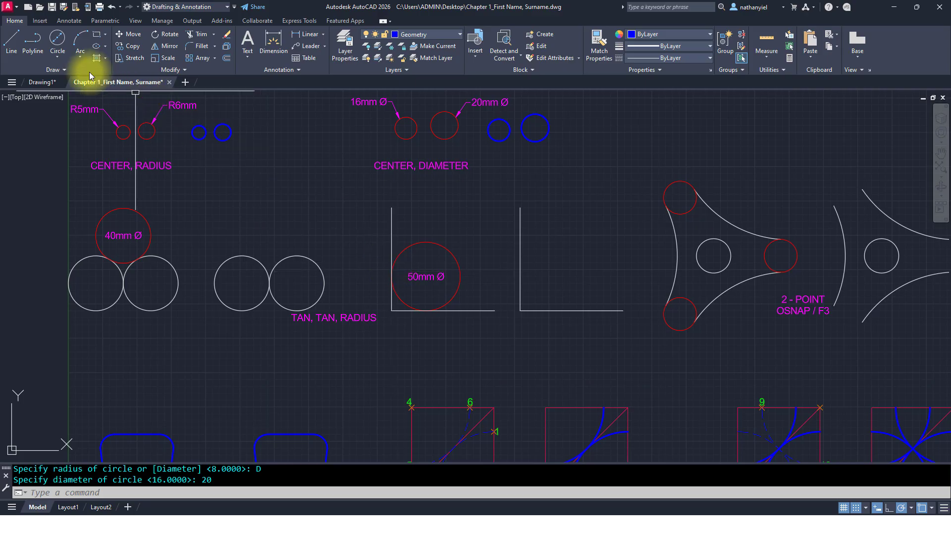
{"action": "left_click", "coordinate": [61, 58]}
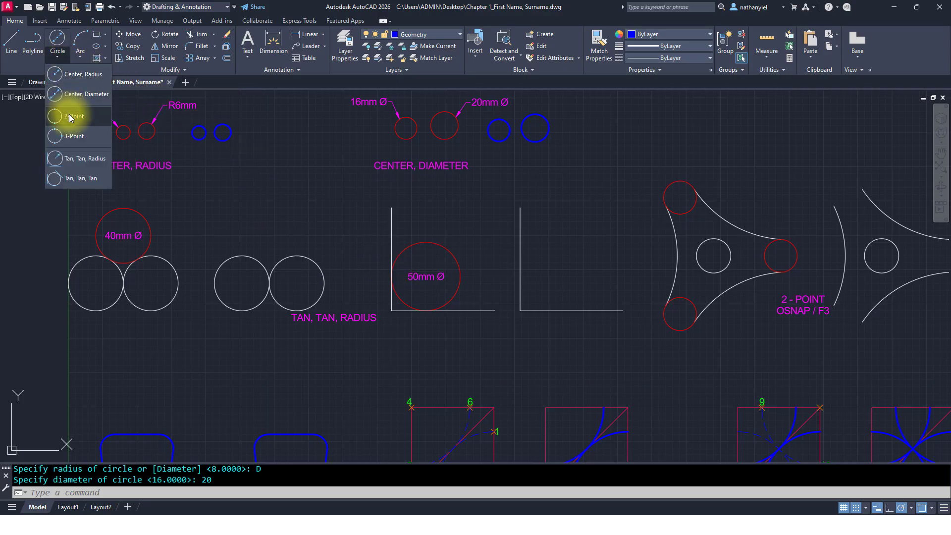
{"action": "mouse_move", "coordinate": [670, 271]}
{"action": "middle_mouse_down"}
{"action": "mouse_move", "coordinate": [389, 266]}
{"action": "mouse_move", "coordinate": [444, 285]}
{"action": "mouse_move", "coordinate": [448, 306]}
{"action": "middle_mouse_up"}
{"action": "scroll", "coordinate": [438, 266], "scroll_direction": "up", "scroll_amount": 2}
{"action": "scroll", "coordinate": [439, 253], "scroll_direction": "up", "scroll_amount": 2}
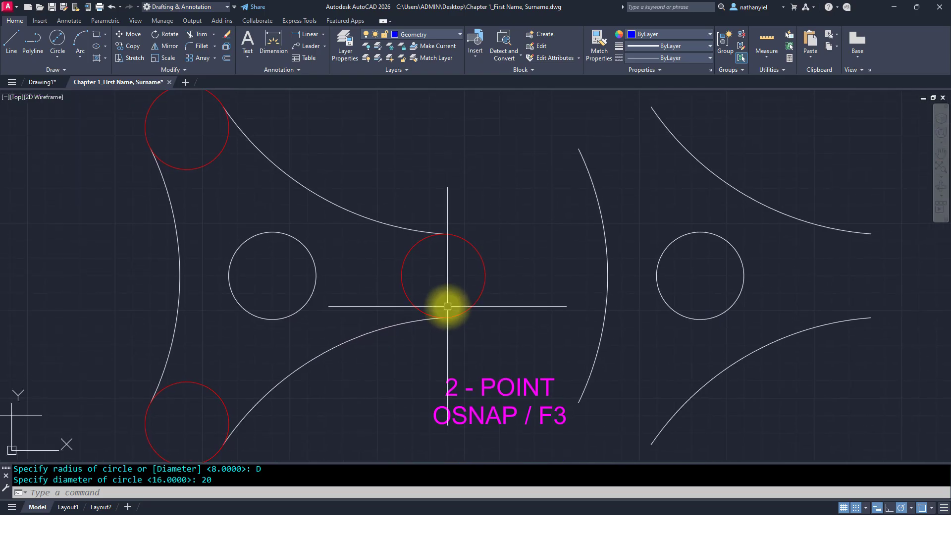
{"action": "key", "text": "Return"}
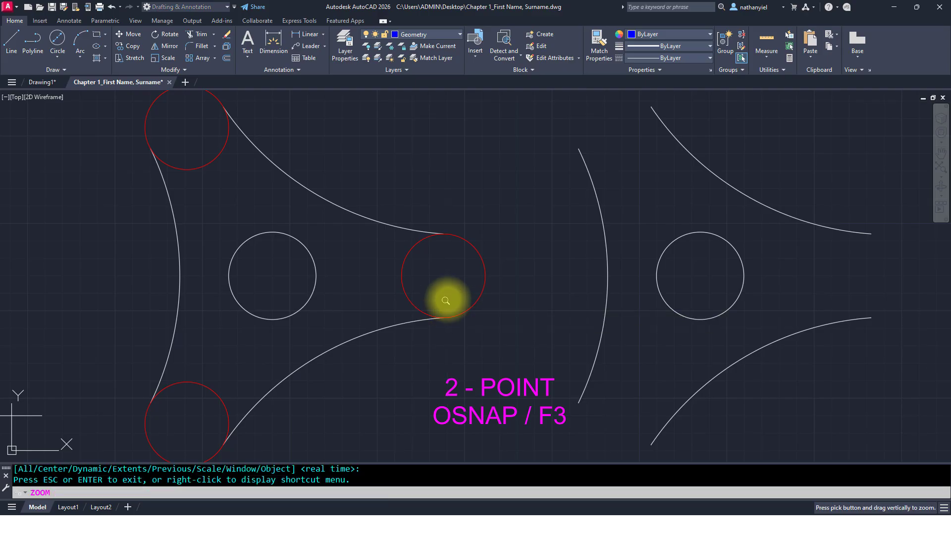
{"action": "scroll", "coordinate": [446, 297], "scroll_direction": "down", "scroll_amount": 2}
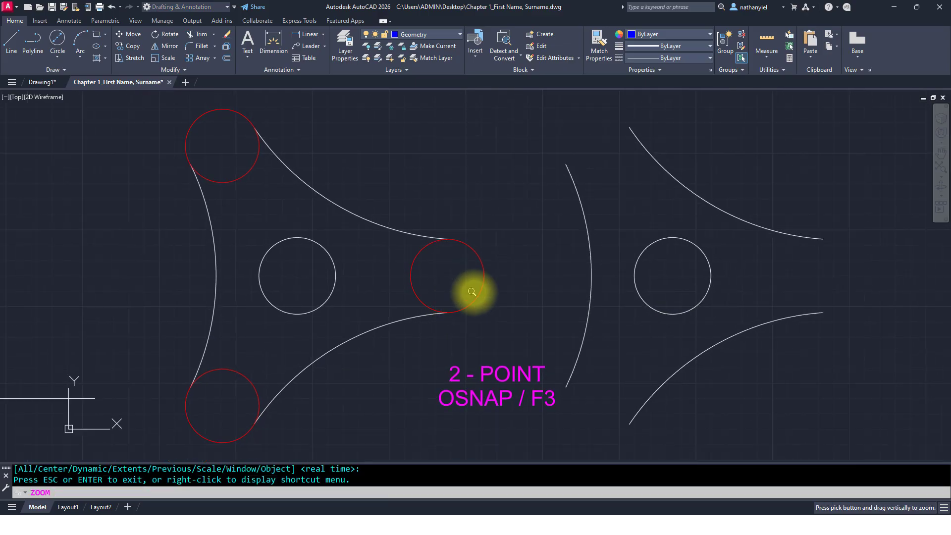
{"action": "key", "text": "Escape"}
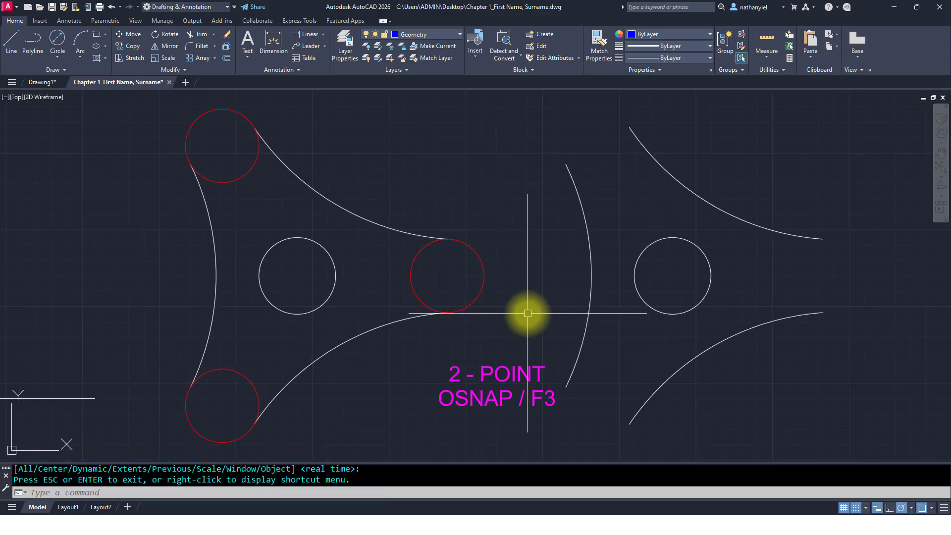
{"action": "middle_click_drag", "start_coordinate": [513, 308], "coordinate": [510, 304]}
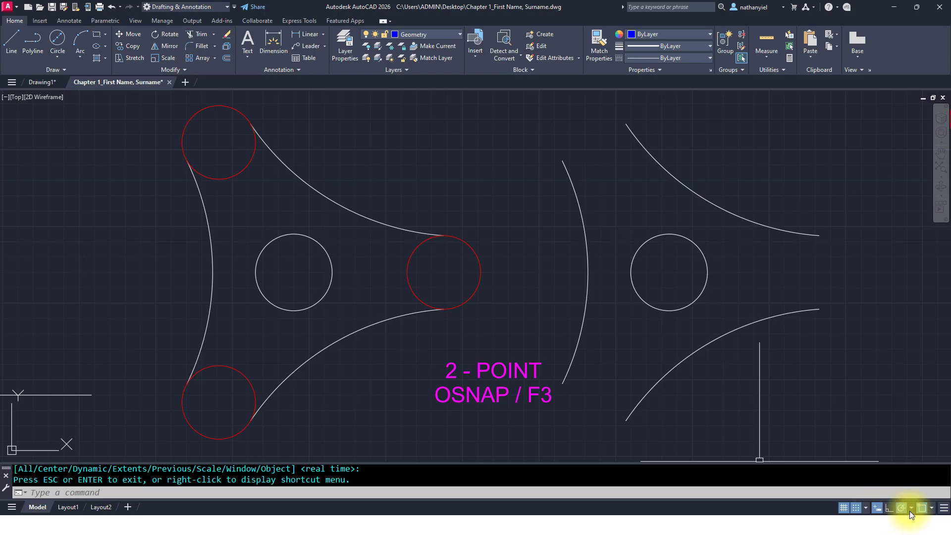
Step: Turn on object snap and check that Endpoint snapping is enabled
{"action": "left_click", "coordinate": [922, 509]}
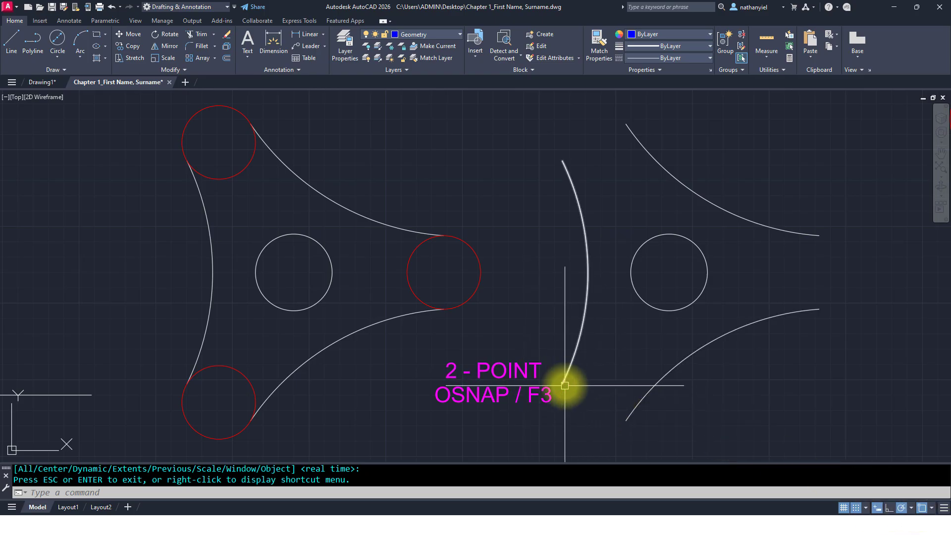
{"action": "left_click", "coordinate": [934, 508]}
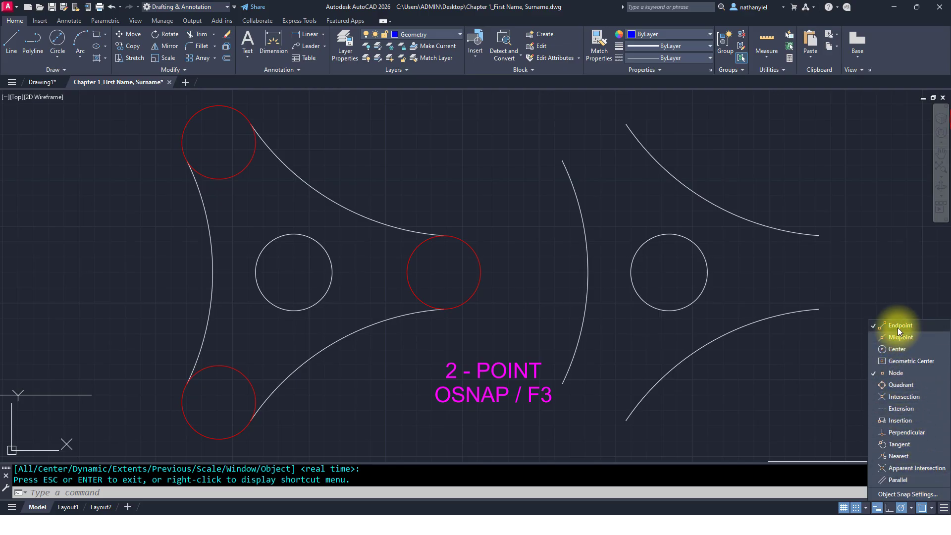
{"action": "left_click", "coordinate": [801, 352]}
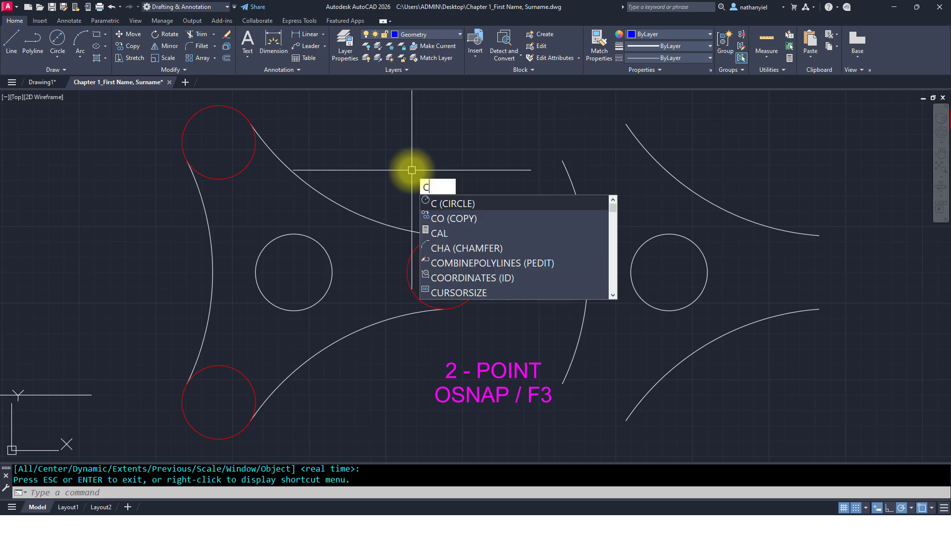
Step: Draw a 2-Point circle between the two arc endpoints at the upper-left corner of the second exercise shape
{"action": "key", "text": "Return"}
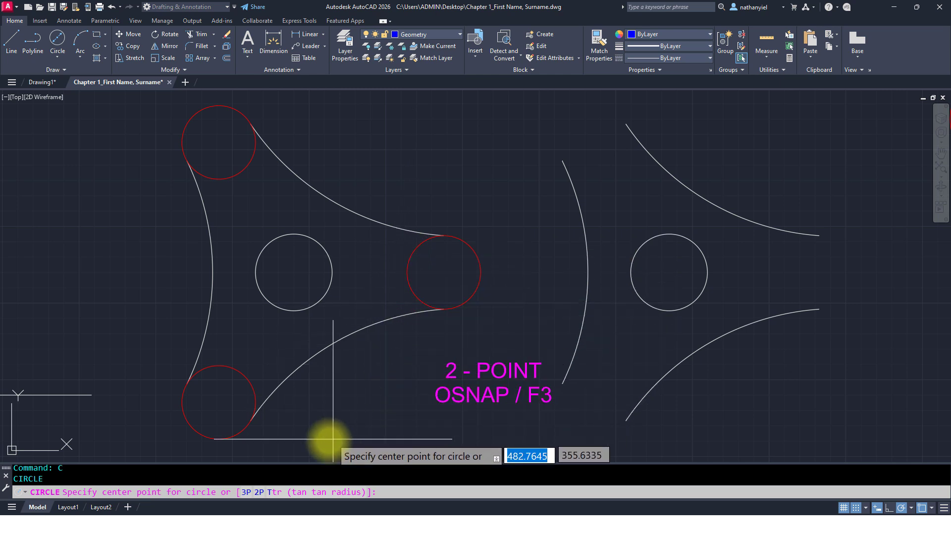
{"action": "left_click", "coordinate": [259, 493]}
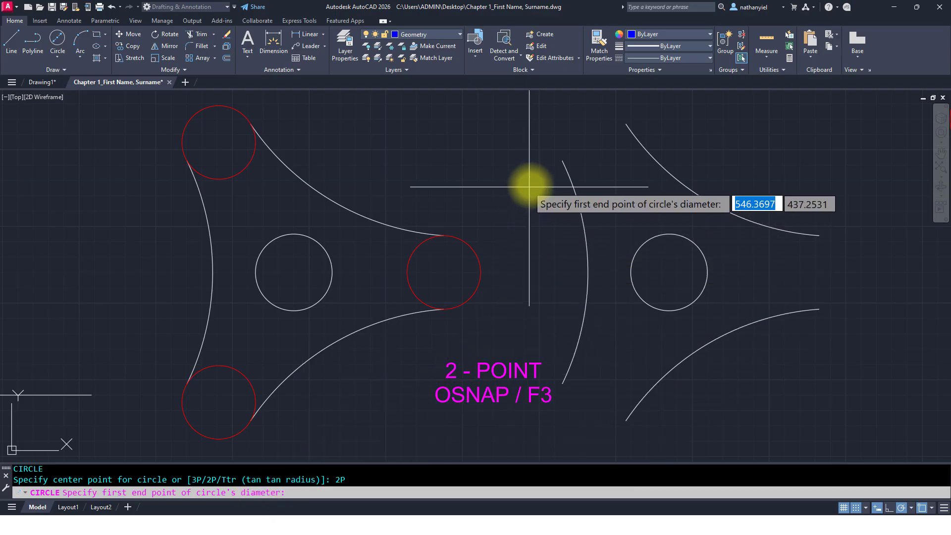
{"action": "left_click", "coordinate": [563, 160]}
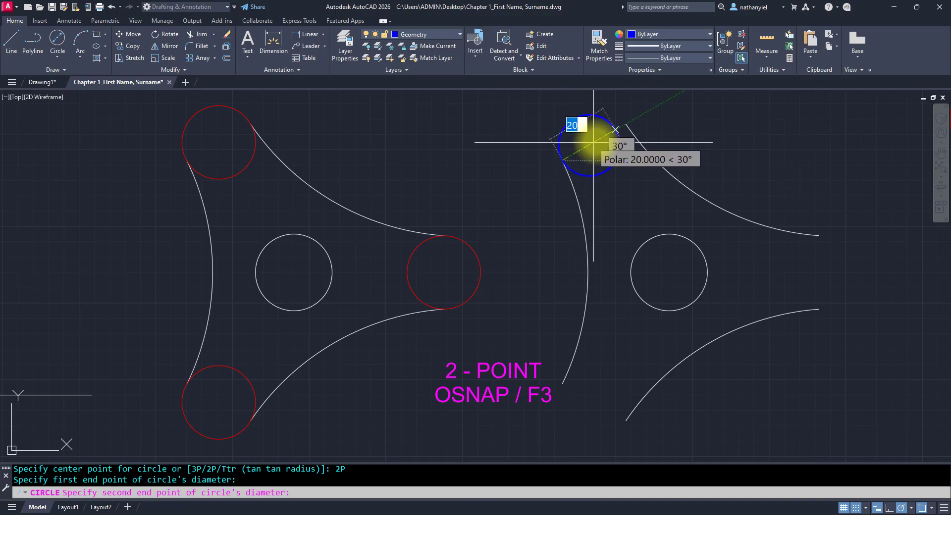
{"action": "left_click", "coordinate": [627, 123]}
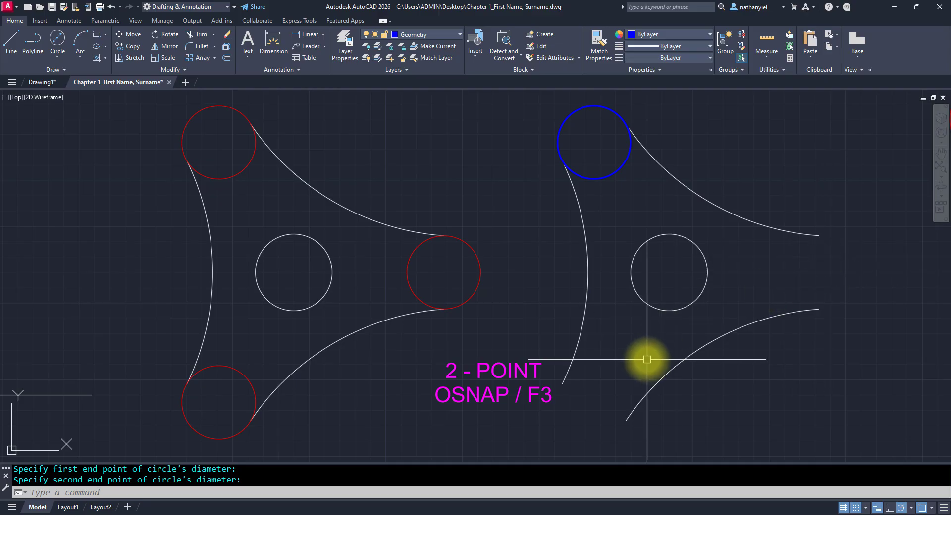
Step: Repeat Circle with the 2-Point option and draw a circle between the arc endpoints at the shape's lower-left corner
{"action": "key", "text": "Return"}
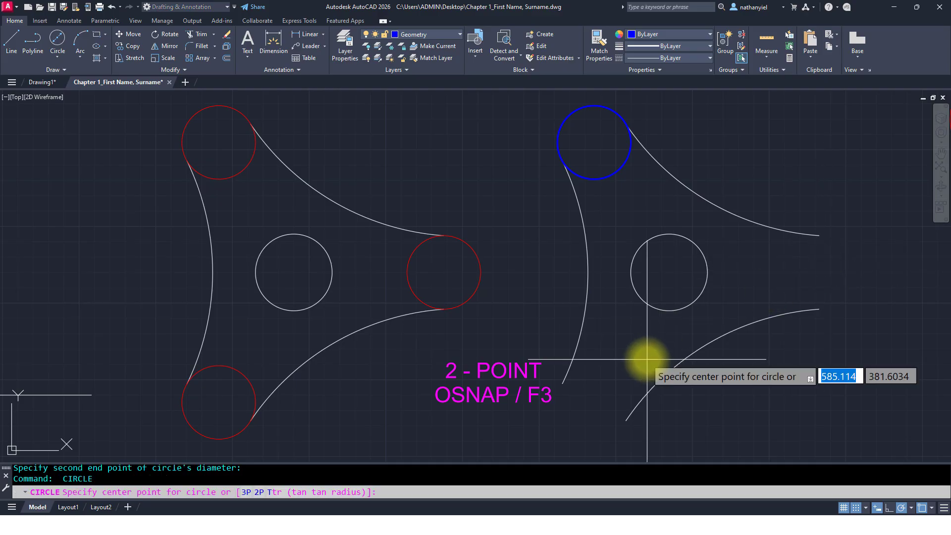
{"action": "left_click", "coordinate": [258, 492]}
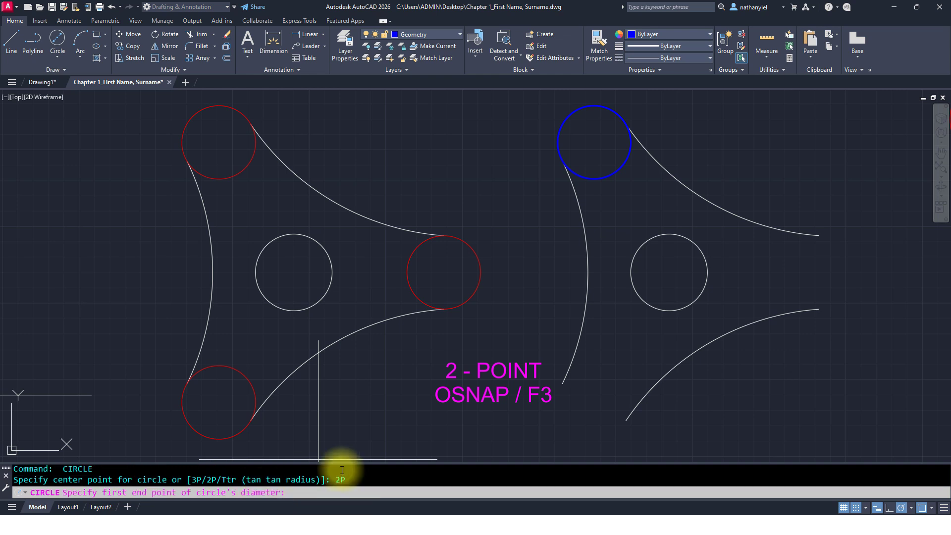
{"action": "left_click", "coordinate": [562, 383]}
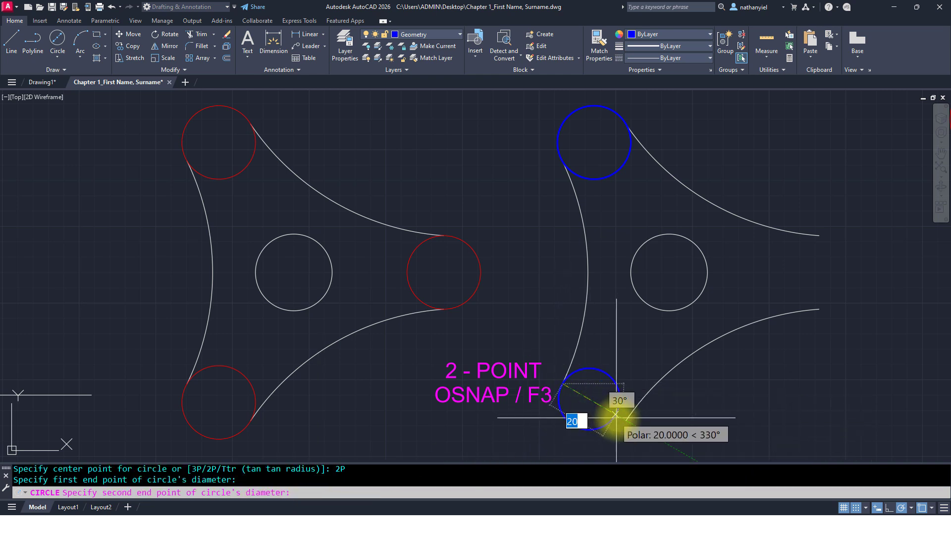
{"action": "left_click", "coordinate": [624, 422]}
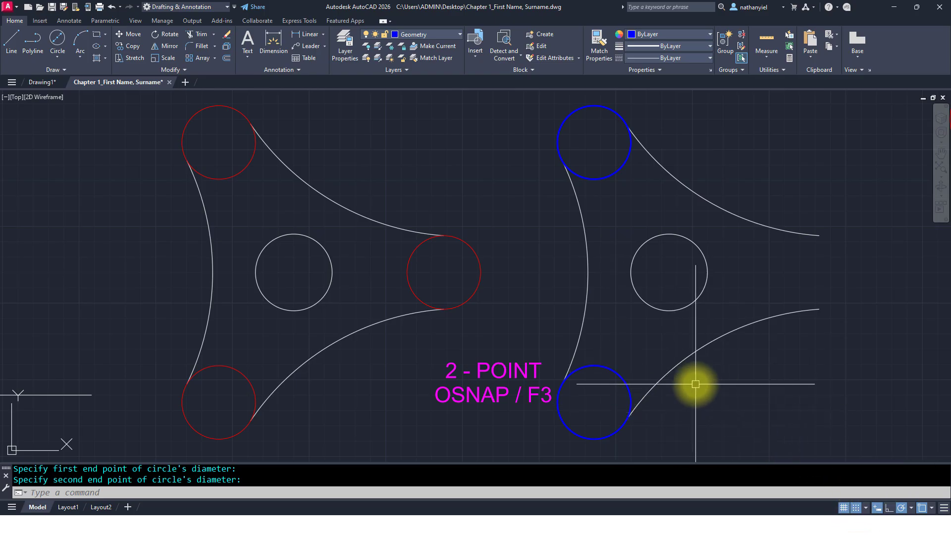
Step: Turn snap mode off and draw a 2-Point circle between the arc endpoints at the shape's right corner
{"action": "left_click", "coordinate": [857, 508]}
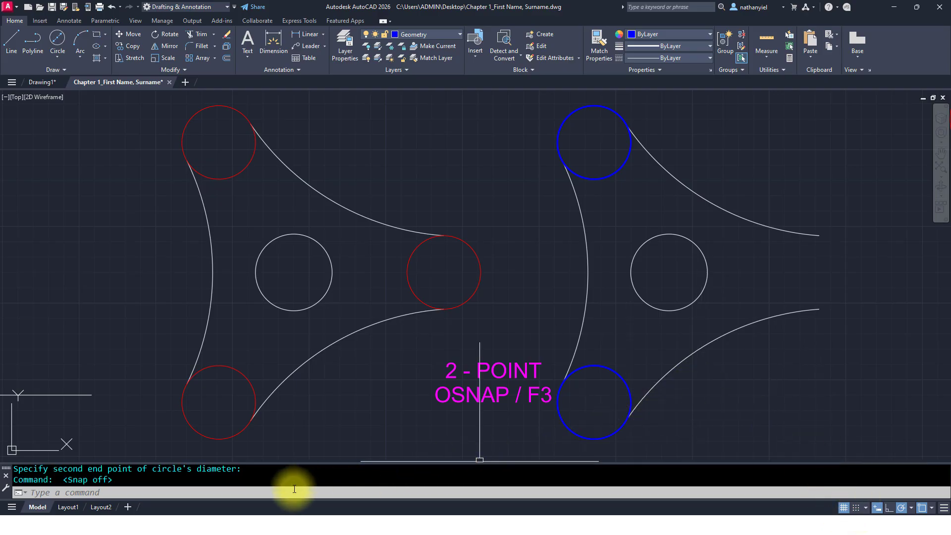
{"action": "key", "text": "Return"}
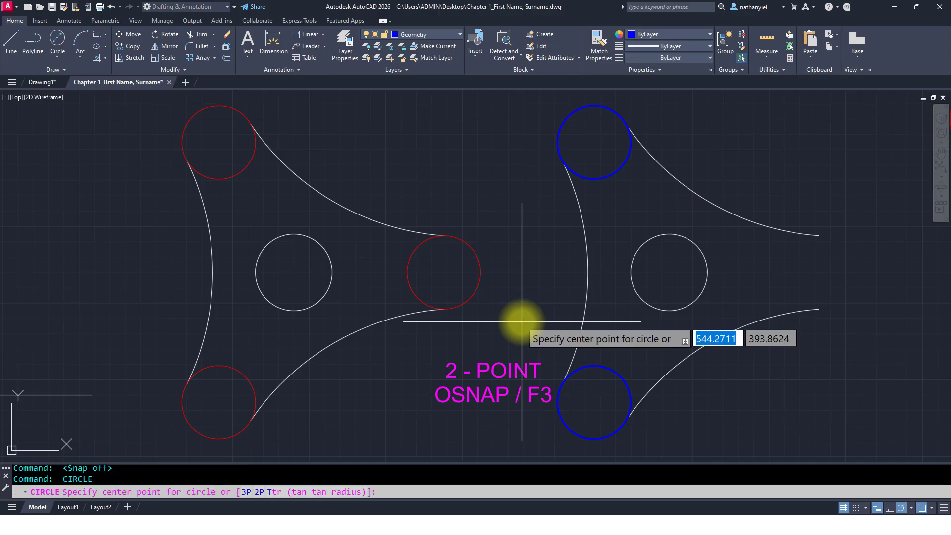
{"action": "left_click", "coordinate": [260, 492]}
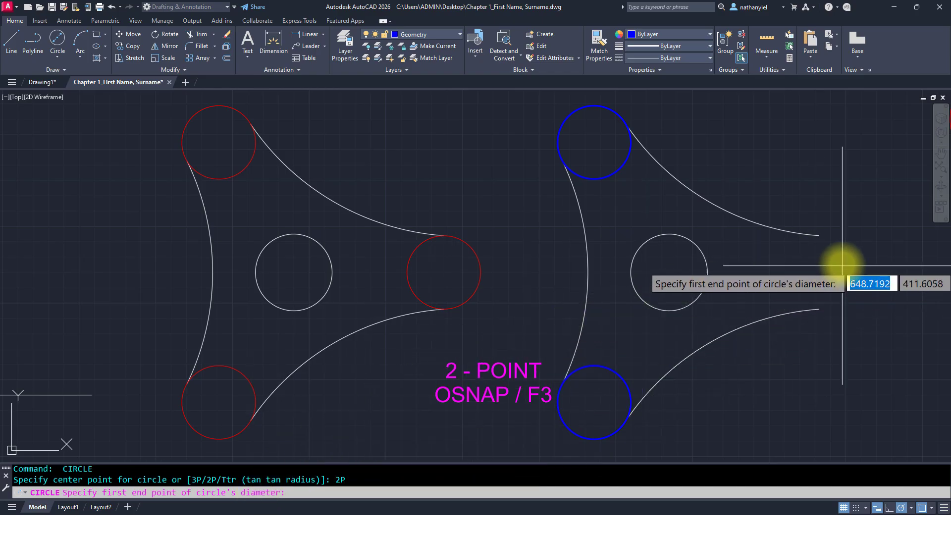
{"action": "left_click", "coordinate": [818, 236]}
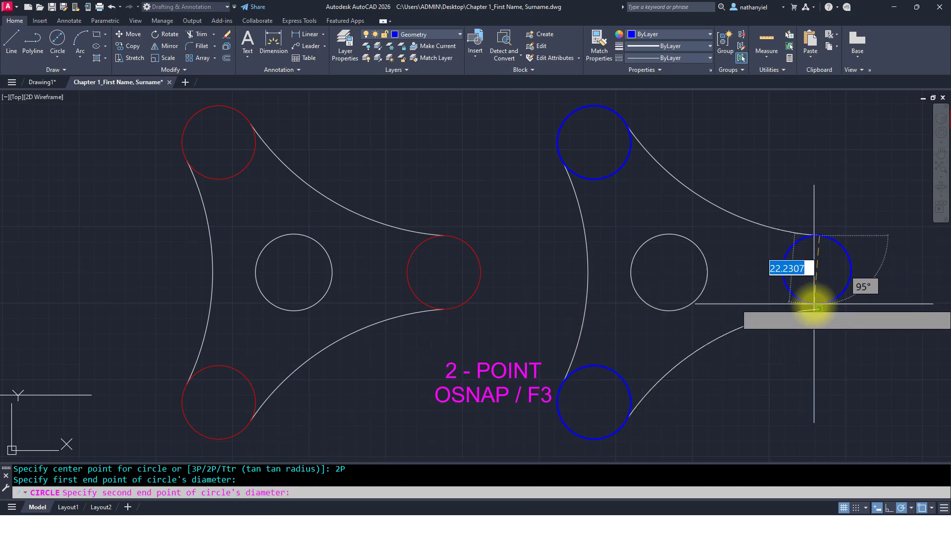
{"action": "left_click", "coordinate": [817, 309]}
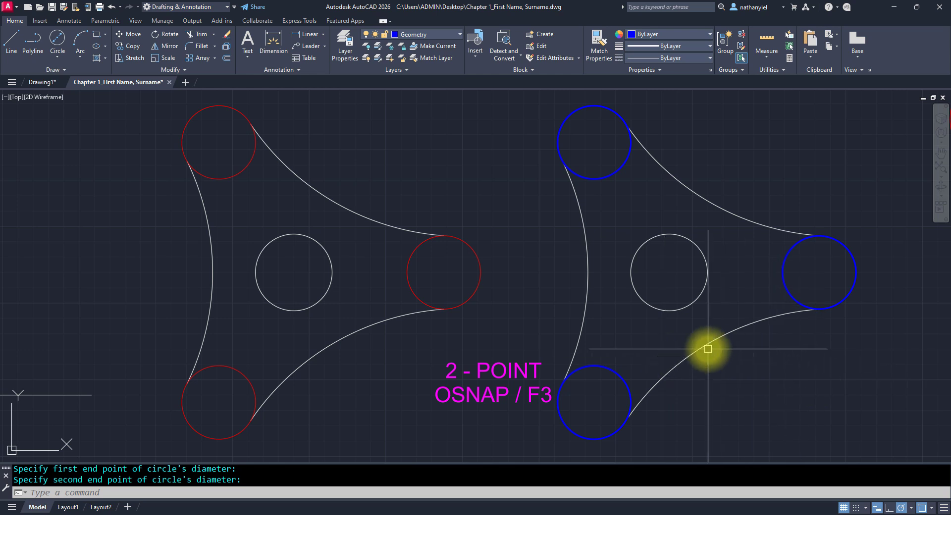
Step: Draw a 3-Point circle through the three corners of the lower triangle in the 3-Point exercise
{"action": "left_click", "coordinate": [58, 59]}
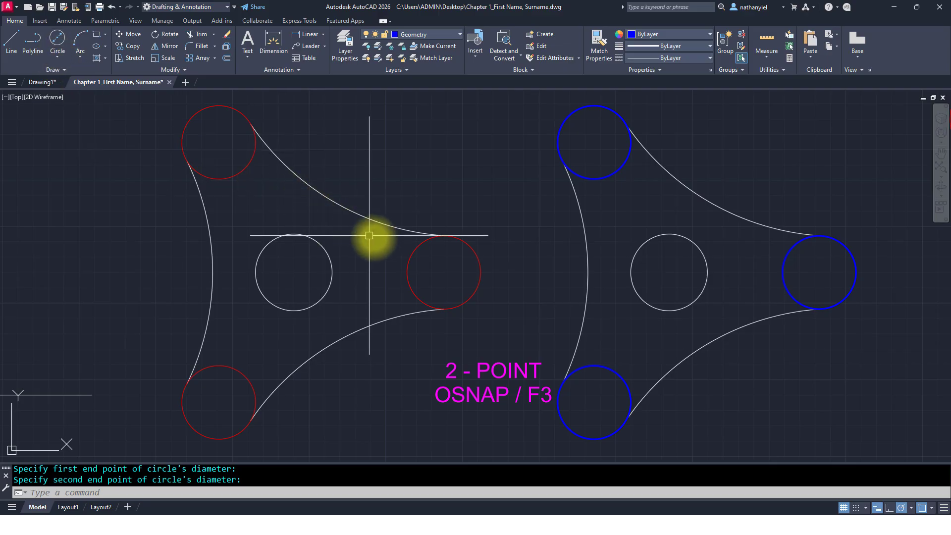
{"action": "scroll", "coordinate": [510, 268], "scroll_direction": "down", "scroll_amount": 2}
{"action": "mouse_move", "coordinate": [712, 308]}
{"action": "middle_mouse_down"}
{"action": "mouse_move", "coordinate": [132, 362]}
{"action": "mouse_move", "coordinate": [172, 361]}
{"action": "middle_mouse_up"}
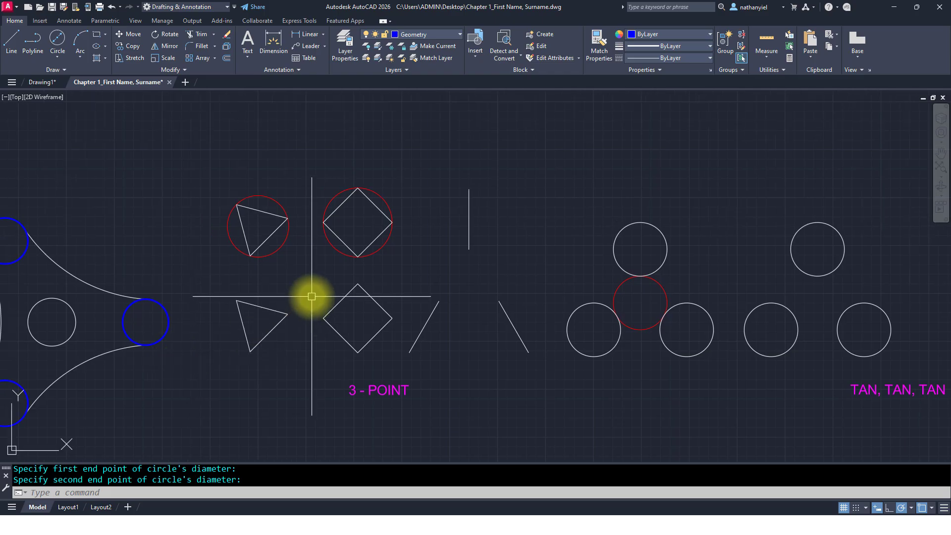
{"action": "scroll", "coordinate": [312, 296], "scroll_direction": "up", "scroll_amount": 2}
{"action": "middle_click_drag", "start_coordinate": [312, 296], "coordinate": [385, 296]}
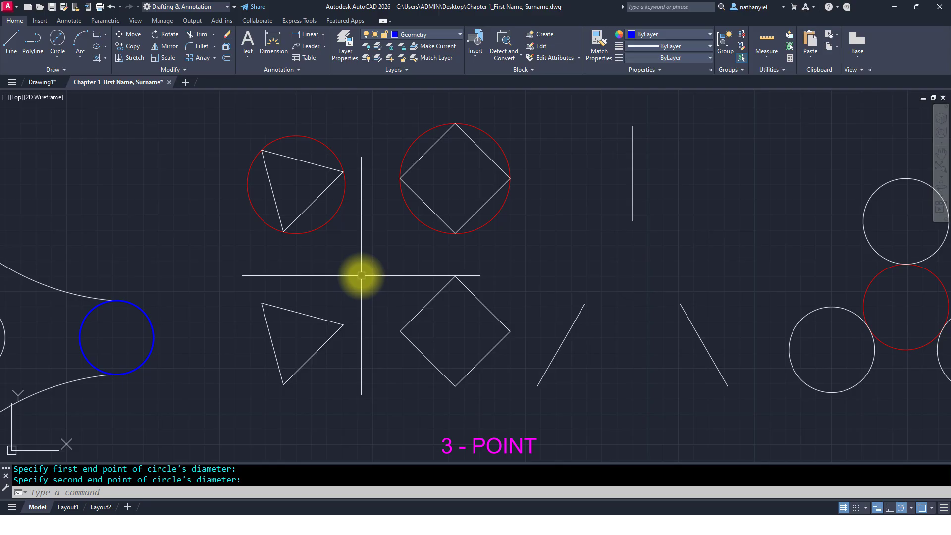
{"action": "key", "text": "Return"}
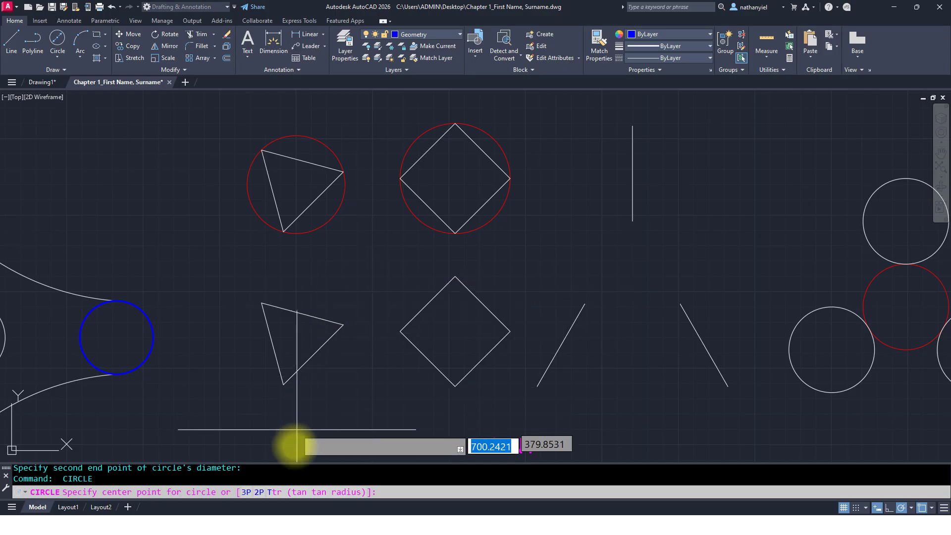
{"action": "left_click", "coordinate": [246, 493]}
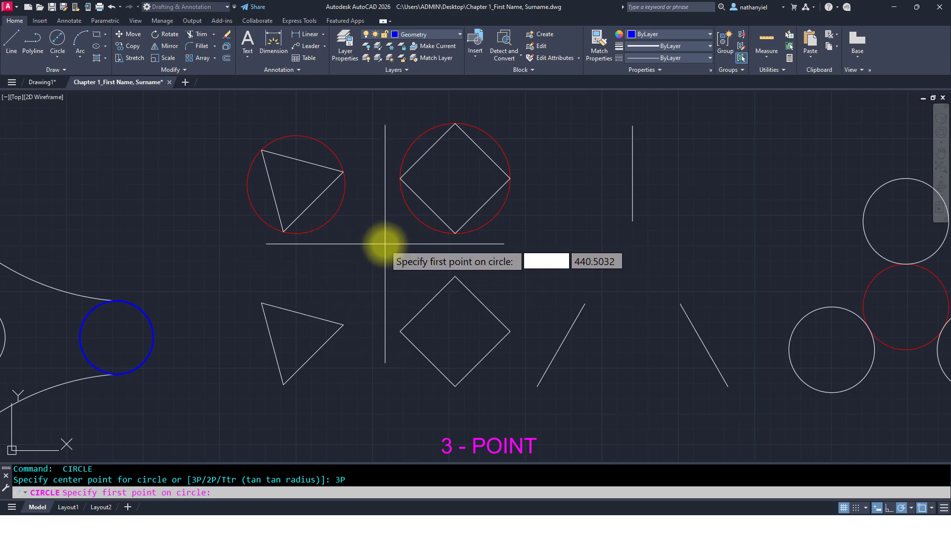
{"action": "left_click", "coordinate": [261, 303]}
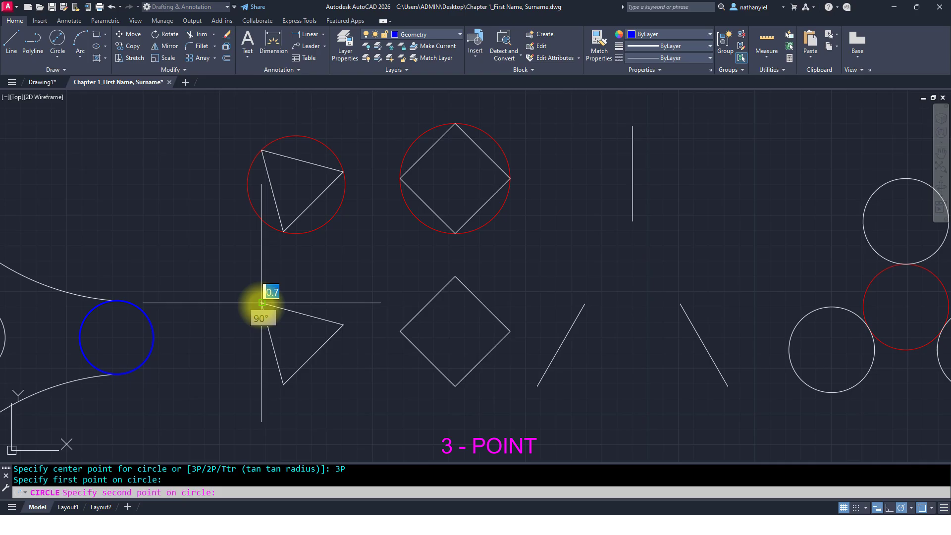
{"action": "left_click", "coordinate": [344, 324]}
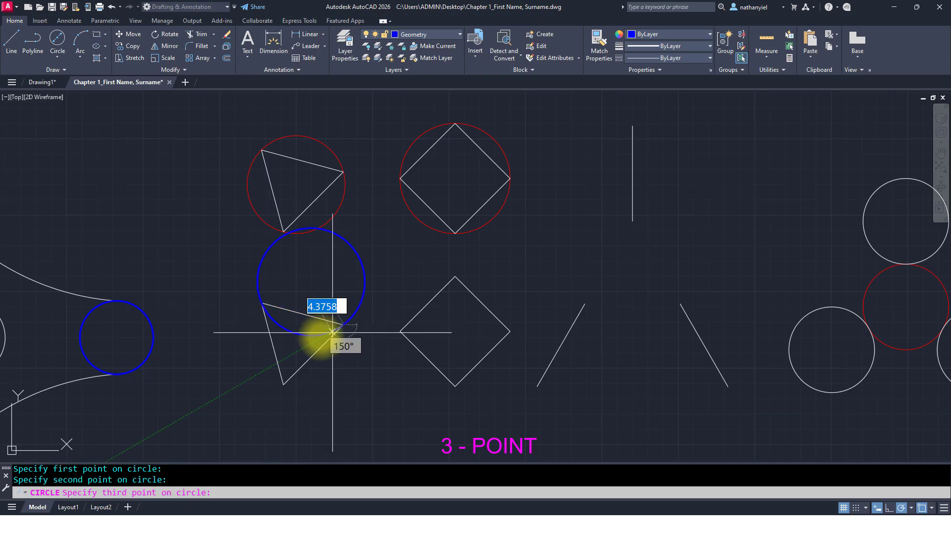
{"action": "left_click", "coordinate": [284, 384]}
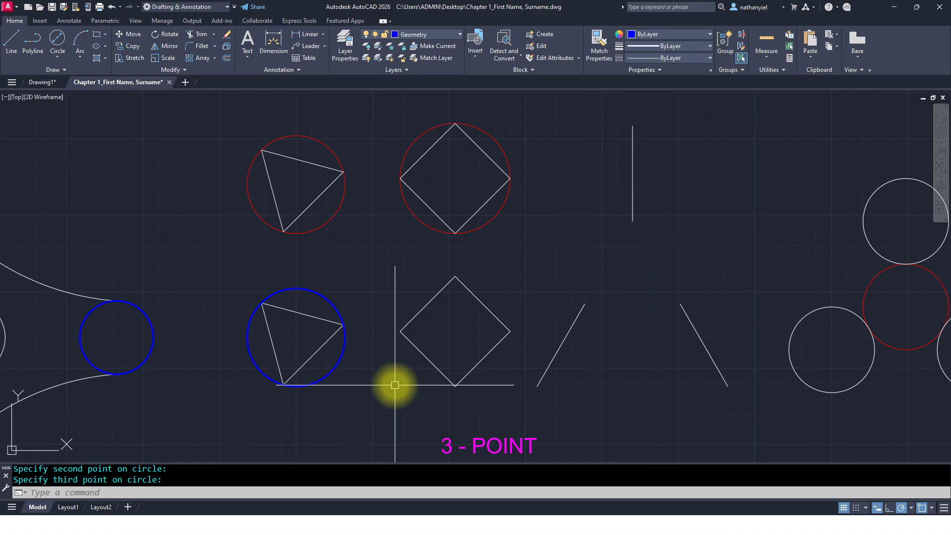
Step: Draw a 3-Point circle through three corners of the lower diamond
{"action": "key", "text": "Return"}
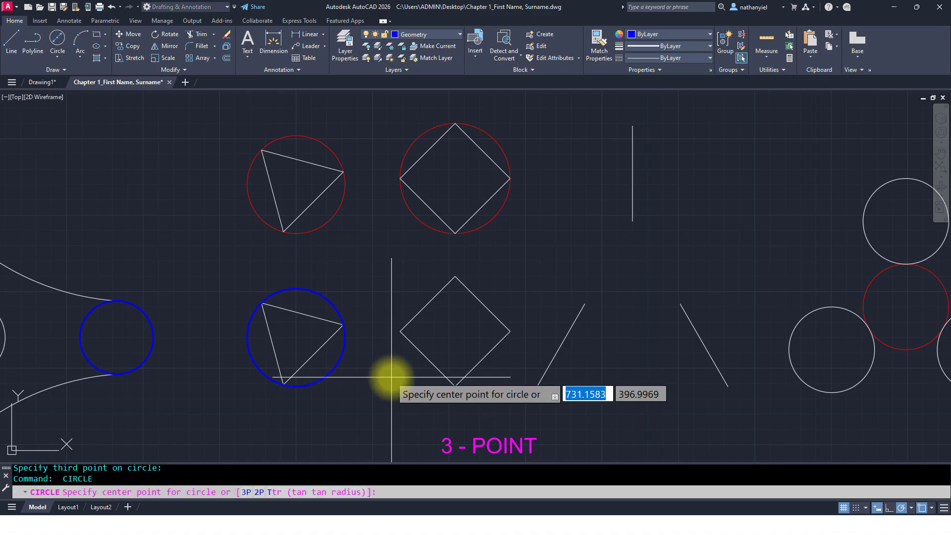
{"action": "left_click", "coordinate": [247, 493]}
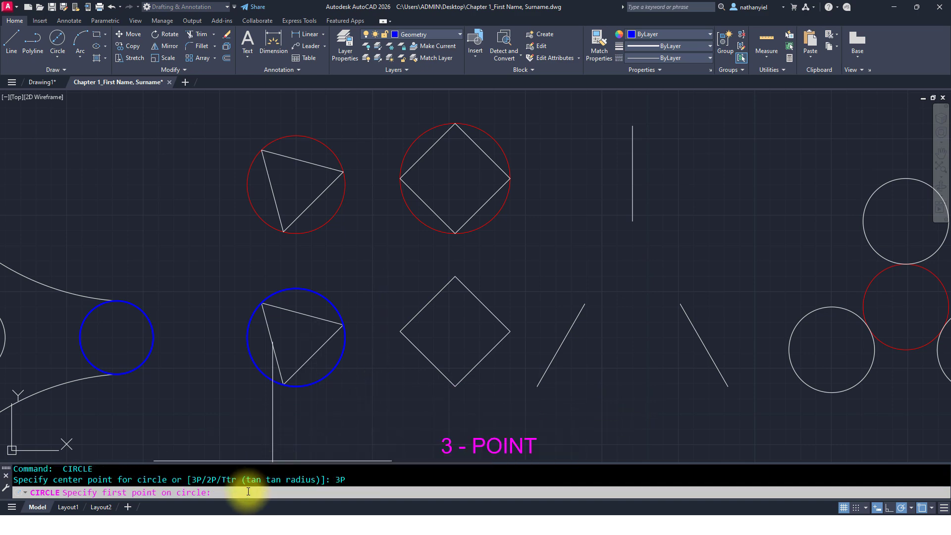
{"action": "left_click", "coordinate": [400, 331]}
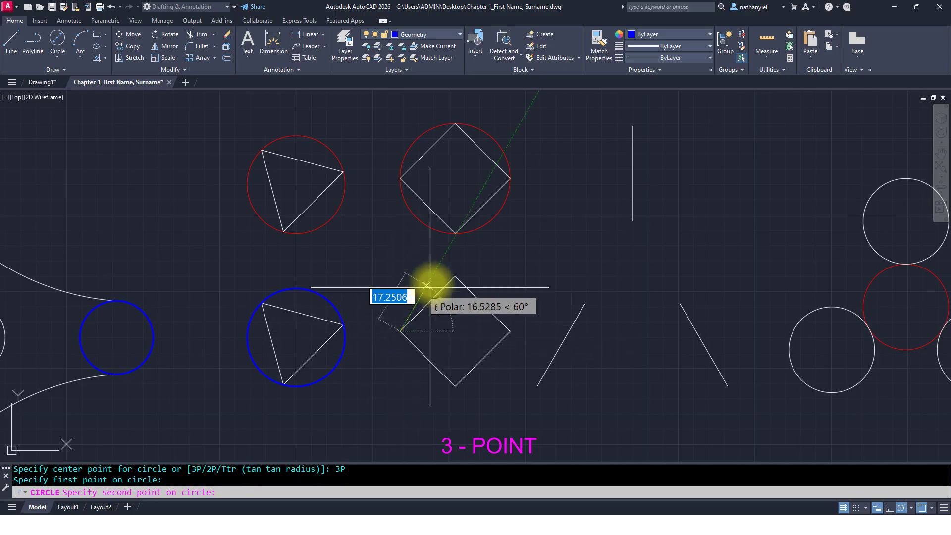
{"action": "left_click", "coordinate": [455, 276]}
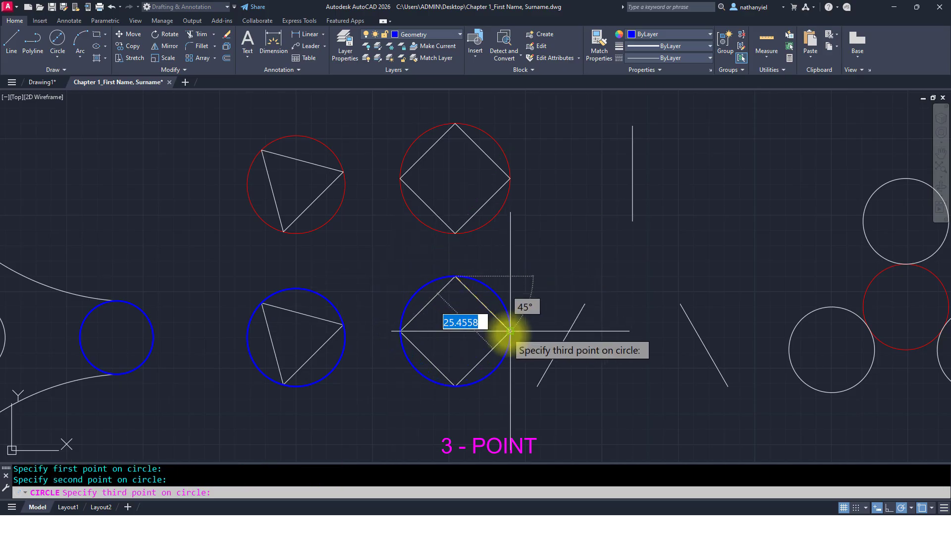
{"action": "left_click", "coordinate": [510, 331]}
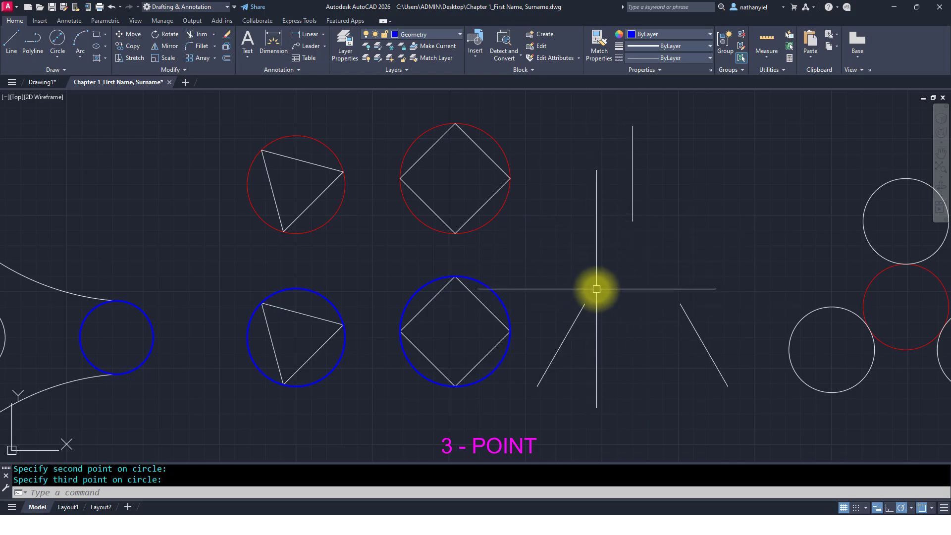
Step: Draw a 3-Point circle through the inner endpoints of the three lines in the 3-Point exercise
{"action": "left_click", "coordinate": [346, 346]}
{"action": "key", "text": "Return"}
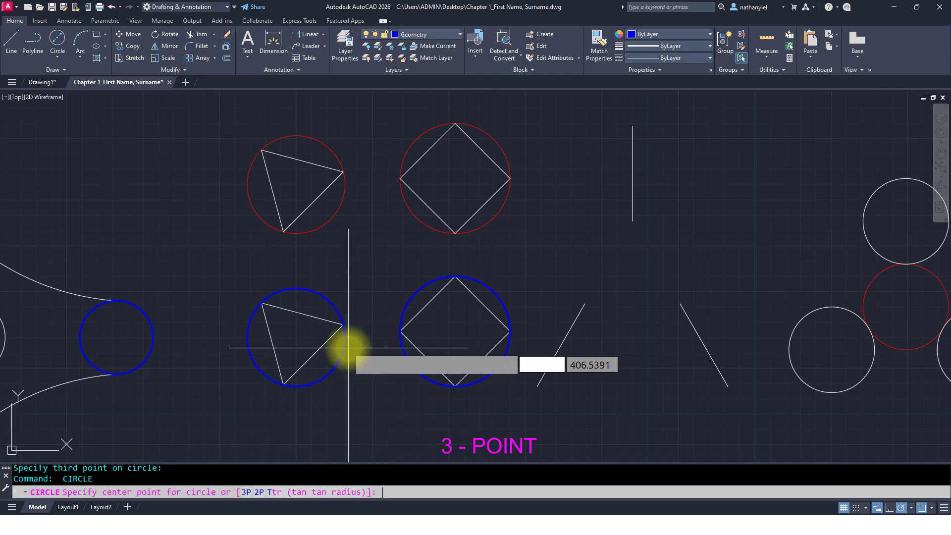
{"action": "left_click", "coordinate": [245, 492]}
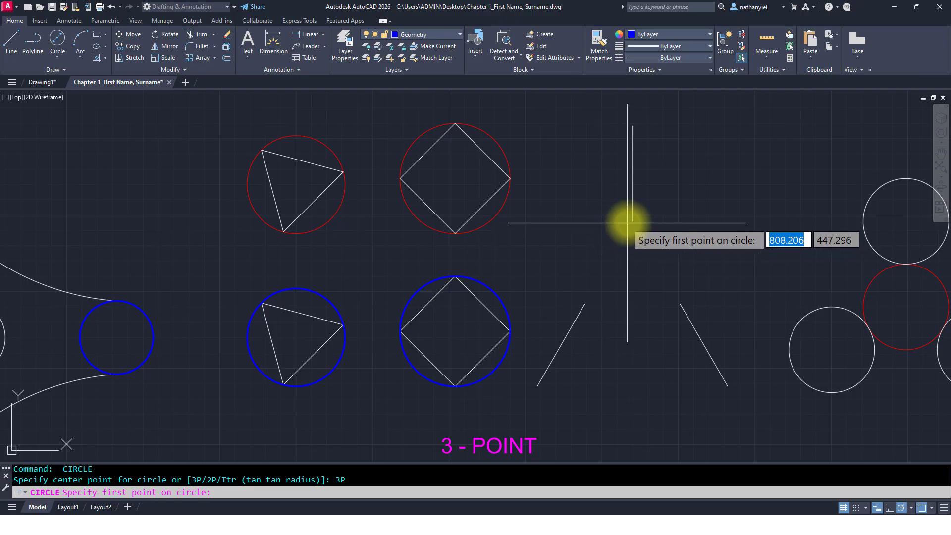
{"action": "left_click", "coordinate": [632, 221]}
{"action": "left_click", "coordinate": [681, 304]}
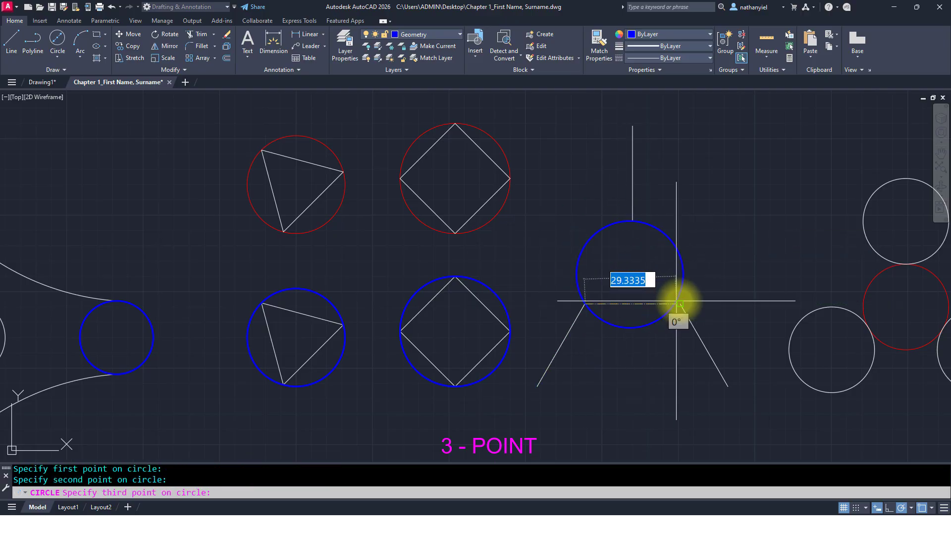
{"action": "left_click", "coordinate": [585, 304]}
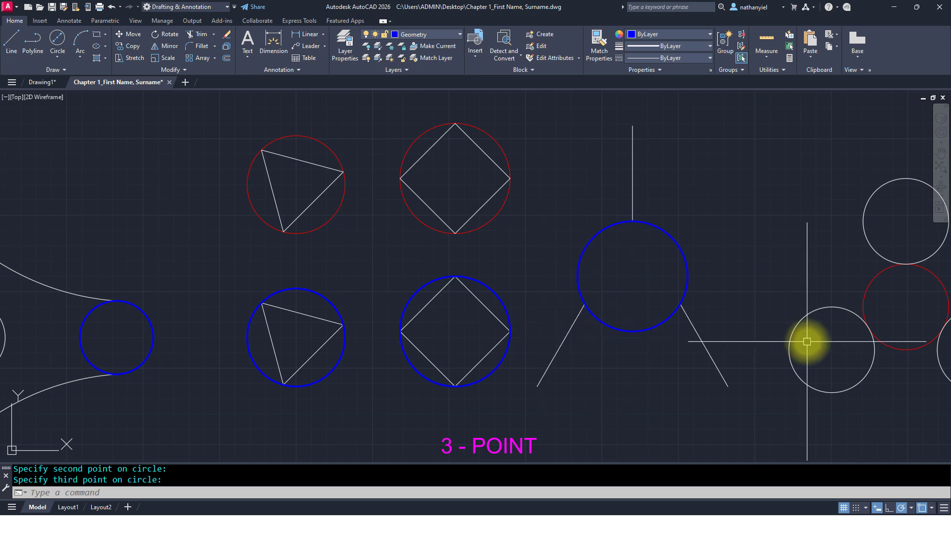
Step: Draw a Tan, Tan, Radius circle of radius 20 tangent to the tops of the second pair of circles
{"action": "left_click", "coordinate": [57, 57]}
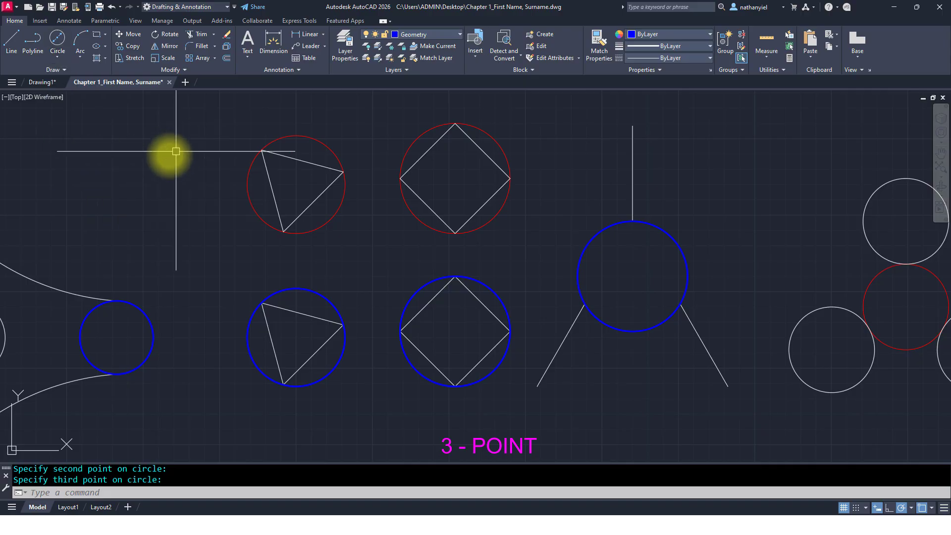
{"action": "mouse_move", "coordinate": [759, 351]}
{"action": "middle_mouse_down"}
{"action": "mouse_move", "coordinate": [484, 321]}
{"action": "mouse_move", "coordinate": [412, 340]}
{"action": "middle_mouse_up"}
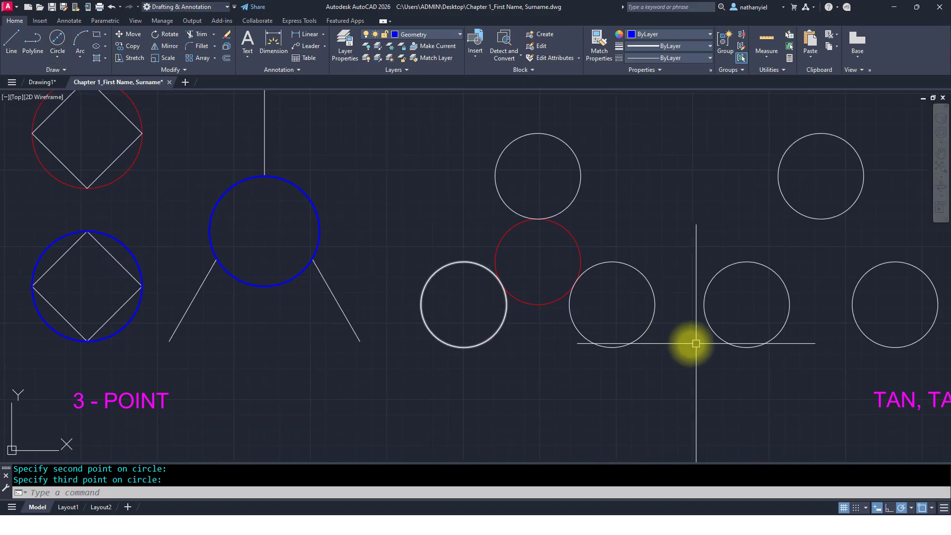
{"action": "mouse_move", "coordinate": [676, 343]}
{"action": "middle_mouse_down"}
{"action": "mouse_move", "coordinate": [546, 338]}
{"action": "mouse_move", "coordinate": [796, 339]}
{"action": "middle_mouse_up"}
{"action": "scroll", "coordinate": [692, 333], "scroll_direction": "down", "scroll_amount": 2}
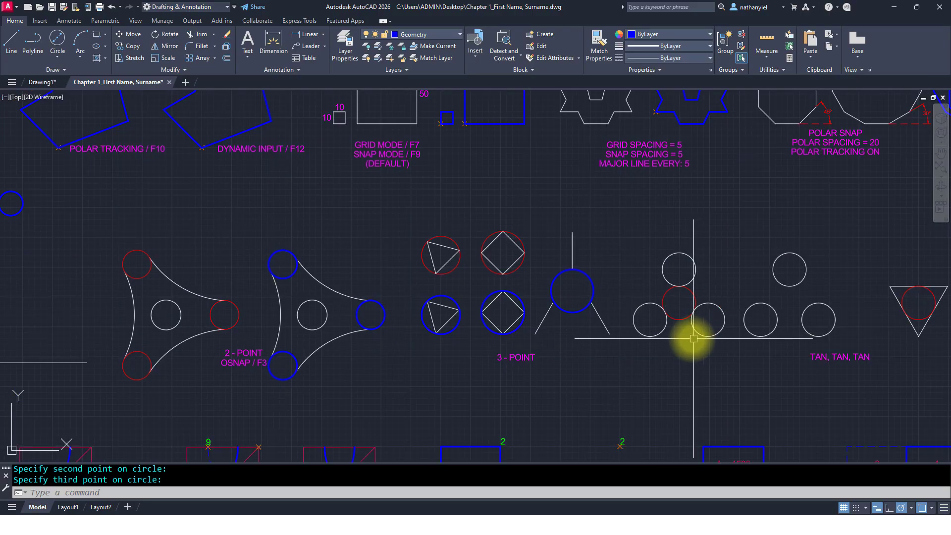
{"action": "middle_click_drag", "start_coordinate": [427, 338], "coordinate": [660, 342]}
{"action": "middle_click_drag", "start_coordinate": [382, 350], "coordinate": [735, 343]}
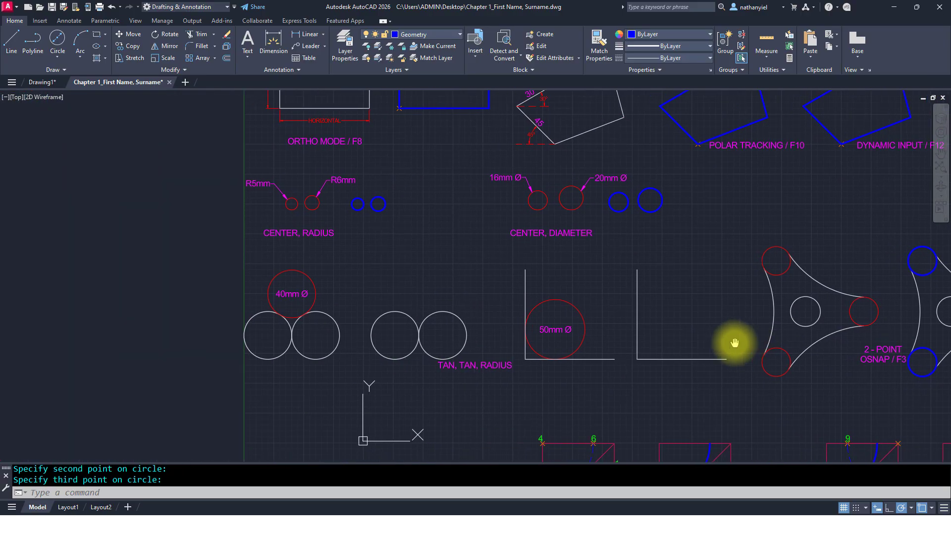
{"action": "scroll", "coordinate": [402, 341], "scroll_direction": "up", "scroll_amount": 4}
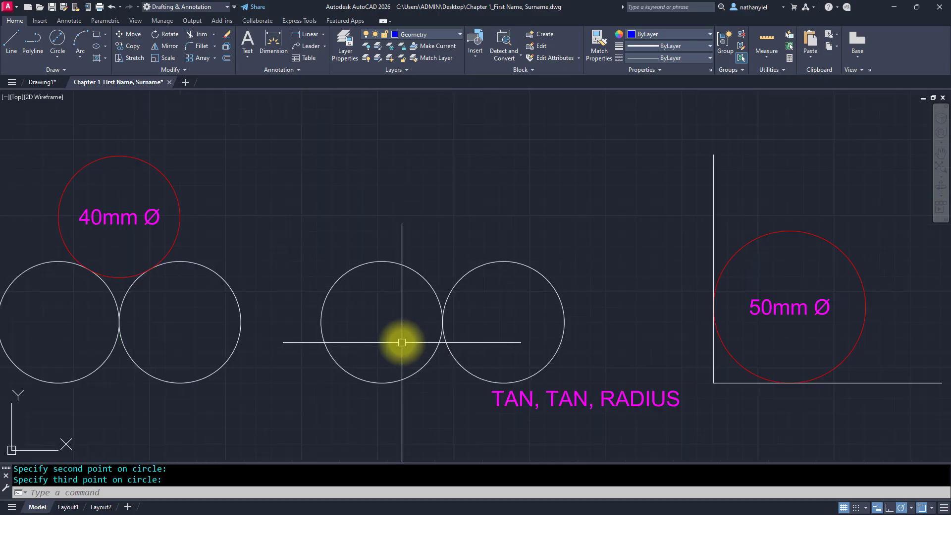
{"action": "mouse_move", "coordinate": [401, 342]}
{"action": "middle_mouse_down"}
{"action": "mouse_move", "coordinate": [452, 333]}
{"action": "mouse_move", "coordinate": [431, 331]}
{"action": "middle_mouse_up"}
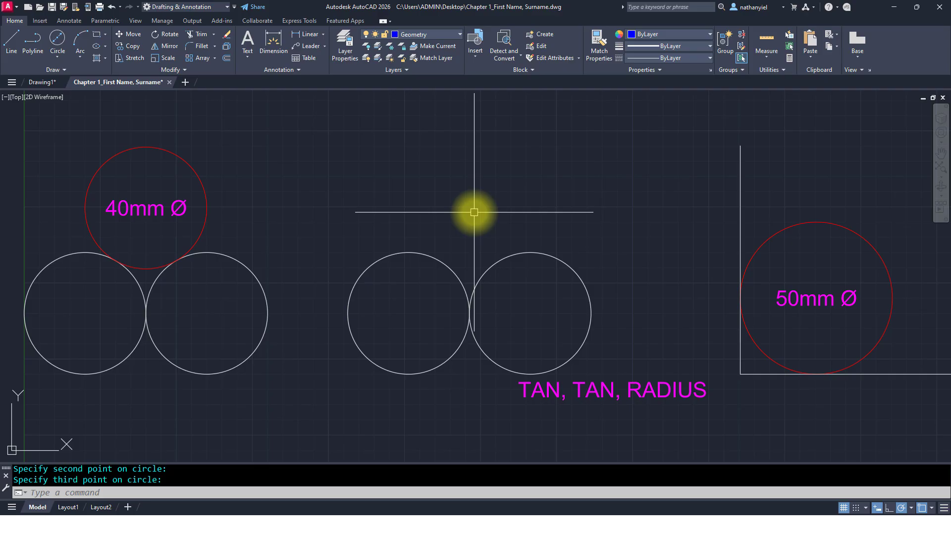
{"action": "key", "text": "Return"}
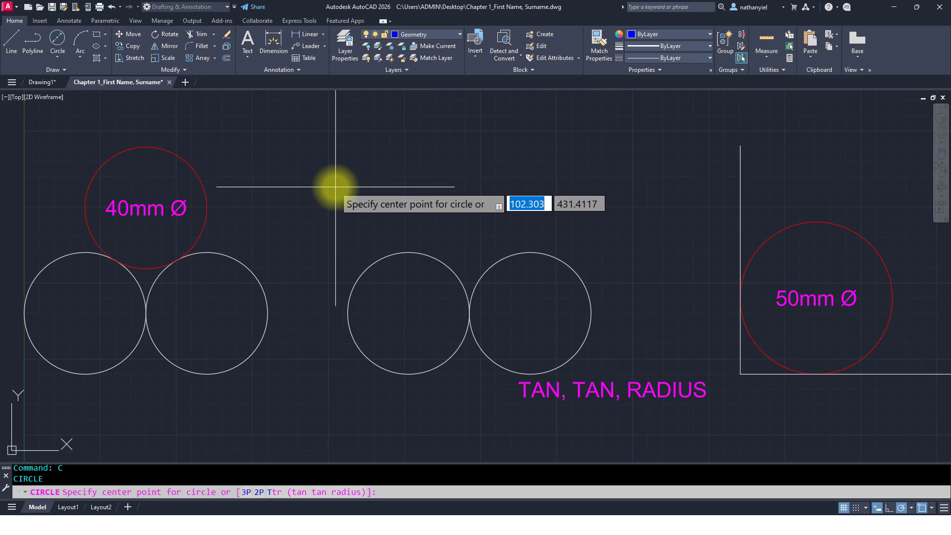
{"action": "type", "text": "T"}
{"action": "key", "text": "Return"}
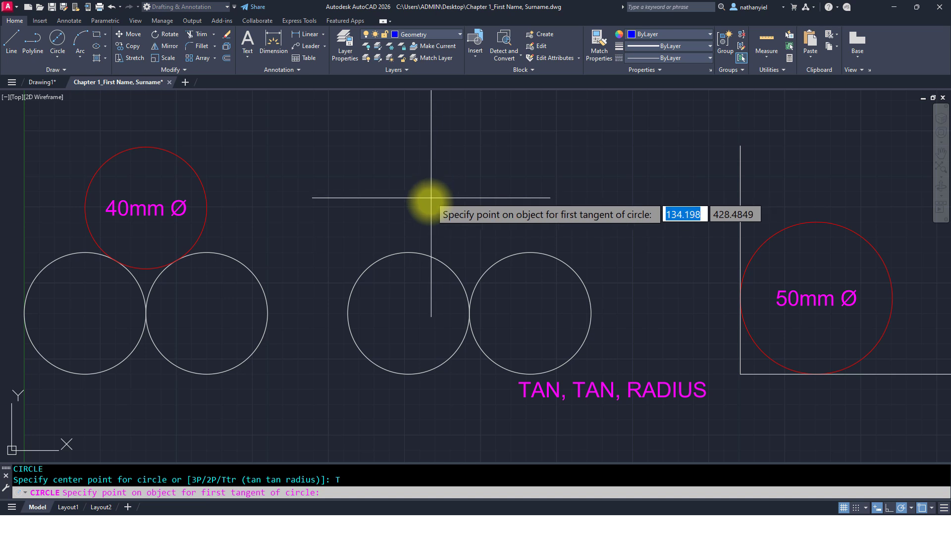
{"action": "left_click", "coordinate": [429, 252]}
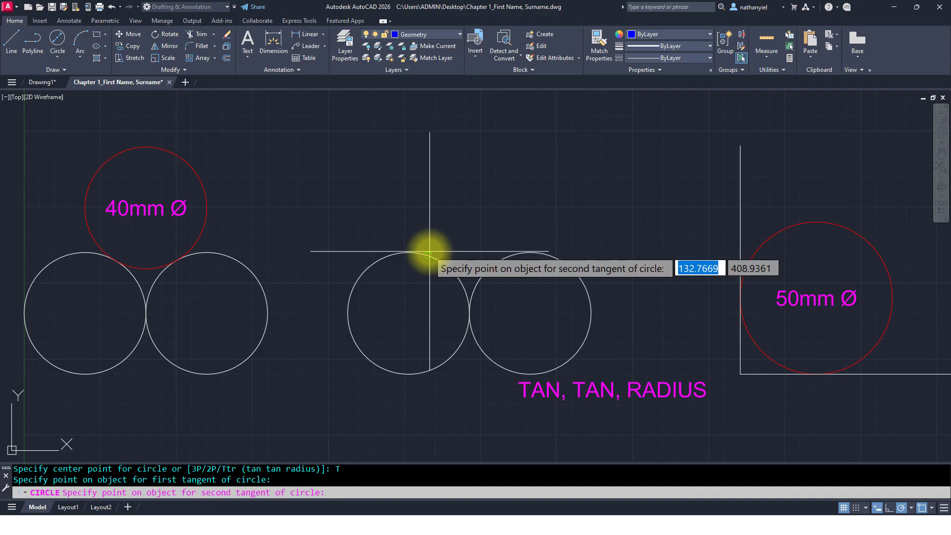
{"action": "left_click", "coordinate": [501, 255]}
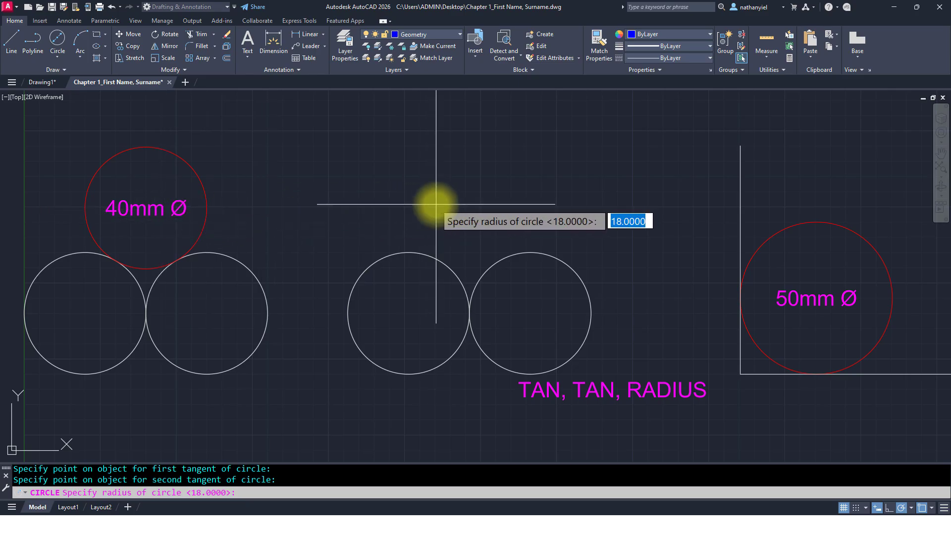
{"action": "type", "text": "20"}
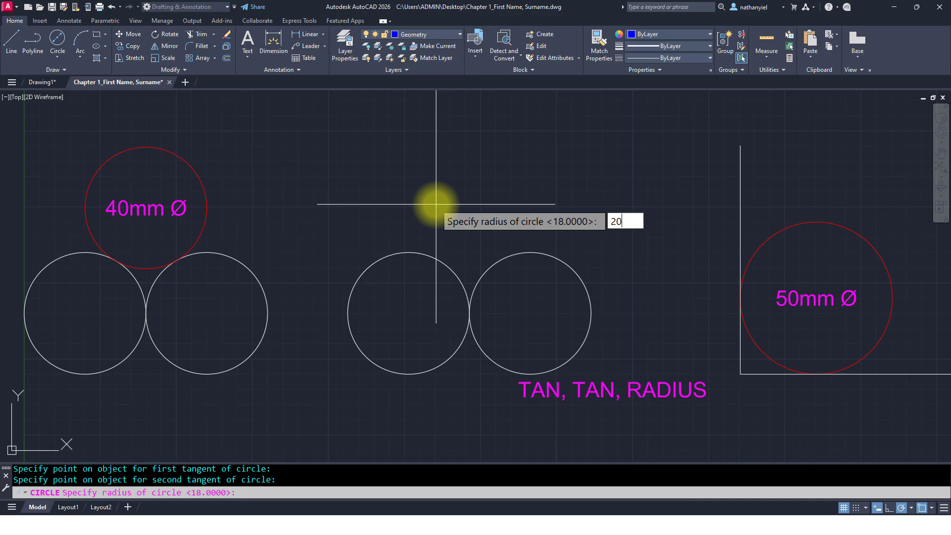
{"action": "key", "text": "Return"}
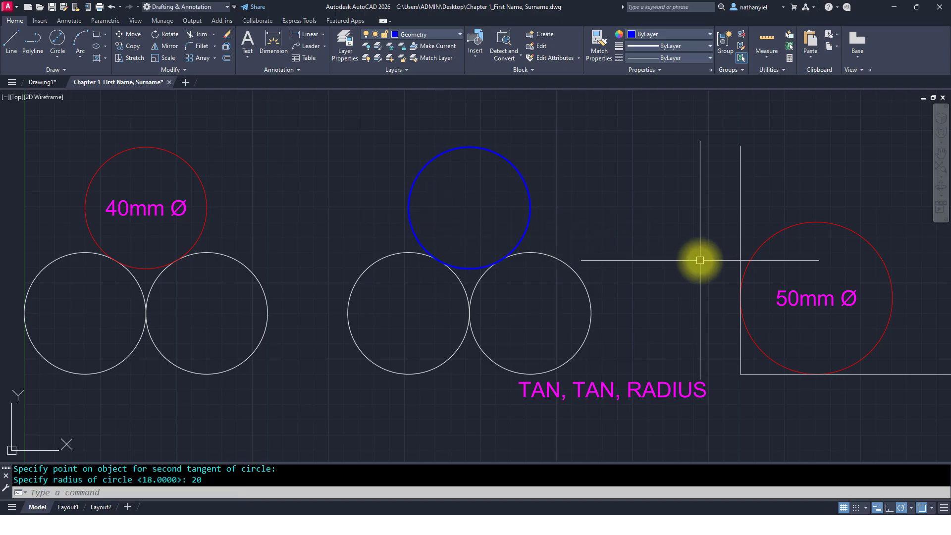
{"action": "middle_click_drag", "start_coordinate": [699, 257], "coordinate": [208, 259]}
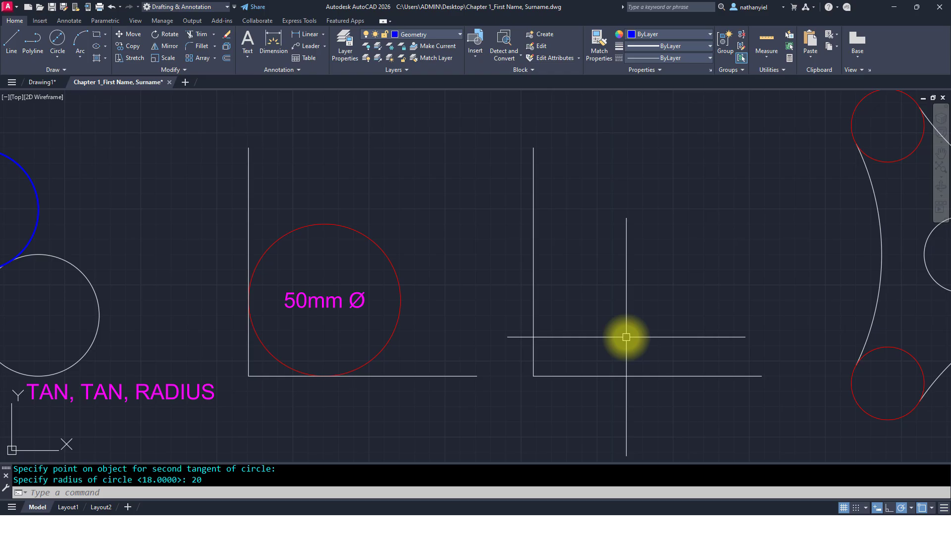
Step: Draw a Tan, Tan, Radius circle of radius 25 tangent to both lines of the second corner
{"action": "type", "text": "c"}
{"action": "key", "text": "Return"}
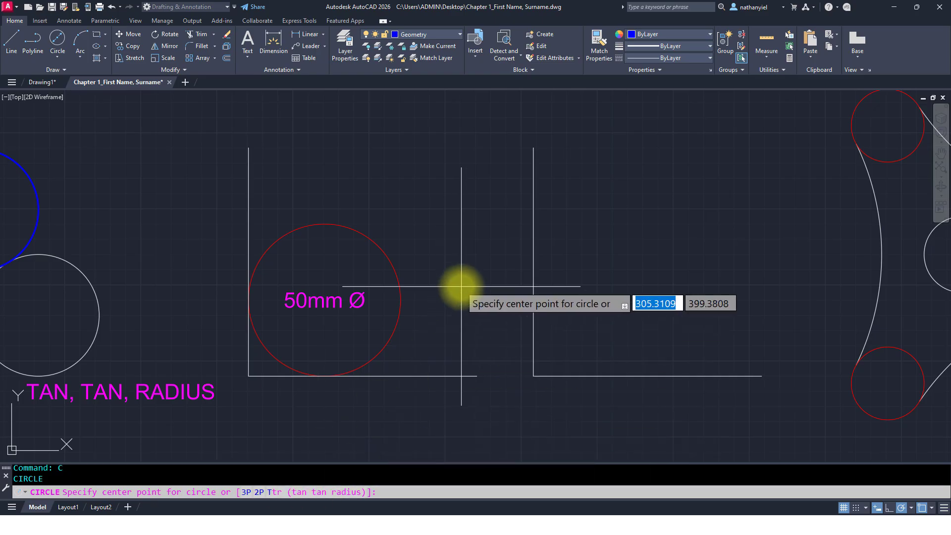
{"action": "type", "text": "T"}
{"action": "key", "text": "Return"}
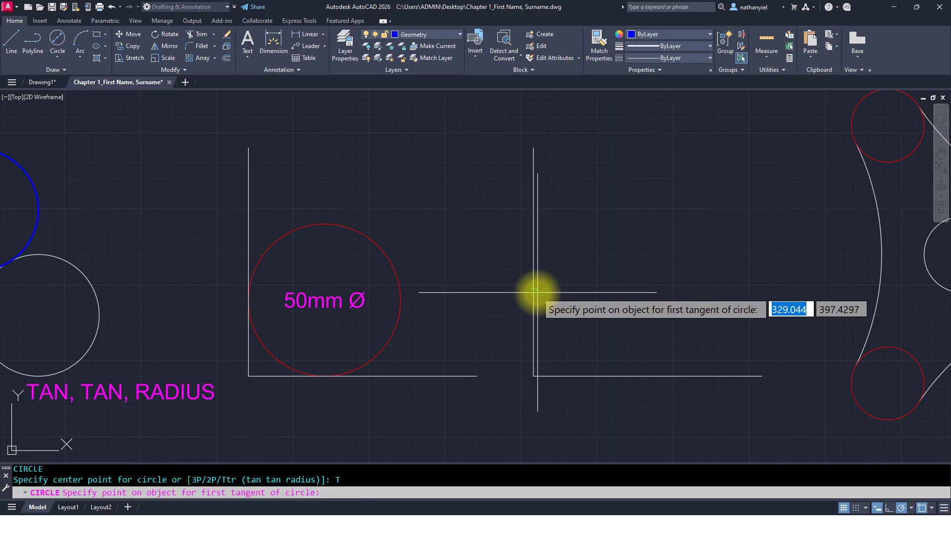
{"action": "left_click", "coordinate": [534, 292]}
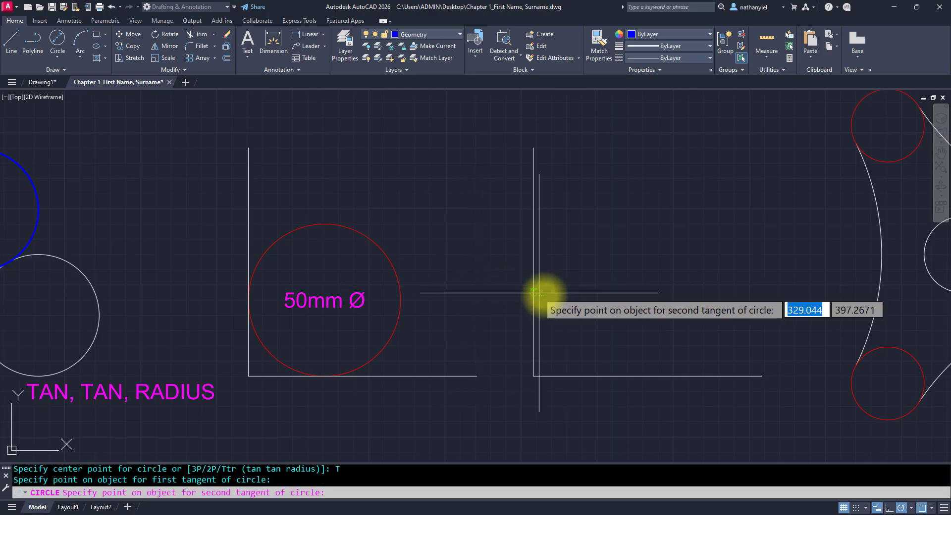
{"action": "left_click", "coordinate": [609, 374]}
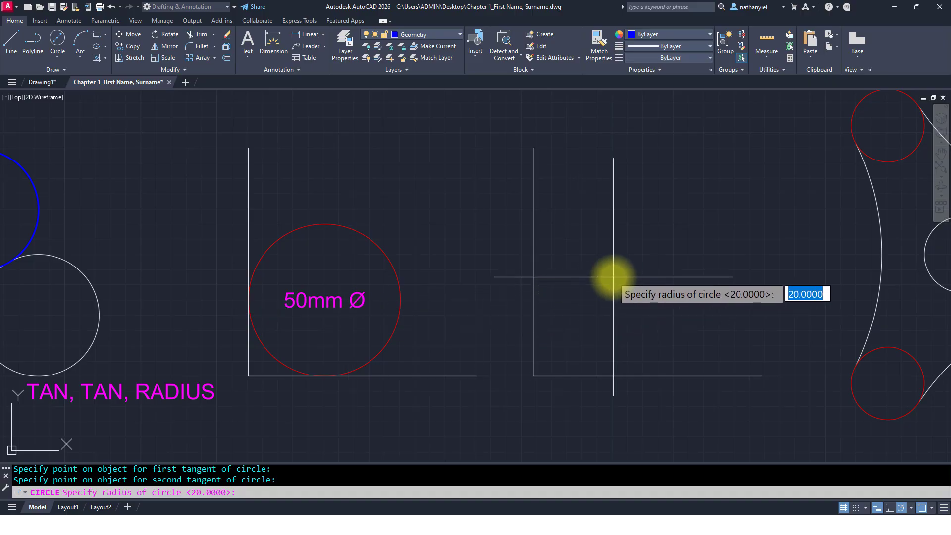
{"action": "type", "text": "25"}
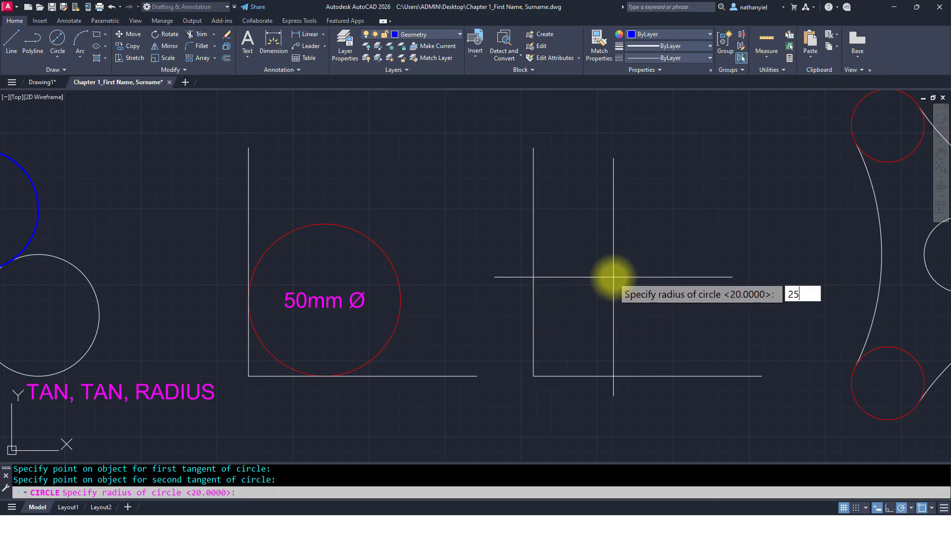
{"action": "key", "text": "Return"}
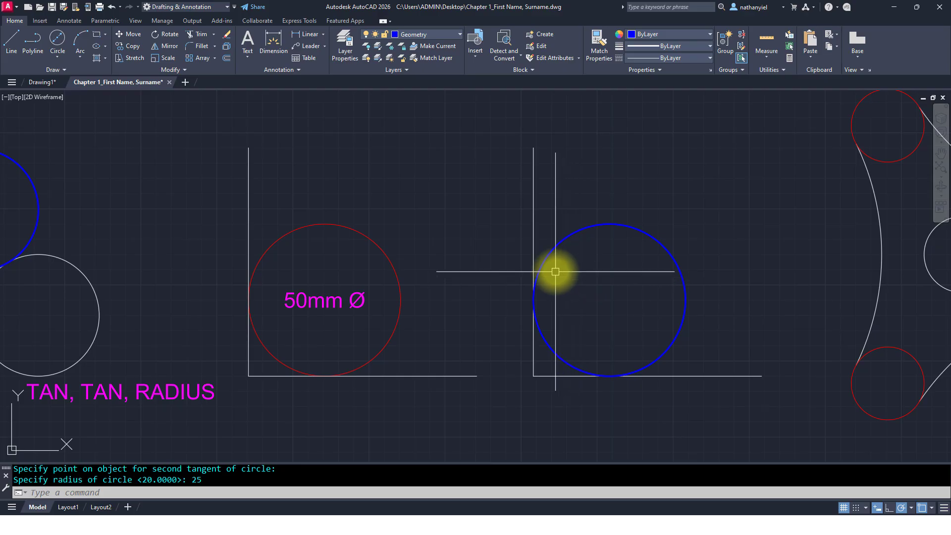
{"action": "scroll", "coordinate": [567, 272], "scroll_direction": "down", "scroll_amount": 4}
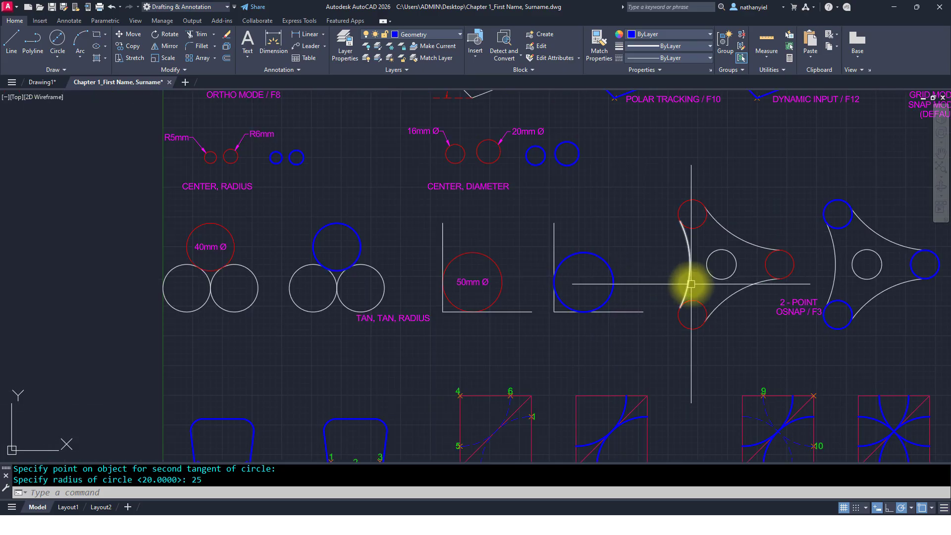
{"action": "middle_click_drag", "start_coordinate": [691, 285], "coordinate": [287, 273]}
{"action": "middle_click_drag", "start_coordinate": [639, 283], "coordinate": [170, 299]}
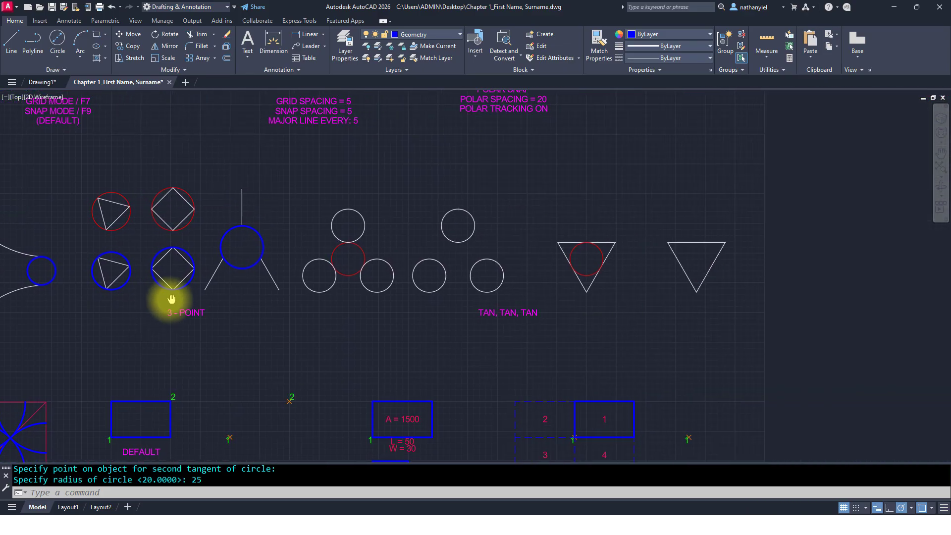
{"action": "scroll", "coordinate": [441, 300], "scroll_direction": "up", "scroll_amount": 3}
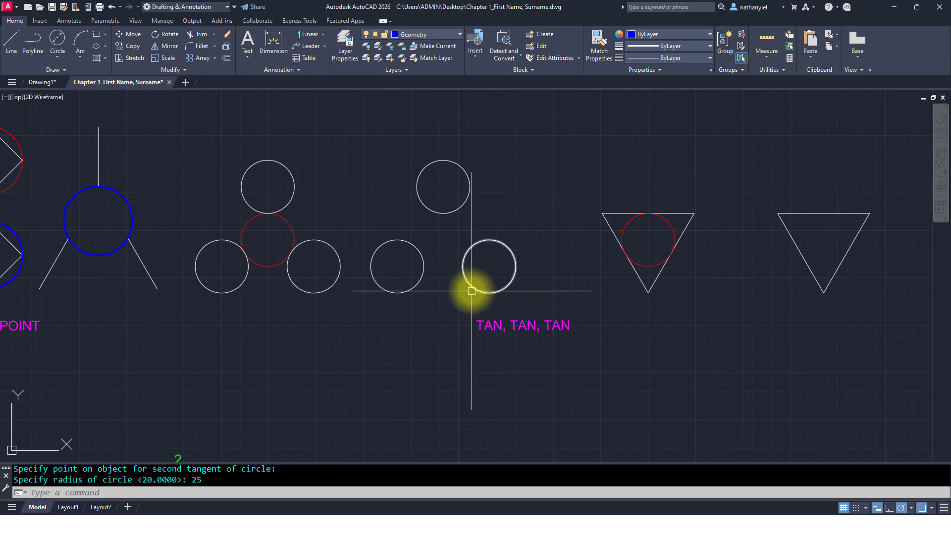
{"action": "scroll", "coordinate": [469, 284], "scroll_direction": "up", "scroll_amount": 2}
{"action": "mouse_move", "coordinate": [470, 283]}
{"action": "middle_mouse_down"}
{"action": "mouse_move", "coordinate": [472, 317]}
{"action": "mouse_move", "coordinate": [557, 340]}
{"action": "middle_mouse_up"}
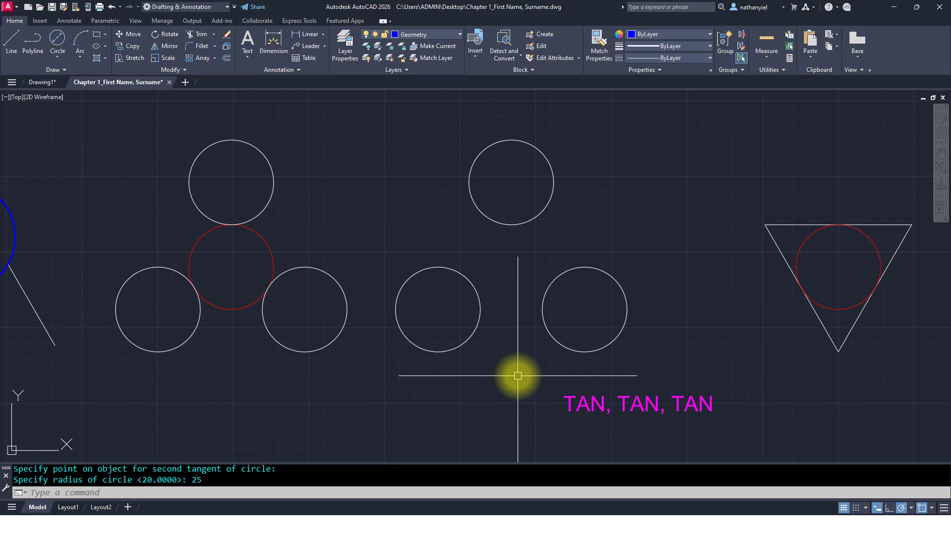
{"action": "type", "text": "c"}
{"action": "key", "text": "Return"}
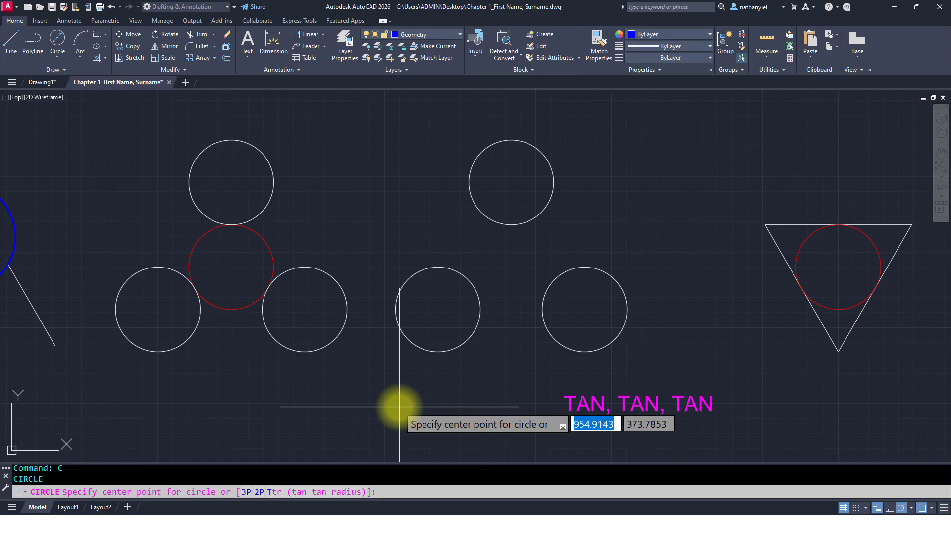
{"action": "key", "text": "Escape"}
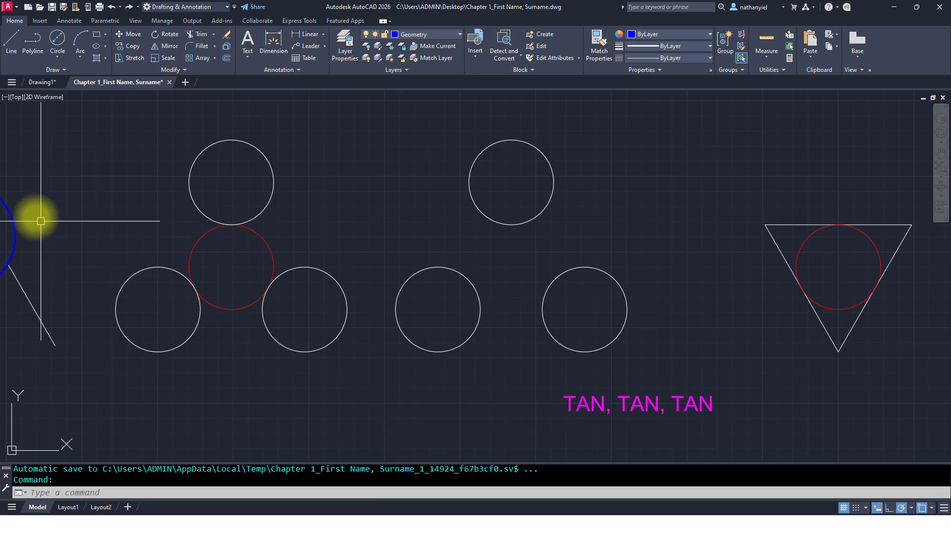
Step: Draw a Tan, Tan, Tan circle tangent to the three circles of the second group
{"action": "left_click", "coordinate": [57, 58]}
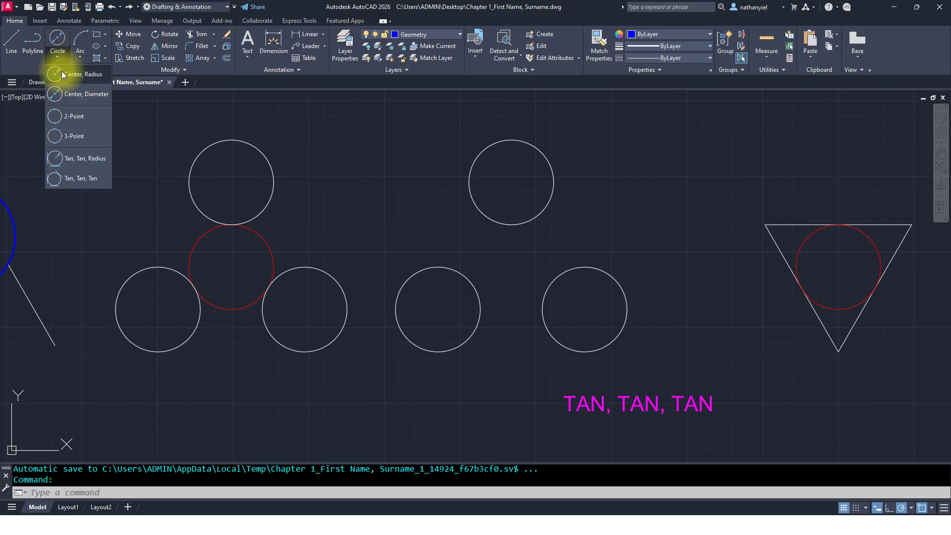
{"action": "left_click", "coordinate": [81, 179]}
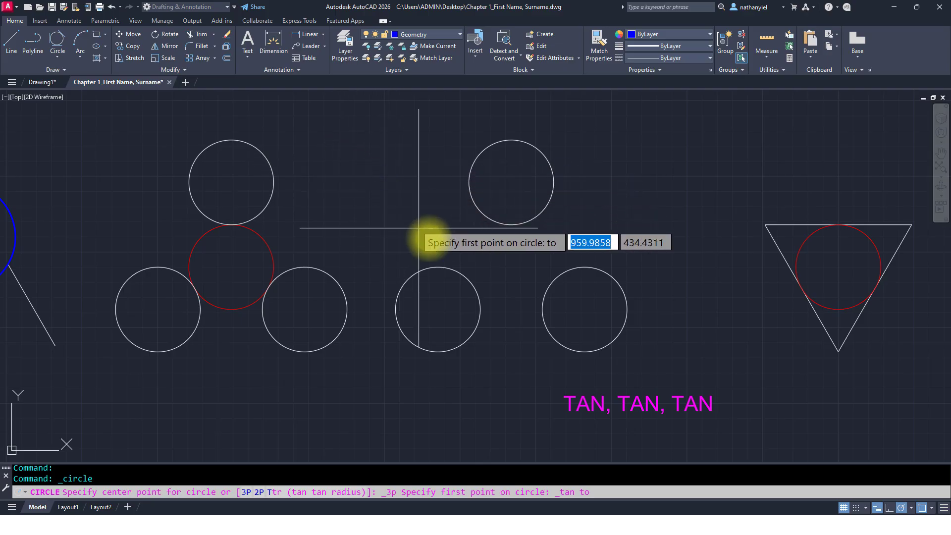
{"action": "left_click", "coordinate": [515, 229]}
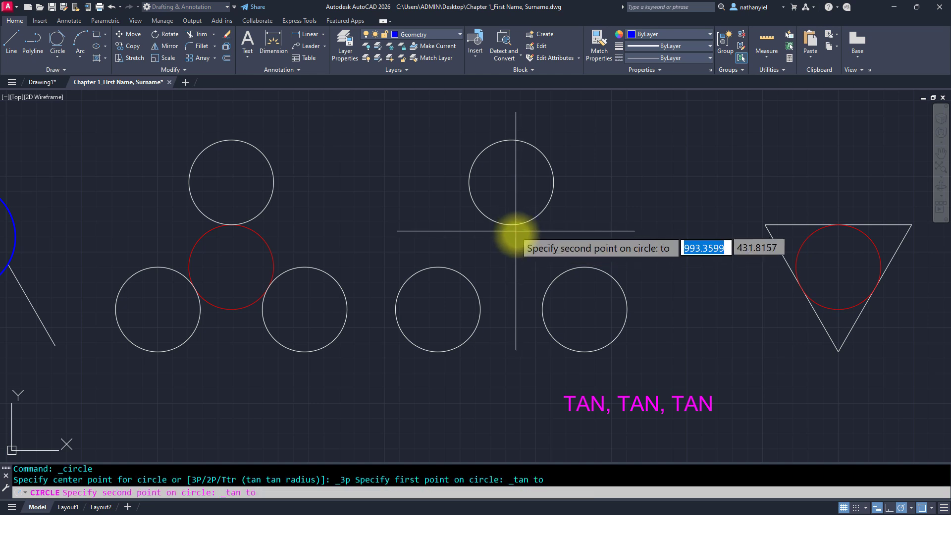
{"action": "left_click", "coordinate": [546, 279]}
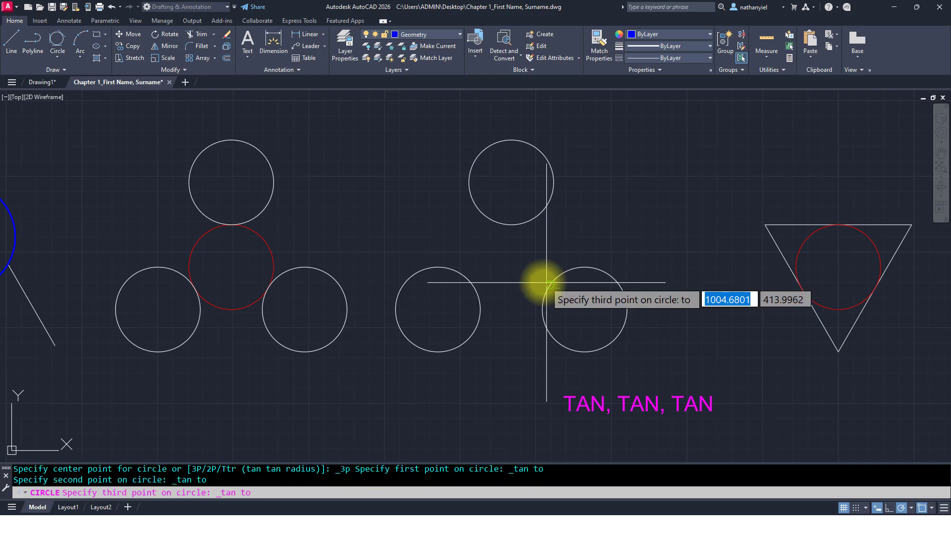
{"action": "left_click", "coordinate": [476, 281]}
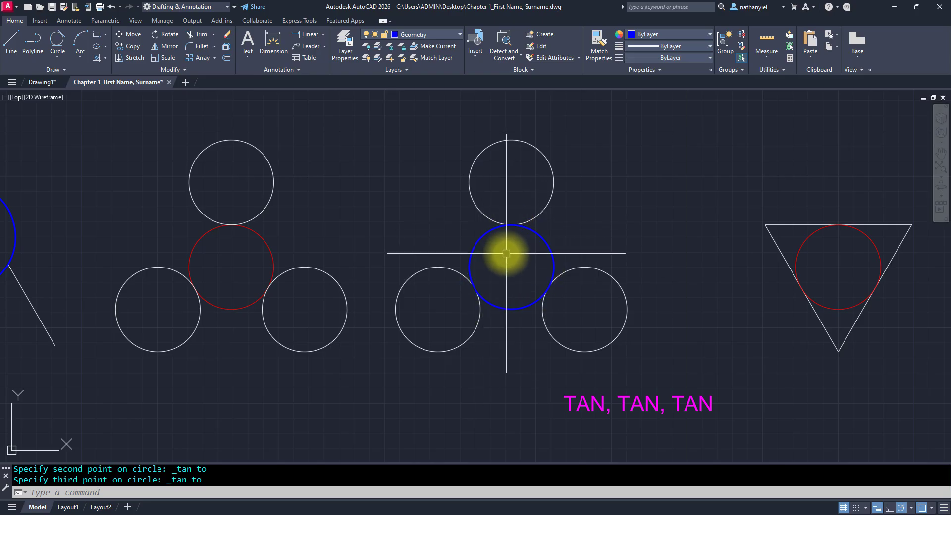
Step: Draw a Tan, Tan, Tan circle inscribed in the second triangle, tangent to its three sides
{"action": "middle_click_drag", "start_coordinate": [707, 308], "coordinate": [302, 308]}
{"action": "middle_click_drag", "start_coordinate": [578, 300], "coordinate": [386, 305]}
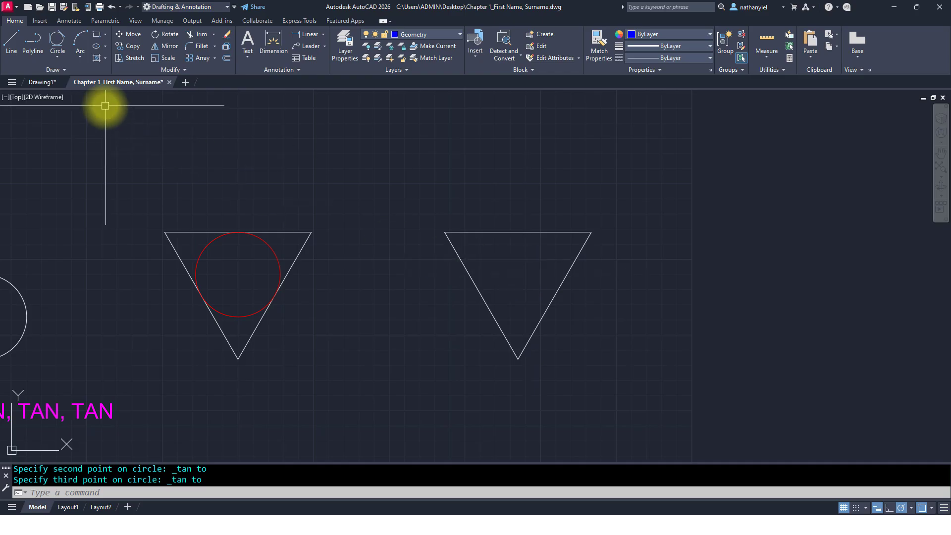
{"action": "left_click", "coordinate": [56, 43]}
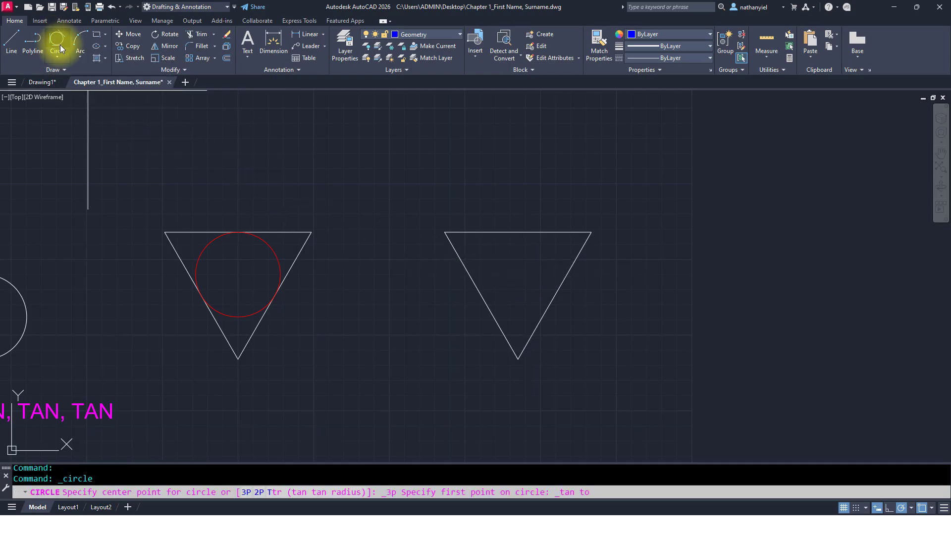
{"action": "left_click", "coordinate": [516, 238]}
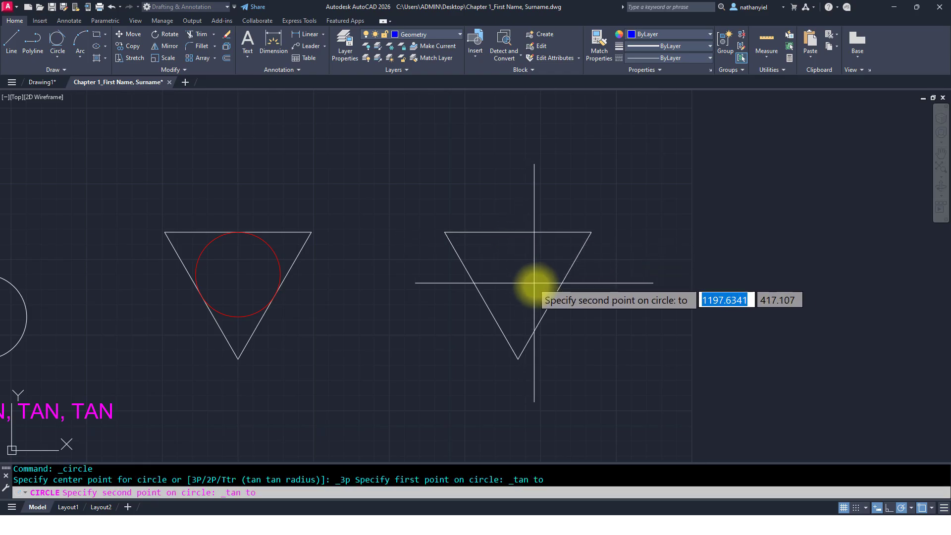
{"action": "left_click", "coordinate": [551, 295]}
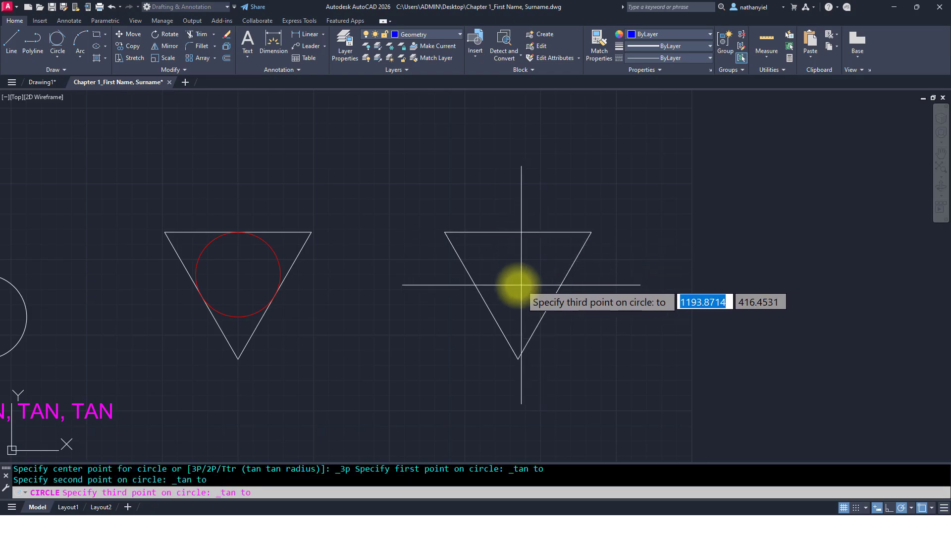
{"action": "left_click", "coordinate": [489, 284]}
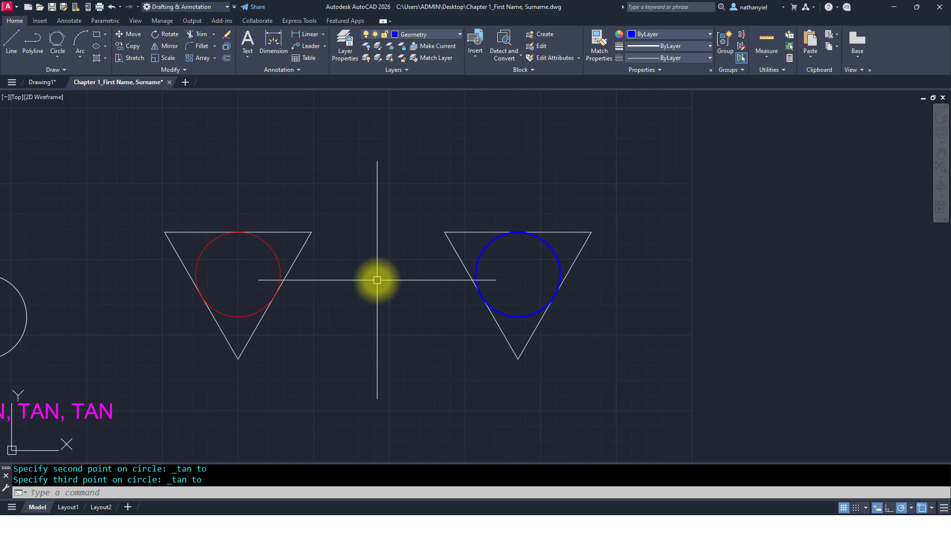
Step: Draw a 3-Point arc through points 1, 2 and 3 in the second 3-Point arc exercise
{"action": "scroll", "coordinate": [403, 273], "scroll_direction": "down", "scroll_amount": 4}
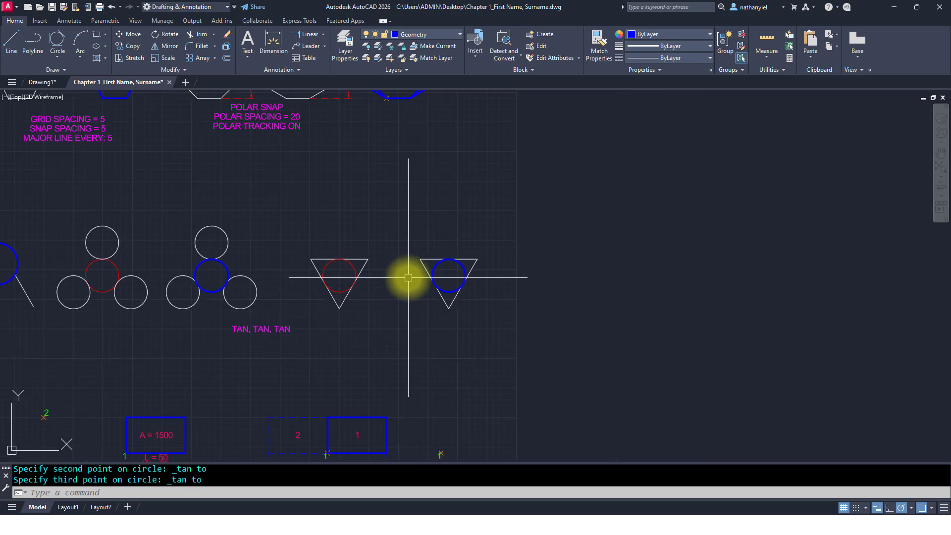
{"action": "scroll", "coordinate": [405, 288], "scroll_direction": "down", "scroll_amount": 4}
{"action": "middle_click_drag", "start_coordinate": [340, 294], "coordinate": [644, 238]}
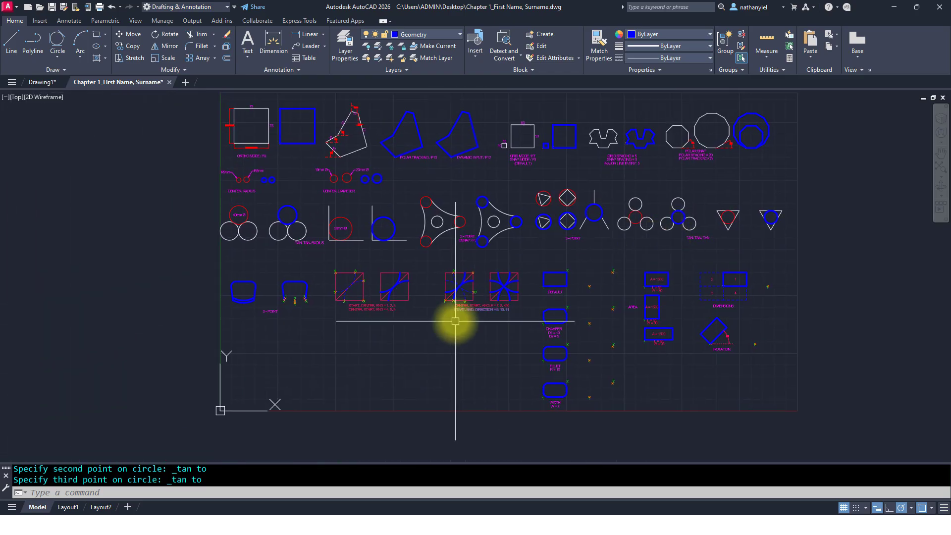
{"action": "scroll", "coordinate": [261, 314], "scroll_direction": "up", "scroll_amount": 5}
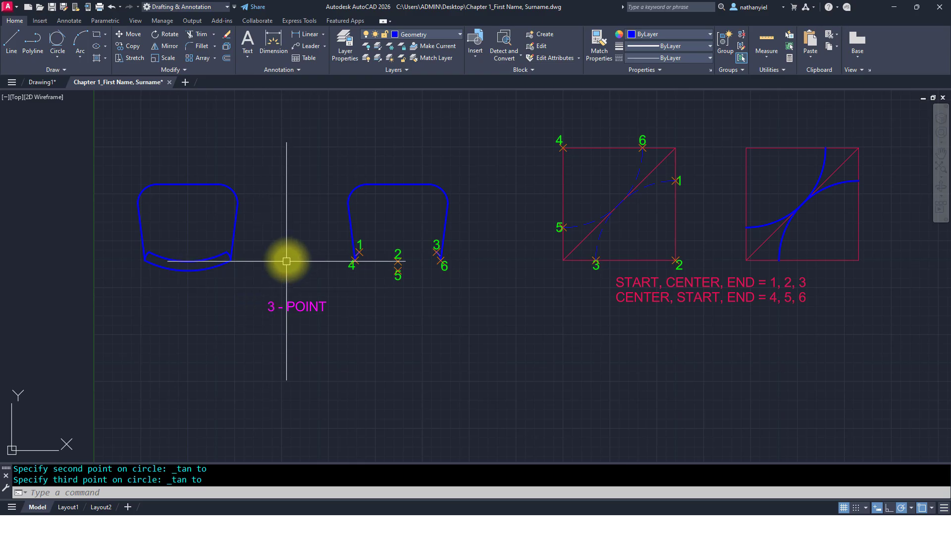
{"action": "middle_click_drag", "start_coordinate": [290, 256], "coordinate": [298, 285]}
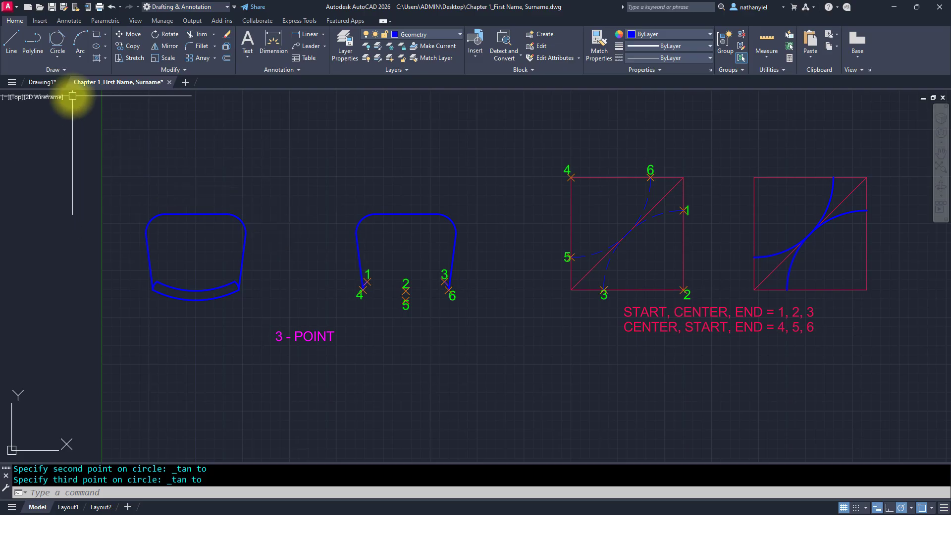
{"action": "left_click", "coordinate": [82, 58]}
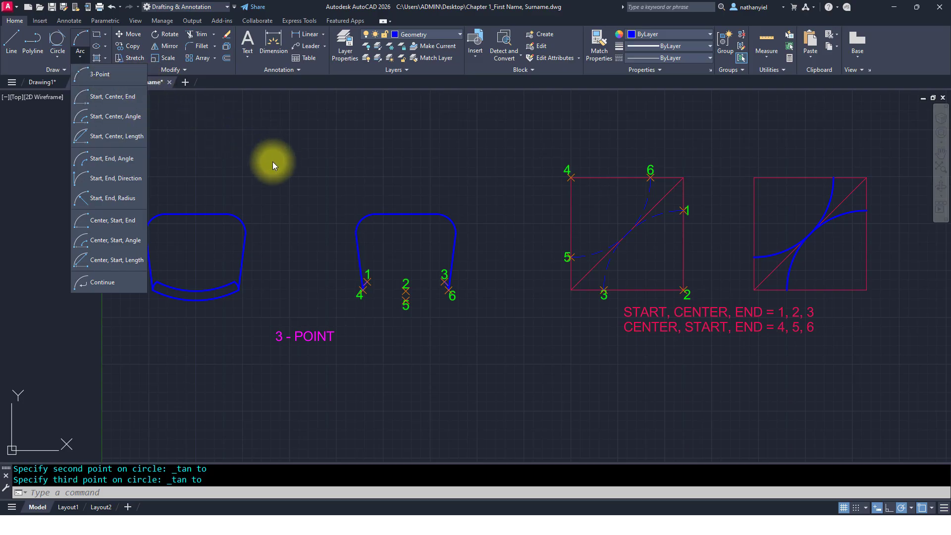
{"action": "left_click", "coordinate": [307, 231]}
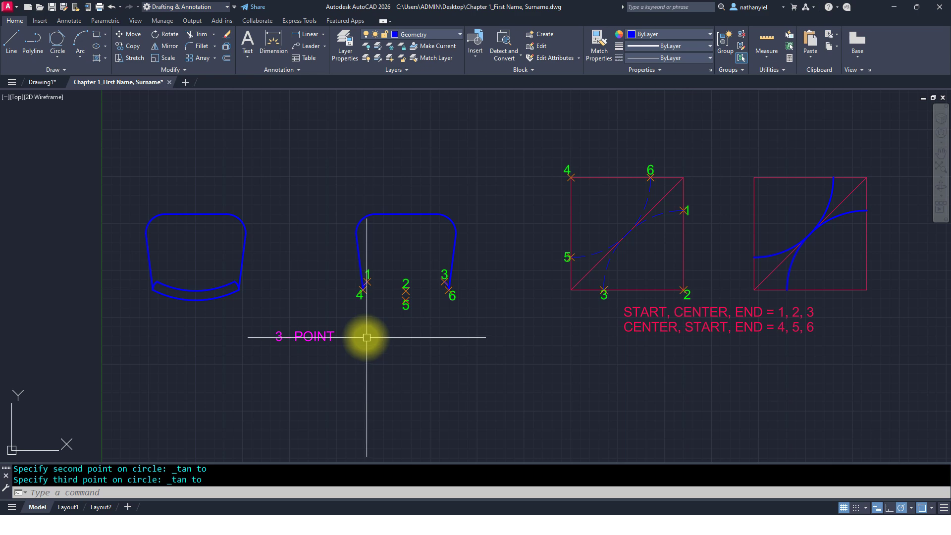
{"action": "middle_click_drag", "start_coordinate": [210, 256], "coordinate": [222, 255]}
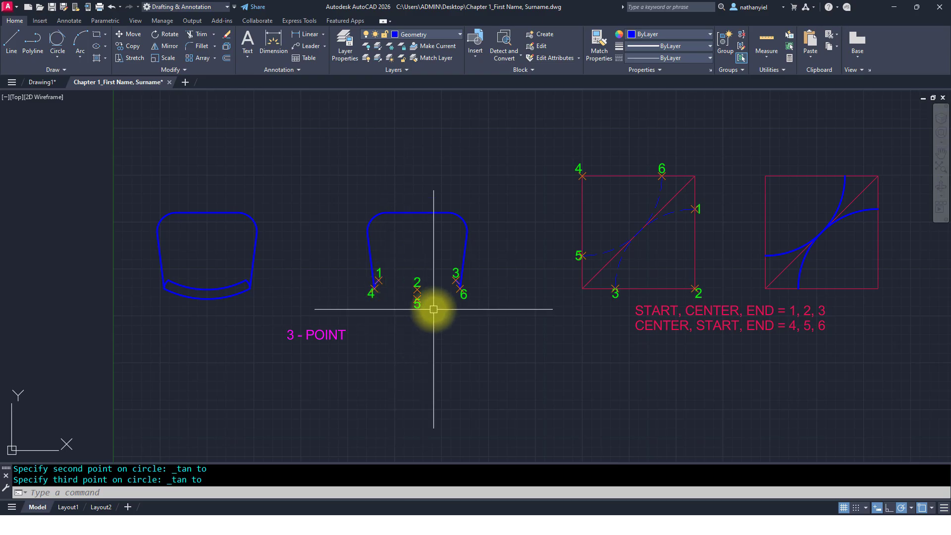
{"action": "scroll", "coordinate": [386, 297], "scroll_direction": "up", "scroll_amount": 2}
{"action": "middle_click_drag", "start_coordinate": [388, 297], "coordinate": [608, 302]}
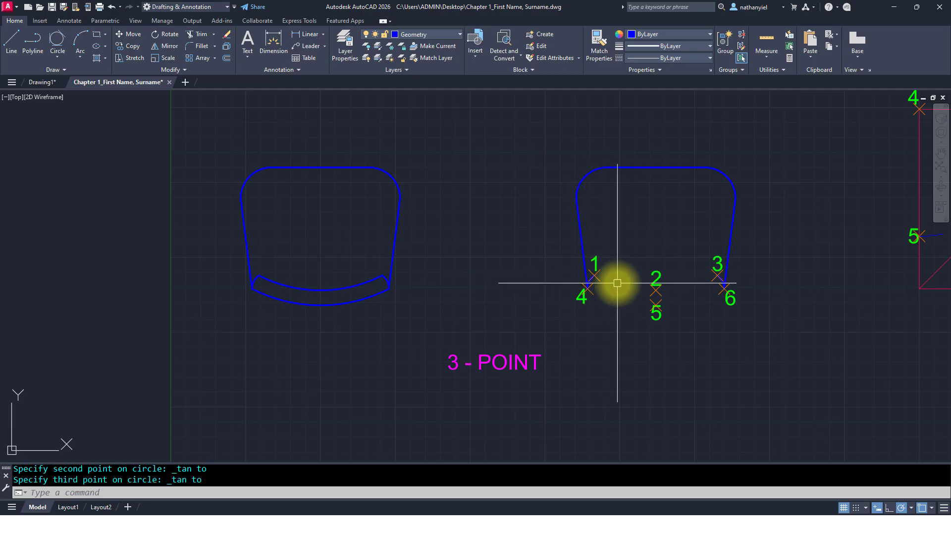
{"action": "left_click", "coordinate": [80, 56]}
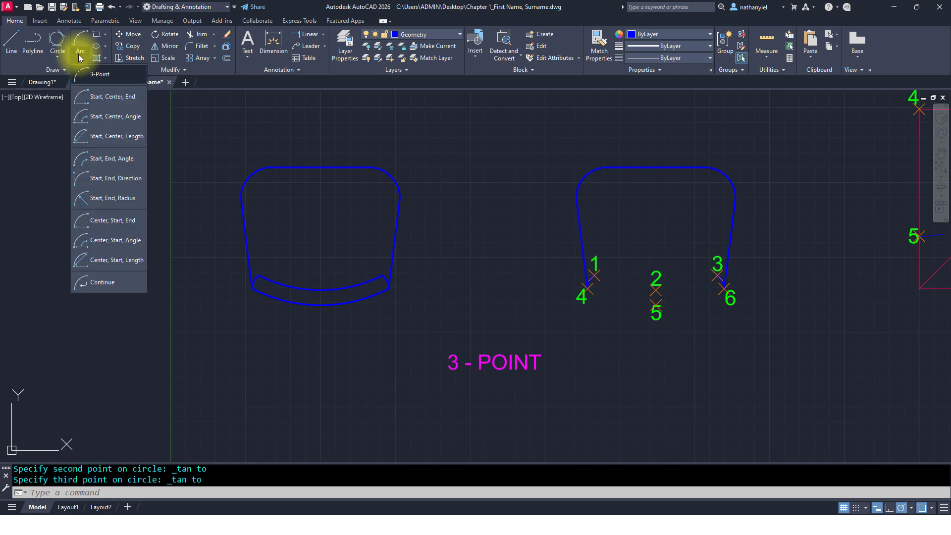
{"action": "left_click", "coordinate": [105, 75]}
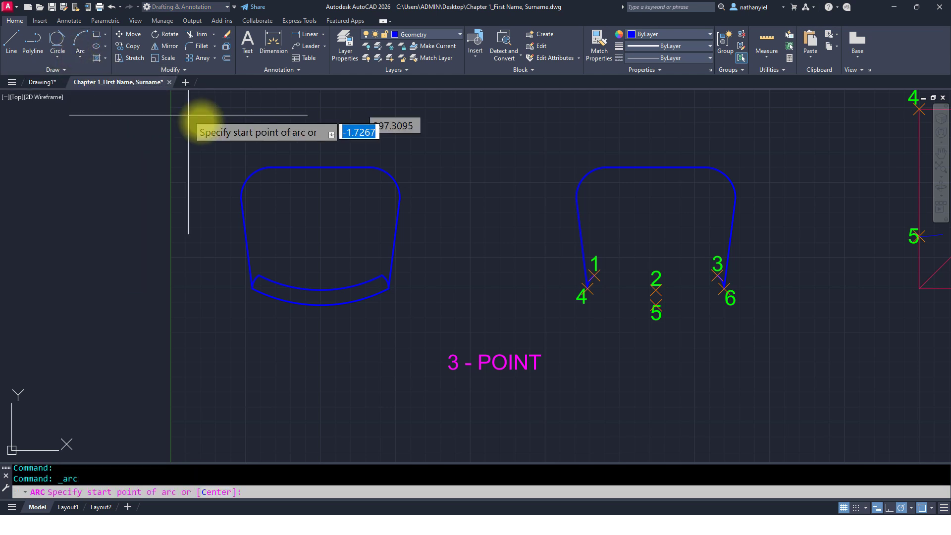
{"action": "left_click", "coordinate": [595, 275]}
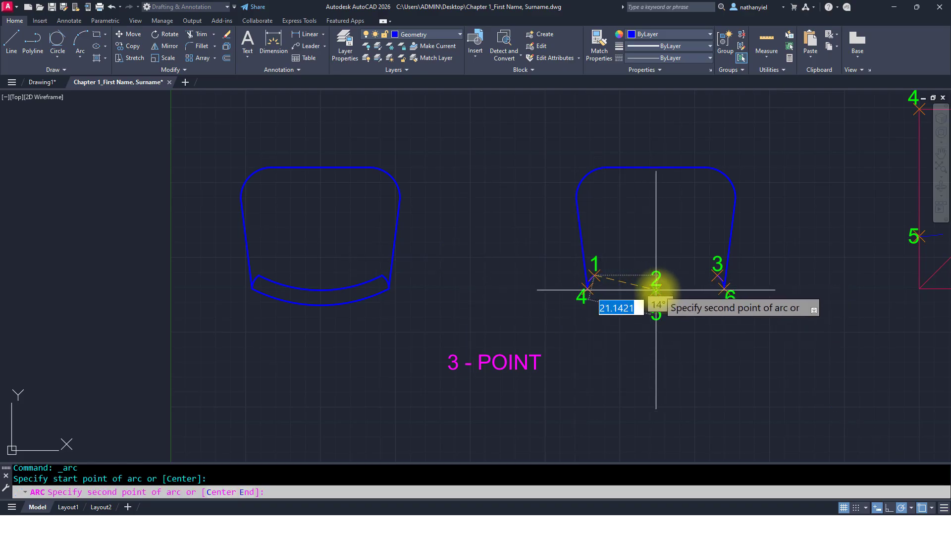
{"action": "left_click", "coordinate": [656, 289]}
{"action": "left_click", "coordinate": [716, 276]}
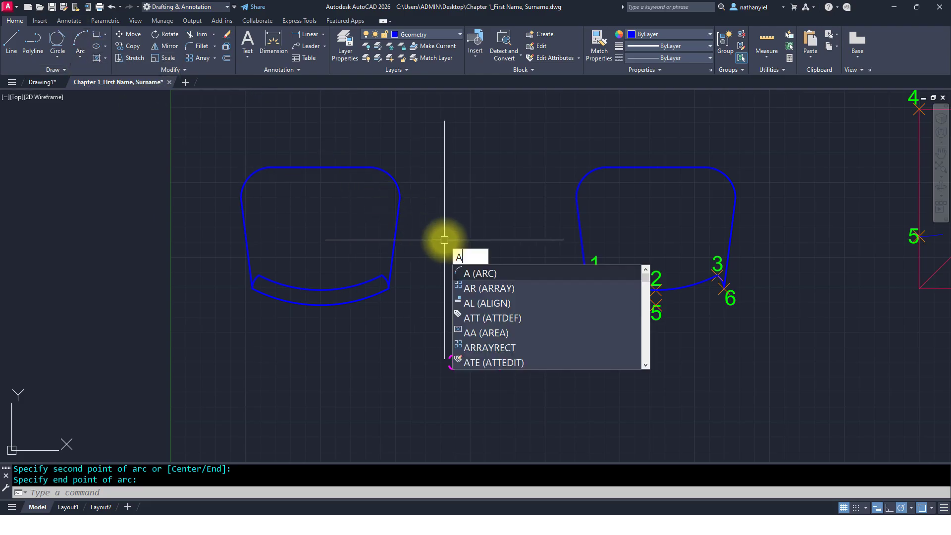
Step: Draw a 3-Point arc through points 4, 5 and 6 in the second 3-Point arc exercise
{"action": "key", "text": "Return"}
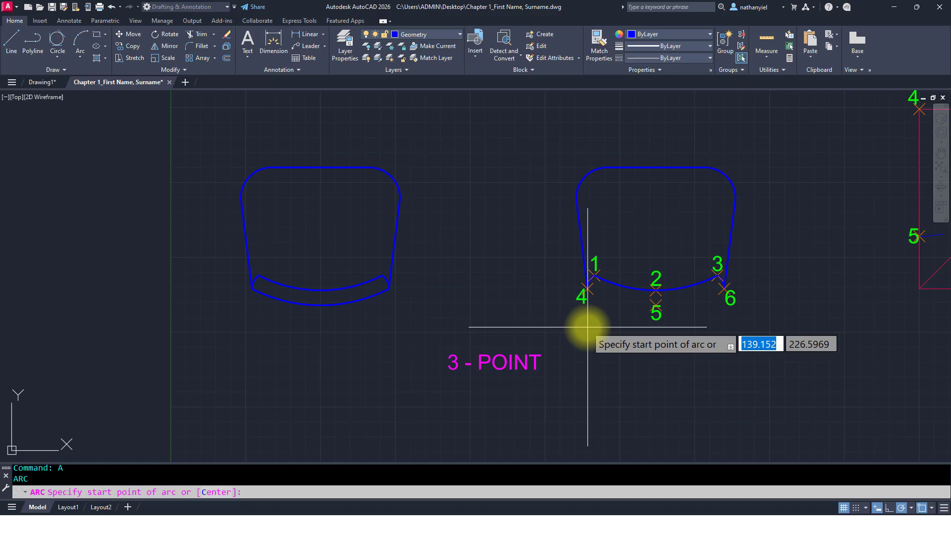
{"action": "left_click", "coordinate": [588, 288]}
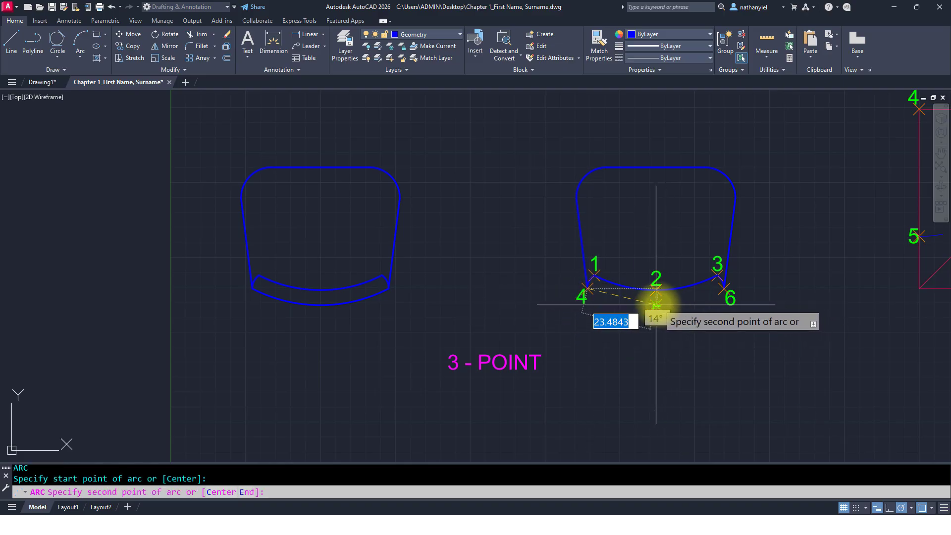
{"action": "left_click", "coordinate": [656, 302]}
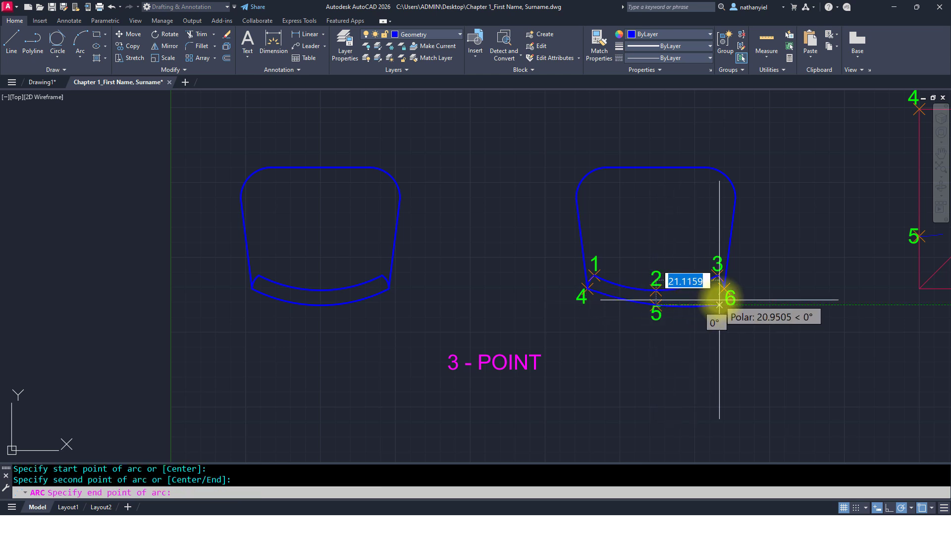
{"action": "left_click", "coordinate": [724, 287]}
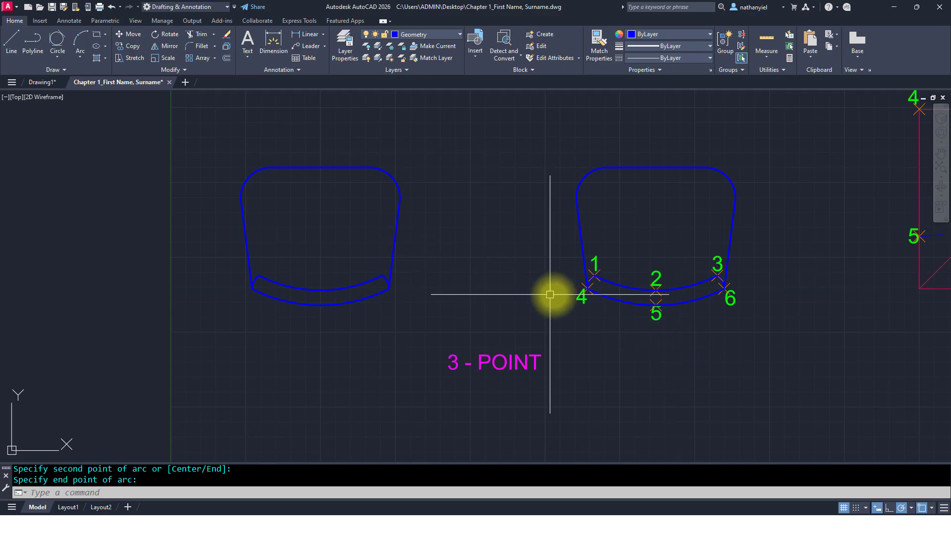
{"action": "middle_click_drag", "start_coordinate": [747, 327], "coordinate": [214, 344]}
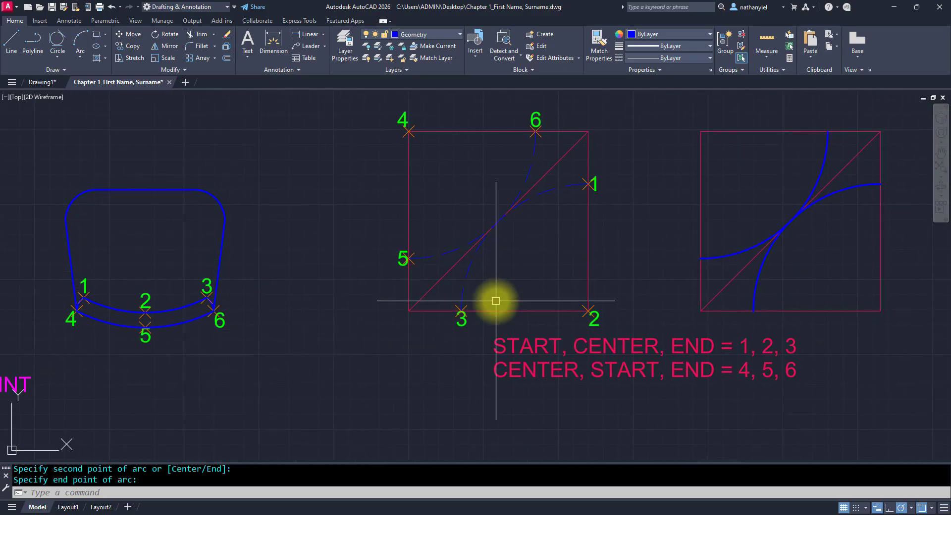
{"action": "middle_click_drag", "start_coordinate": [492, 304], "coordinate": [318, 346]}
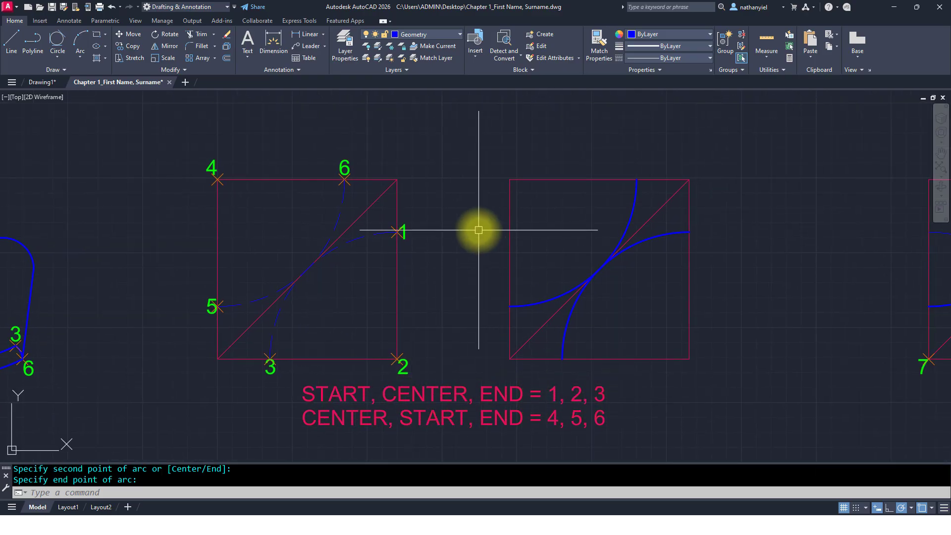
{"action": "left_click", "coordinate": [78, 61]}
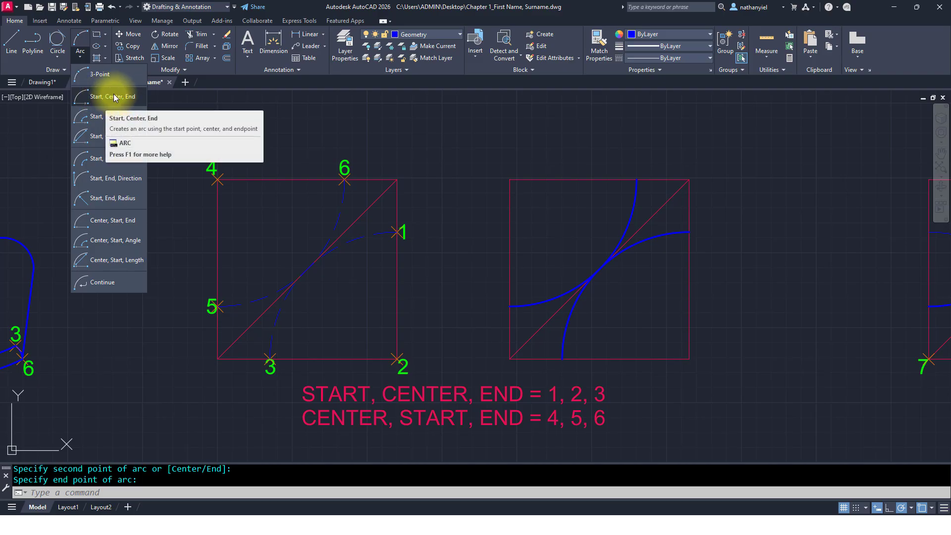
{"action": "left_click", "coordinate": [113, 97]}
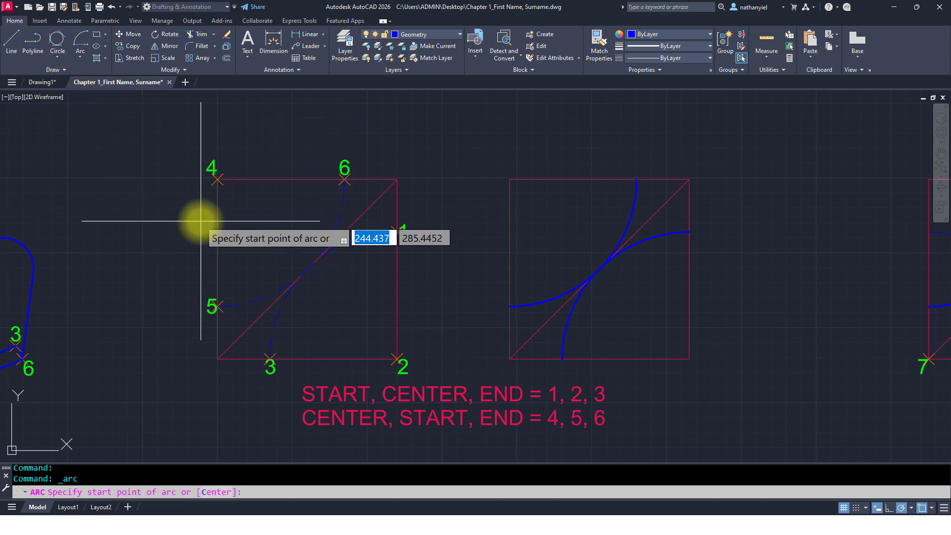
{"action": "key", "text": "Escape"}
{"action": "key", "text": "Escape"}
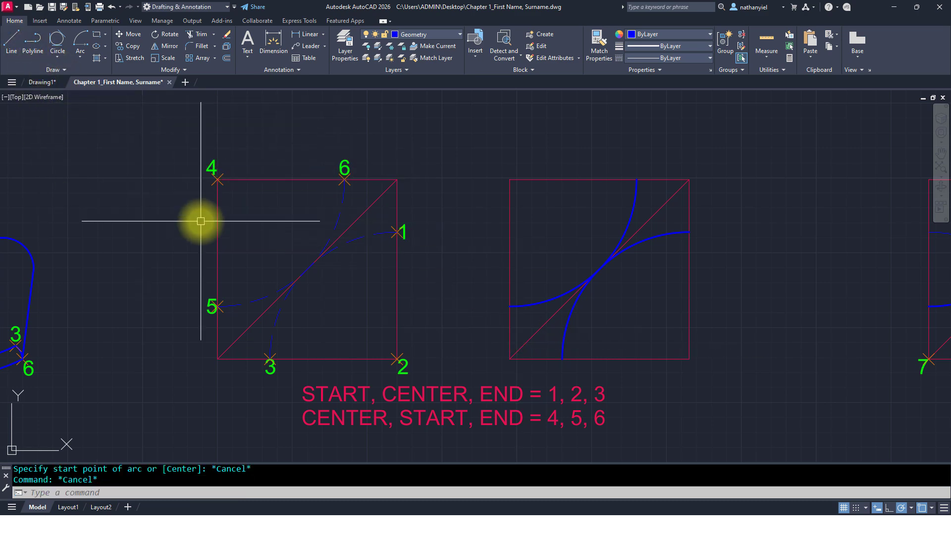
Step: Delete the two sample arcs in the right square of the Start, Center, End exercise
{"action": "left_click", "coordinate": [634, 215]}
{"action": "left_click", "coordinate": [647, 238]}
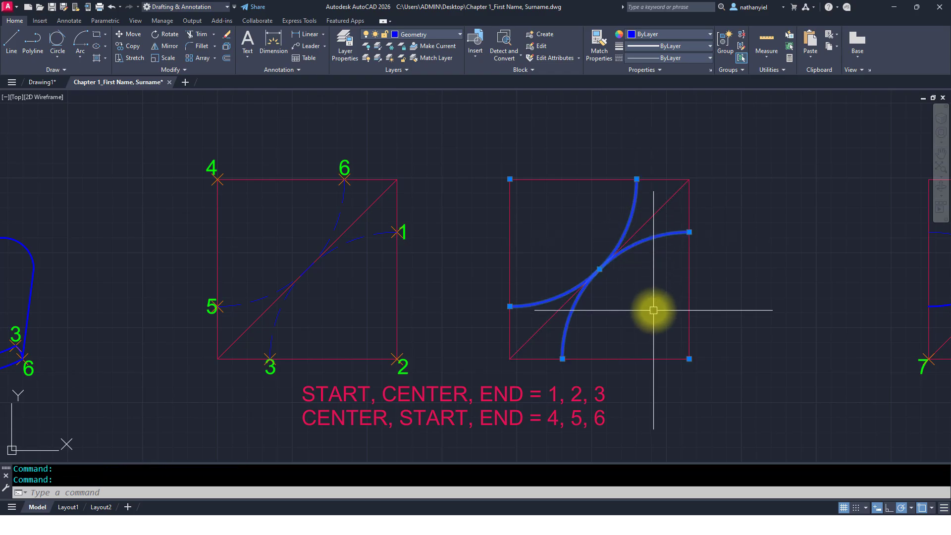
{"action": "key", "text": "Delete"}
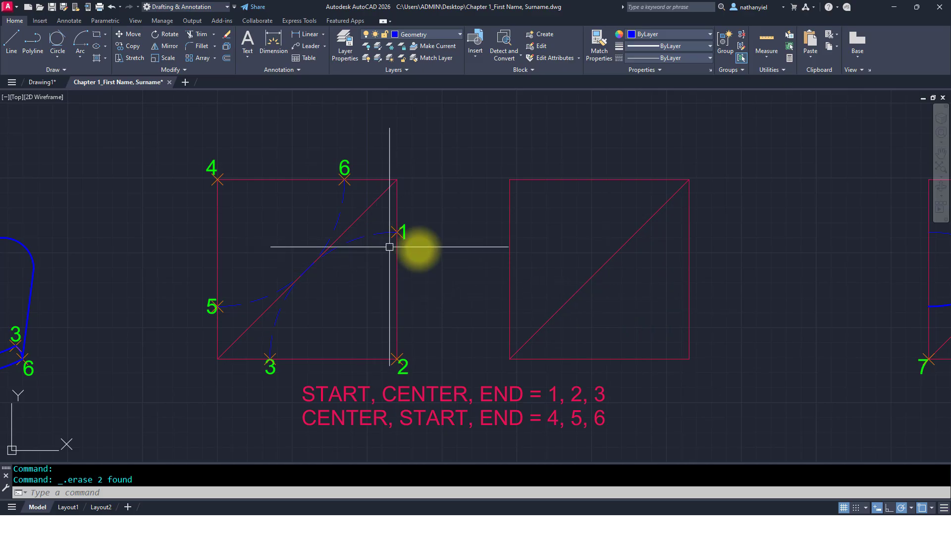
Step: Erase the two dashed guide arcs in the left square of the Start, Center, End exercise
{"action": "left_click", "coordinate": [80, 58]}
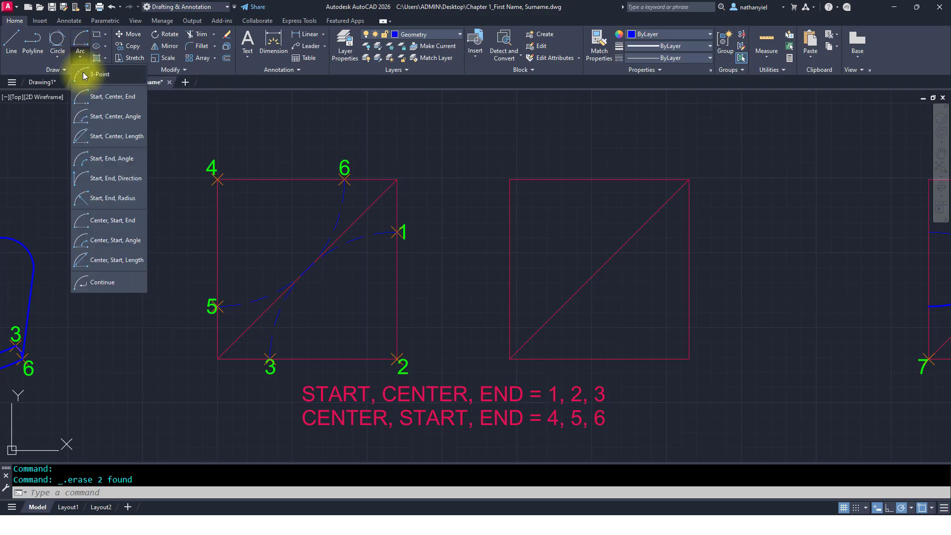
{"action": "left_click", "coordinate": [94, 95]}
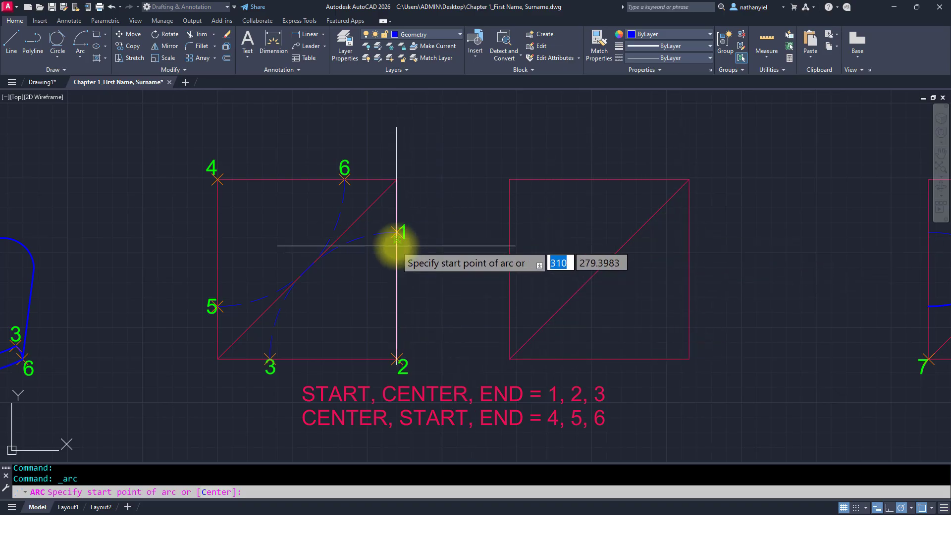
{"action": "key", "text": "Escape"}
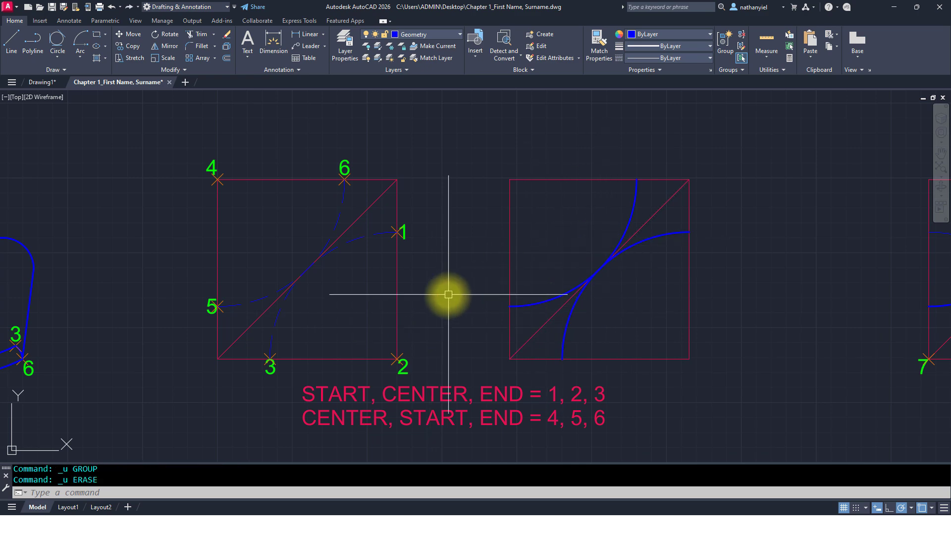
{"action": "left_click", "coordinate": [340, 206]}
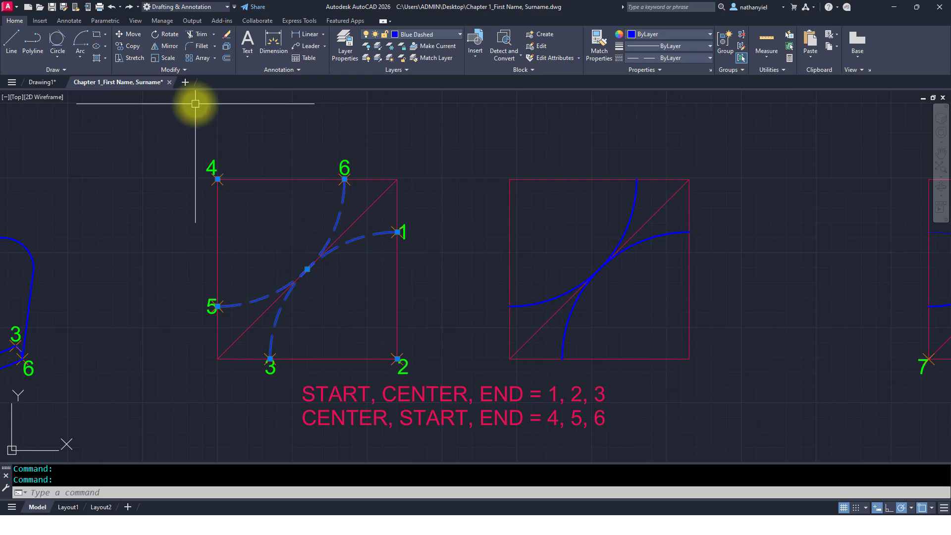
Step: Draw a Start, Center, End arc starting at point 1, centered at point 2, ending at point 3
{"action": "left_click", "coordinate": [82, 41]}
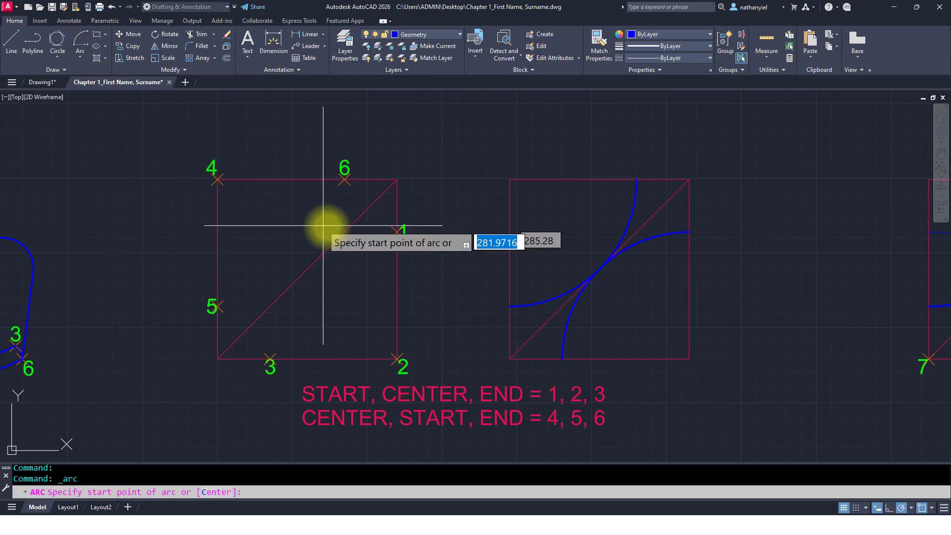
{"action": "left_click", "coordinate": [397, 232]}
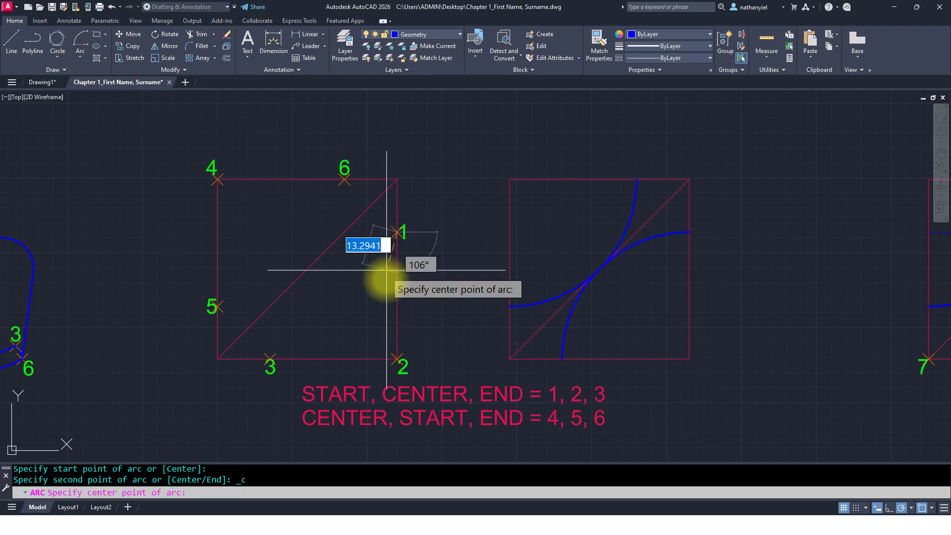
{"action": "left_click", "coordinate": [398, 359]}
{"action": "left_click", "coordinate": [270, 358]}
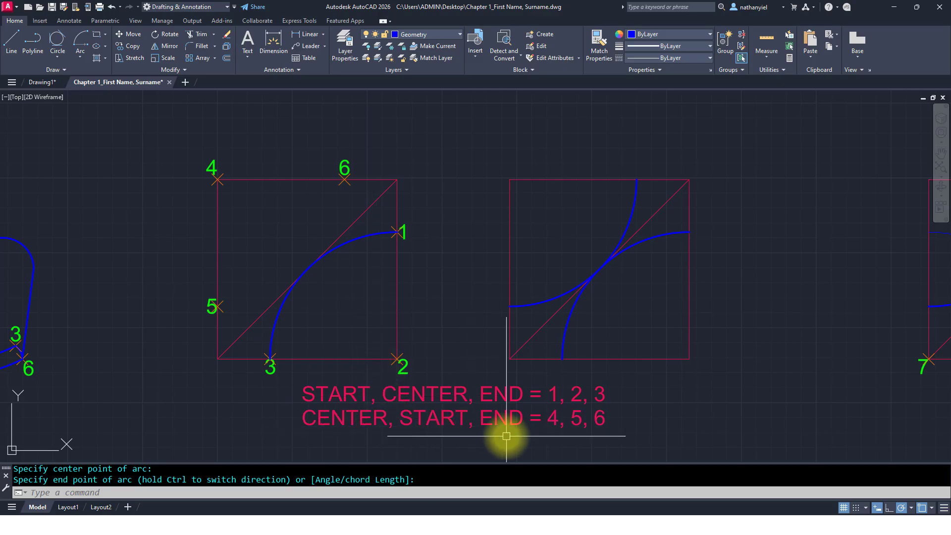
Step: Draw a Center, Start, End arc centered at point 4, starting at point 5, ending at point 6
{"action": "left_click", "coordinate": [81, 54]}
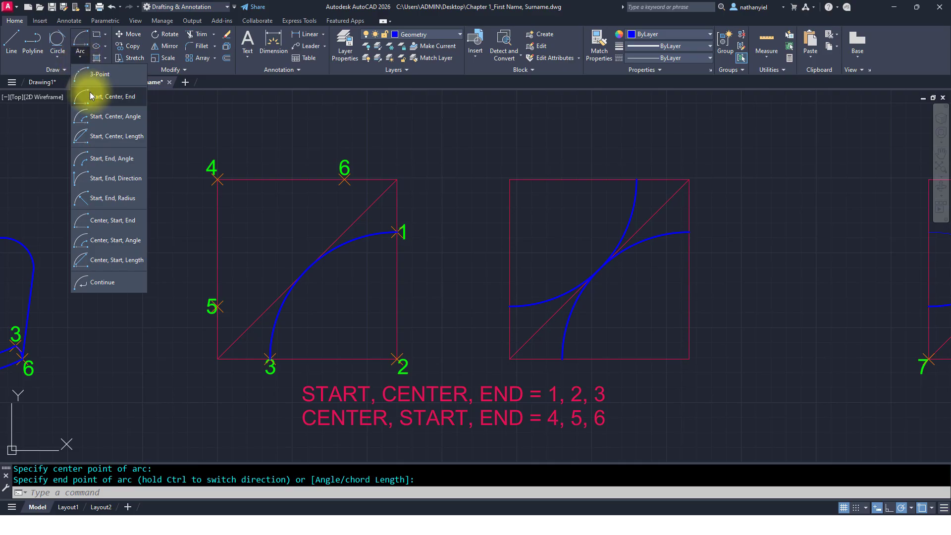
{"action": "left_click", "coordinate": [114, 226]}
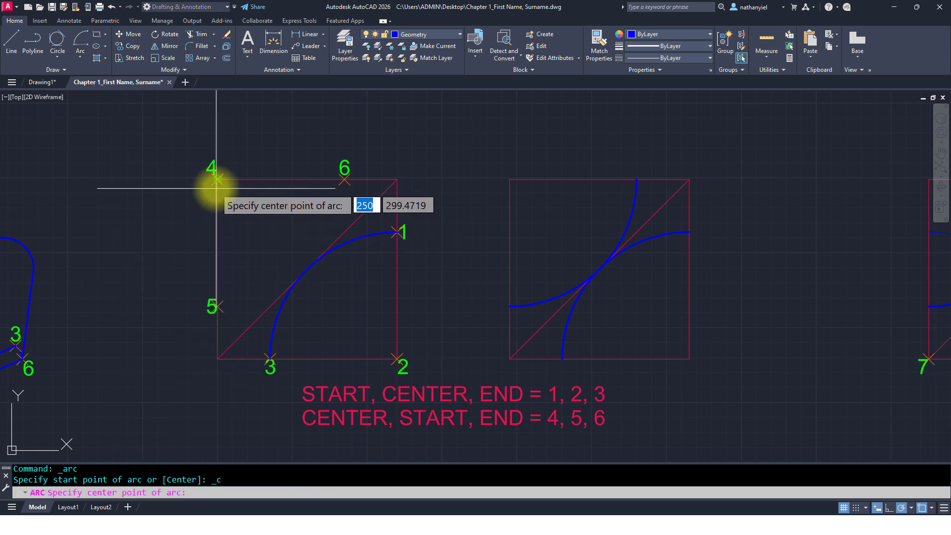
{"action": "left_click", "coordinate": [218, 179]}
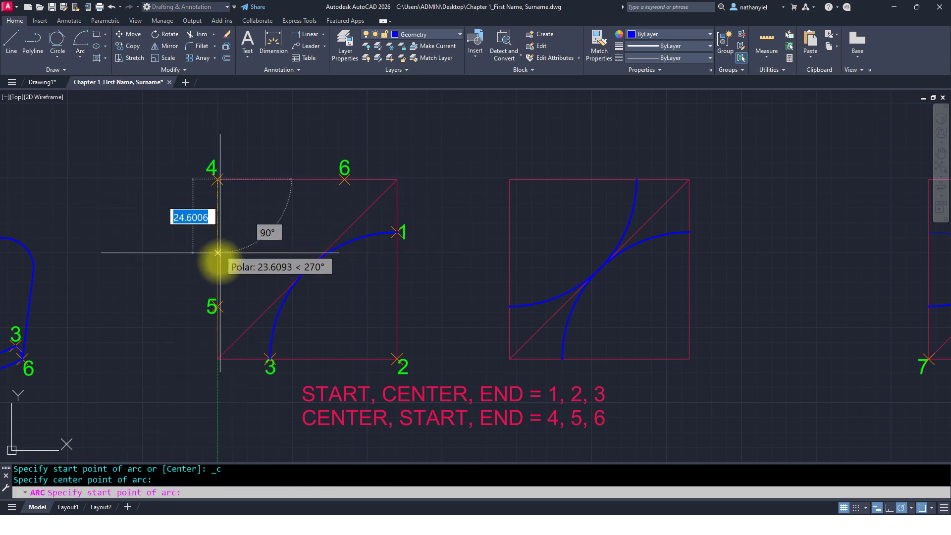
{"action": "left_click", "coordinate": [218, 303]}
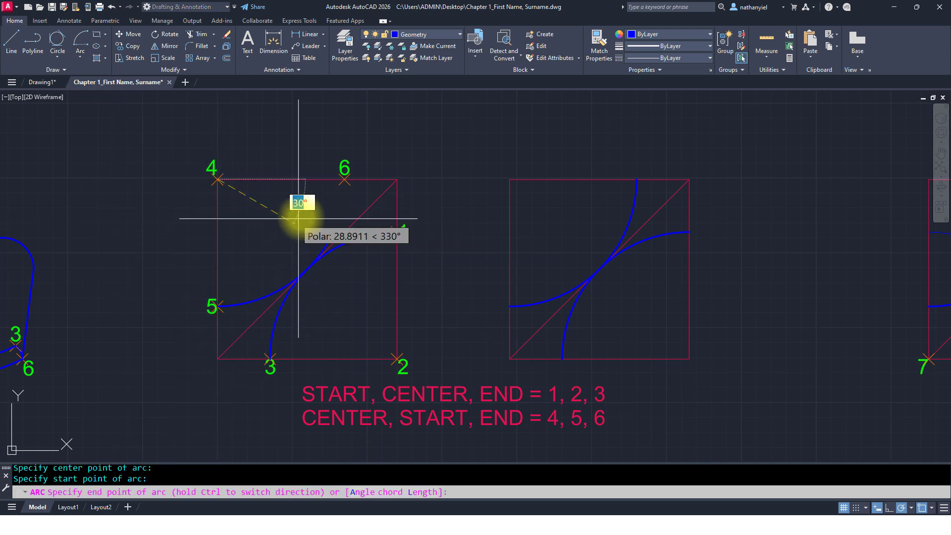
{"action": "left_click", "coordinate": [343, 185]}
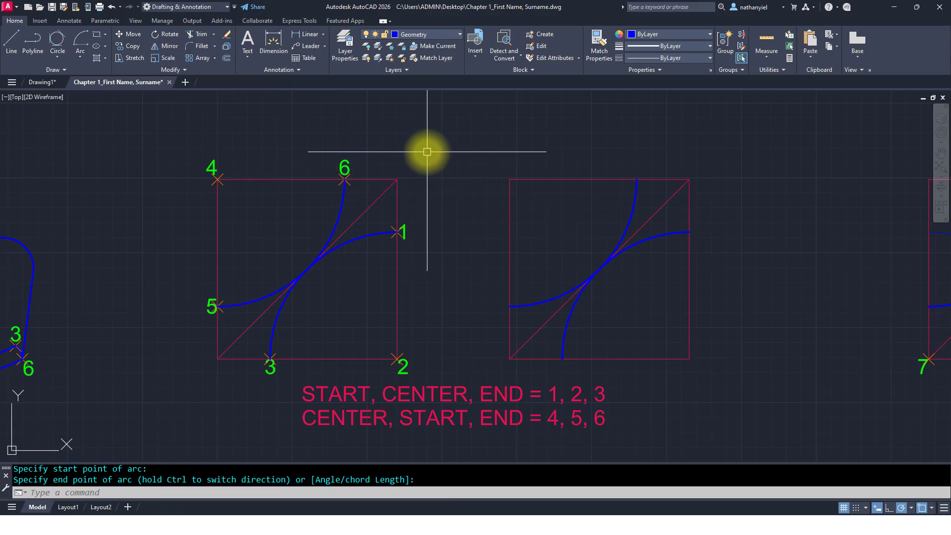
Step: Draw a Center, Start, Angle arc centered at point 7, starting at point 8, with a 90° included angle
{"action": "mouse_move", "coordinate": [828, 339]}
{"action": "middle_mouse_down"}
{"action": "mouse_move", "coordinate": [372, 329]}
{"action": "mouse_move", "coordinate": [216, 333]}
{"action": "mouse_move", "coordinate": [177, 350]}
{"action": "middle_mouse_up"}
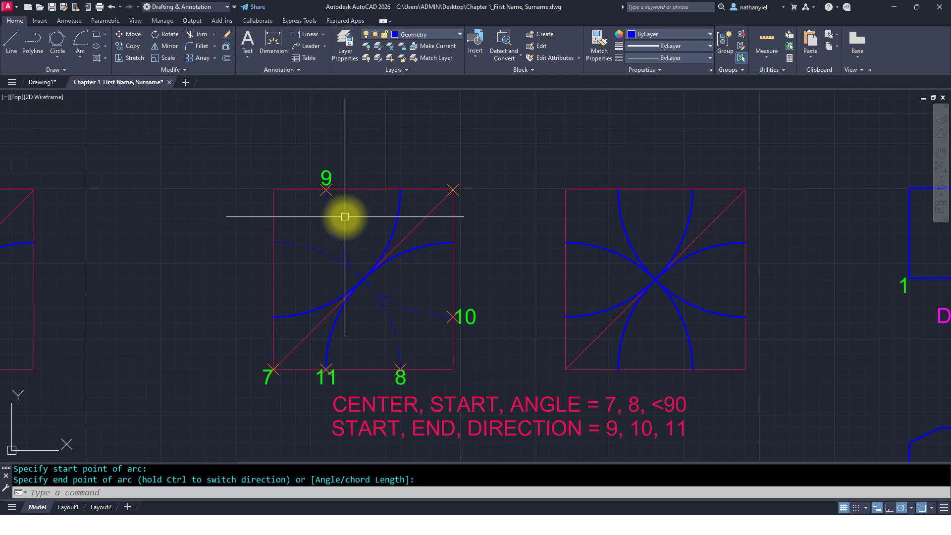
{"action": "left_click", "coordinate": [82, 59]}
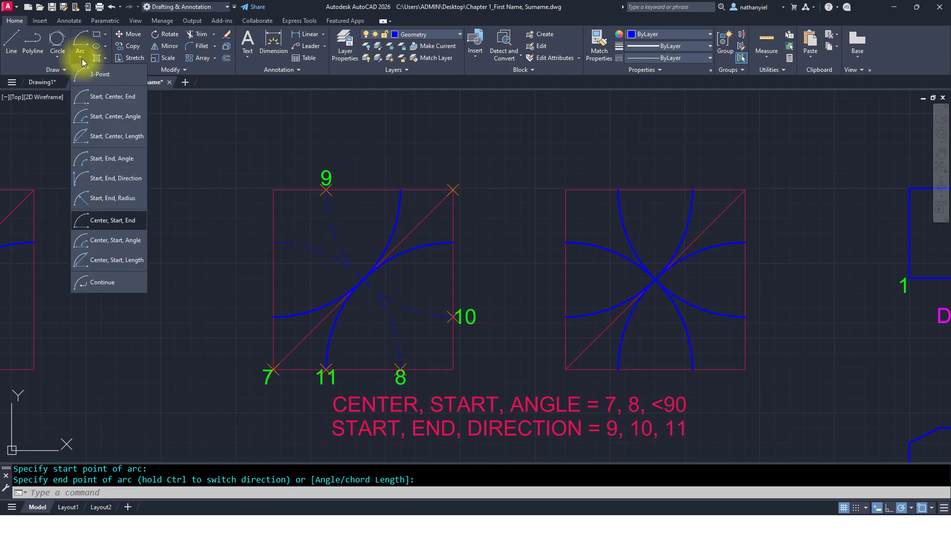
{"action": "left_click", "coordinate": [122, 241]}
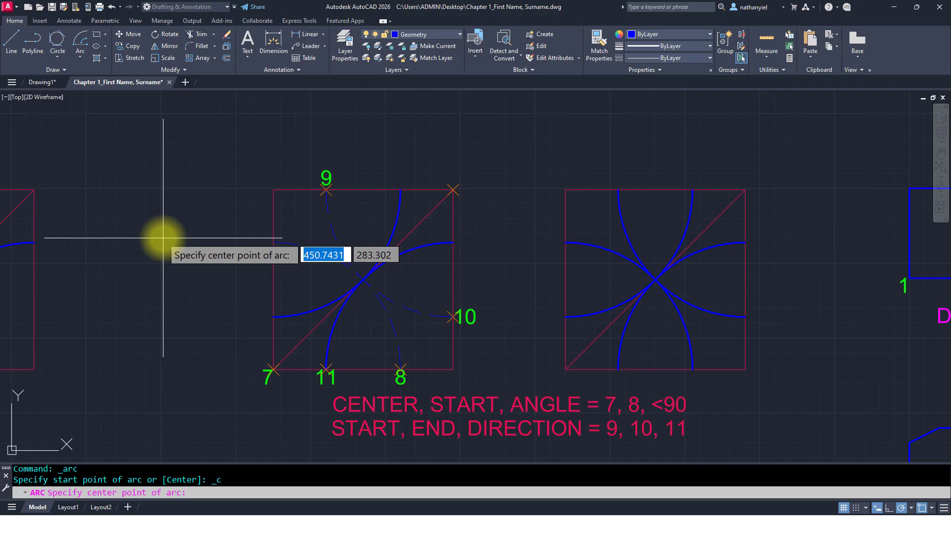
{"action": "left_click", "coordinate": [277, 375]}
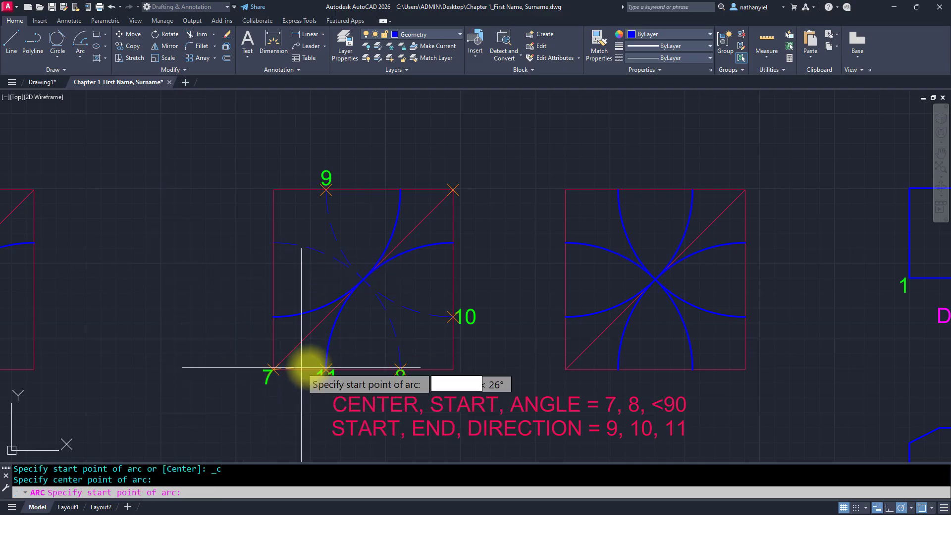
{"action": "left_click", "coordinate": [400, 369]}
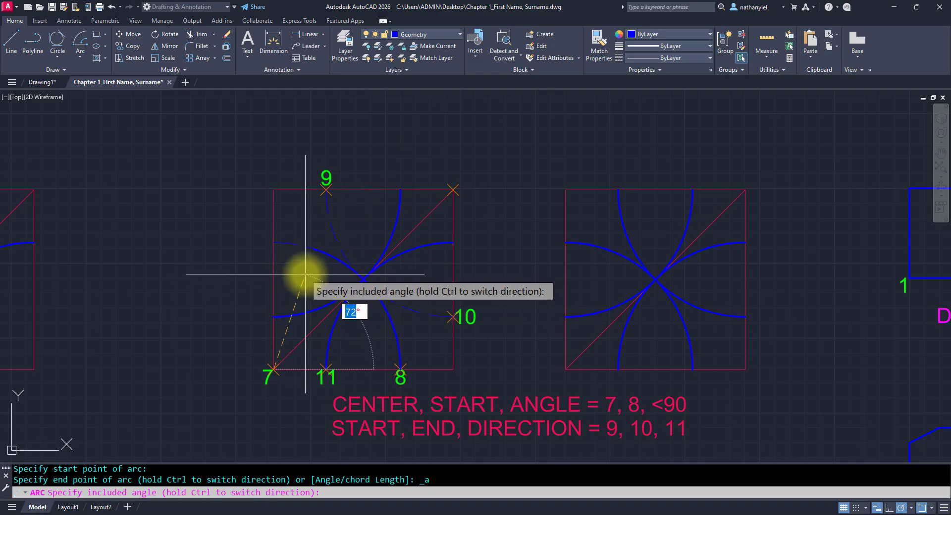
{"action": "type", "text": "90"}
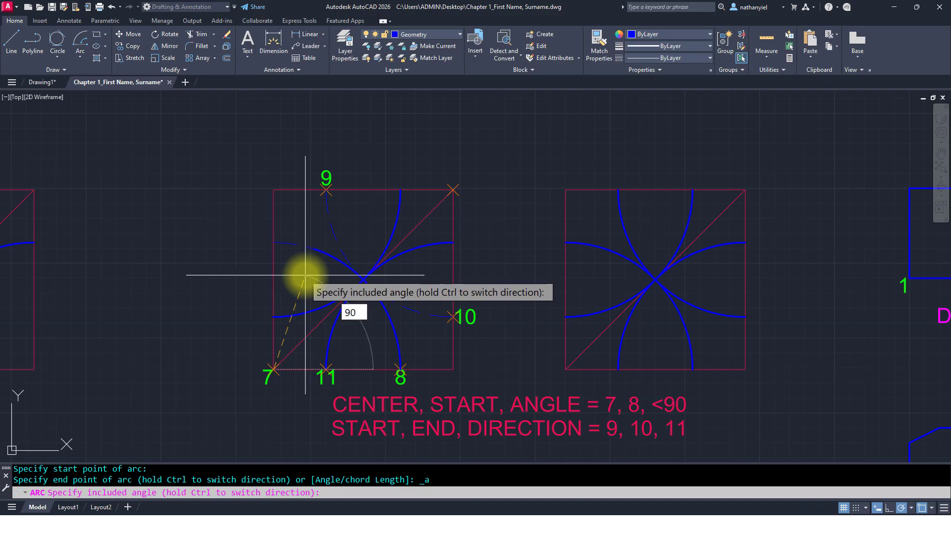
{"action": "key", "text": "Return"}
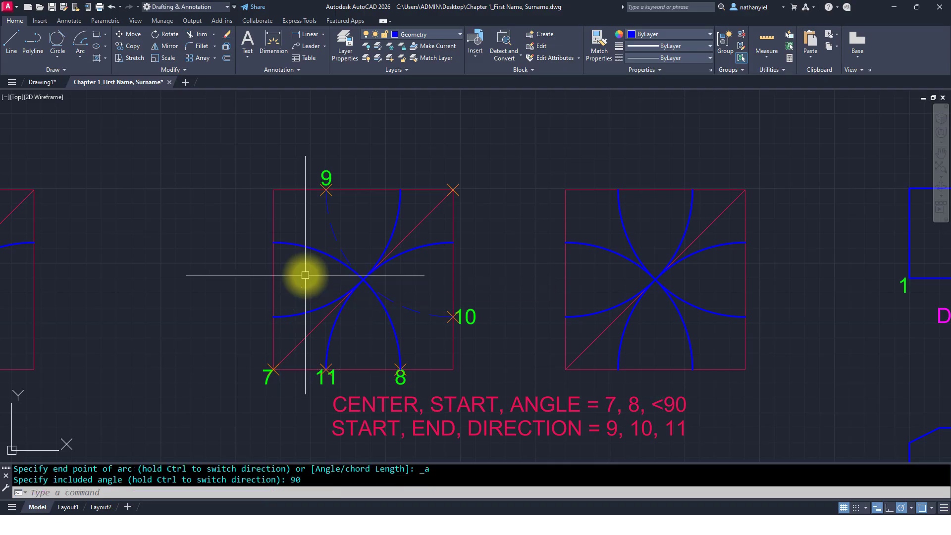
{"action": "left_click", "coordinate": [333, 261]}
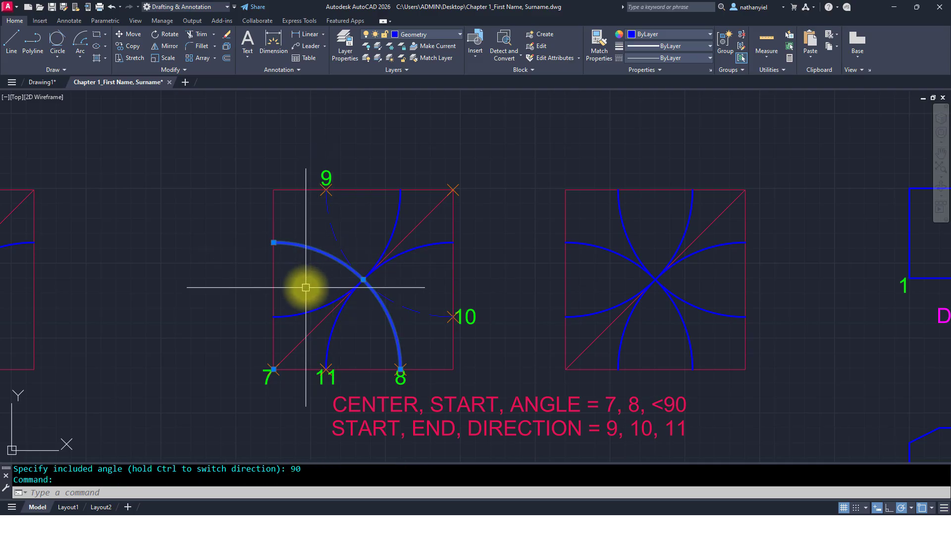
{"action": "key", "text": "Escape"}
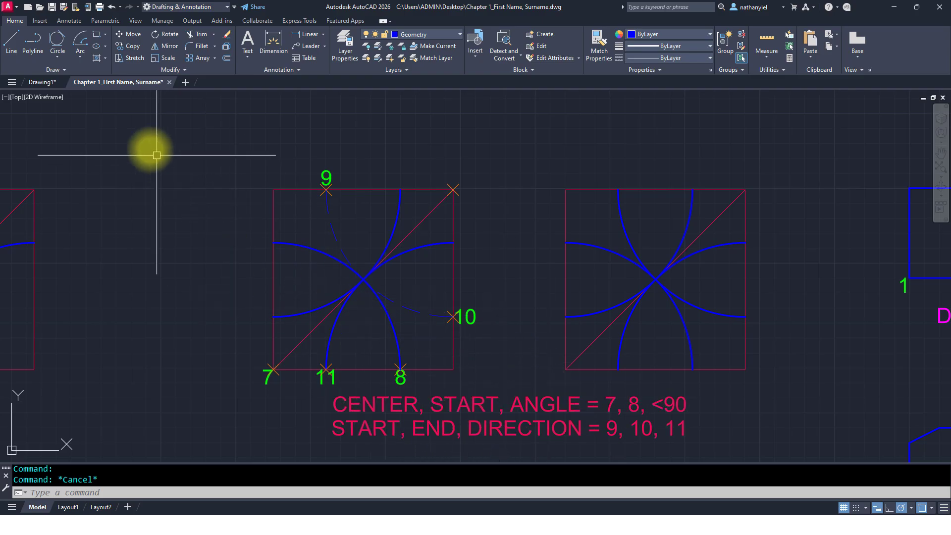
Step: Draw a Start, End, Direction arc from point 9 to point 10, with its tangent direction toward point 11
{"action": "left_click", "coordinate": [79, 57]}
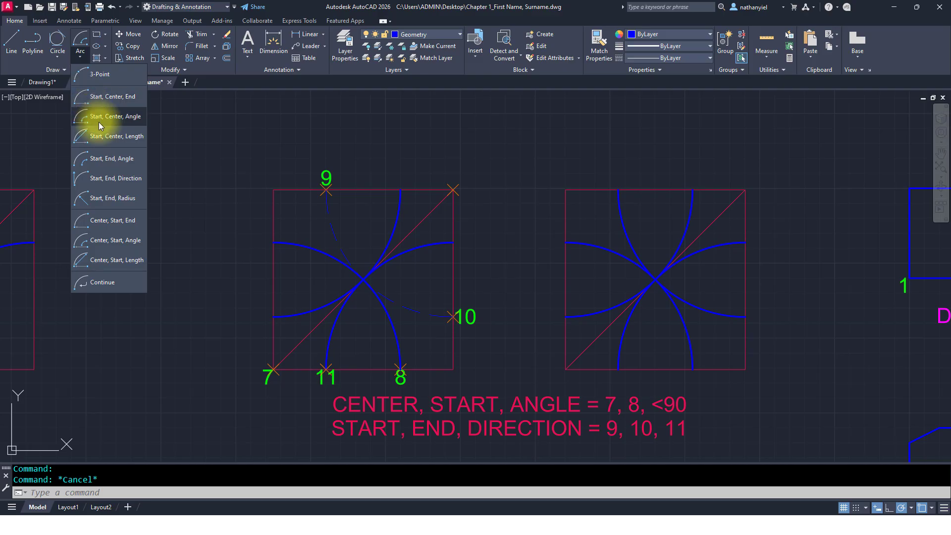
{"action": "left_click", "coordinate": [124, 181]}
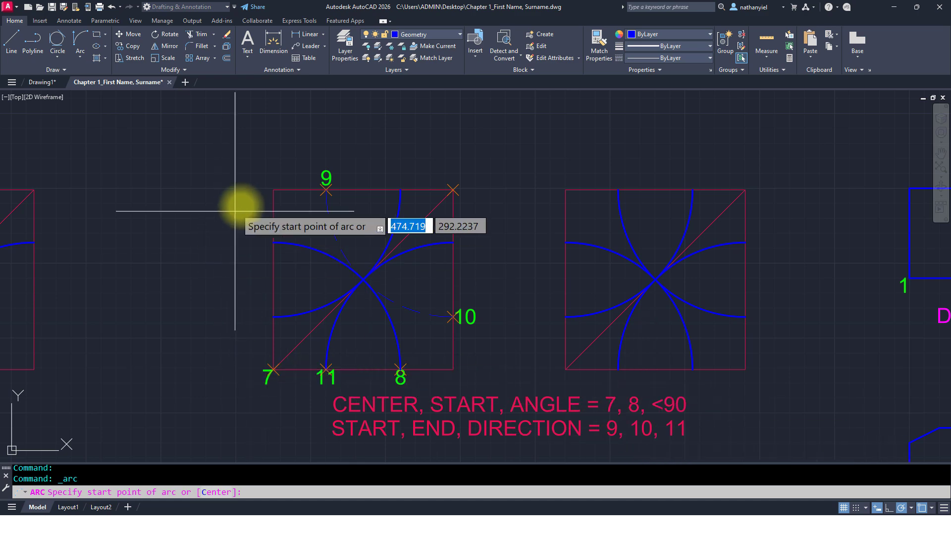
{"action": "left_click", "coordinate": [326, 188]}
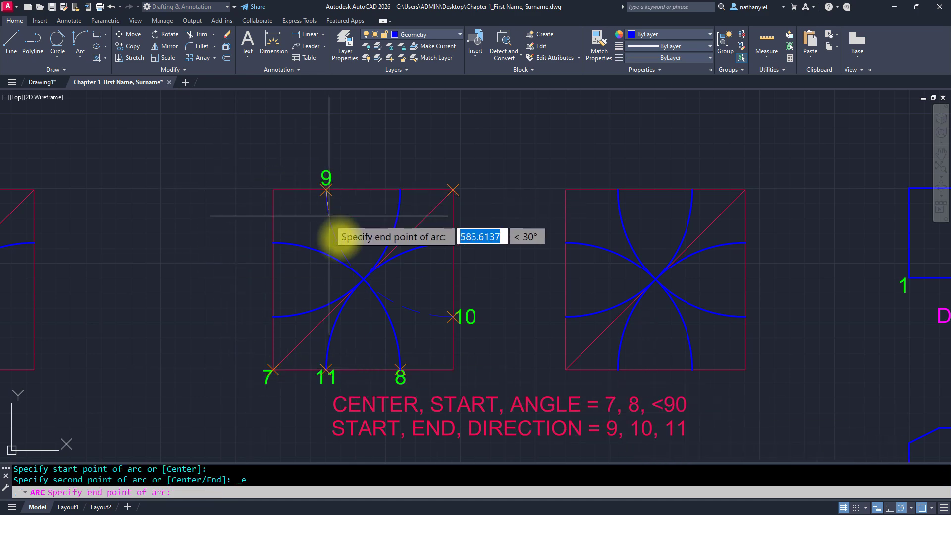
{"action": "left_click", "coordinate": [452, 317]}
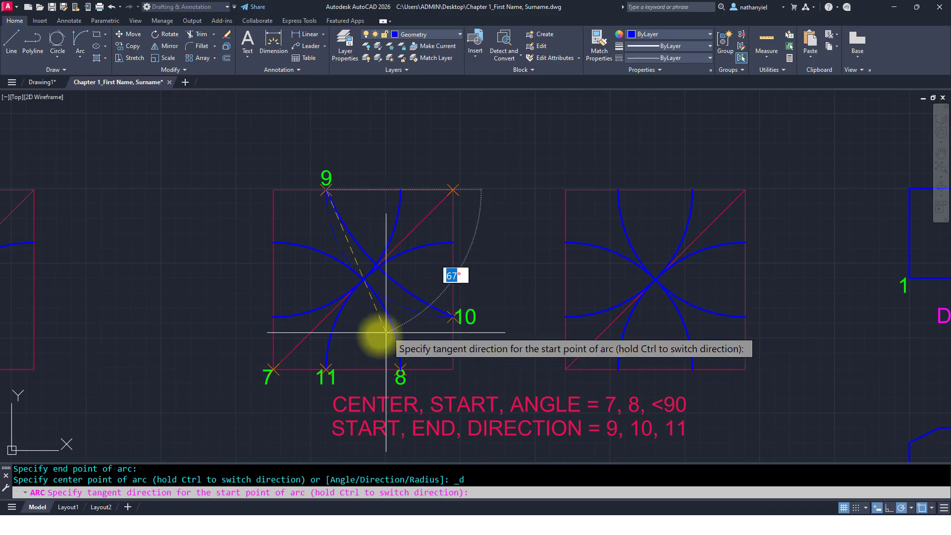
{"action": "left_click", "coordinate": [326, 369]}
{"action": "left_click", "coordinate": [425, 312]}
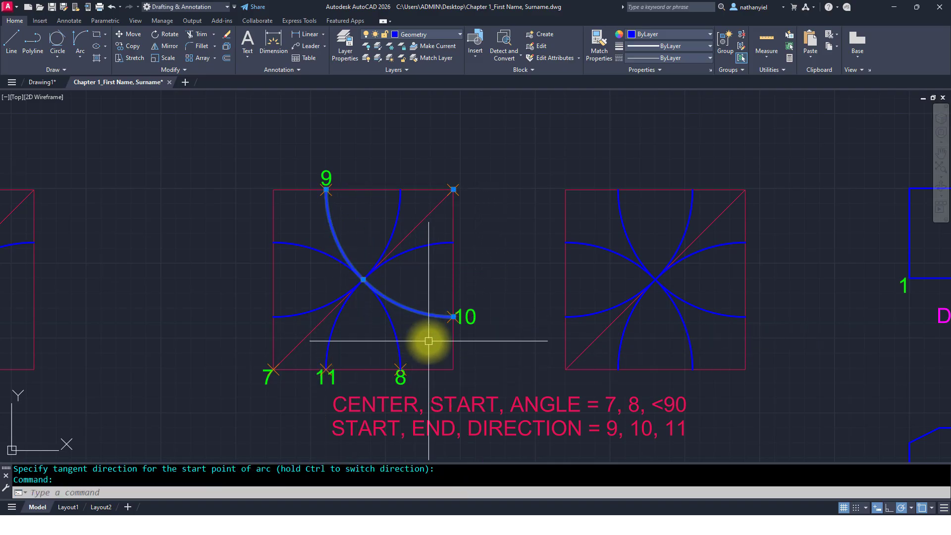
{"action": "key", "text": "Escape"}
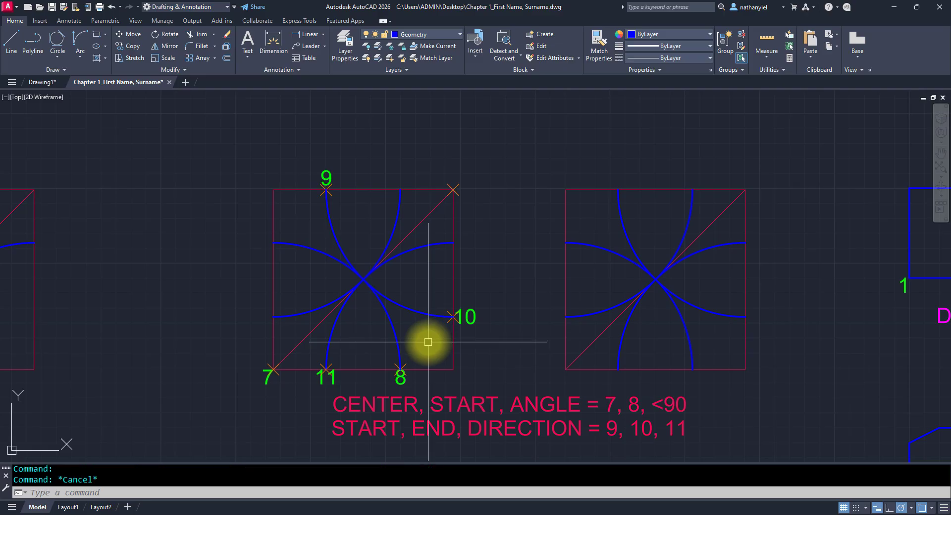
{"action": "mouse_move", "coordinate": [743, 337]}
{"action": "middle_mouse_down"}
{"action": "mouse_move", "coordinate": [392, 306]}
{"action": "mouse_move", "coordinate": [637, 314]}
{"action": "middle_mouse_up"}
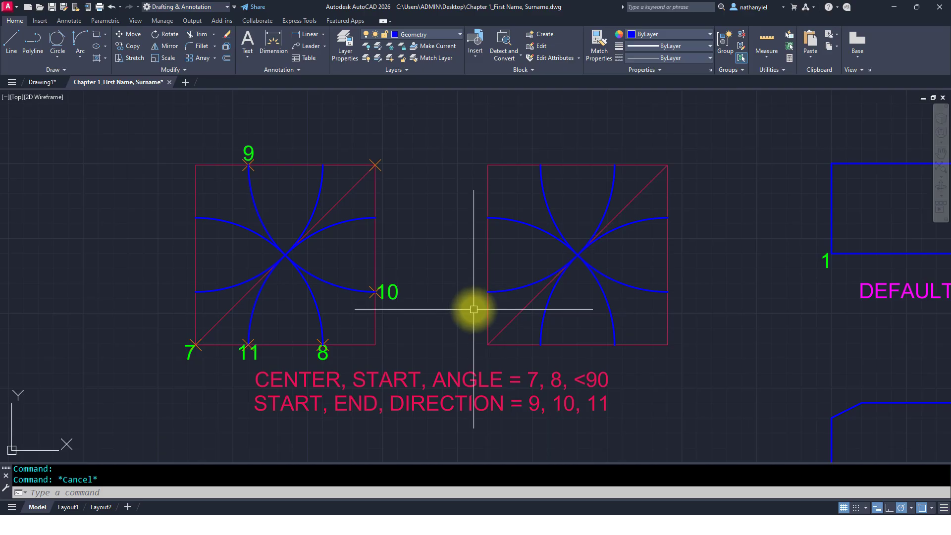
{"action": "scroll", "coordinate": [479, 310], "scroll_direction": "down", "scroll_amount": 4}
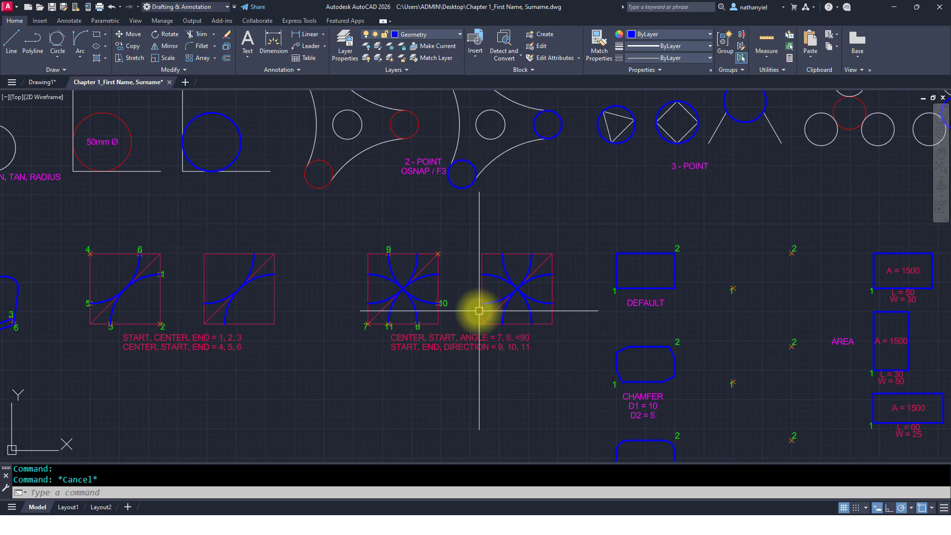
{"action": "middle_click_drag", "start_coordinate": [325, 323], "coordinate": [524, 308]}
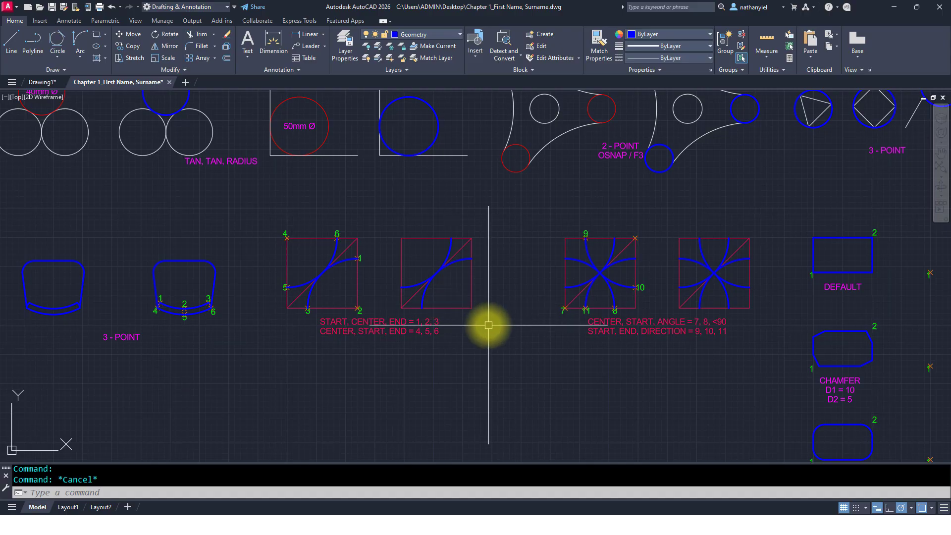
{"action": "left_click", "coordinate": [80, 57]}
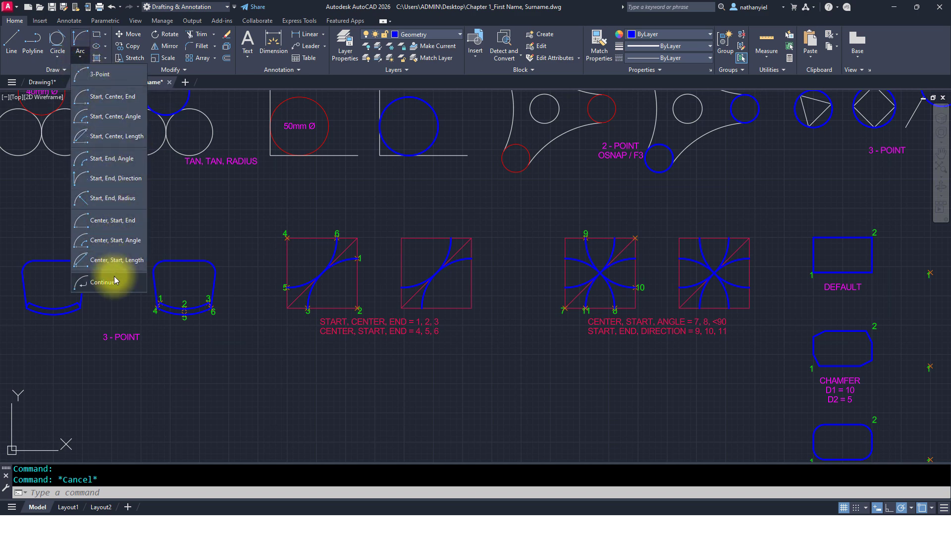
{"action": "left_click", "coordinate": [429, 359]}
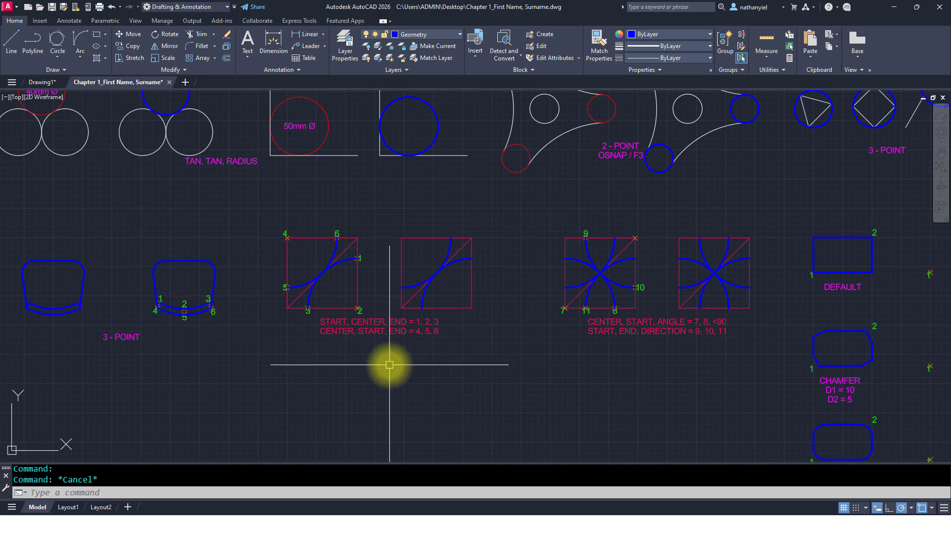
Step: Draw a default rectangle from point 1 to point 2 in the DEFAULT exercise, about 50 by 30
{"action": "scroll", "coordinate": [431, 371], "scroll_direction": "down", "scroll_amount": 5}
{"action": "mouse_move", "coordinate": [543, 384]}
{"action": "middle_mouse_down"}
{"action": "mouse_move", "coordinate": [552, 347]}
{"action": "mouse_move", "coordinate": [442, 307]}
{"action": "middle_mouse_up"}
{"action": "scroll", "coordinate": [478, 293], "scroll_direction": "up", "scroll_amount": 3}
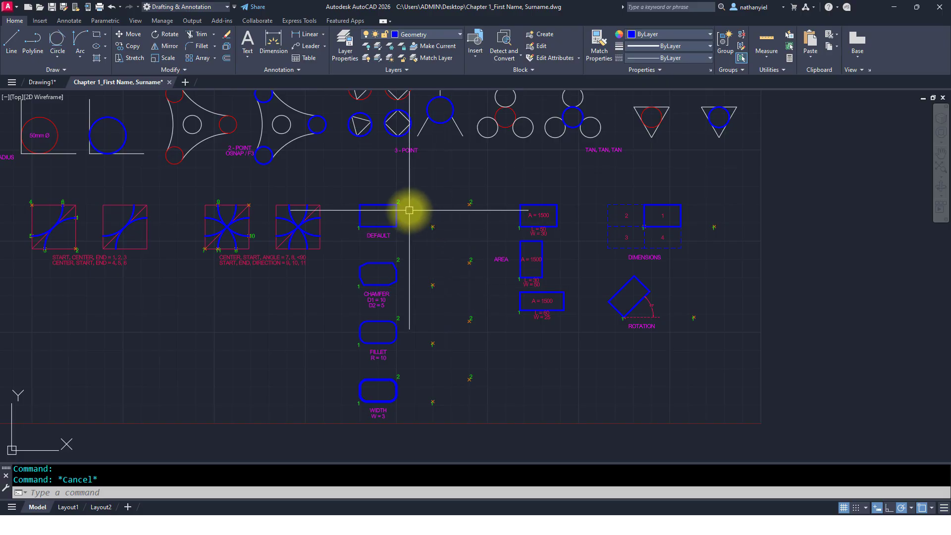
{"action": "scroll", "coordinate": [409, 210], "scroll_direction": "up", "scroll_amount": 4}
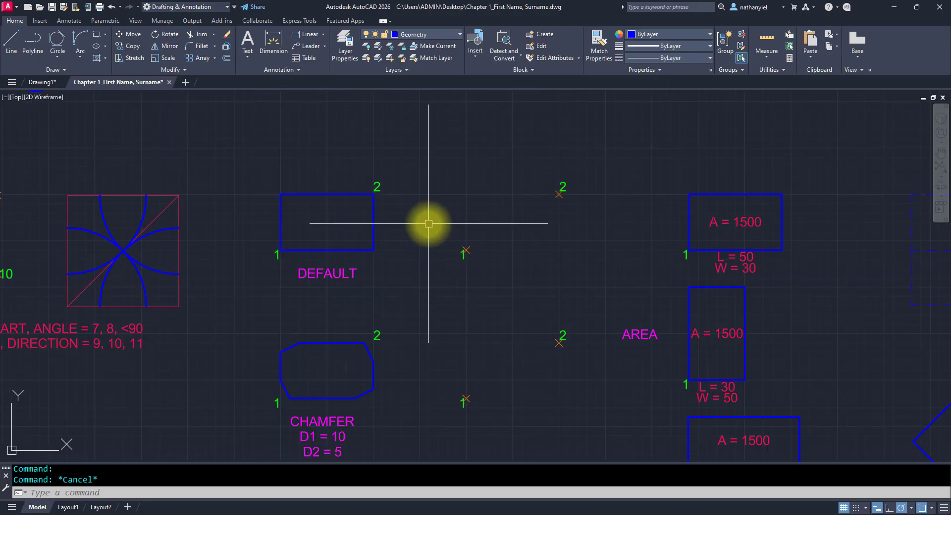
{"action": "scroll", "coordinate": [429, 224], "scroll_direction": "up", "scroll_amount": 2}
{"action": "middle_click_drag", "start_coordinate": [426, 221], "coordinate": [461, 252]}
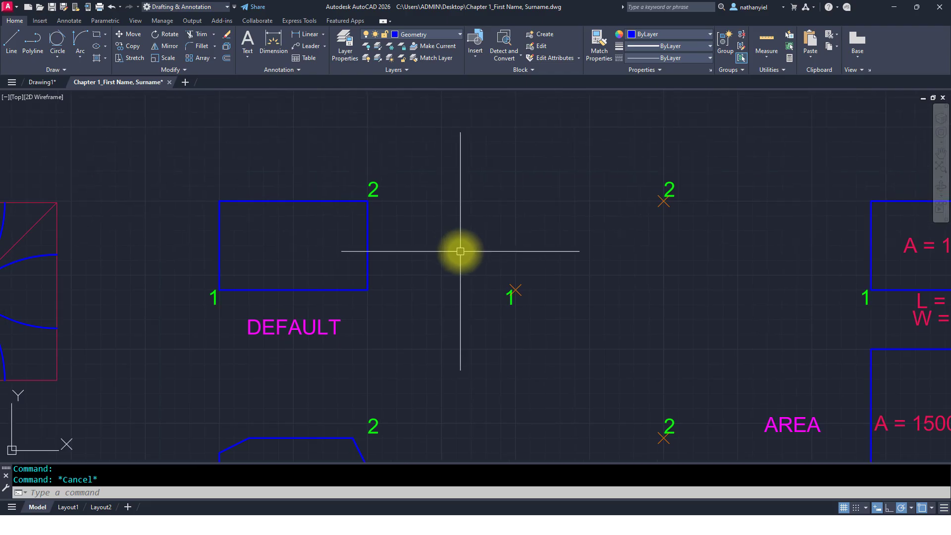
{"action": "type", "text": "z"}
{"action": "key", "text": "Return"}
{"action": "key", "text": "Return"}
{"action": "mouse_move", "coordinate": [463, 274]}
{"action": "left_mouse_down"}
{"action": "mouse_move", "coordinate": [461, 166]}
{"action": "mouse_move", "coordinate": [458, 212]}
{"action": "left_mouse_up"}
{"action": "key", "text": "Escape"}
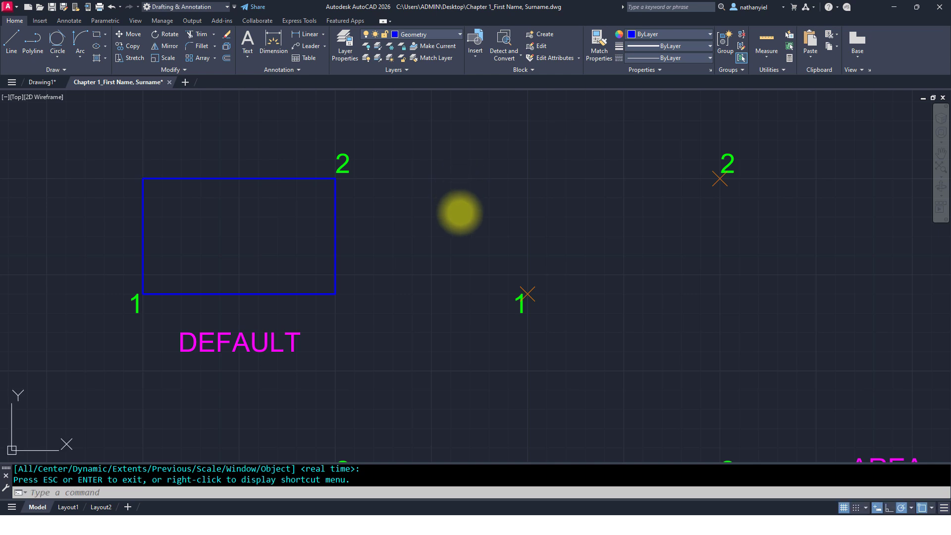
{"action": "type", "text": "re"}
{"action": "key", "text": "Return"}
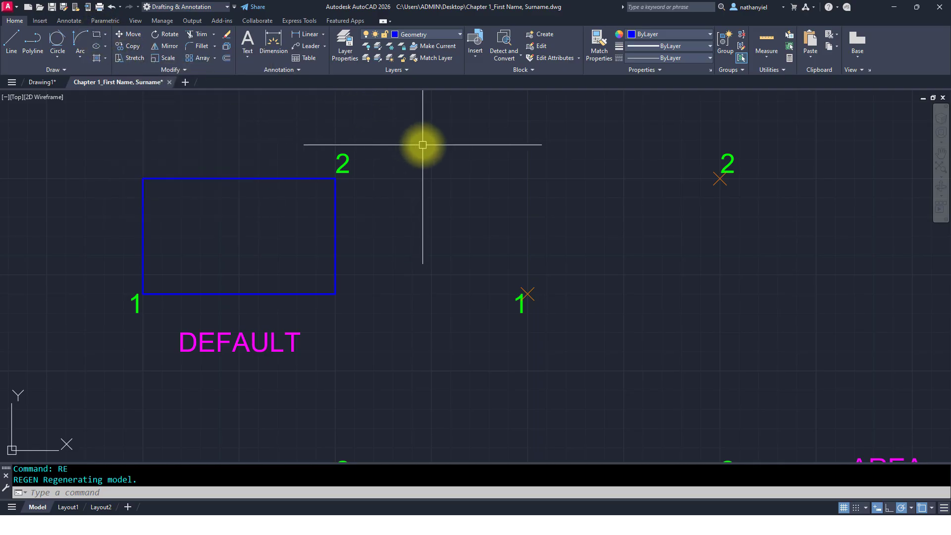
{"action": "type", "text": "REC"}
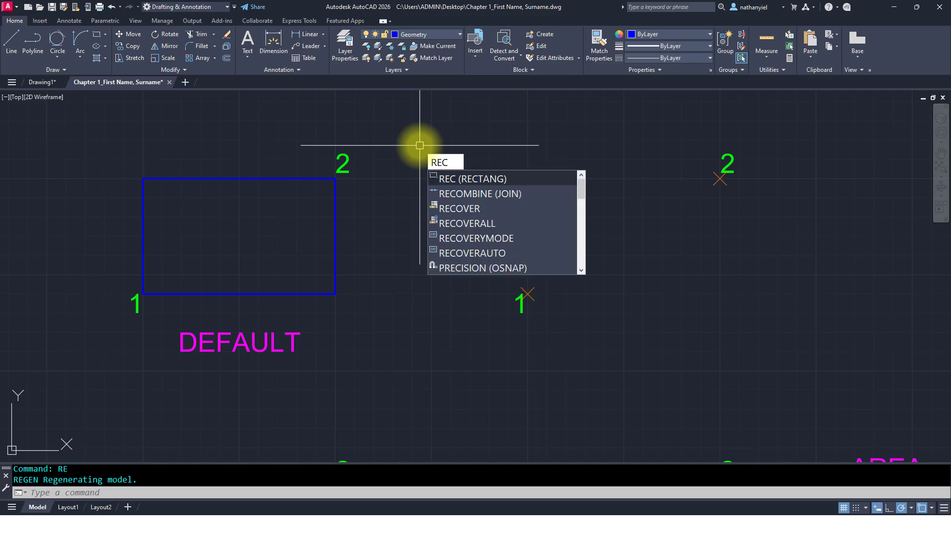
{"action": "key", "text": "Return"}
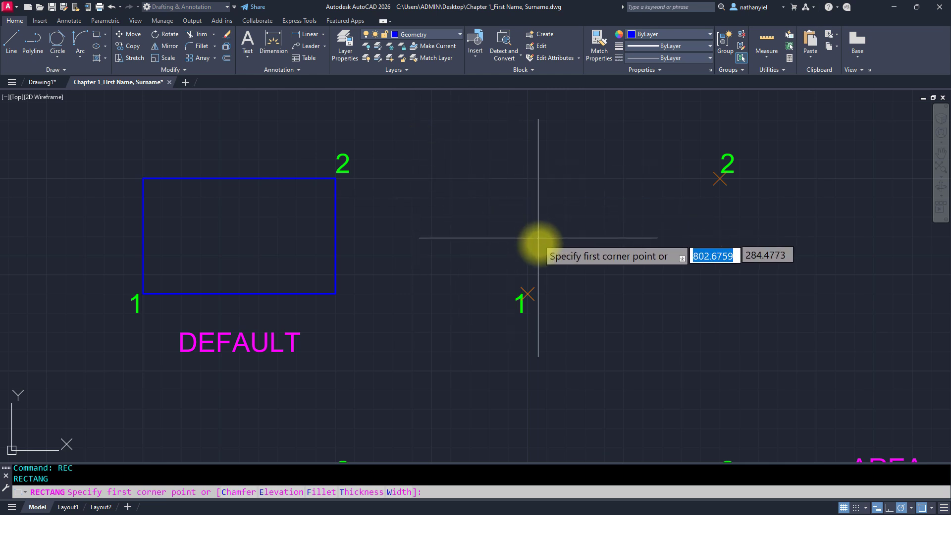
{"action": "left_click", "coordinate": [528, 293]}
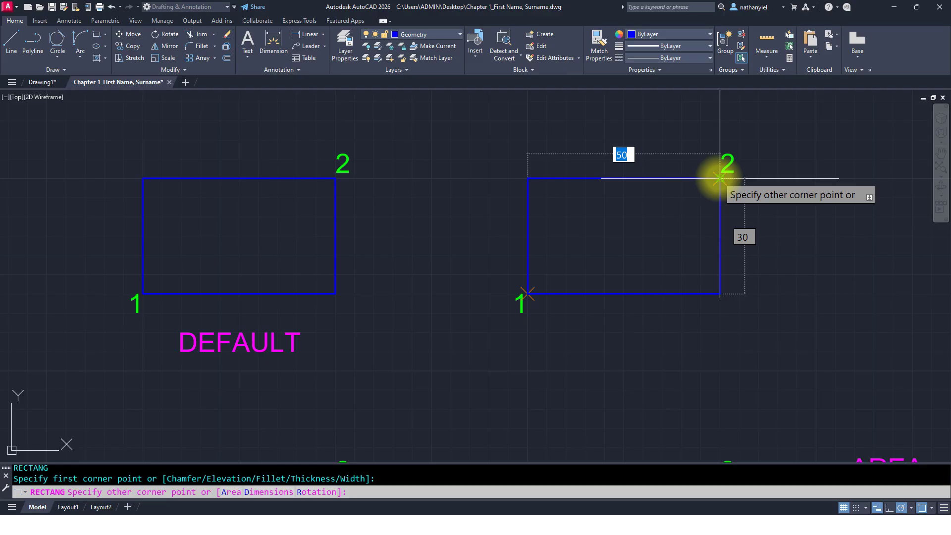
{"action": "left_click", "coordinate": [720, 178]}
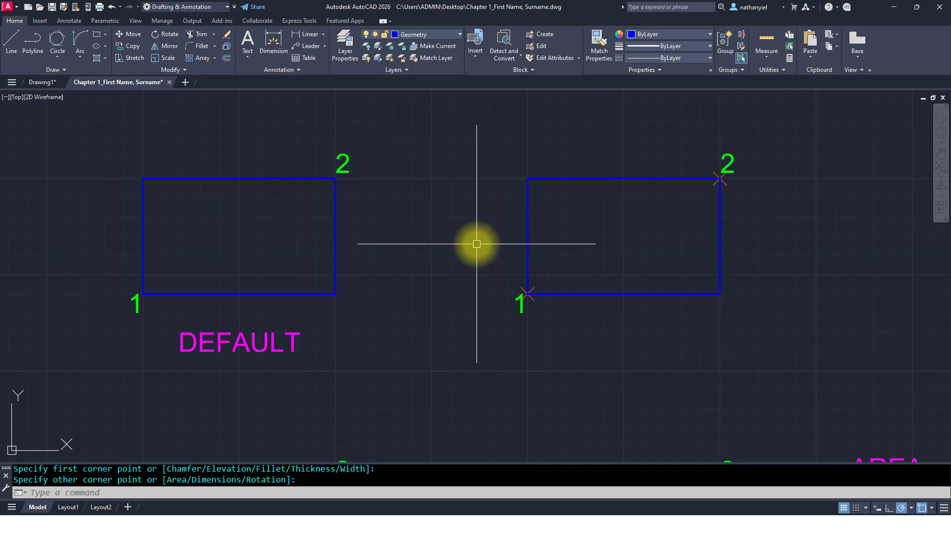
Step: Draw a chamfered rectangle with chamfer distances 10 and 5 from point 1 to point 2 in the CHAMFER exercise
{"action": "key", "text": "F12"}
{"action": "mouse_move", "coordinate": [442, 379]}
{"action": "middle_mouse_down"}
{"action": "mouse_move", "coordinate": [433, 217]}
{"action": "mouse_move", "coordinate": [426, 380]}
{"action": "mouse_move", "coordinate": [407, 161]}
{"action": "middle_mouse_up"}
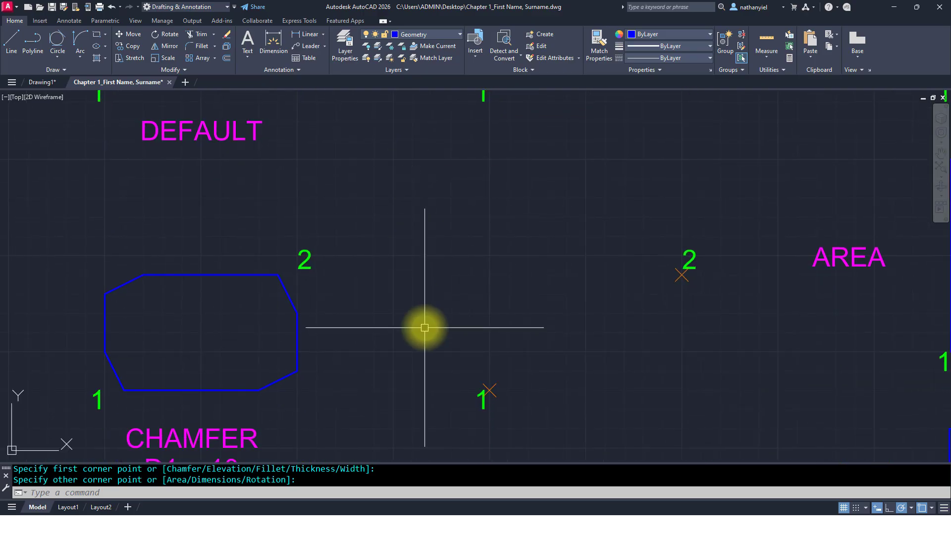
{"action": "middle_click_drag", "start_coordinate": [424, 325], "coordinate": [427, 223]}
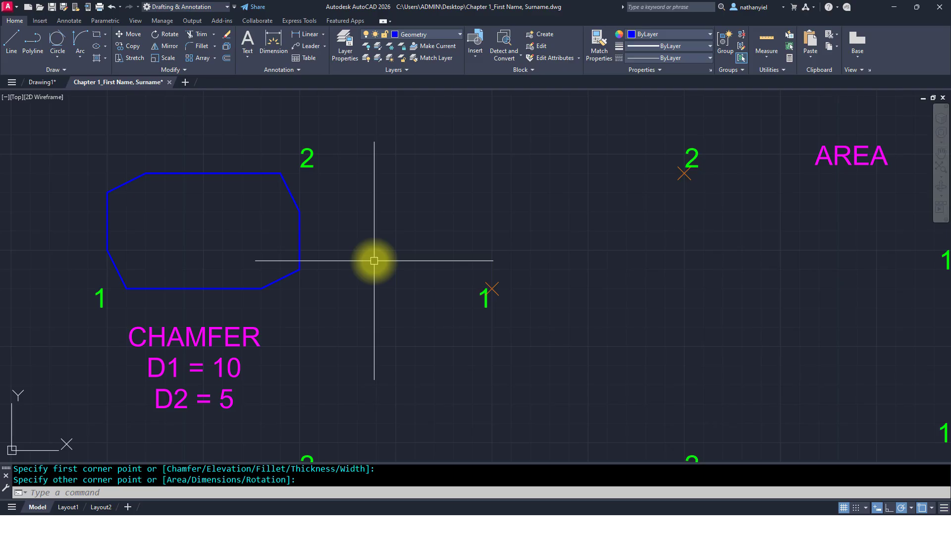
{"action": "key", "text": "Return"}
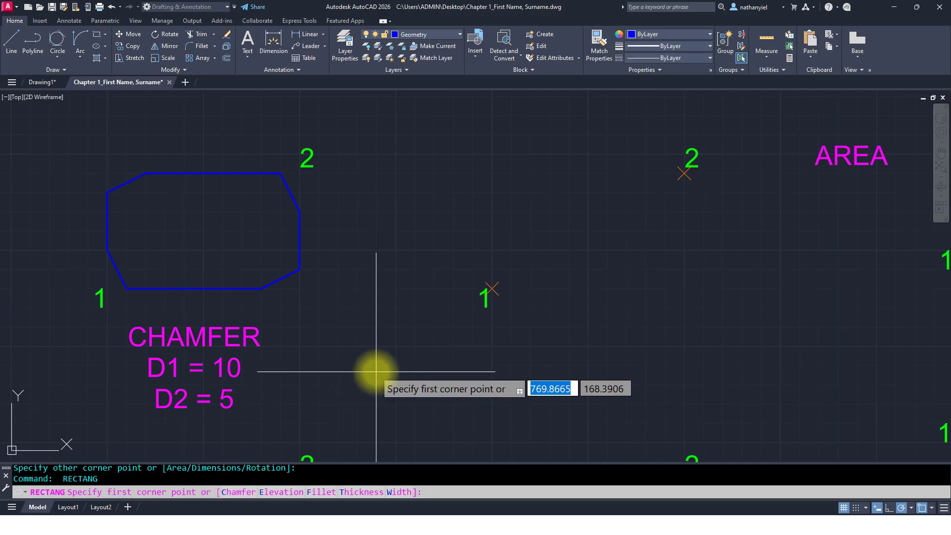
{"action": "type", "text": "C"}
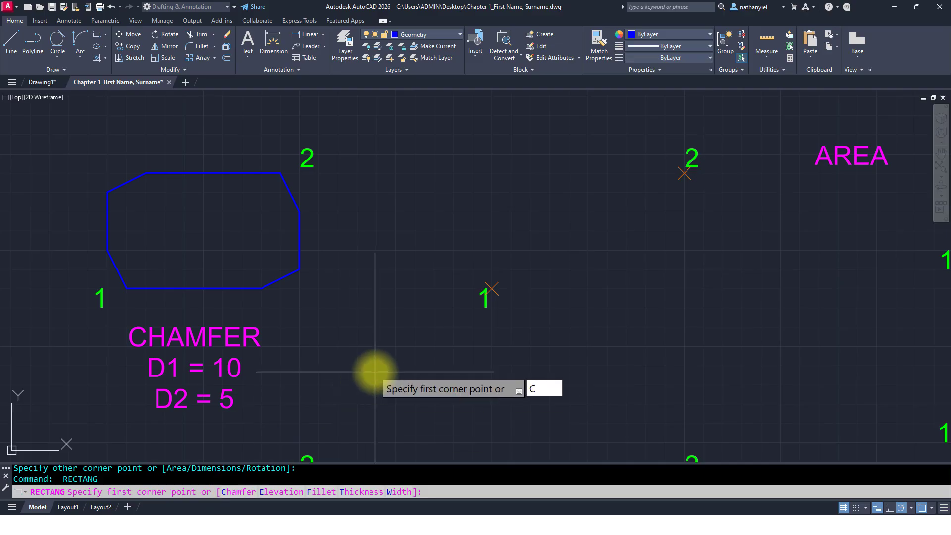
{"action": "key", "text": "Return"}
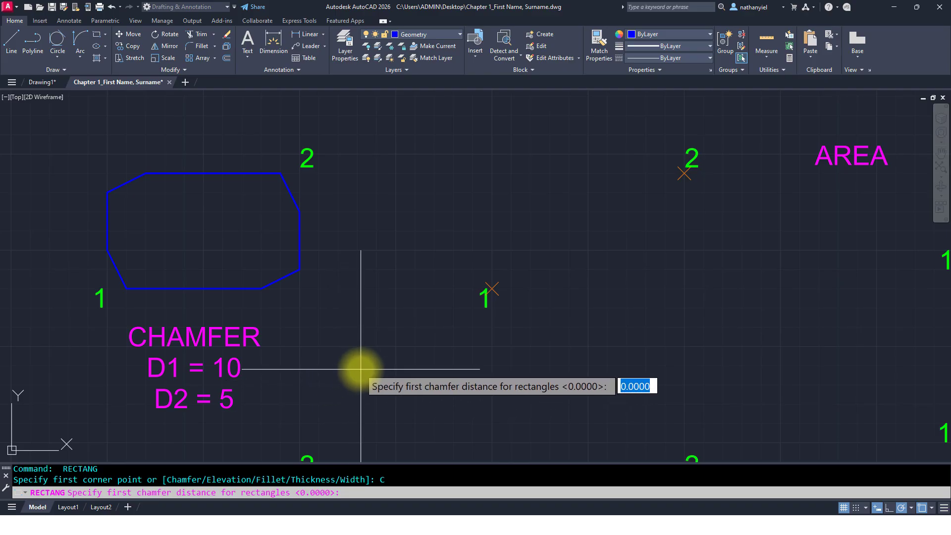
{"action": "type", "text": "10"}
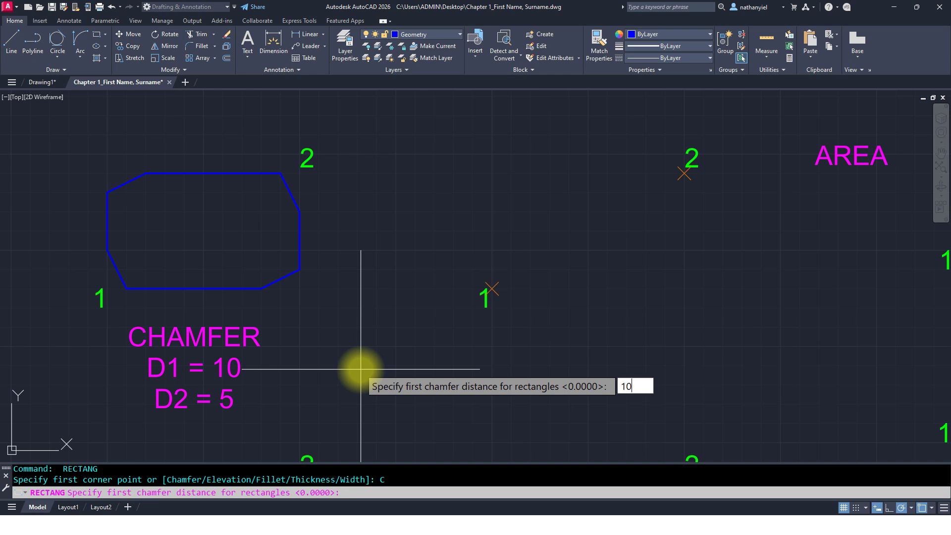
{"action": "key", "text": "Return"}
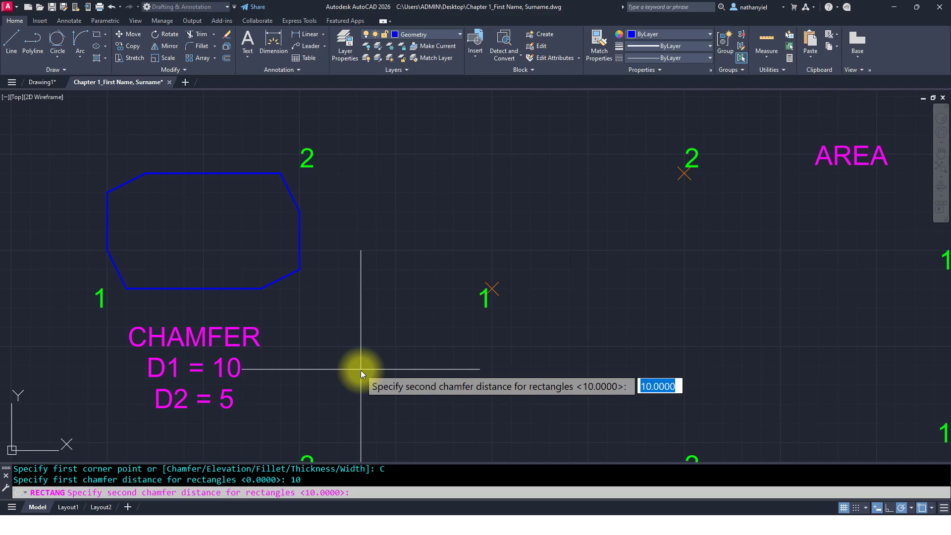
{"action": "type", "text": "5"}
{"action": "key", "text": "Return"}
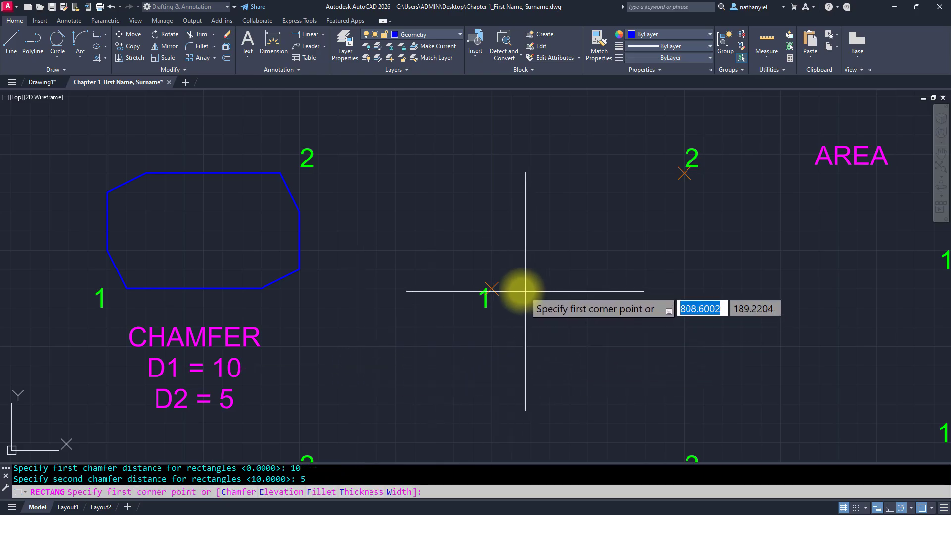
{"action": "left_click", "coordinate": [490, 288]}
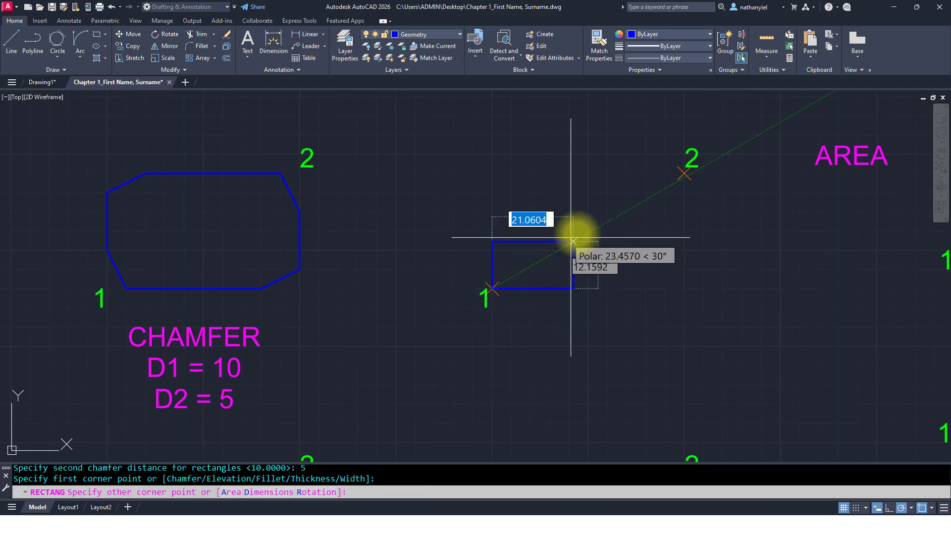
{"action": "left_click", "coordinate": [684, 172]}
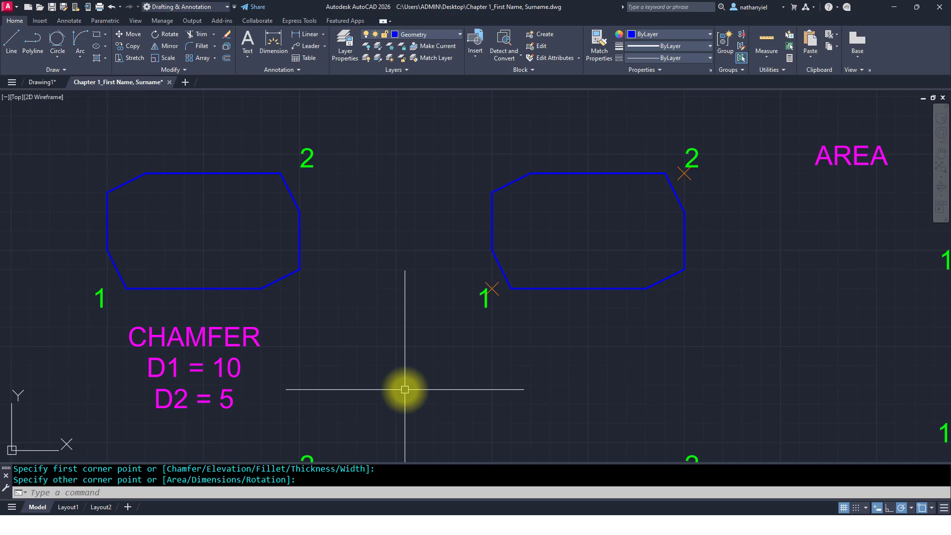
Step: Draw a filleted rectangle with a 10 radius from point 1 to point 2 in the FILLET exercise
{"action": "middle_click_drag", "start_coordinate": [374, 442], "coordinate": [373, 195]}
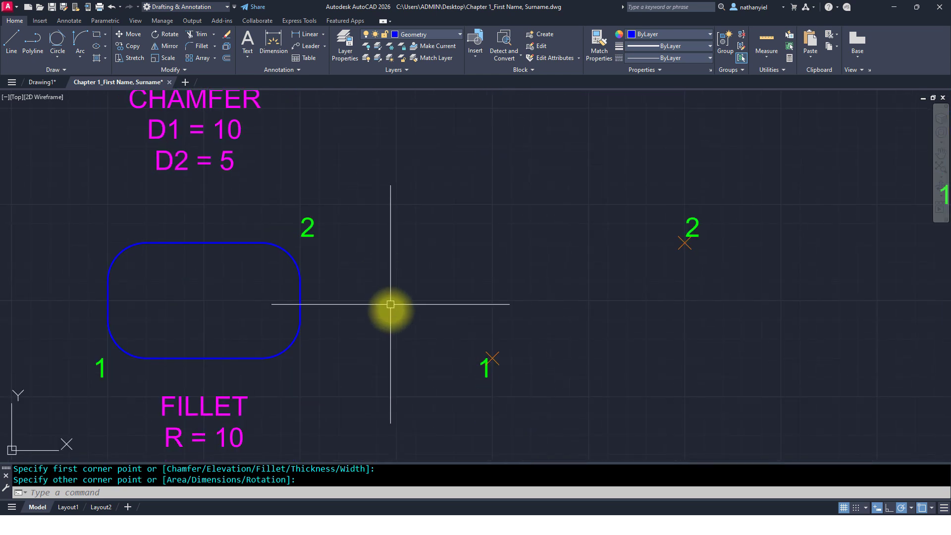
{"action": "middle_click_drag", "start_coordinate": [391, 323], "coordinate": [397, 225]}
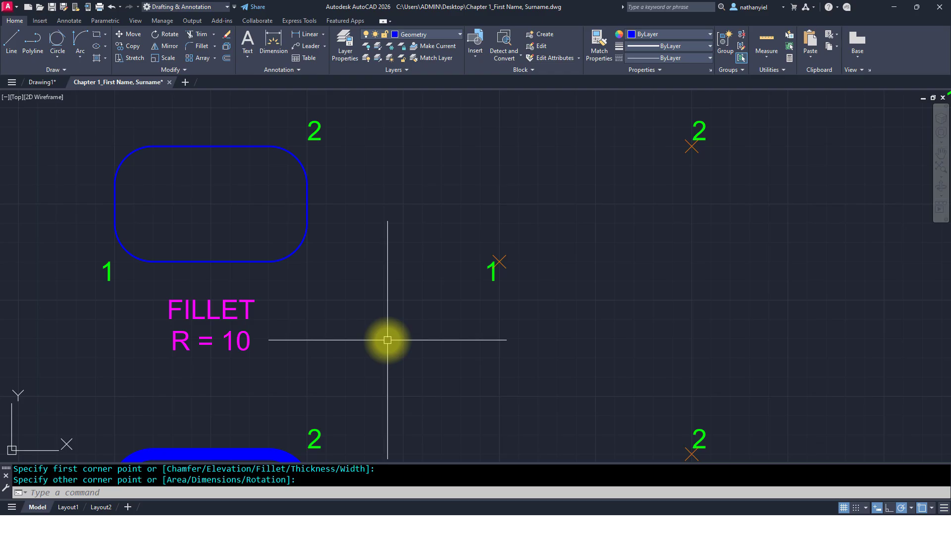
{"action": "key", "text": "Return"}
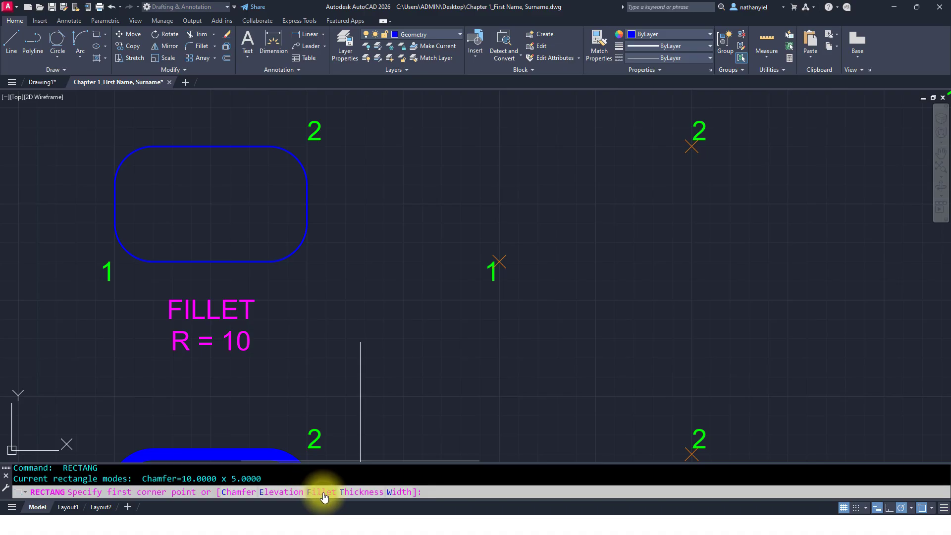
{"action": "type", "text": "F"}
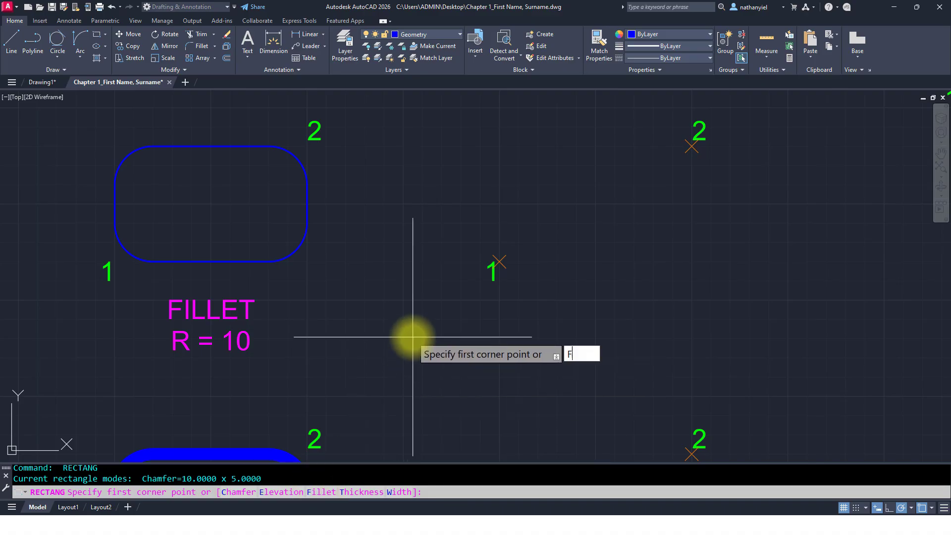
{"action": "key", "text": "Return"}
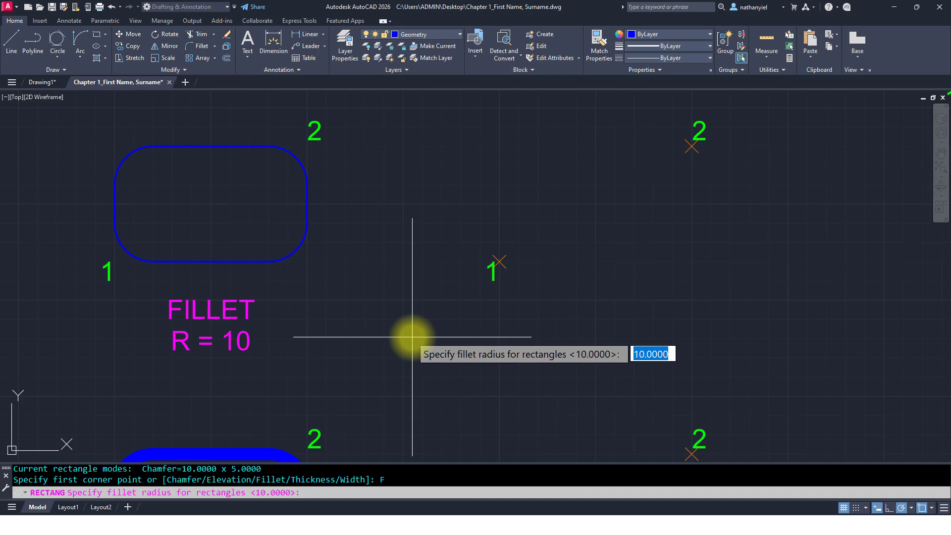
{"action": "key", "text": "Return"}
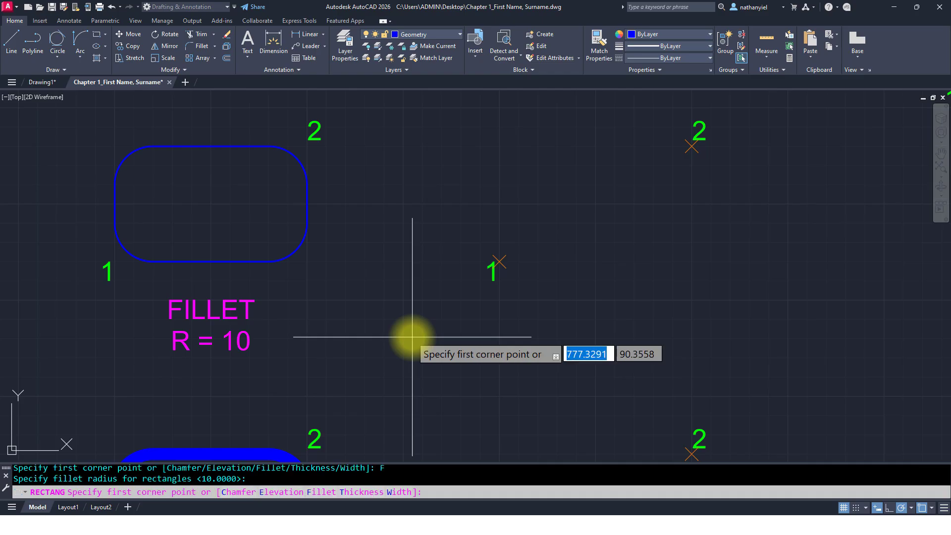
{"action": "left_click", "coordinate": [500, 261]}
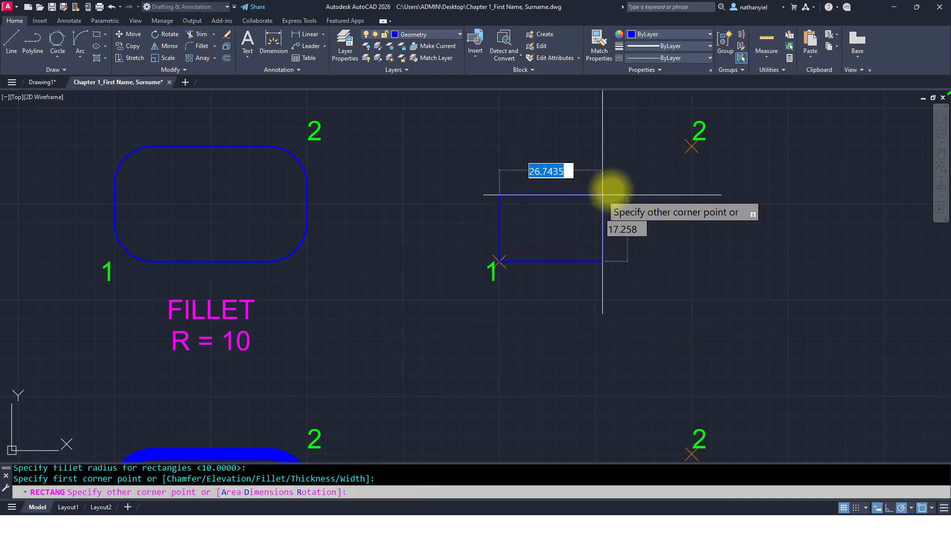
{"action": "left_click", "coordinate": [692, 145]}
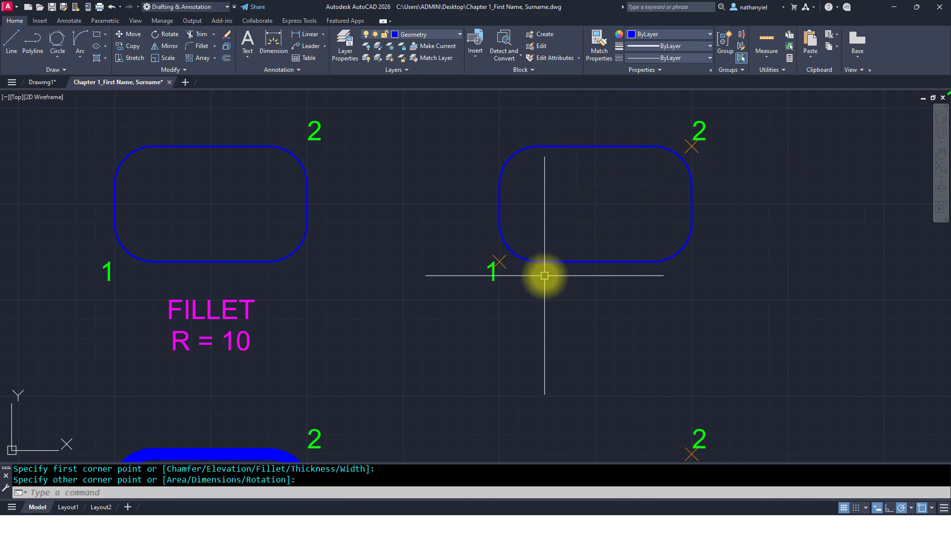
Step: Draw a rectangle with line width 3 from point 1 to point 2 in the WIDTH exercise
{"action": "mouse_move", "coordinate": [462, 410]}
{"action": "middle_mouse_down"}
{"action": "mouse_move", "coordinate": [468, 201]}
{"action": "mouse_move", "coordinate": [462, 268]}
{"action": "mouse_move", "coordinate": [463, 236]}
{"action": "middle_mouse_up"}
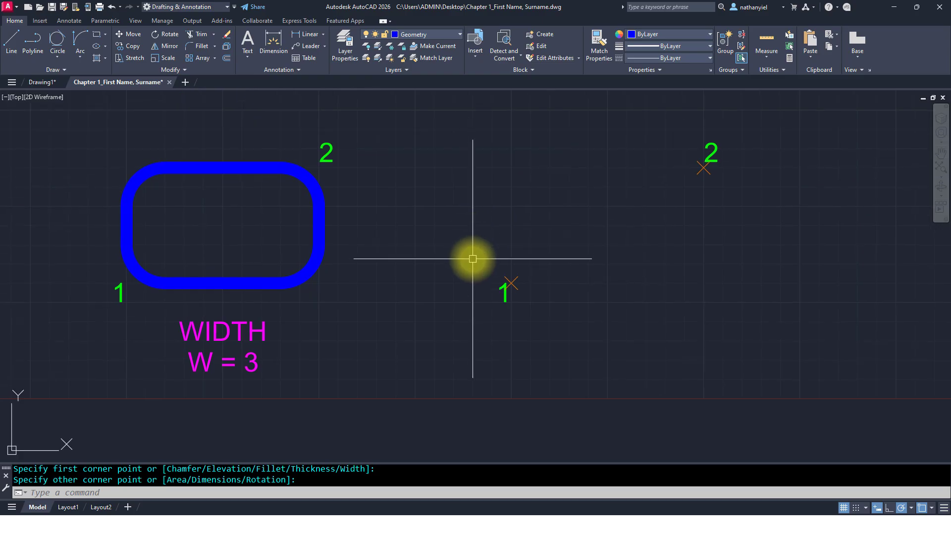
{"action": "key", "text": "Return"}
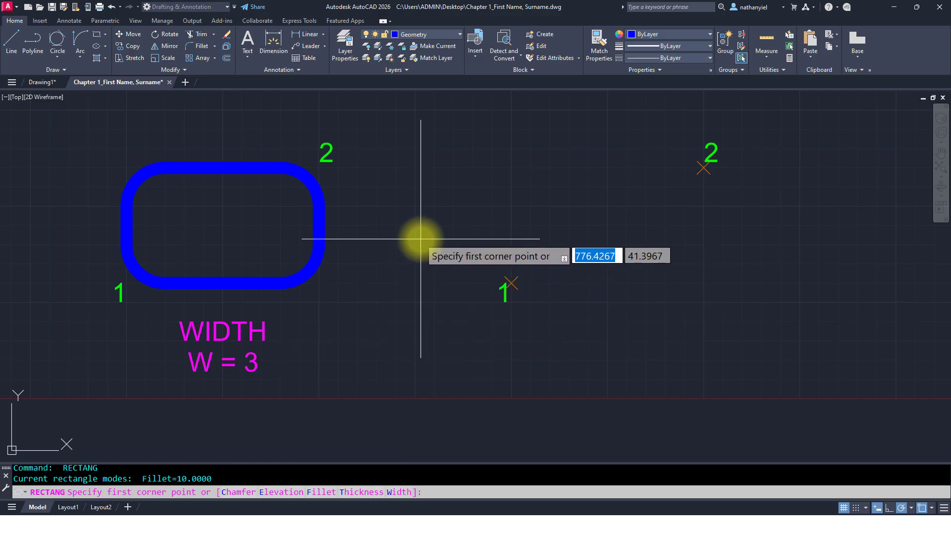
{"action": "type", "text": "W"}
{"action": "key", "text": "Return"}
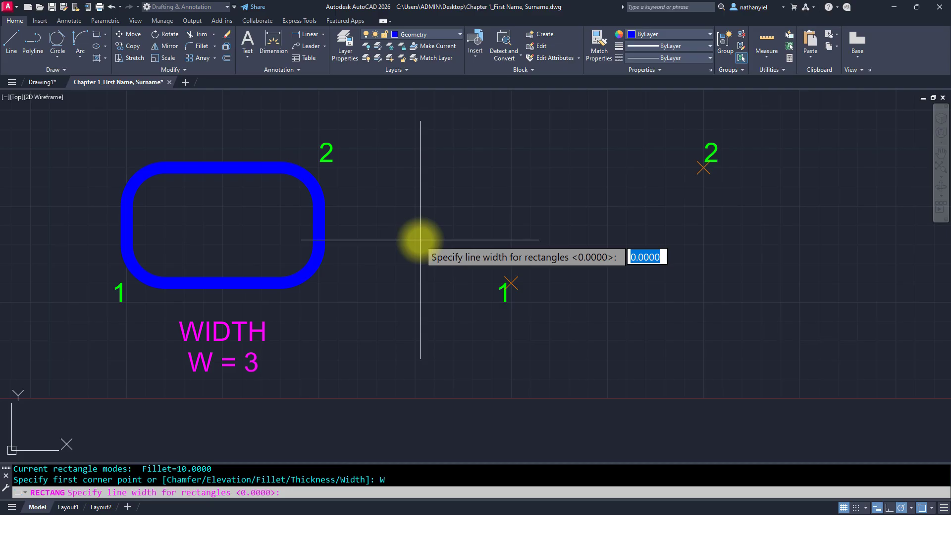
{"action": "type", "text": "3"}
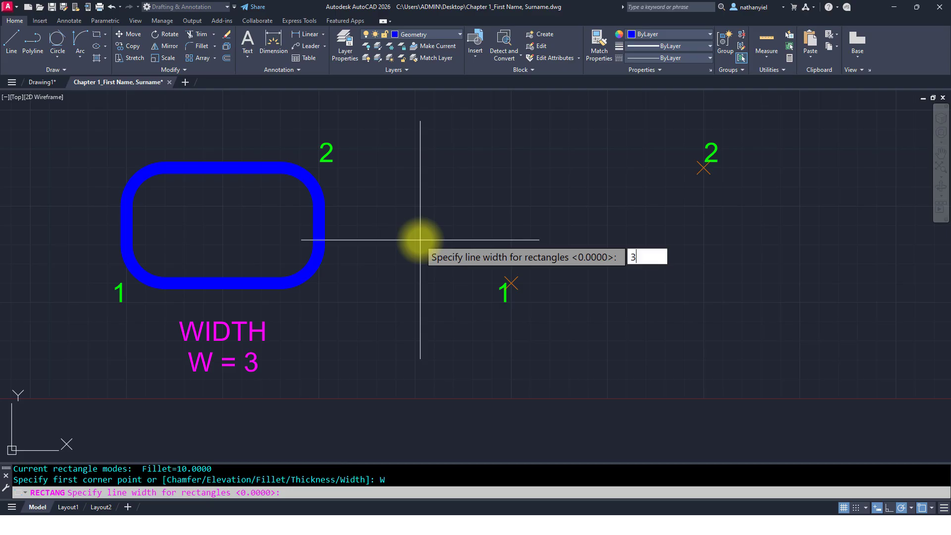
{"action": "key", "text": "Return"}
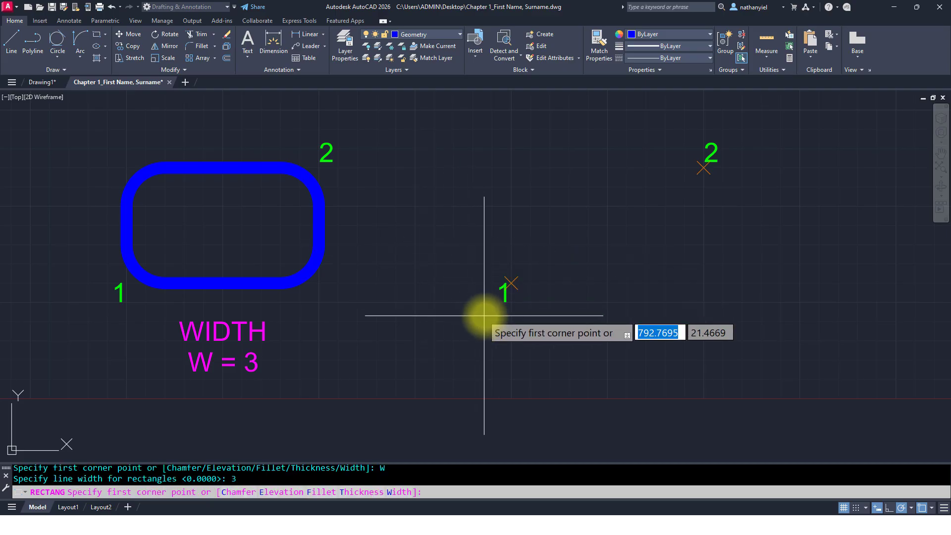
{"action": "left_click", "coordinate": [511, 283]}
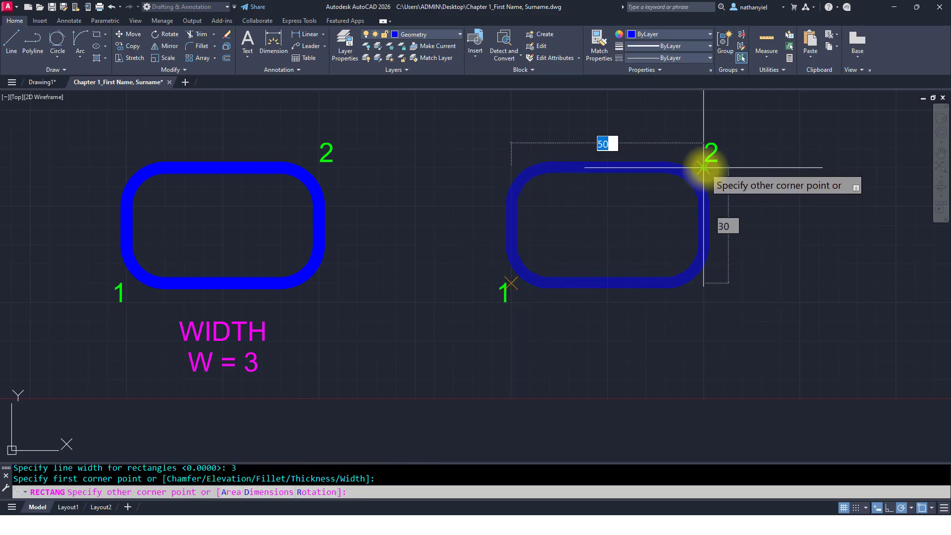
{"action": "left_click", "coordinate": [704, 168]}
Step: Erase the rectangle previously drawn in the DEFAULT exercise
{"action": "scroll", "coordinate": [463, 310], "scroll_direction": "down", "scroll_amount": 4}
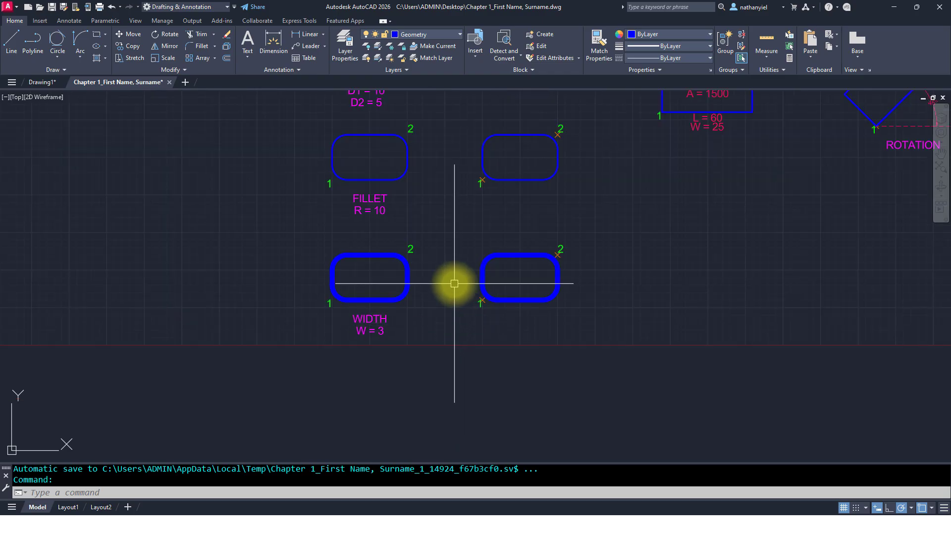
{"action": "middle_click_drag", "start_coordinate": [461, 174], "coordinate": [411, 325]}
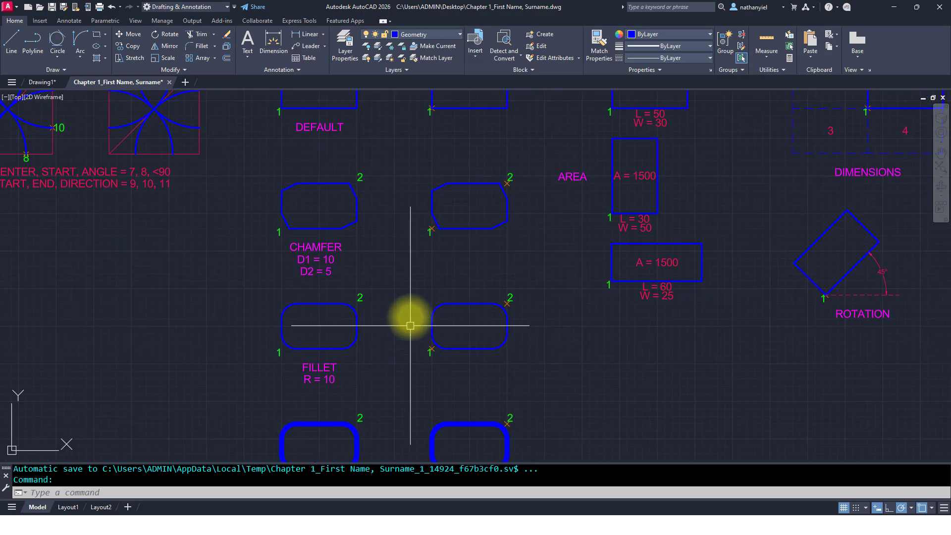
{"action": "middle_click_drag", "start_coordinate": [398, 191], "coordinate": [380, 297]}
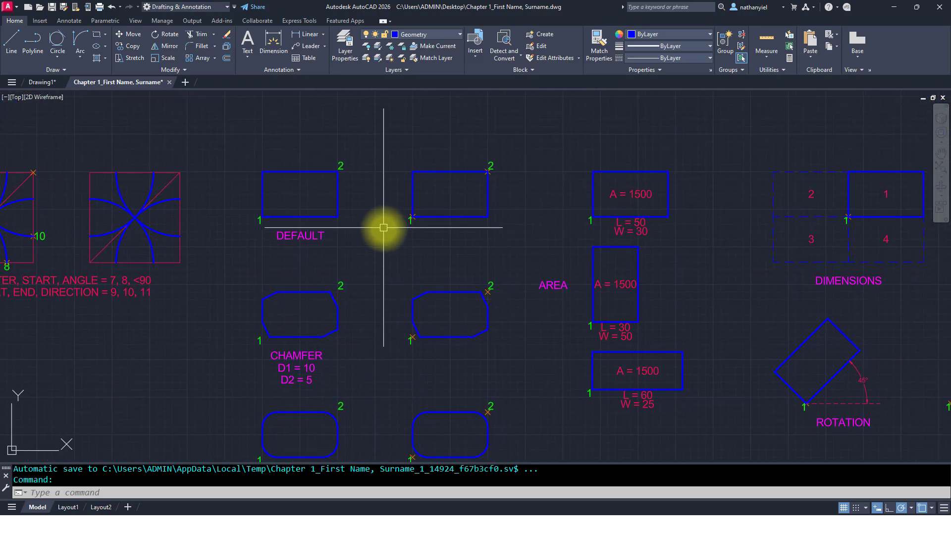
{"action": "scroll", "coordinate": [446, 201], "scroll_direction": "up", "scroll_amount": 4}
{"action": "middle_click_drag", "start_coordinate": [450, 201], "coordinate": [393, 263]}
{"action": "left_click", "coordinate": [409, 186]}
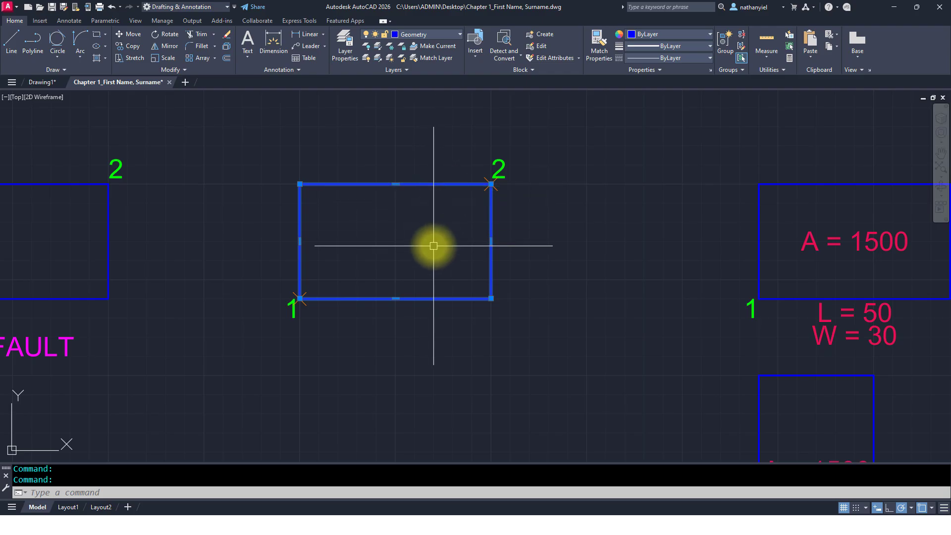
{"action": "key", "text": "Delete"}
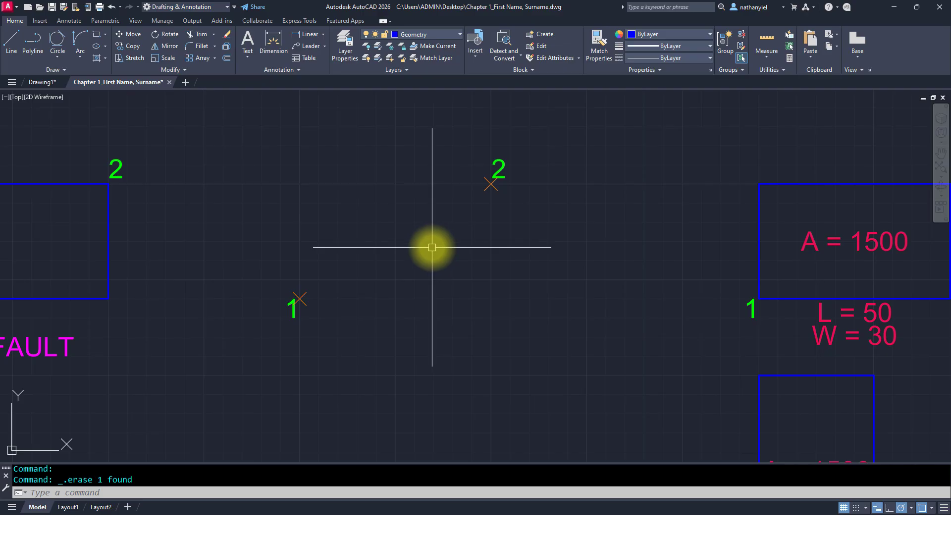
Step: Draw a rectangle from point 1 to point 2 in the DEFAULT exercise with the current modes, then erase it
{"action": "type", "text": "rec"}
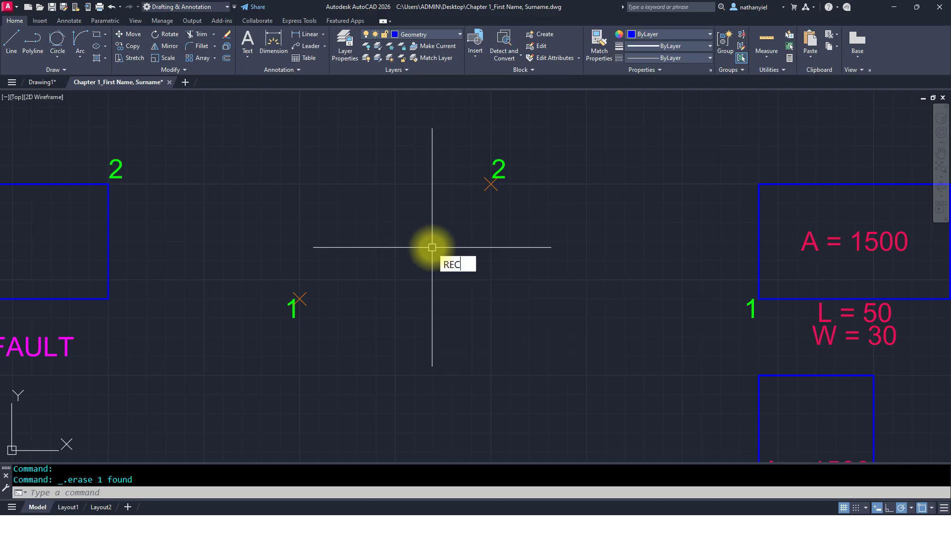
{"action": "key", "text": "Return"}
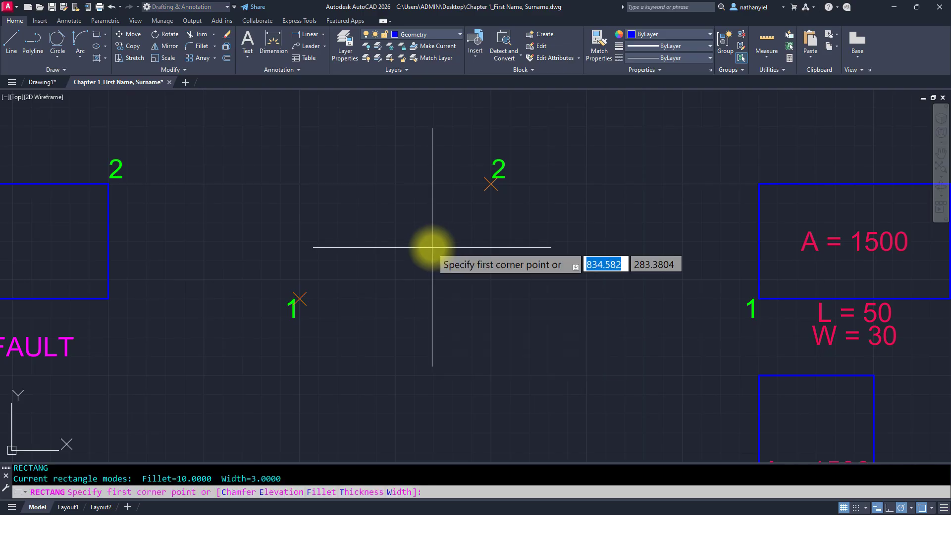
{"action": "left_click", "coordinate": [299, 298]}
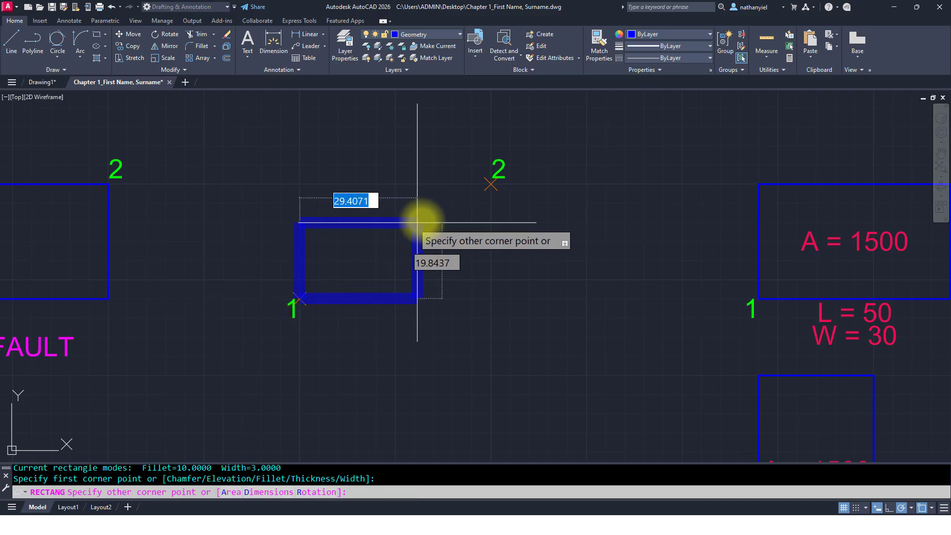
{"action": "left_click", "coordinate": [488, 182]}
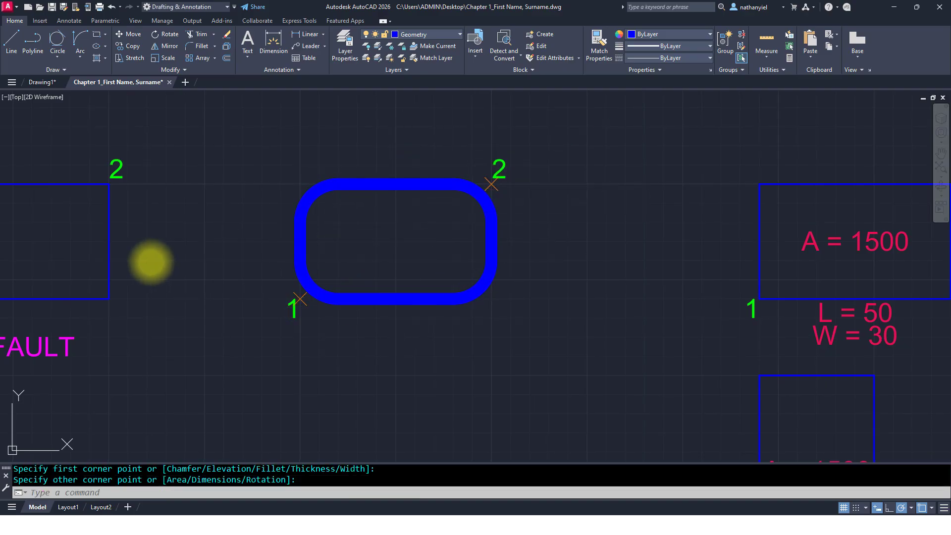
{"action": "middle_click_drag", "start_coordinate": [149, 261], "coordinate": [339, 263]}
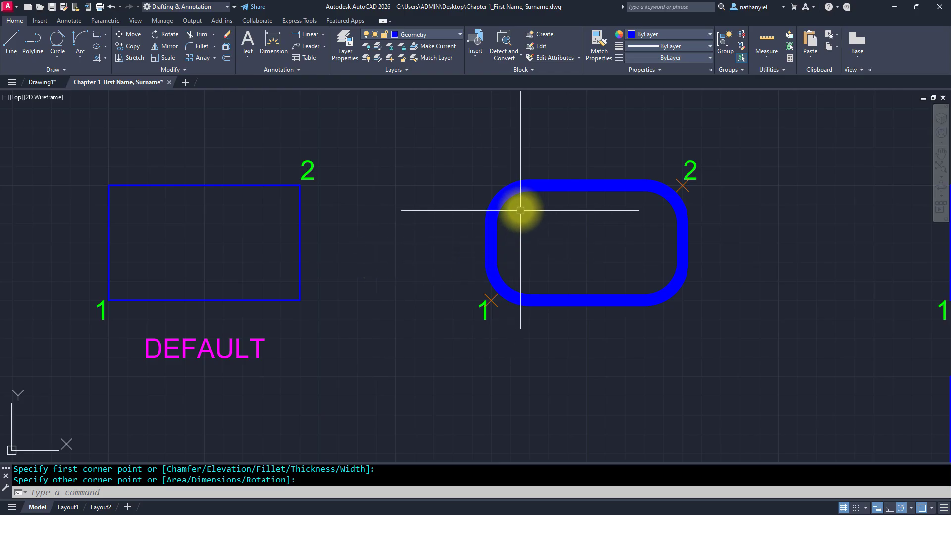
{"action": "left_click", "coordinate": [533, 192]}
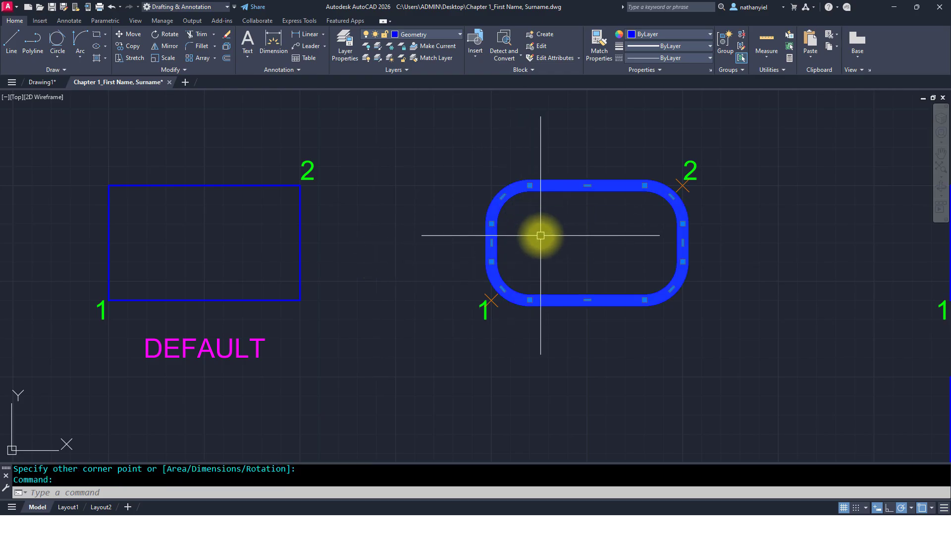
{"action": "key", "text": "Delete"}
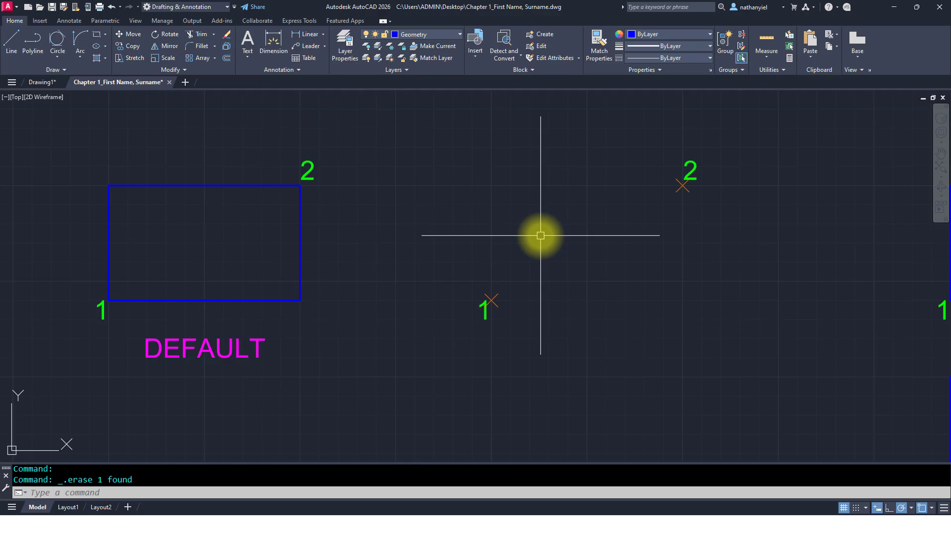
Step: Reset rectangle width and fillet radius to 0 and draw a plain rectangle from point 1 to point 2 in the DEFAULT exercise
{"action": "type", "text": "C"}
{"action": "key", "text": "Return"}
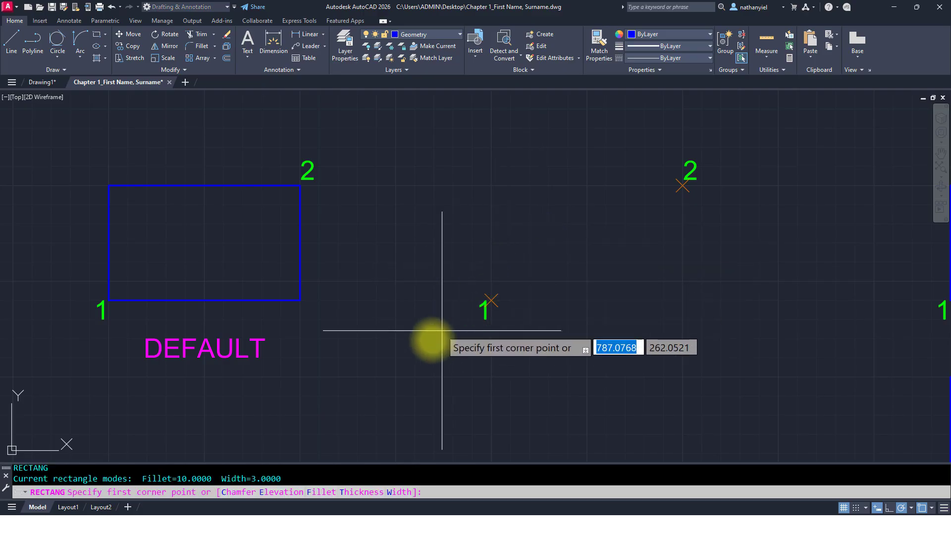
{"action": "left_click", "coordinate": [397, 493]}
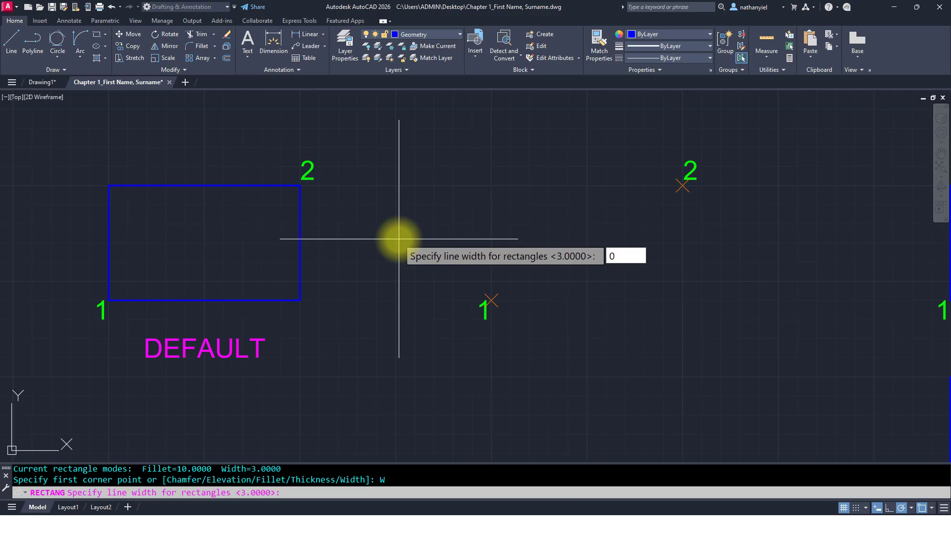
{"action": "key", "text": "Return"}
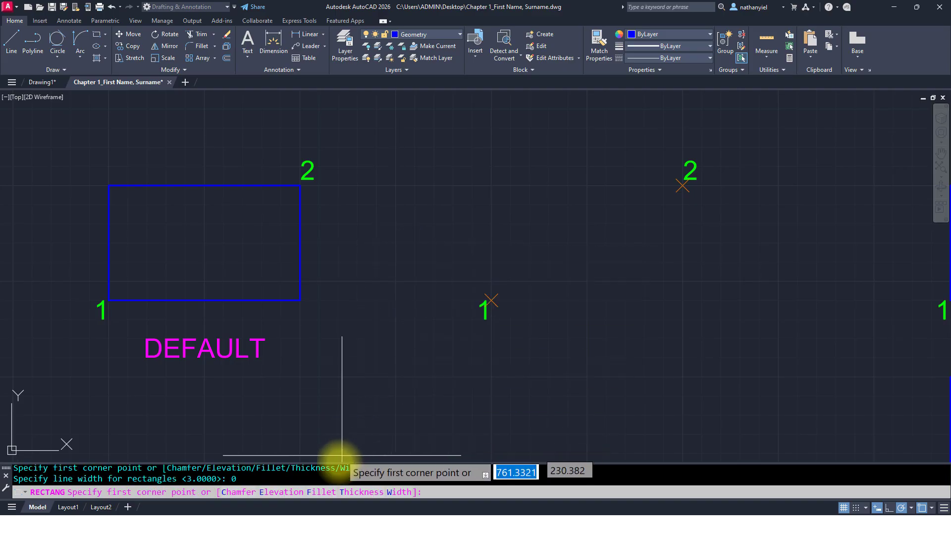
{"action": "left_click", "coordinate": [322, 495]}
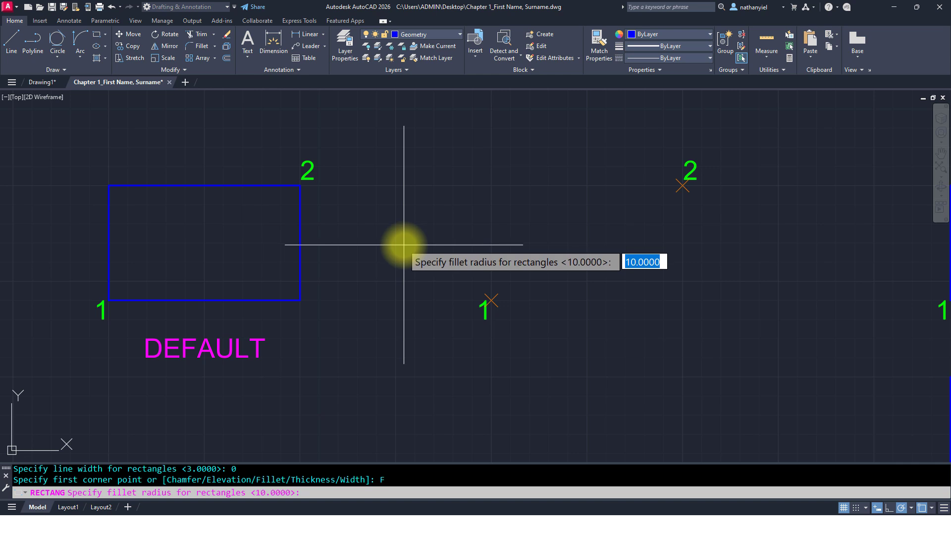
{"action": "key", "text": "Return"}
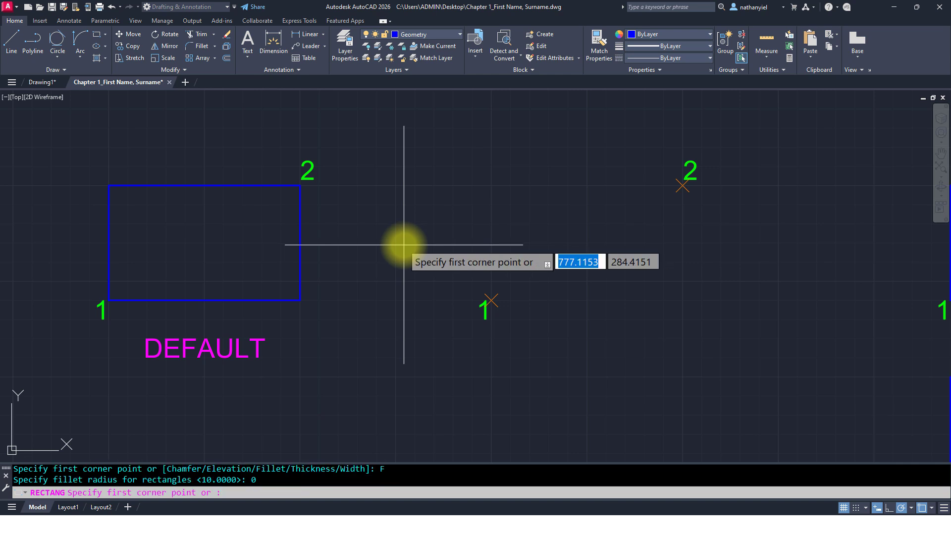
{"action": "left_click", "coordinate": [491, 300]}
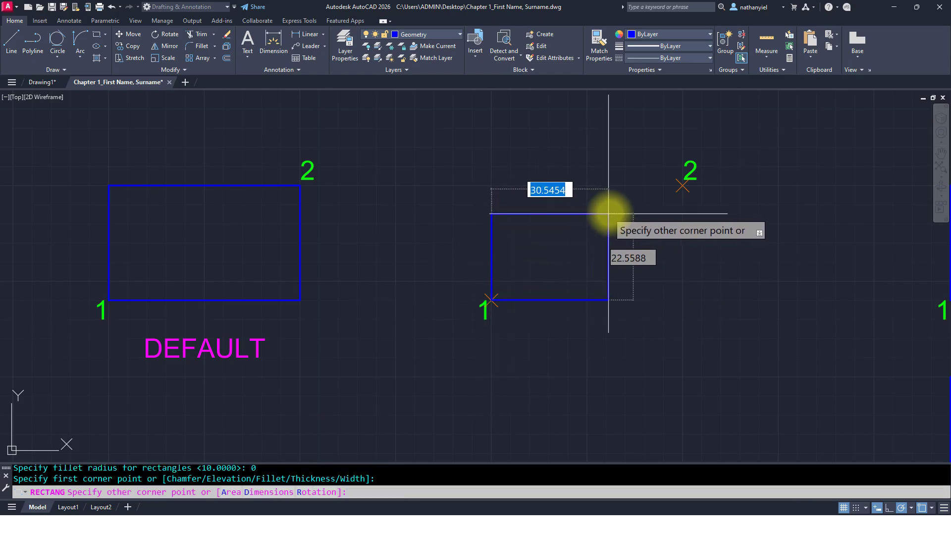
{"action": "left_click", "coordinate": [682, 187]}
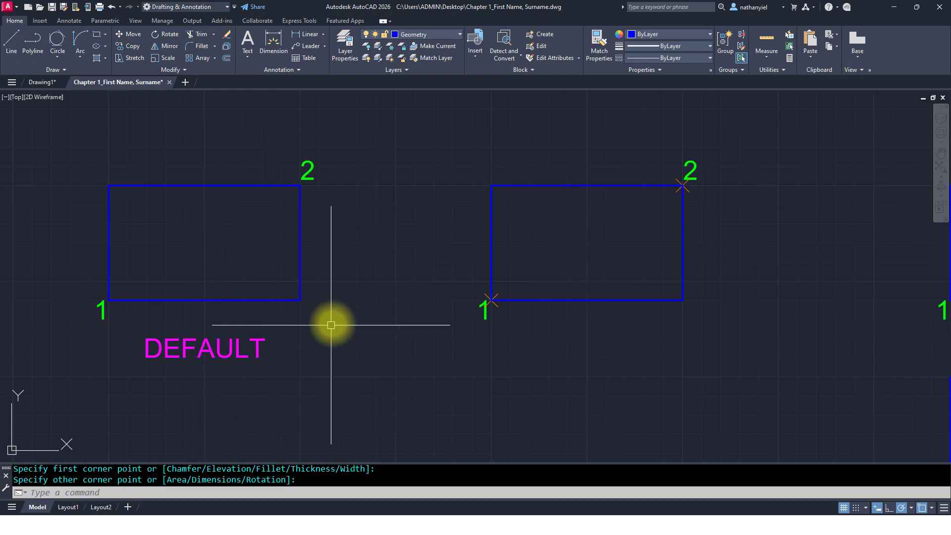
{"action": "scroll", "coordinate": [342, 315], "scroll_direction": "down", "scroll_amount": 5}
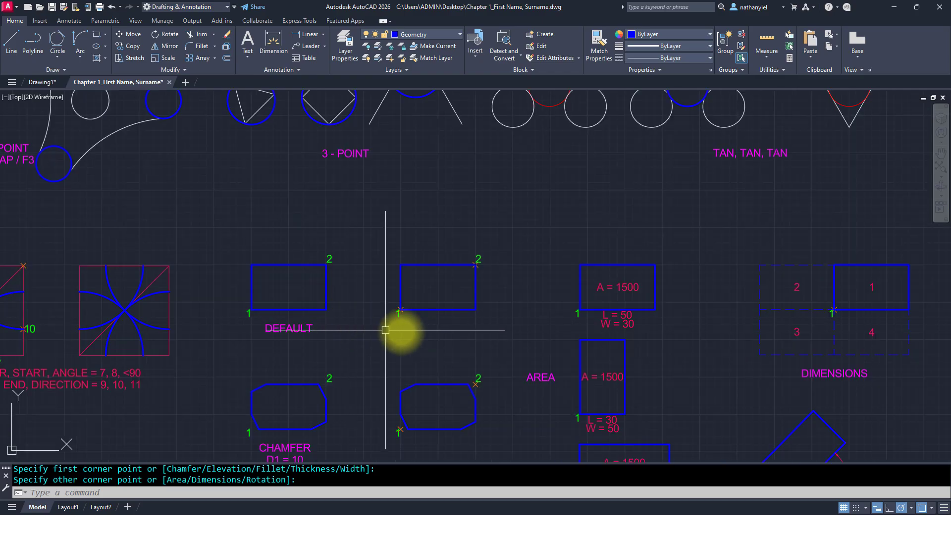
{"action": "middle_click_drag", "start_coordinate": [484, 325], "coordinate": [269, 233]}
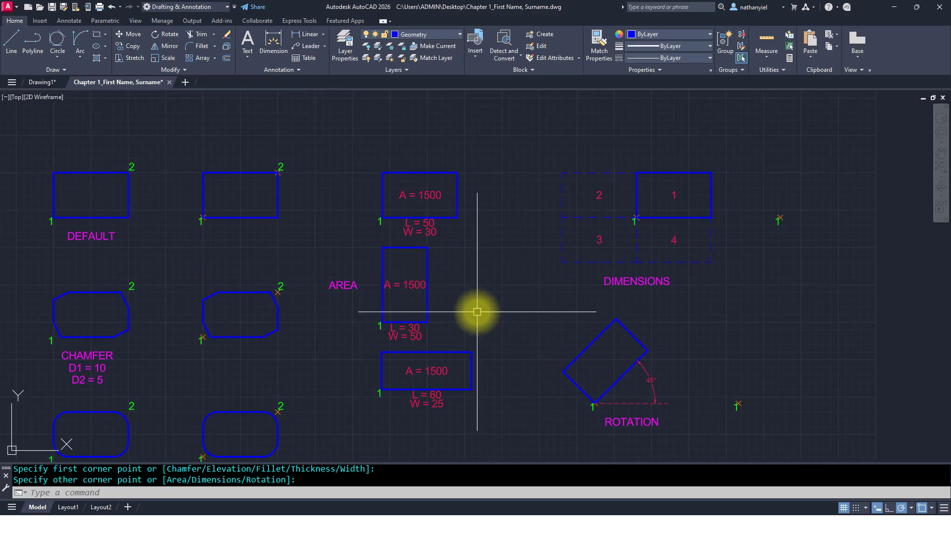
Step: Draw a rectangle with area 1500 and length 50 beside the first AREA example, starting at its lower-right corner
{"action": "scroll", "coordinate": [360, 268], "scroll_direction": "up", "scroll_amount": 2}
{"action": "middle_click_drag", "start_coordinate": [368, 238], "coordinate": [382, 276]}
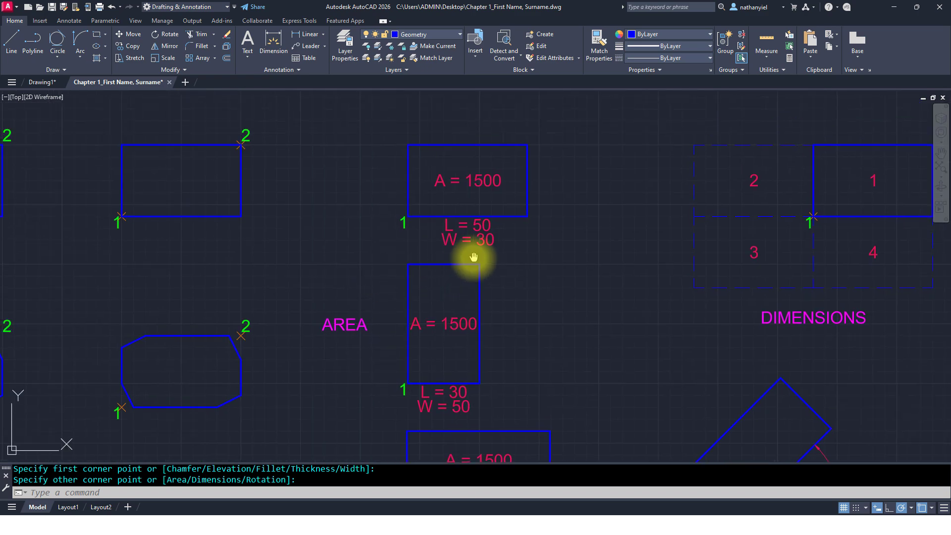
{"action": "middle_click_drag", "start_coordinate": [469, 257], "coordinate": [424, 217]}
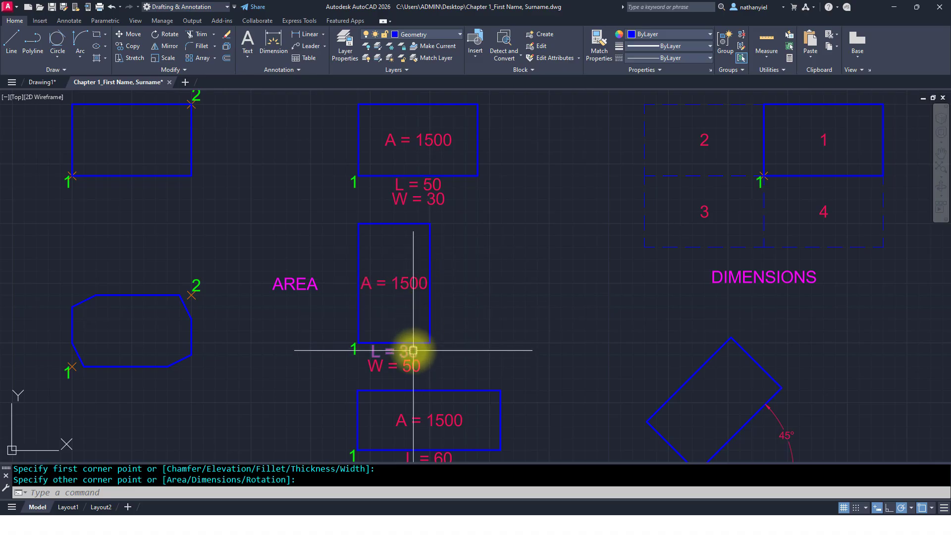
{"action": "middle_click_drag", "start_coordinate": [428, 360], "coordinate": [428, 327]}
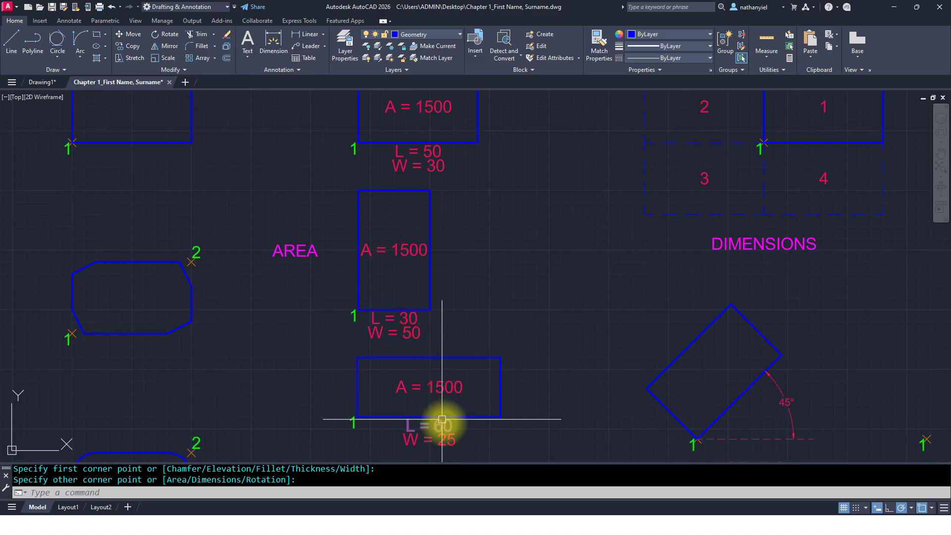
{"action": "middle_click_drag", "start_coordinate": [449, 278], "coordinate": [444, 299]}
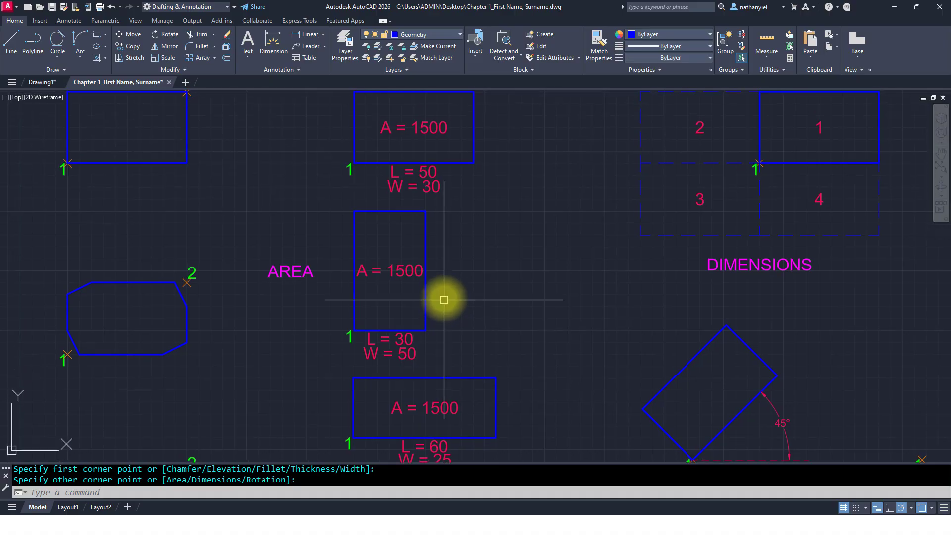
{"action": "middle_click_drag", "start_coordinate": [489, 257], "coordinate": [449, 268]}
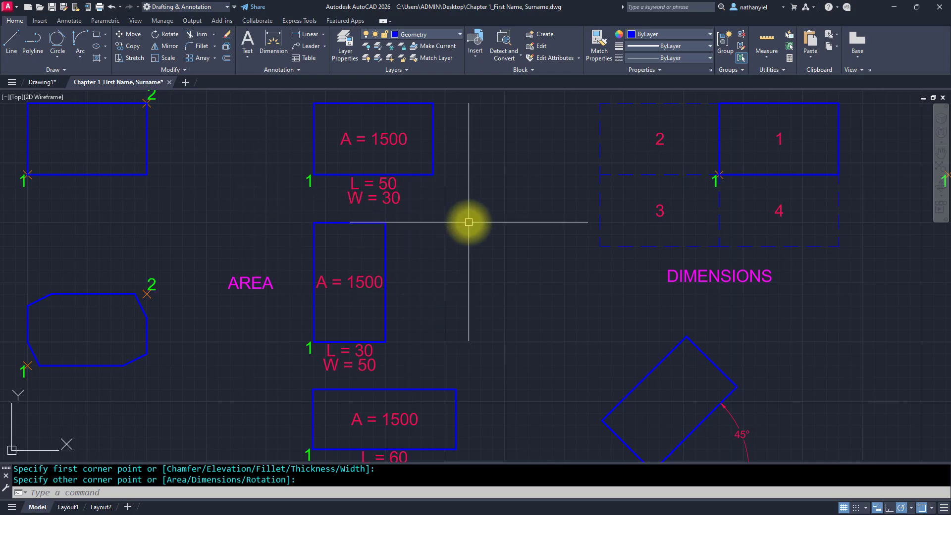
{"action": "type", "text": "C"}
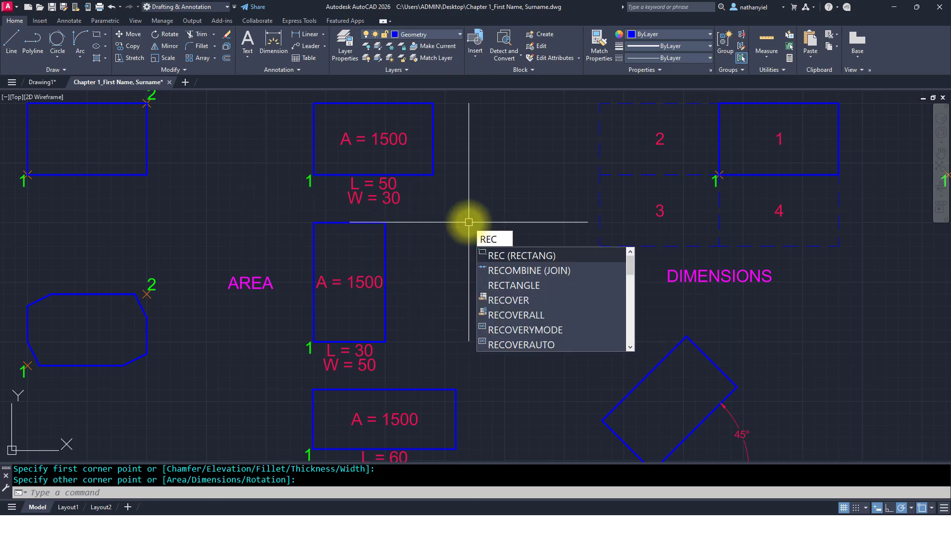
{"action": "key", "text": "Return"}
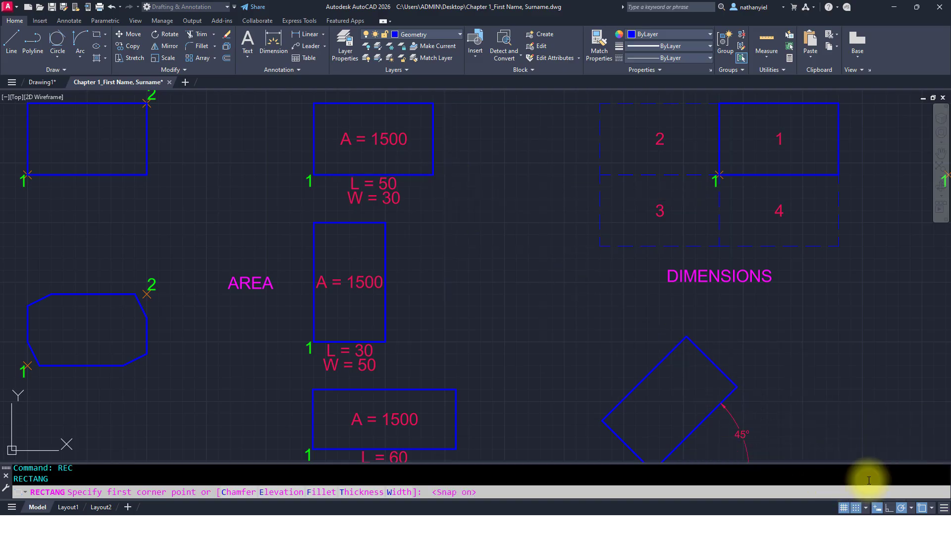
{"action": "left_click", "coordinate": [457, 174]}
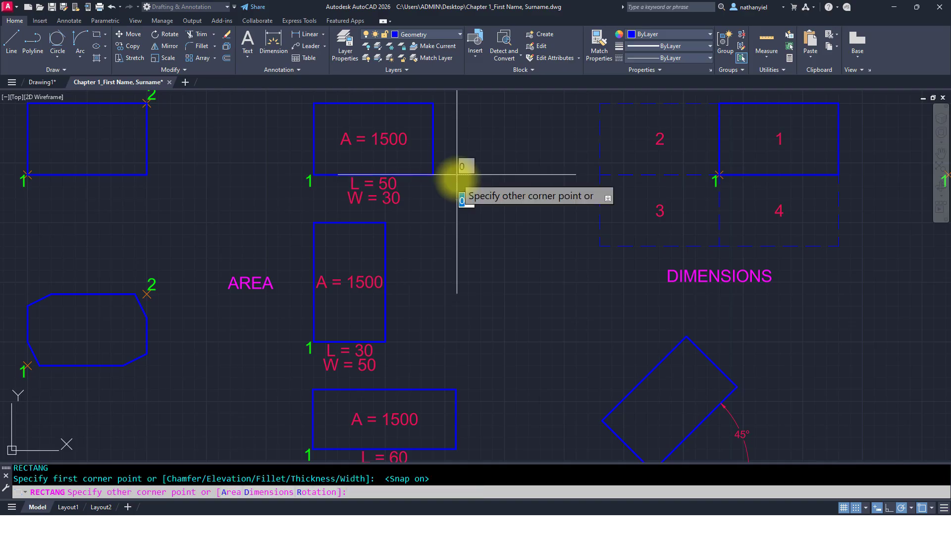
{"action": "left_click", "coordinate": [858, 509]}
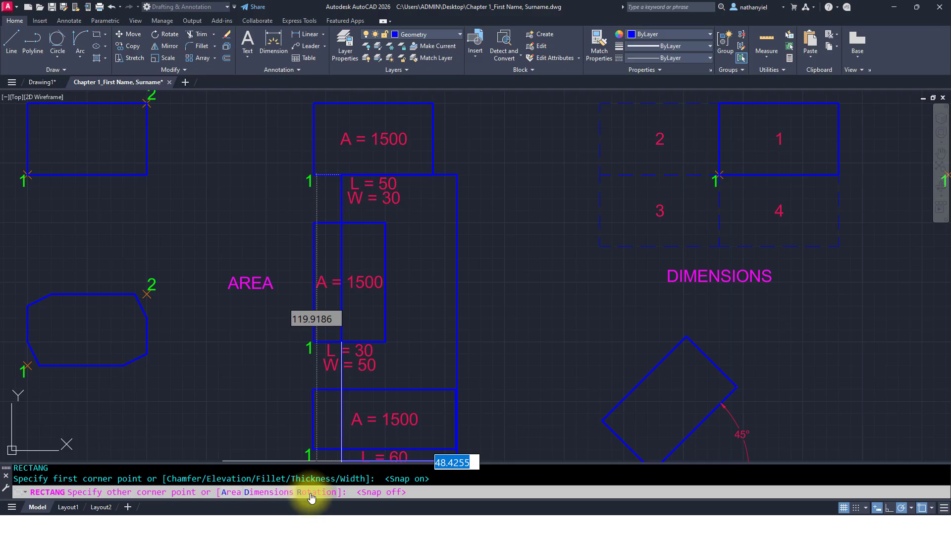
{"action": "left_click", "coordinate": [233, 493]}
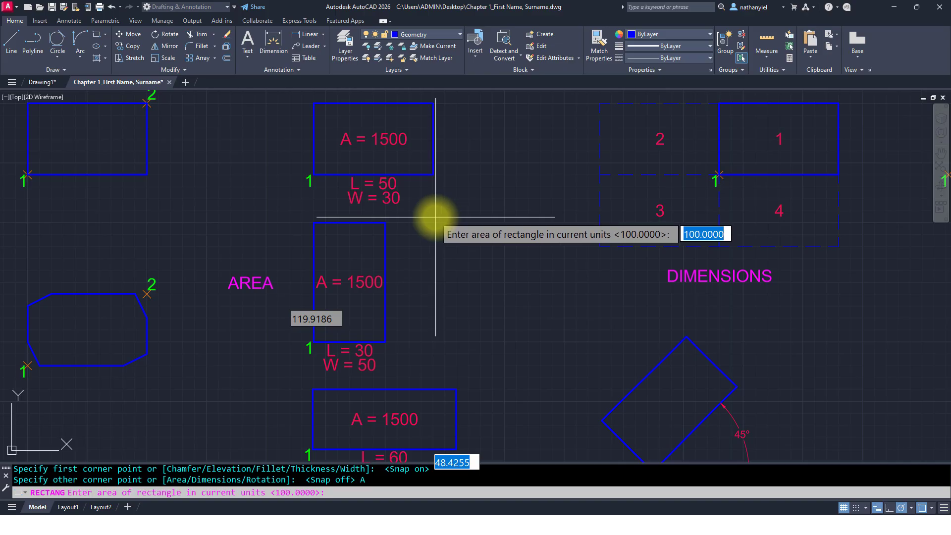
{"action": "type", "text": "1500"}
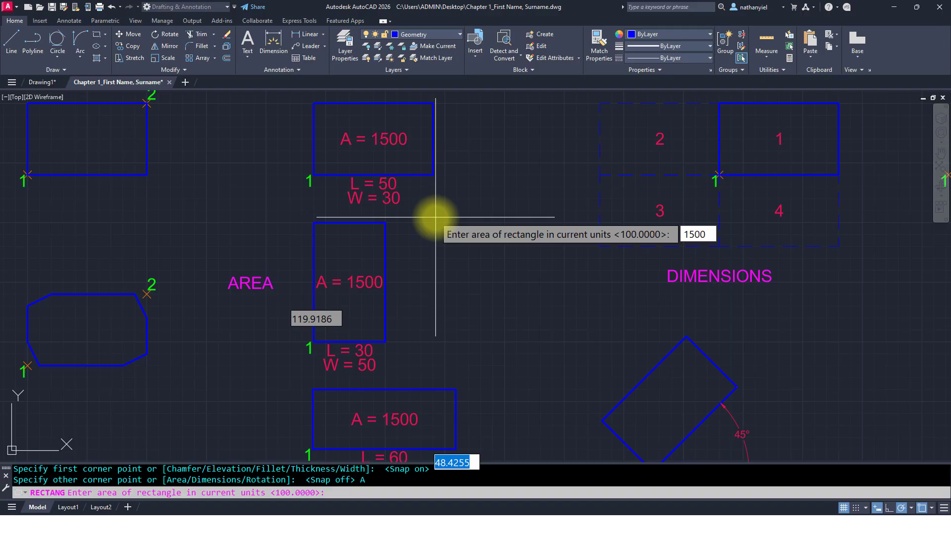
{"action": "key", "text": "Return"}
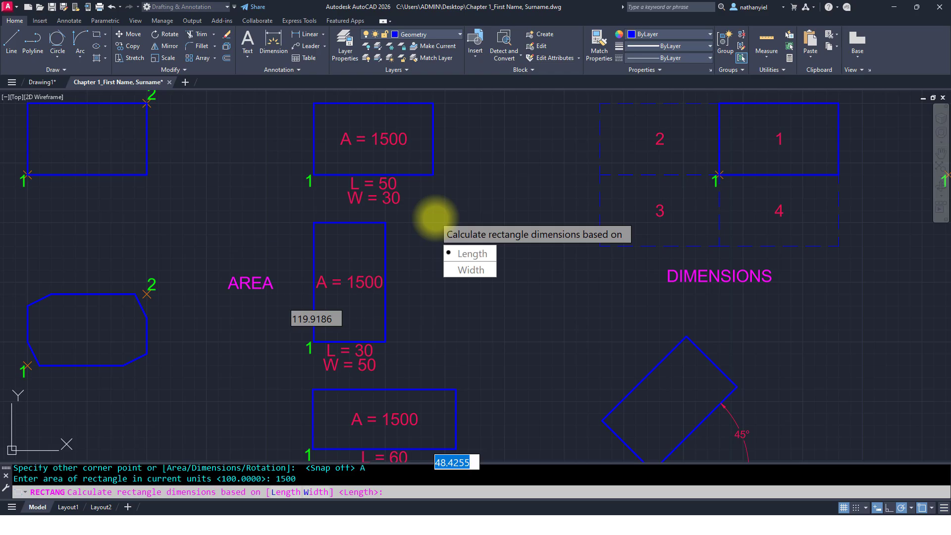
{"action": "key", "text": "Return"}
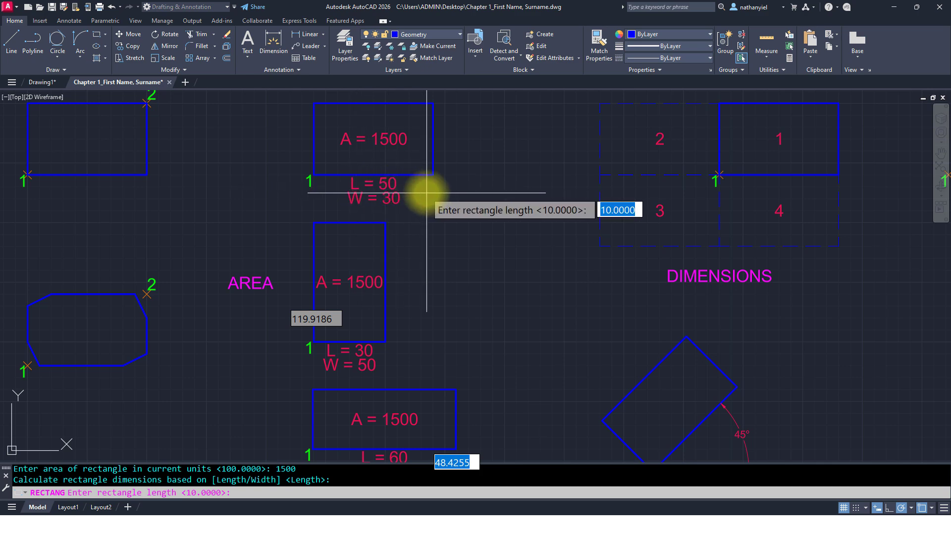
{"action": "type", "text": "50"}
{"action": "key", "text": "Return"}
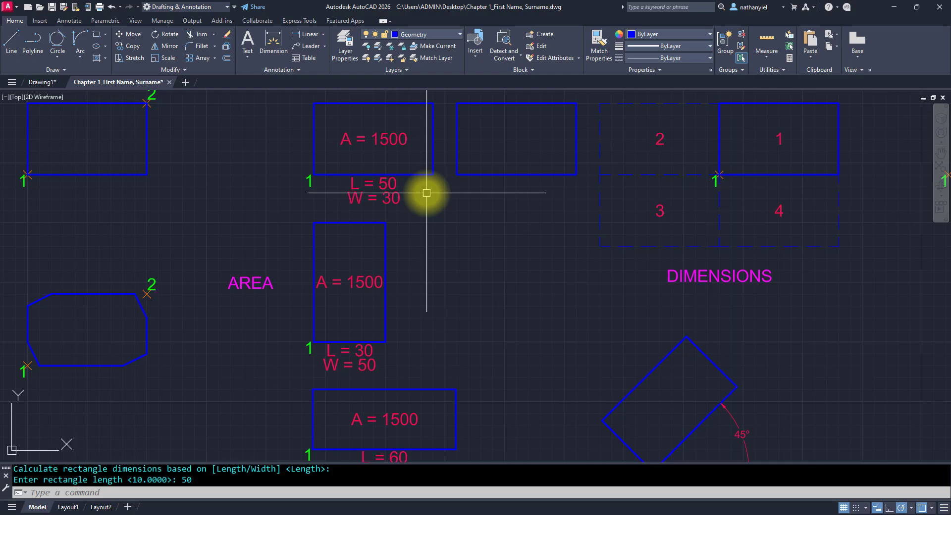
Step: Draw a rectangle with area 1500 and width 50 beside the second AREA example, starting at its lower-right corner
{"action": "middle_click_drag", "start_coordinate": [477, 152], "coordinate": [475, 155]}
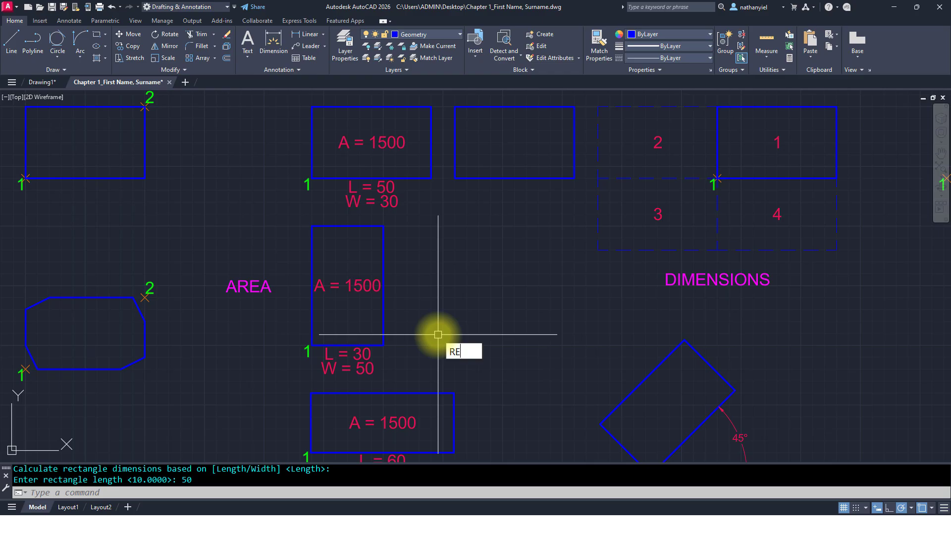
{"action": "type", "text": "C"}
{"action": "key", "text": "Return"}
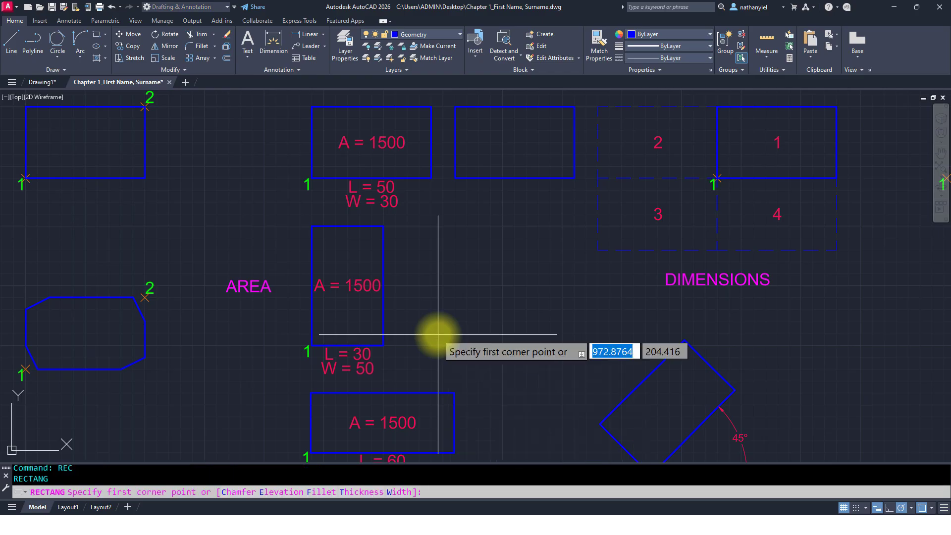
{"action": "left_click", "coordinate": [855, 507]}
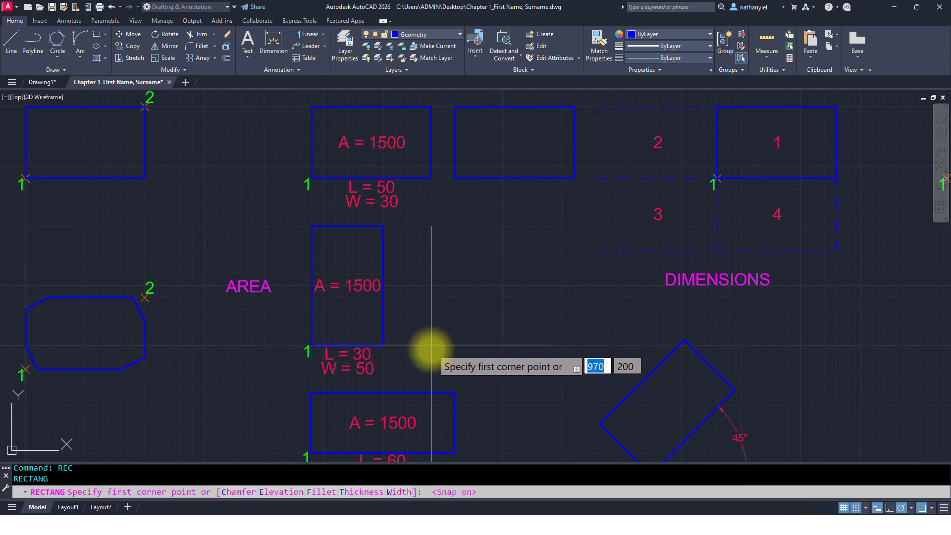
{"action": "left_click", "coordinate": [407, 345]}
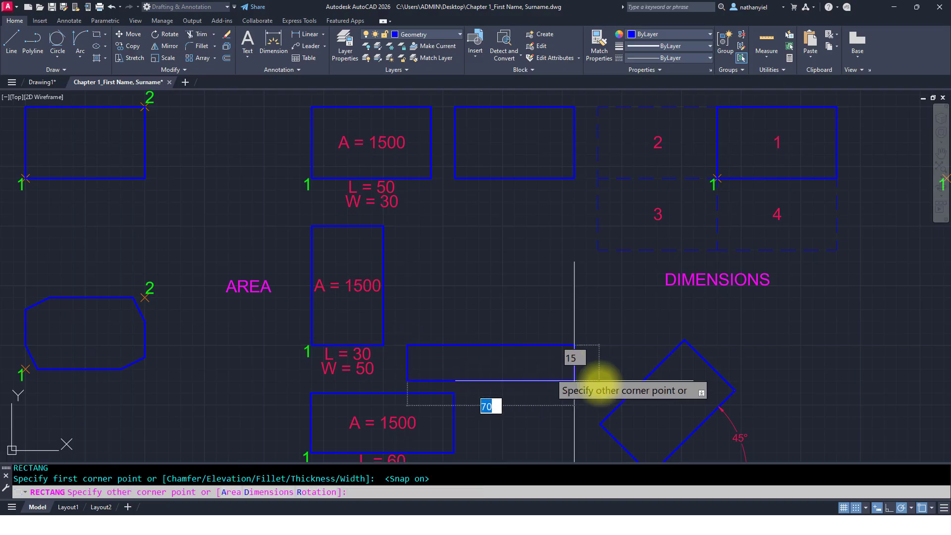
{"action": "left_click", "coordinate": [858, 508]}
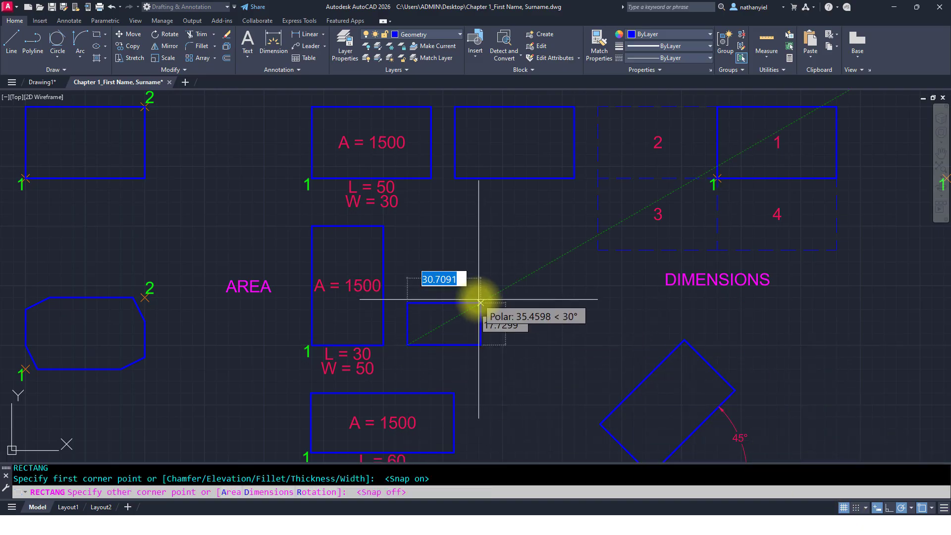
{"action": "left_click", "coordinate": [230, 493]}
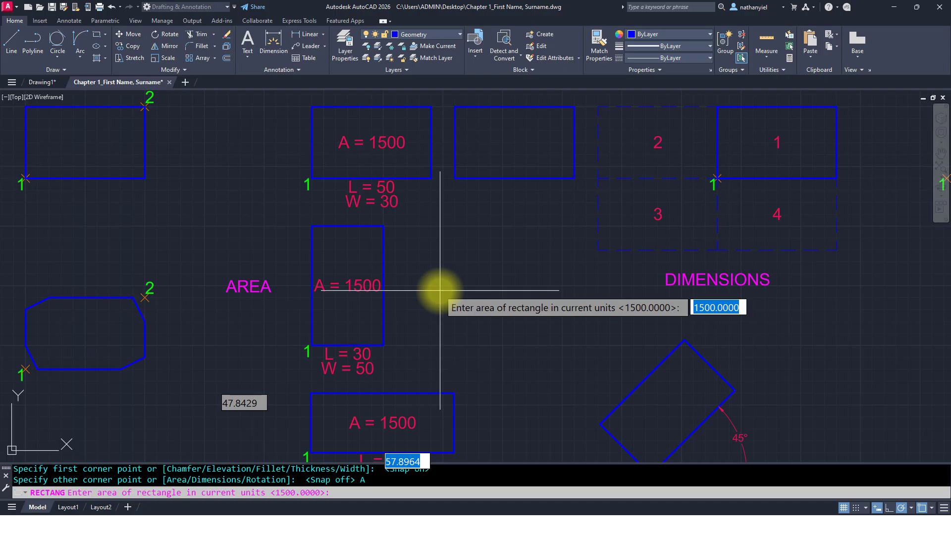
{"action": "key", "text": "Return"}
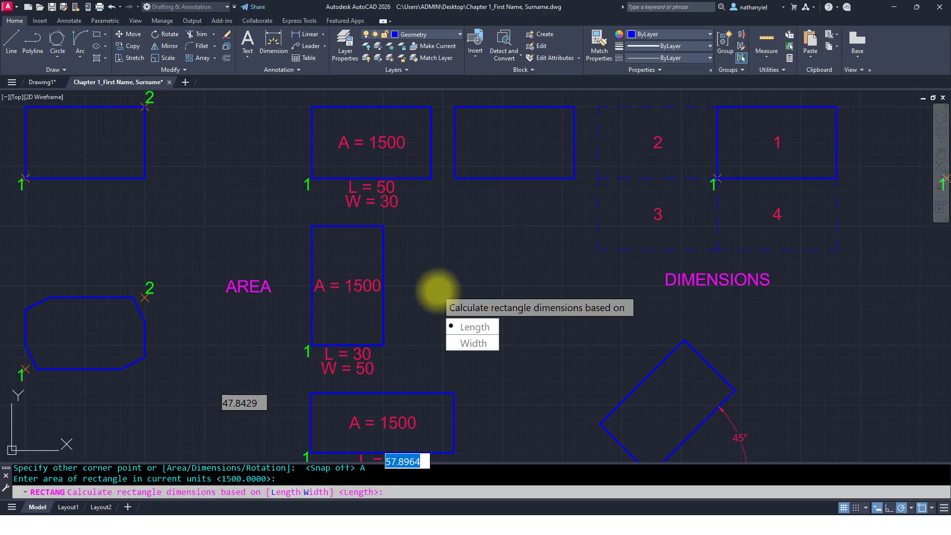
{"action": "left_click", "coordinate": [471, 345]}
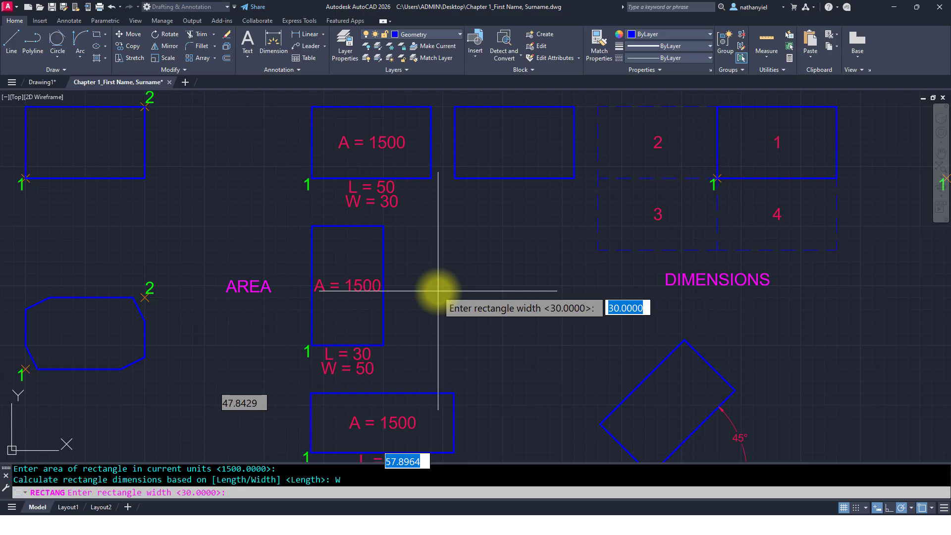
{"action": "type", "text": "5"}
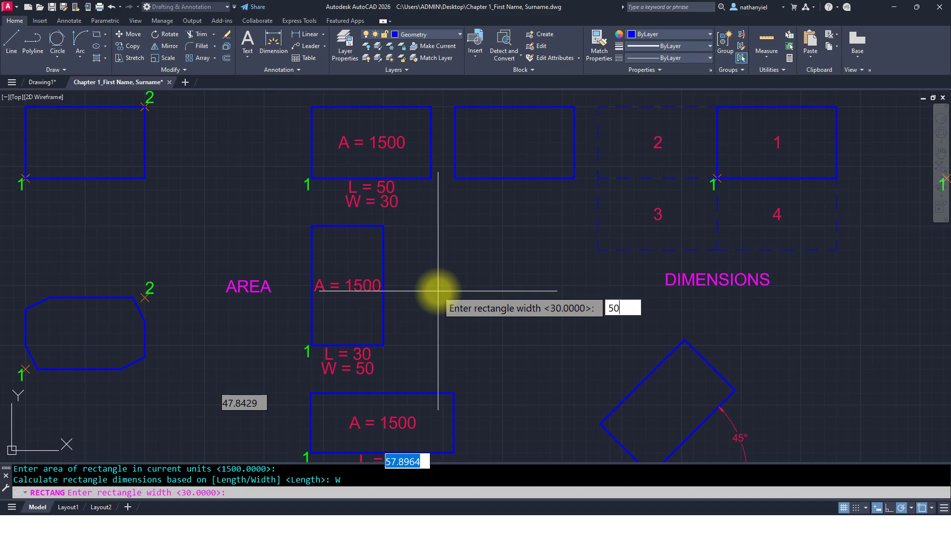
{"action": "type", "text": "0"}
{"action": "key", "text": "Return"}
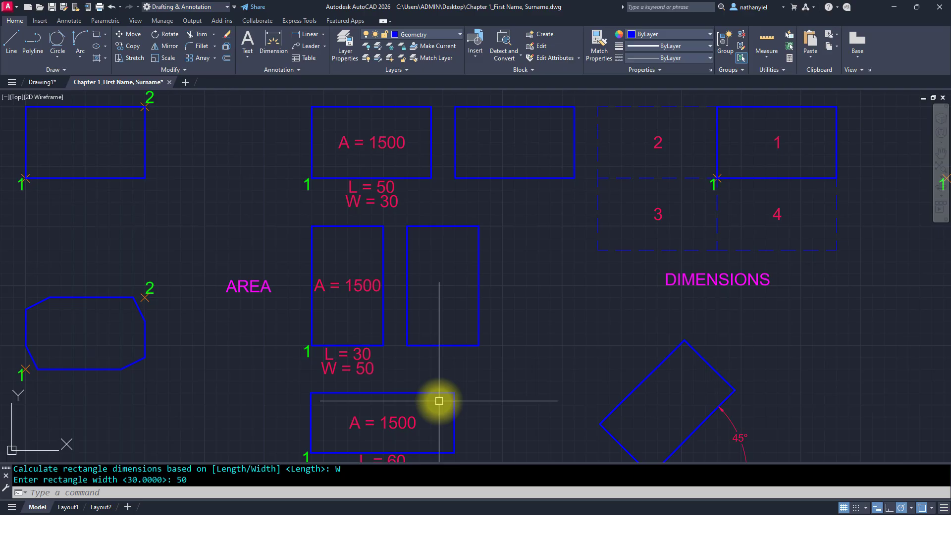
Step: Draw a rectangle with area 1500 and length 60 beside the third AREA example, starting at its lower-right corner
{"action": "middle_click_drag", "start_coordinate": [439, 401], "coordinate": [433, 306]}
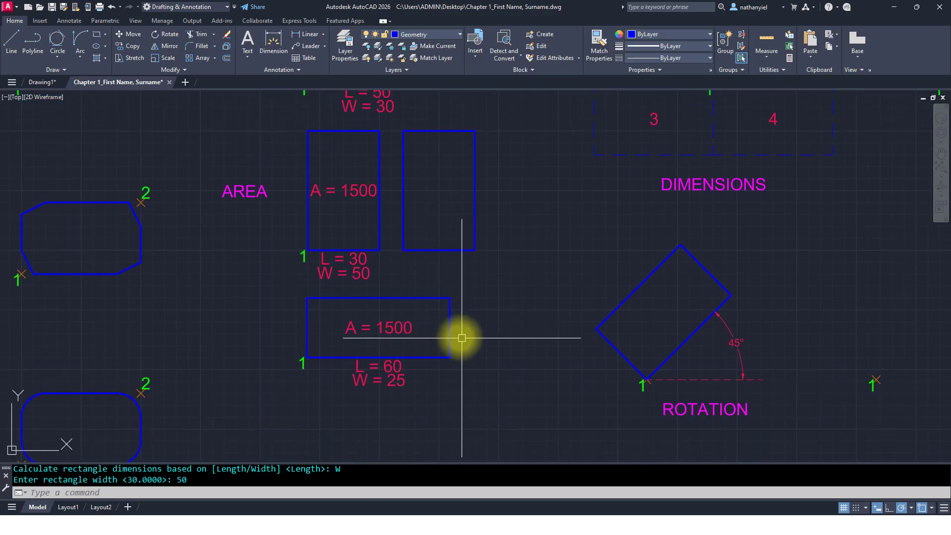
{"action": "key", "text": "Return"}
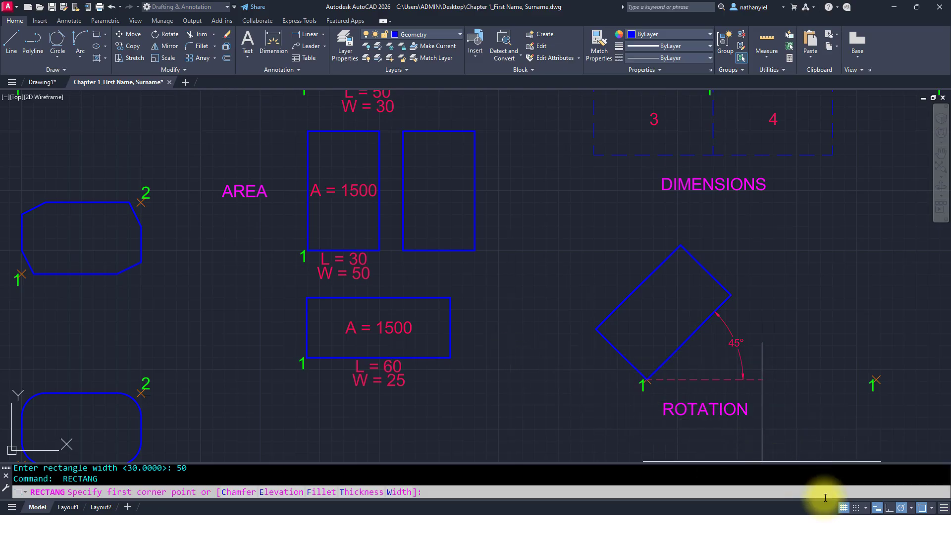
{"action": "left_click", "coordinate": [856, 508]}
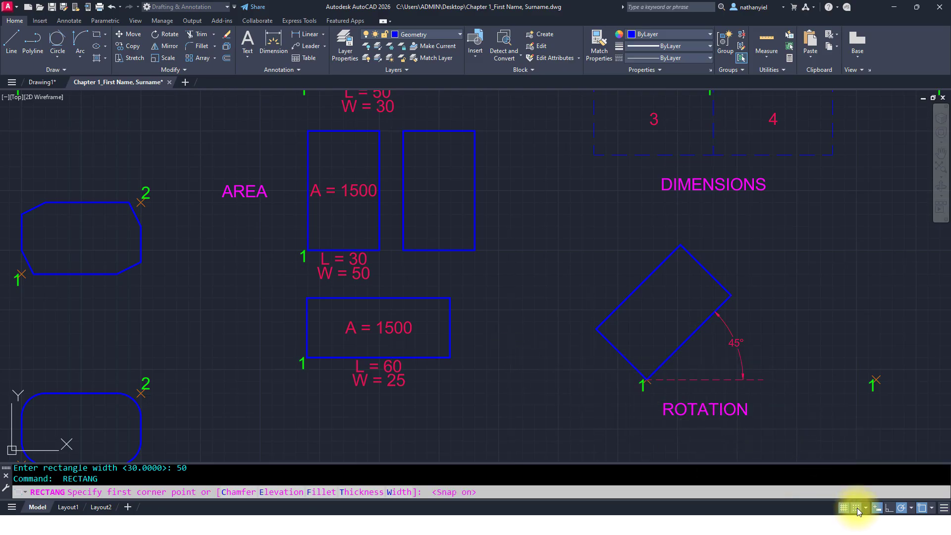
{"action": "left_click", "coordinate": [463, 357]}
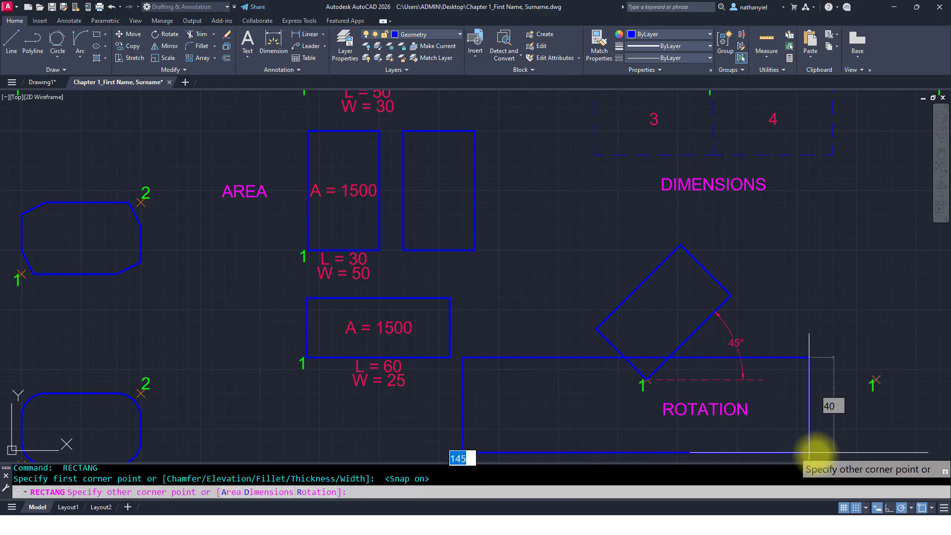
{"action": "left_click", "coordinate": [855, 508]}
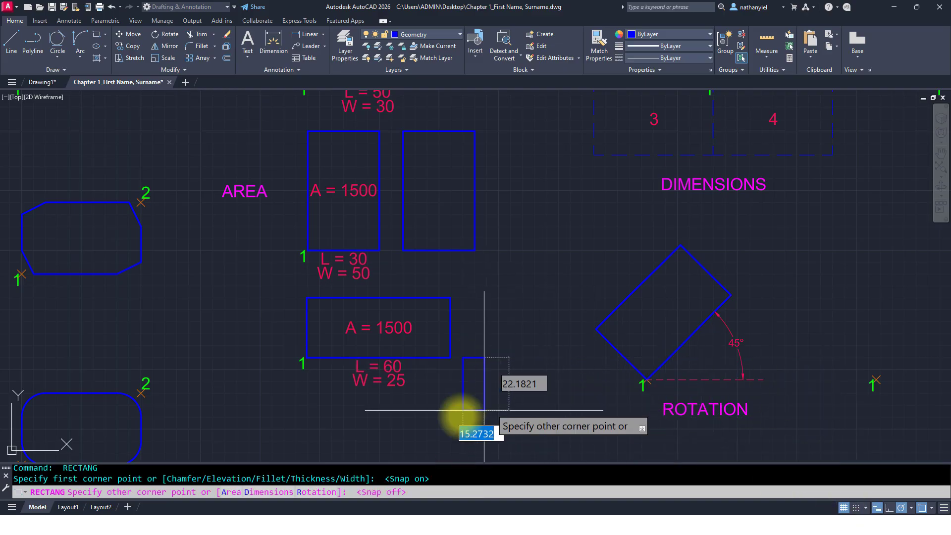
{"action": "left_click", "coordinate": [230, 493]}
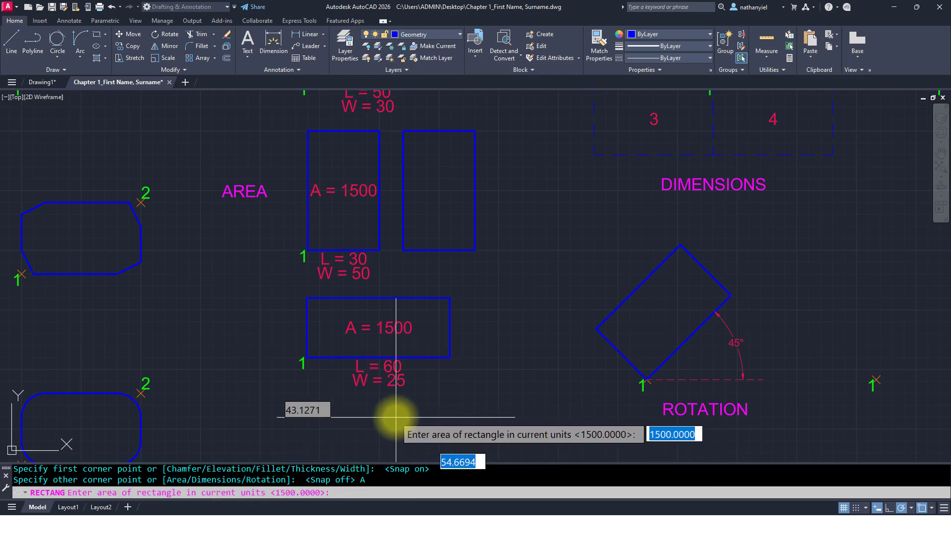
{"action": "key", "text": "Return"}
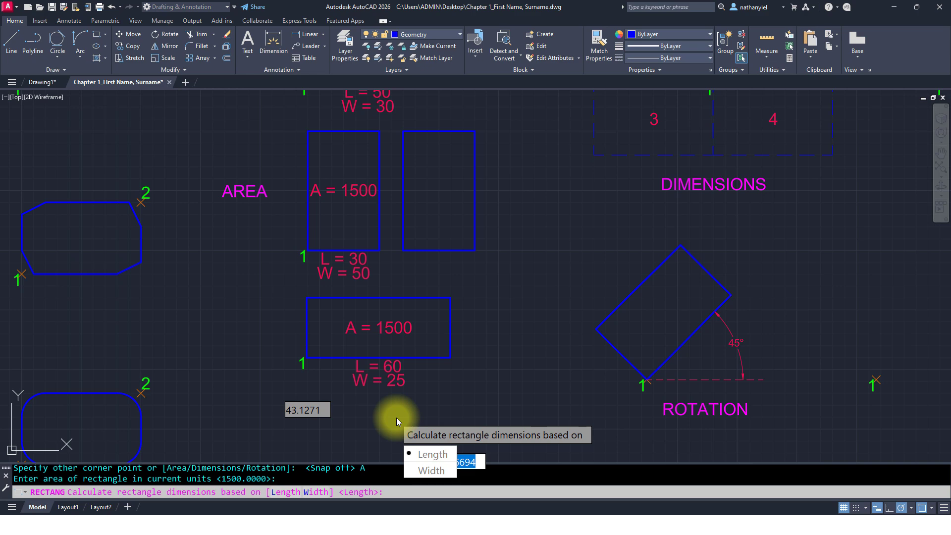
{"action": "key", "text": "Return"}
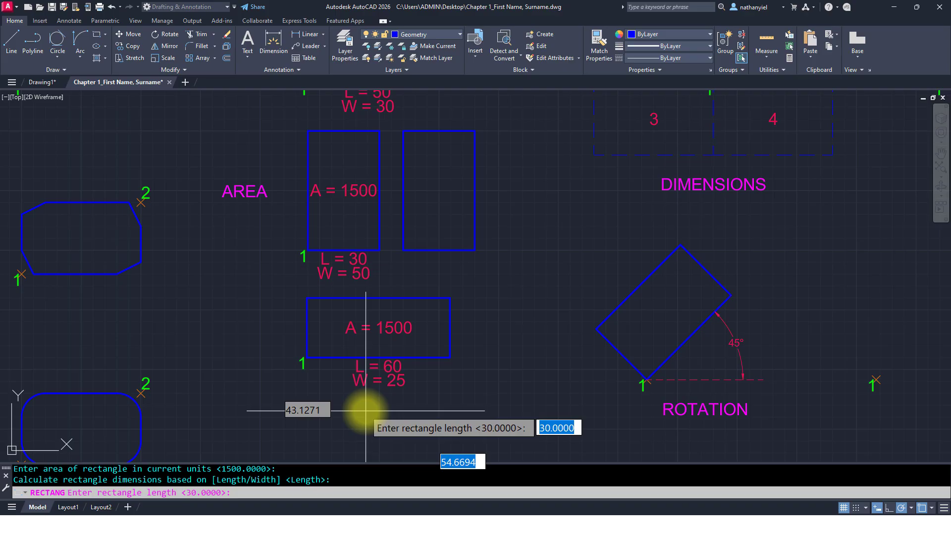
{"action": "type", "text": "60"}
{"action": "key", "text": "Return"}
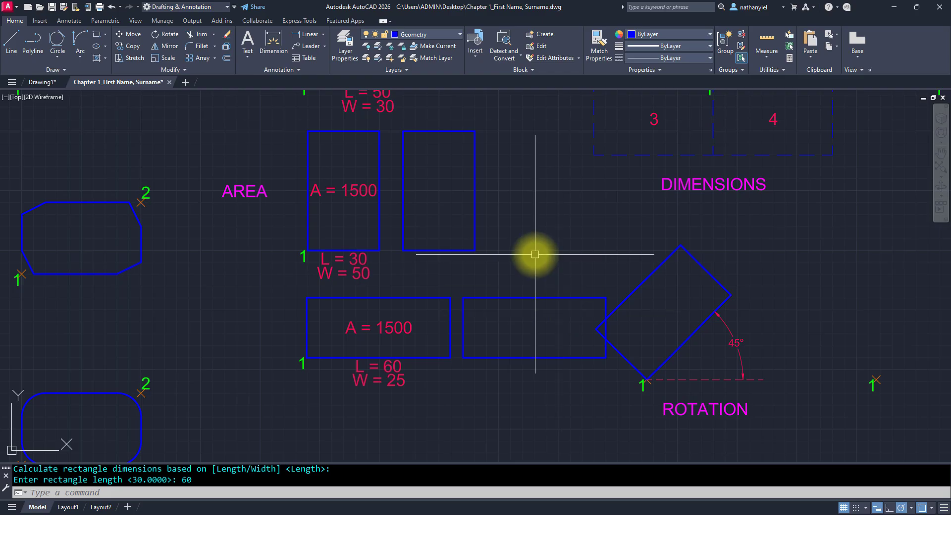
{"action": "middle_click_drag", "start_coordinate": [536, 232], "coordinate": [345, 385]}
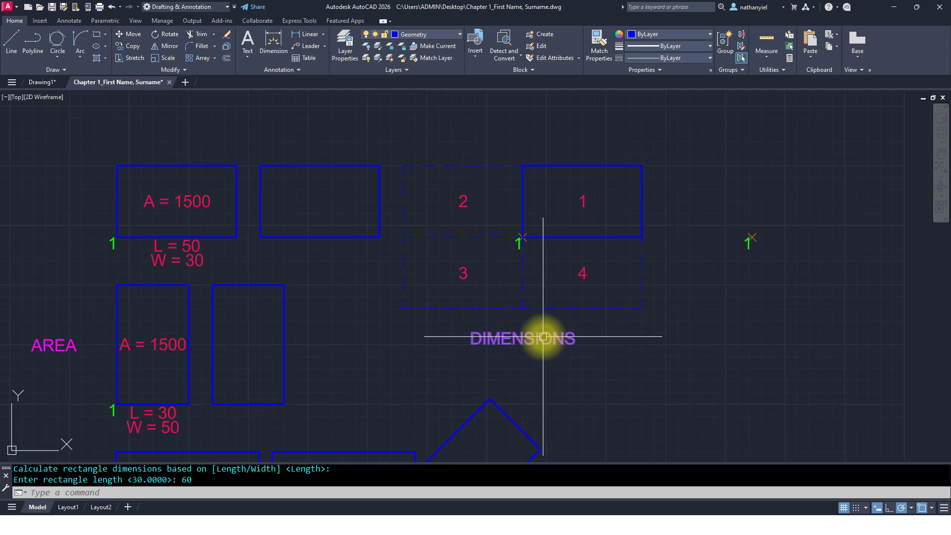
{"action": "middle_click_drag", "start_coordinate": [556, 304], "coordinate": [512, 311]}
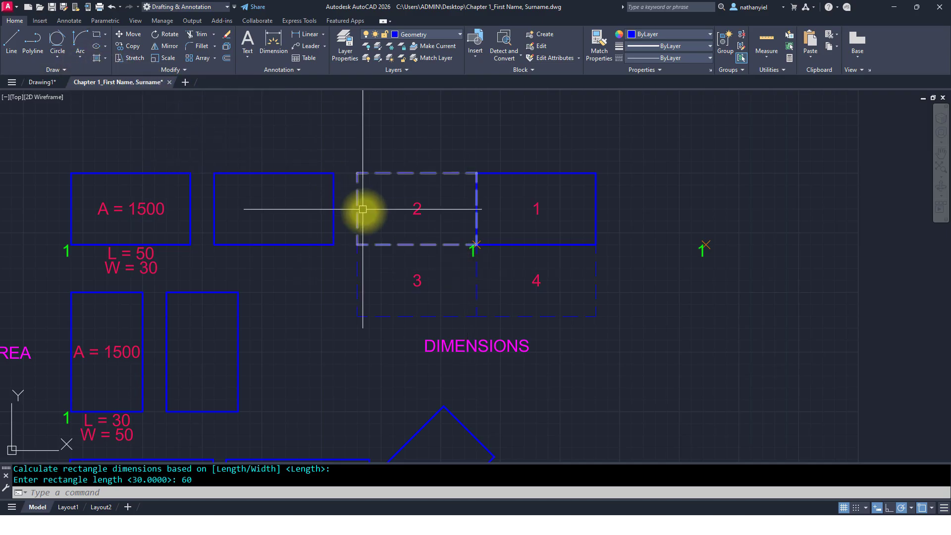
Step: Draw a 50 by 30 rectangle from point 1 of the DIMENSIONS exercise, placed toward quadrant 1
{"action": "type", "text": "REC"}
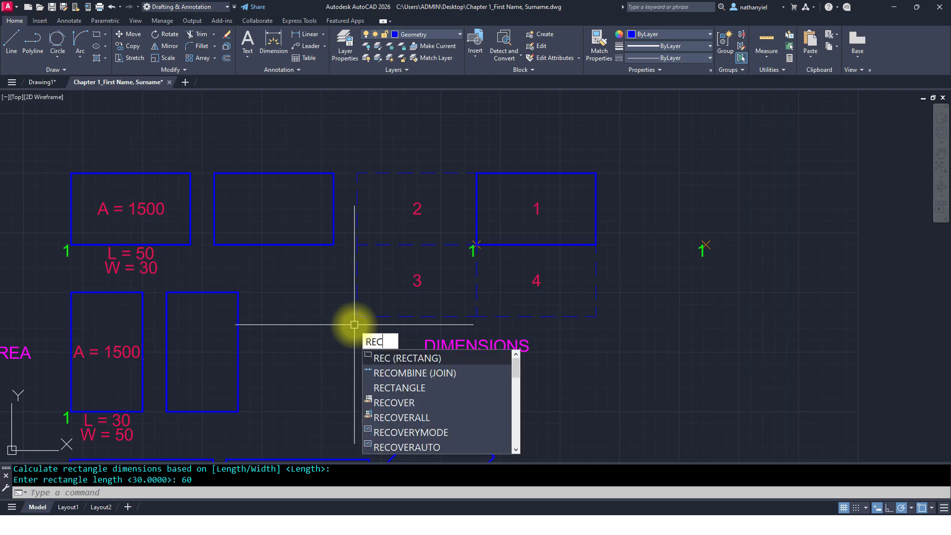
{"action": "key", "text": "Return"}
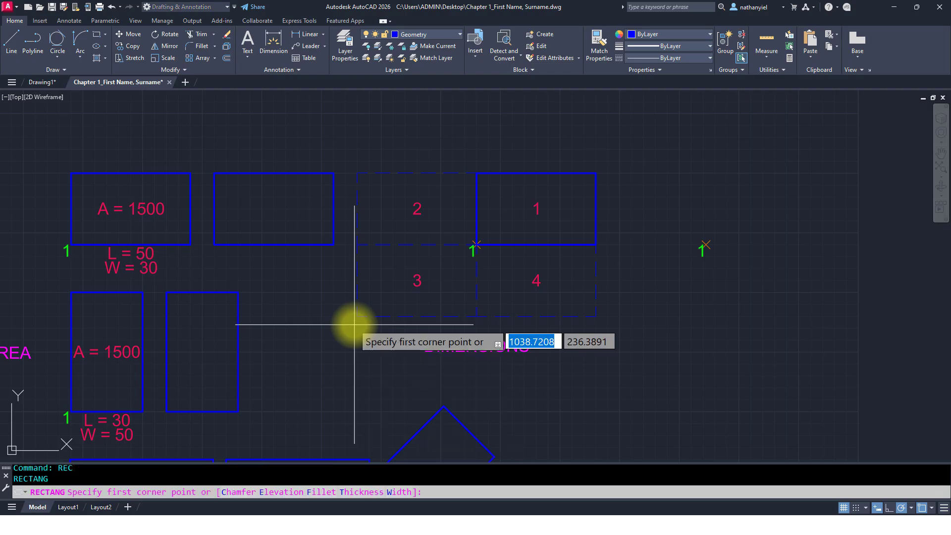
{"action": "left_click", "coordinate": [706, 244]}
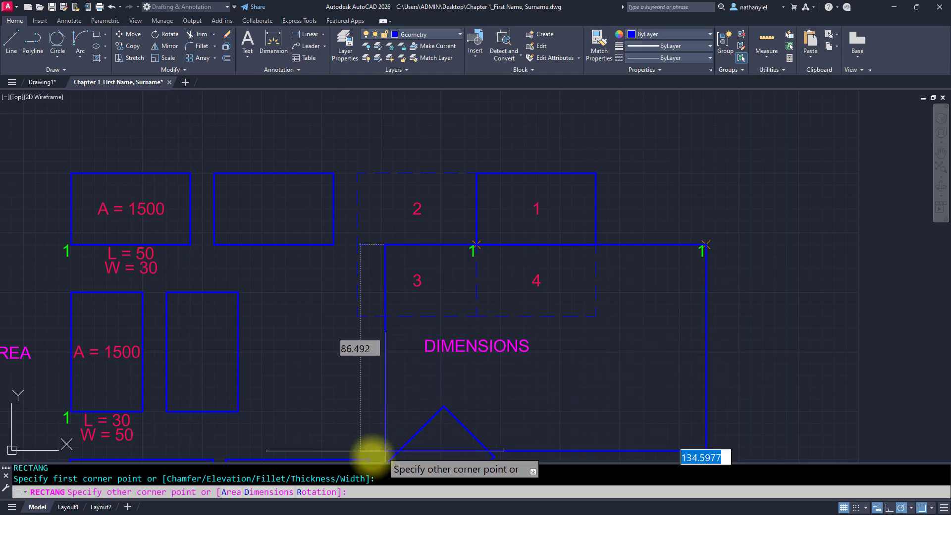
{"action": "left_click", "coordinate": [264, 493]}
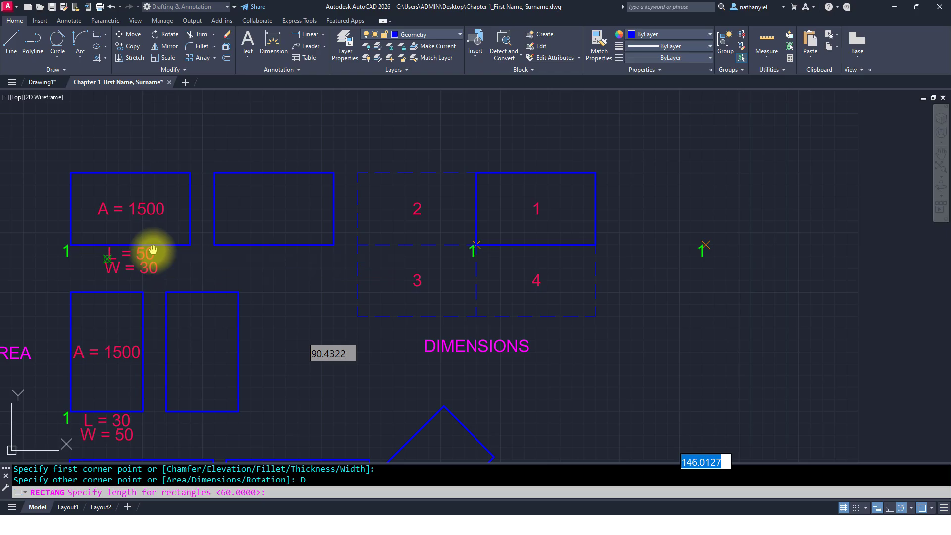
{"action": "middle_click_drag", "start_coordinate": [153, 250], "coordinate": [173, 183]}
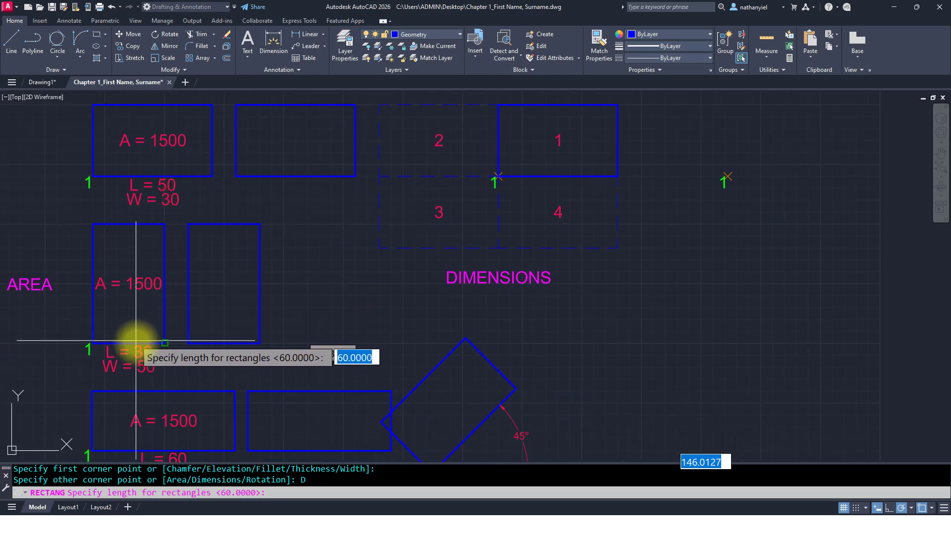
{"action": "middle_click_drag", "start_coordinate": [153, 350], "coordinate": [171, 246]}
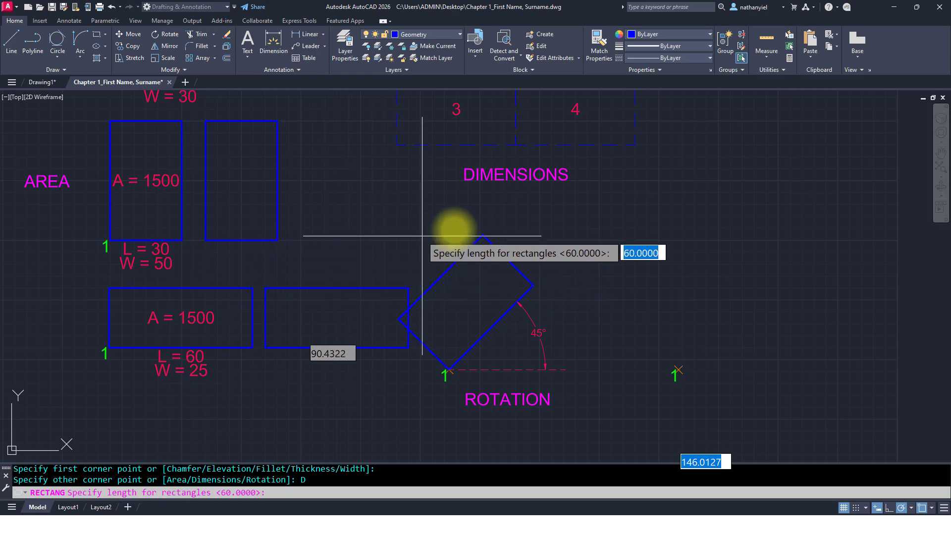
{"action": "middle_click_drag", "start_coordinate": [629, 182], "coordinate": [503, 322]}
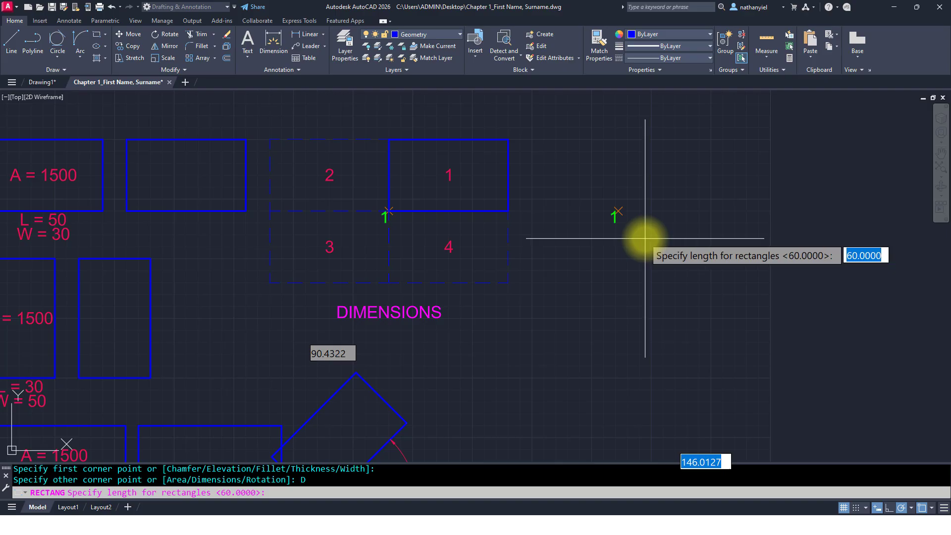
{"action": "type", "text": "50"}
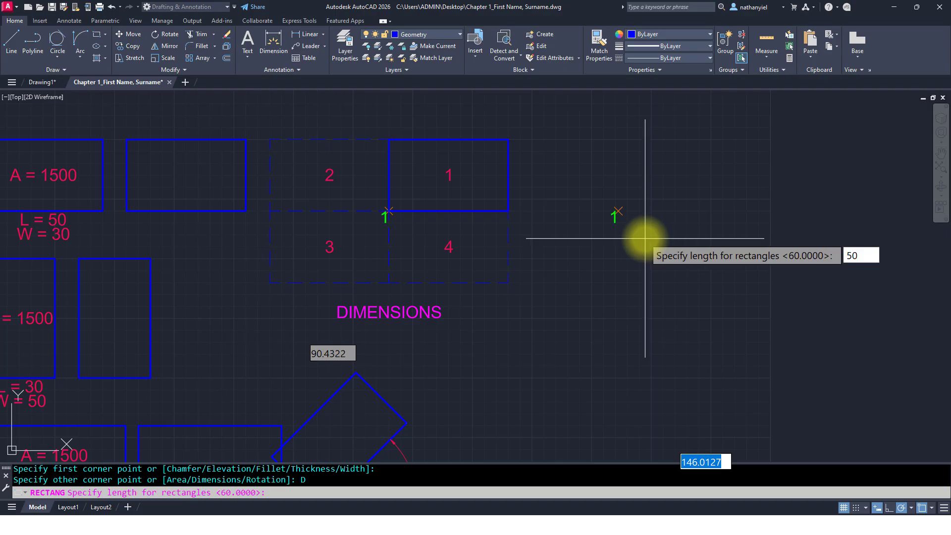
{"action": "key", "text": "Return"}
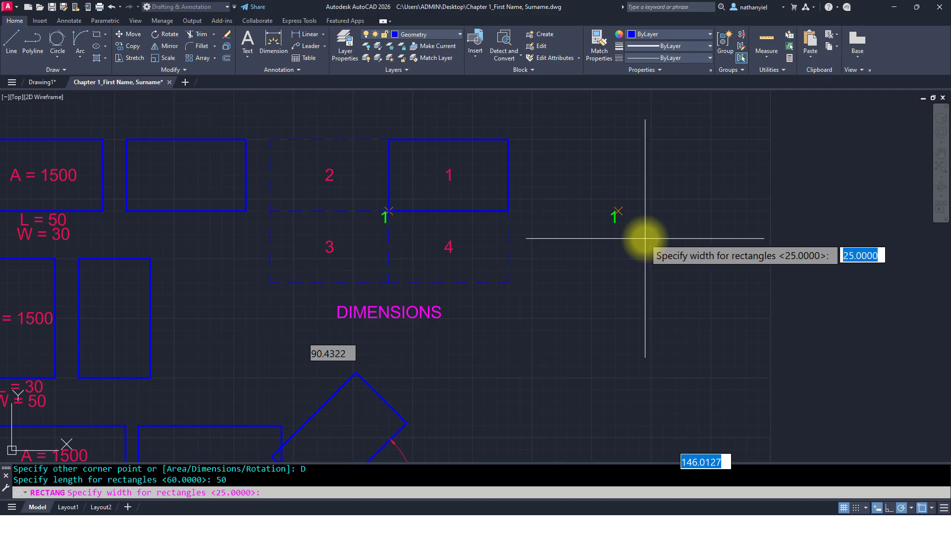
{"action": "type", "text": "30"}
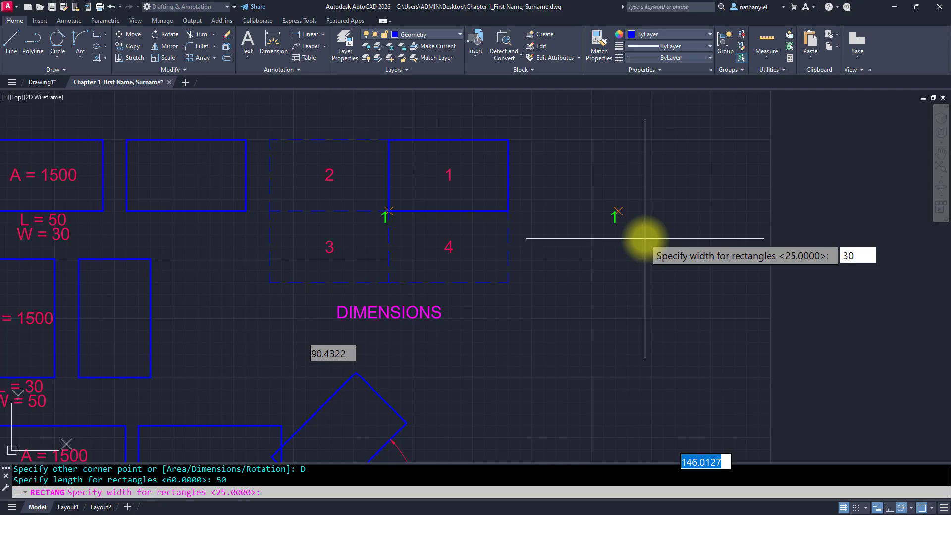
{"action": "key", "text": "Return"}
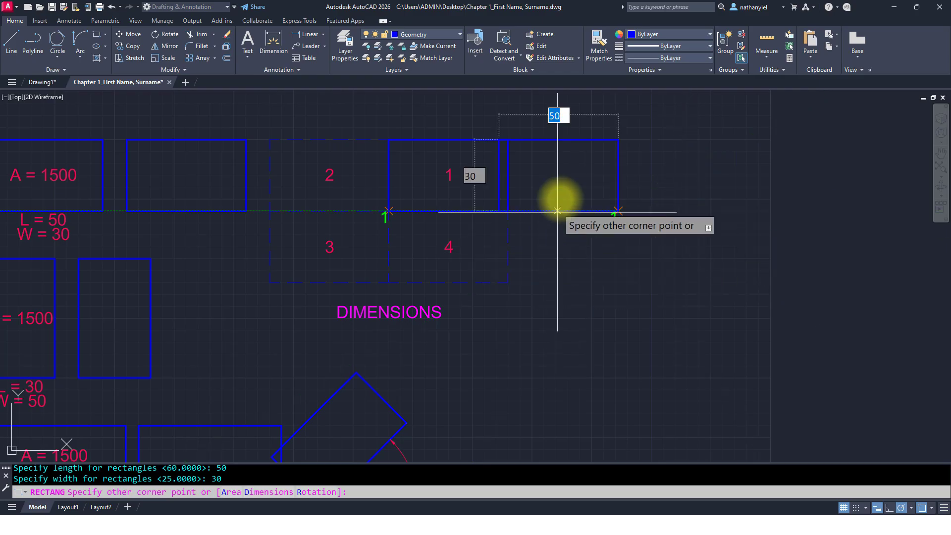
{"action": "left_click", "coordinate": [699, 174]}
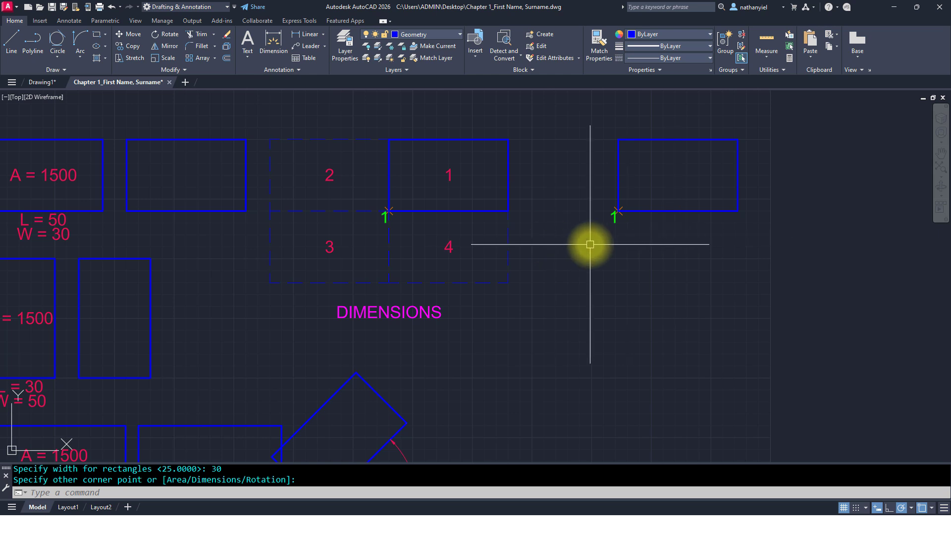
Step: Draw another 50 by 30 rectangle from the same point 1, placed toward quadrant 2
{"action": "key", "text": "Return"}
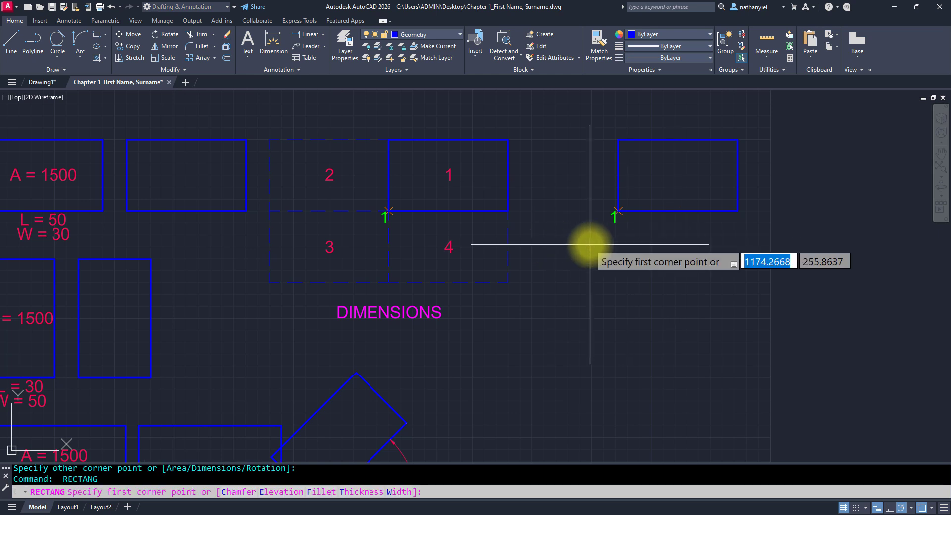
{"action": "left_click", "coordinate": [618, 211]}
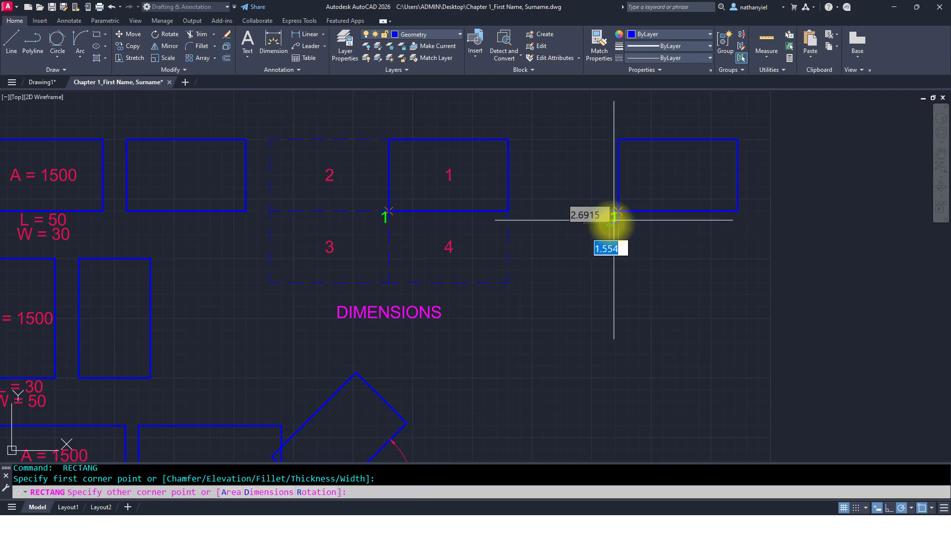
{"action": "left_click", "coordinate": [261, 491]}
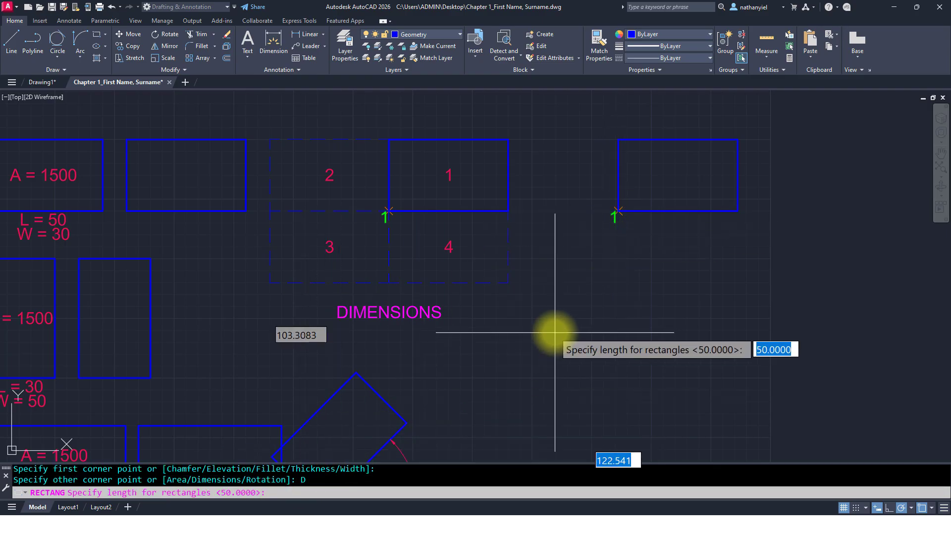
{"action": "key", "text": "Return"}
{"action": "key", "text": "Return"}
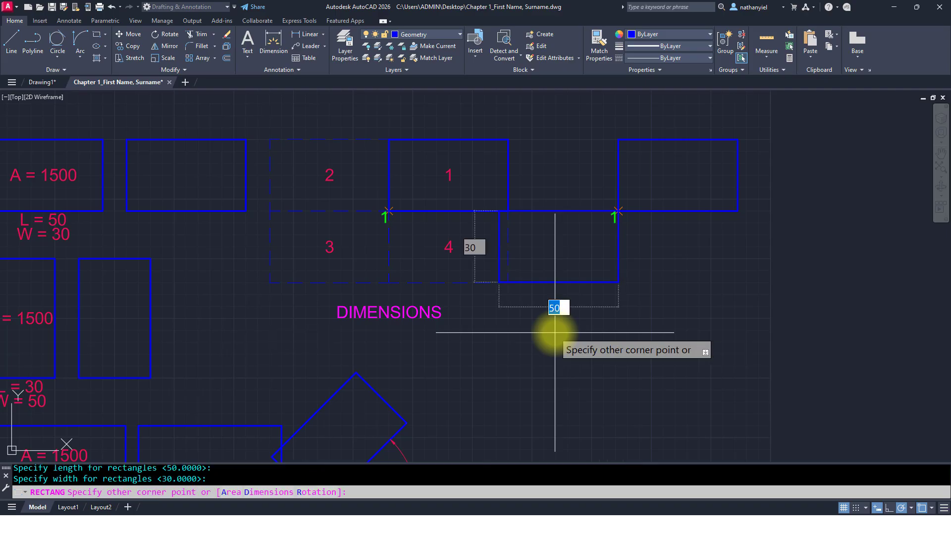
{"action": "left_click", "coordinate": [553, 187]}
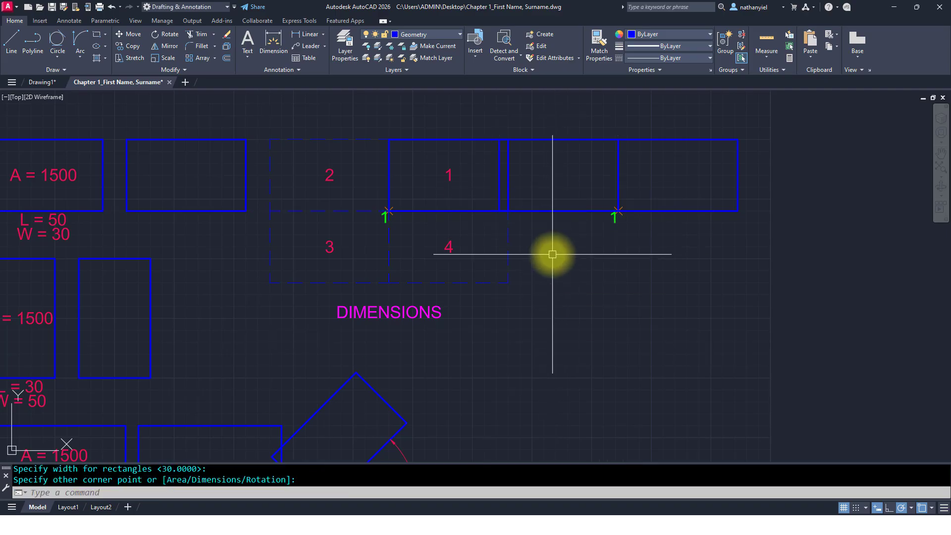
Step: Draw a 50 by 30 rectangle from the same point 1 using the Dimensions option, placed toward quadrant 3
{"action": "key", "text": "Return"}
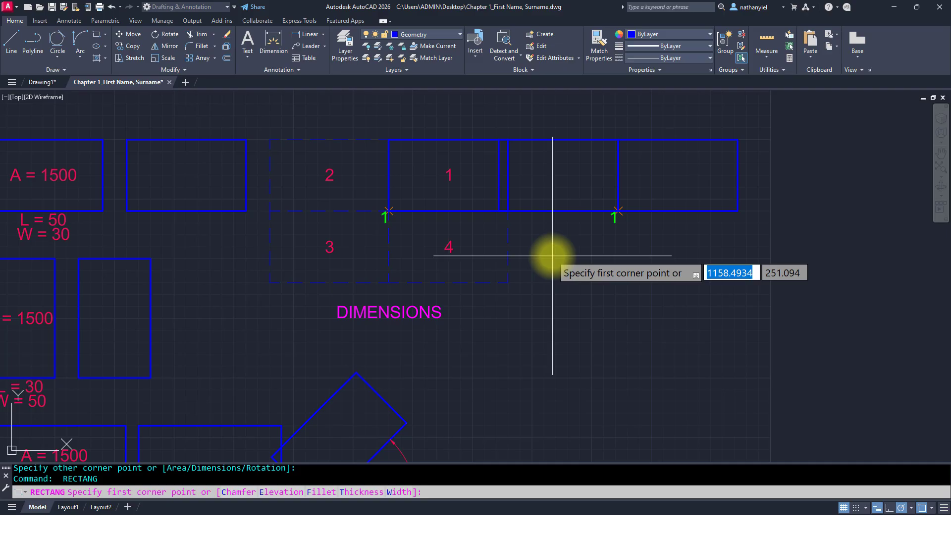
{"action": "left_click", "coordinate": [617, 210]}
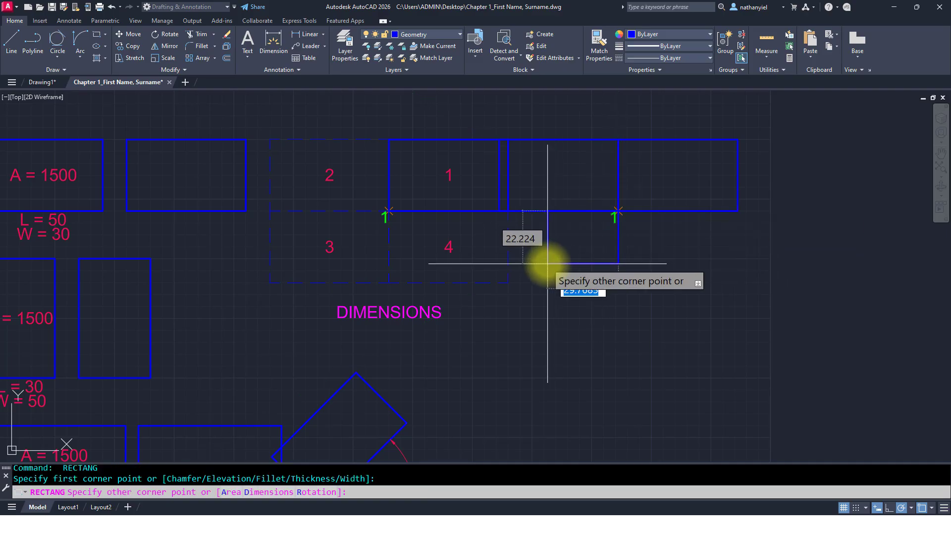
{"action": "type", "text": "D"}
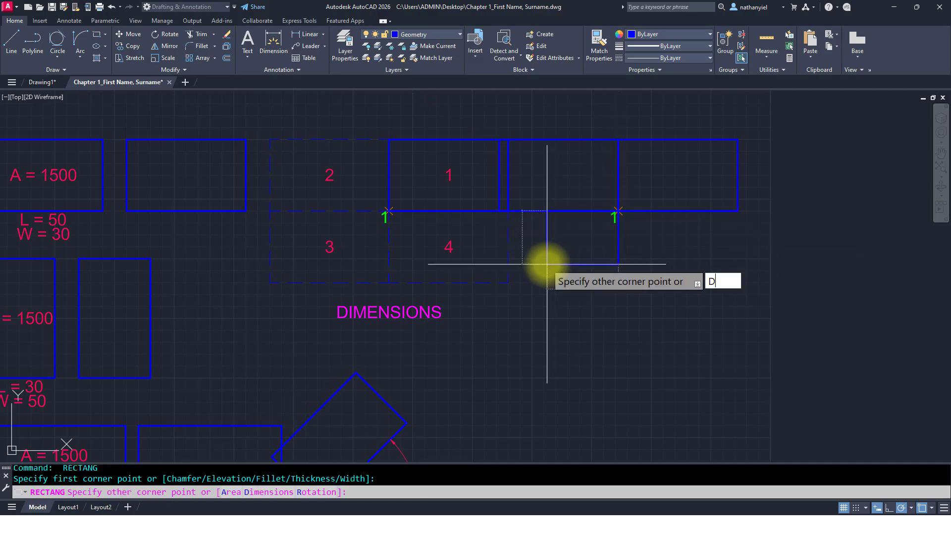
{"action": "key", "text": "Return"}
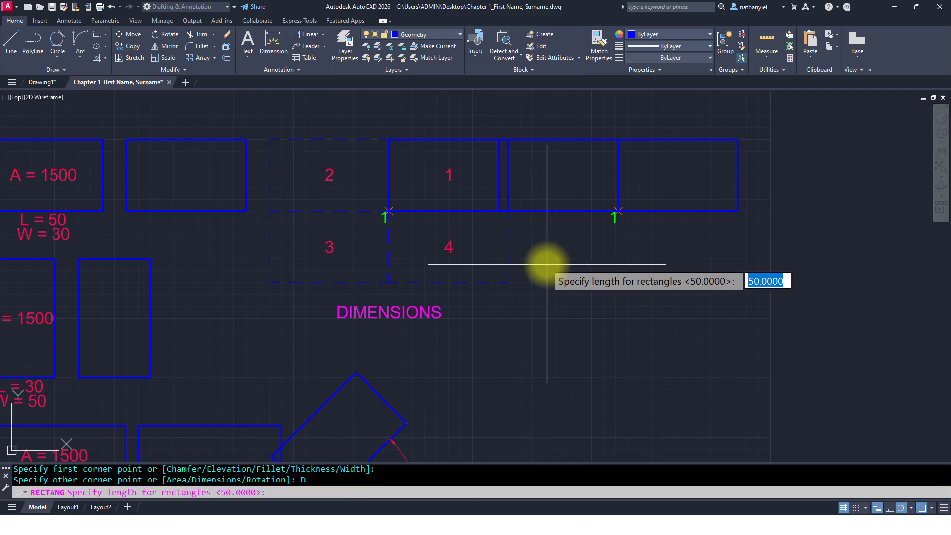
{"action": "key", "text": "Return"}
{"action": "key", "text": "Return"}
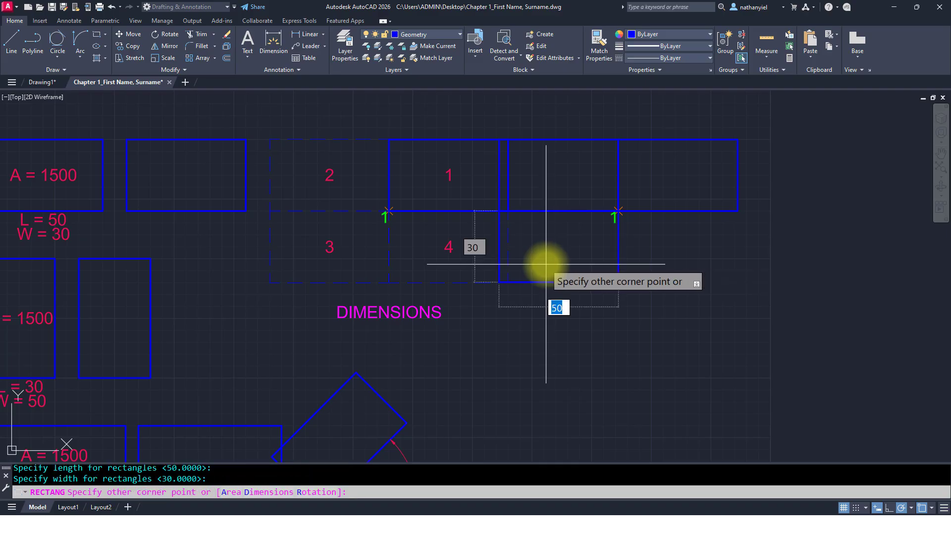
{"action": "left_click", "coordinate": [546, 264]}
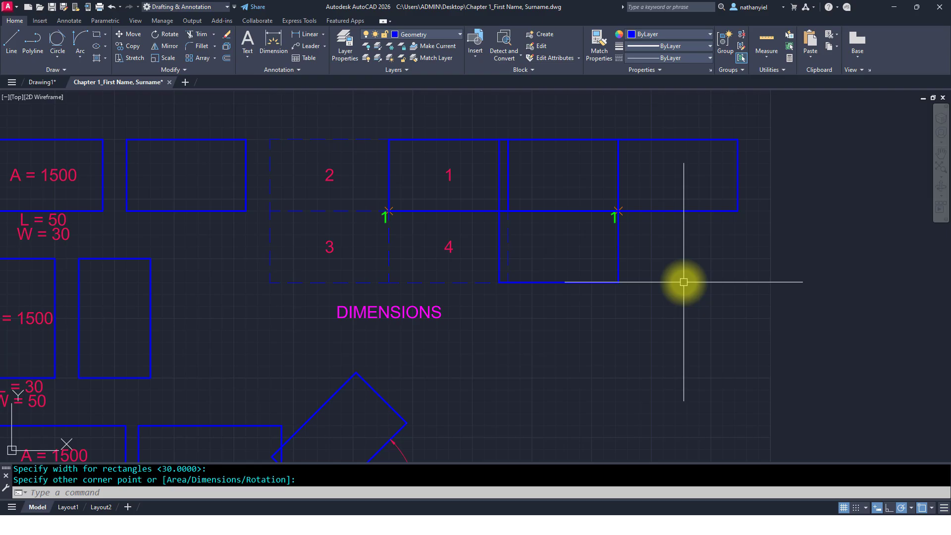
Step: Draw a 50 by 30 rectangle from the same point 1 using the Dimensions option, placed toward quadrant 4
{"action": "key", "text": "Return"}
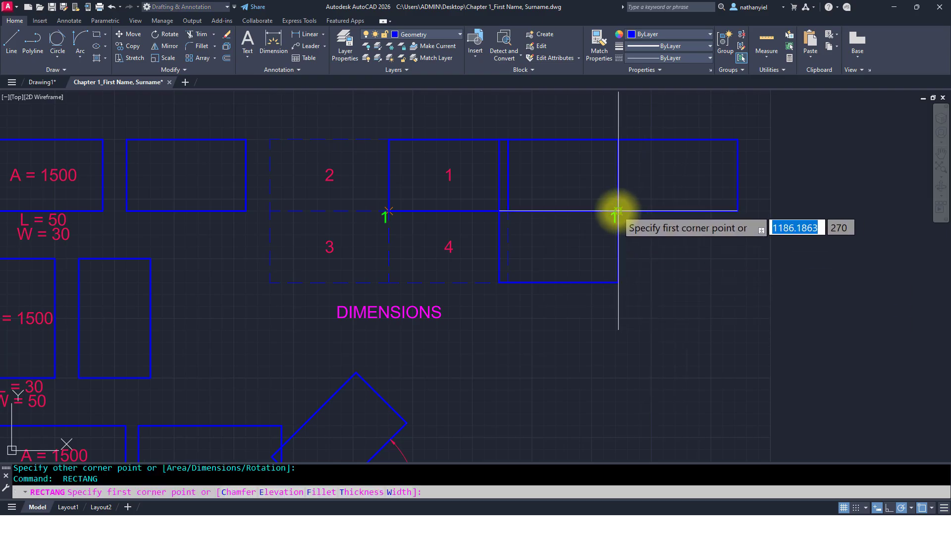
{"action": "left_click", "coordinate": [618, 211]}
{"action": "type", "text": "d"}
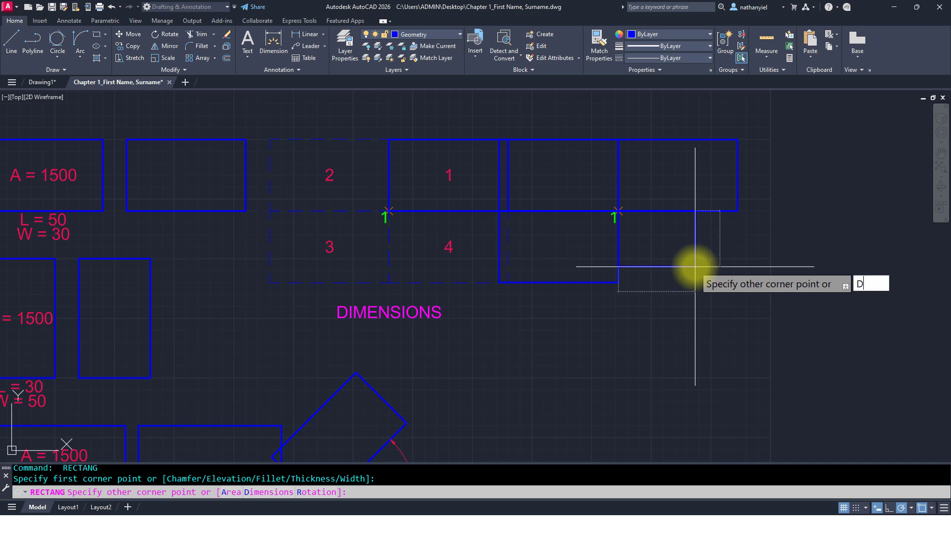
{"action": "key", "text": "Return"}
{"action": "key", "text": "Return"}
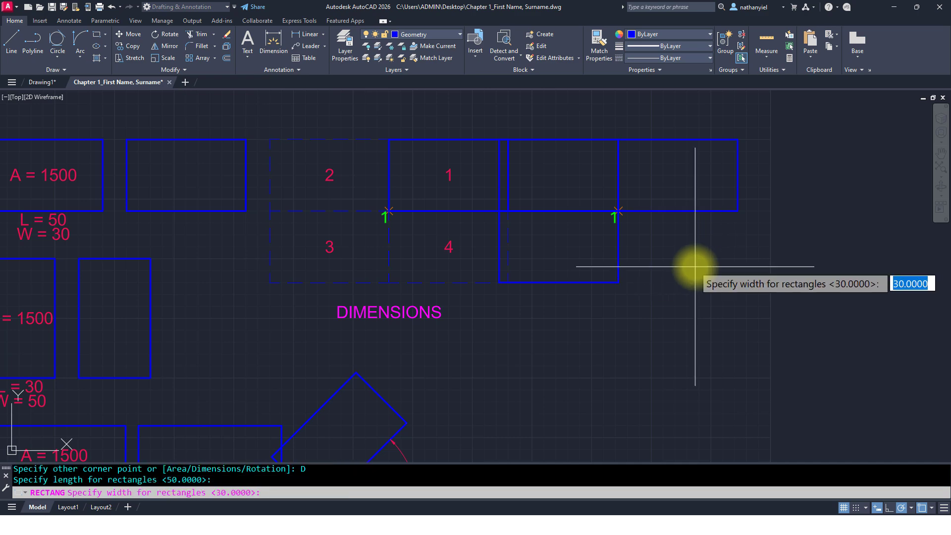
{"action": "key", "text": "Return"}
{"action": "left_click", "coordinate": [701, 255]}
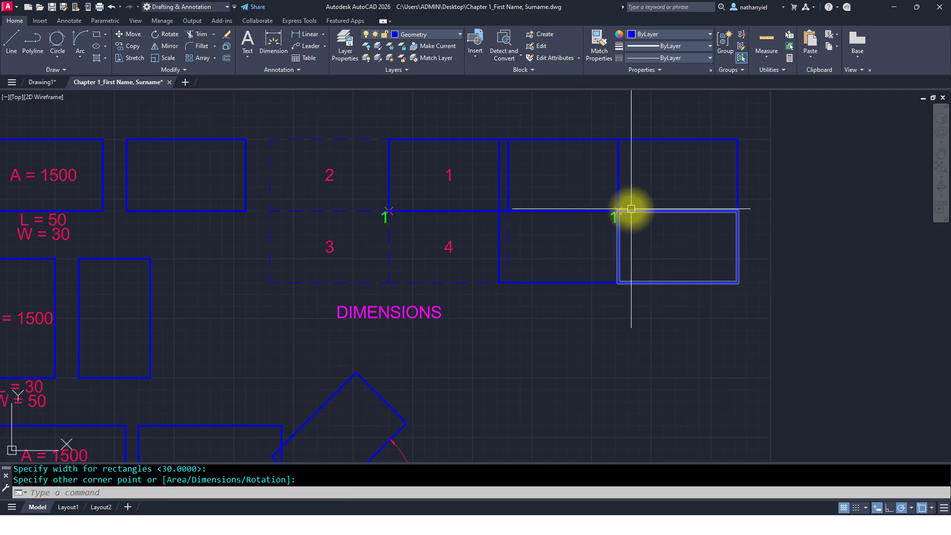
Step: Draw a 50 by 30 rectangle rotated 45 degrees from point 1 of the ROTATION exercise using the Rotation option
{"action": "middle_click_drag", "start_coordinate": [459, 391], "coordinate": [483, 227]}
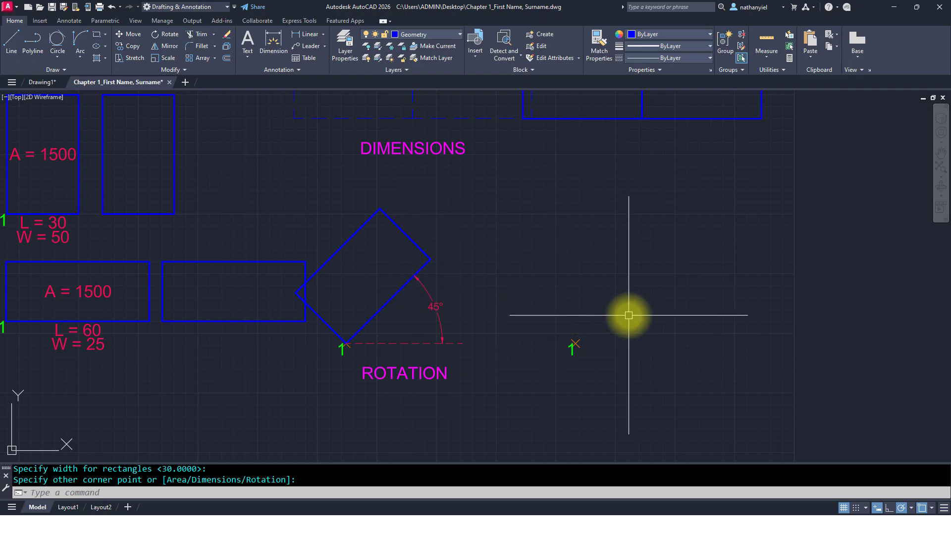
{"action": "type", "text": "R"}
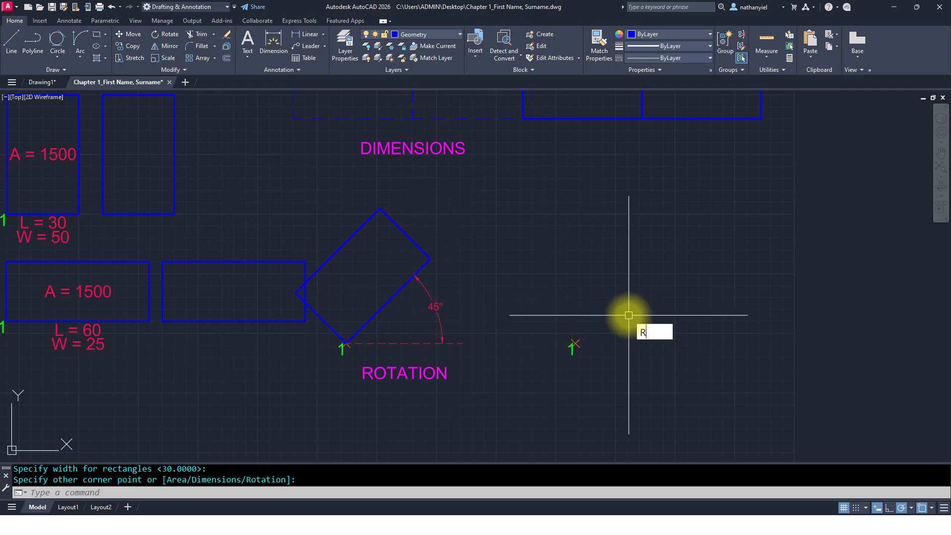
{"action": "type", "text": "REC"}
{"action": "key", "text": "Return"}
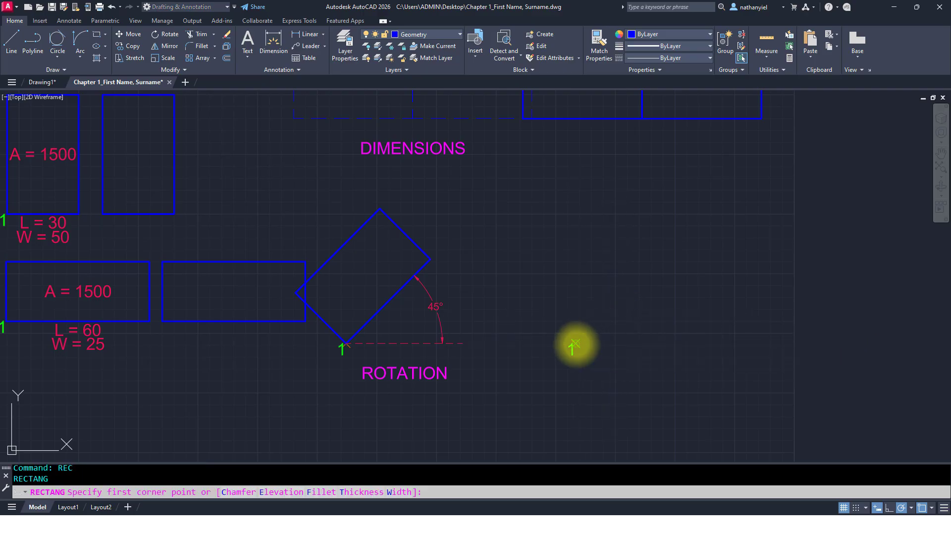
{"action": "left_click", "coordinate": [575, 343]}
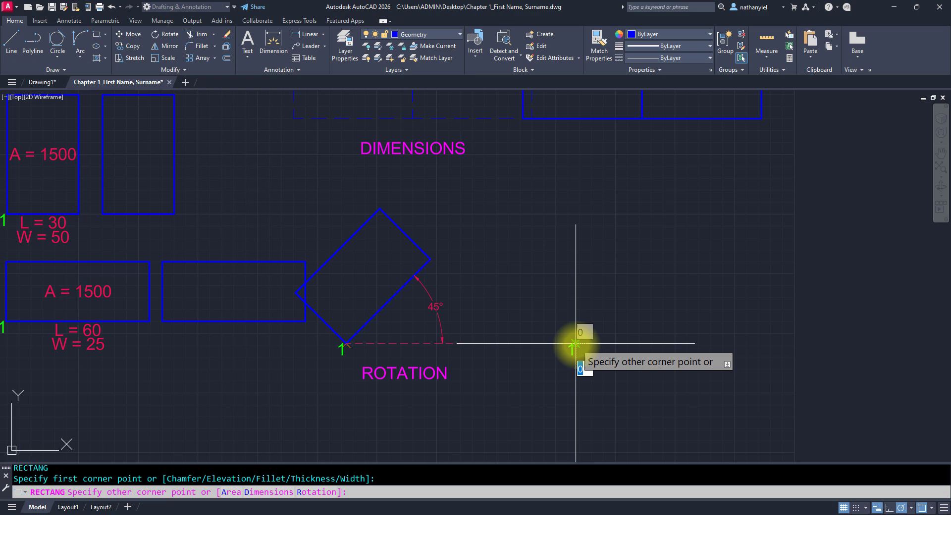
{"action": "left_click", "coordinate": [323, 493]}
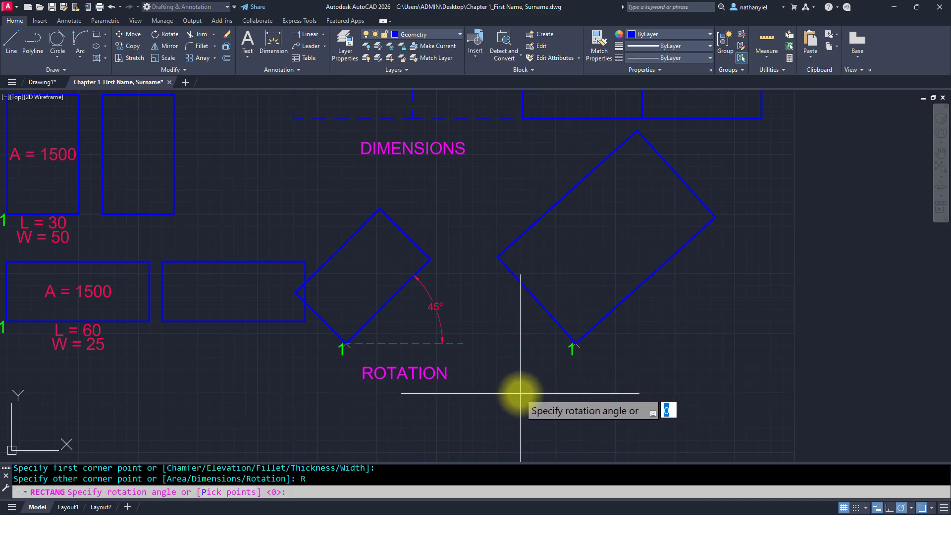
{"action": "type", "text": "45"}
{"action": "key", "text": "Return"}
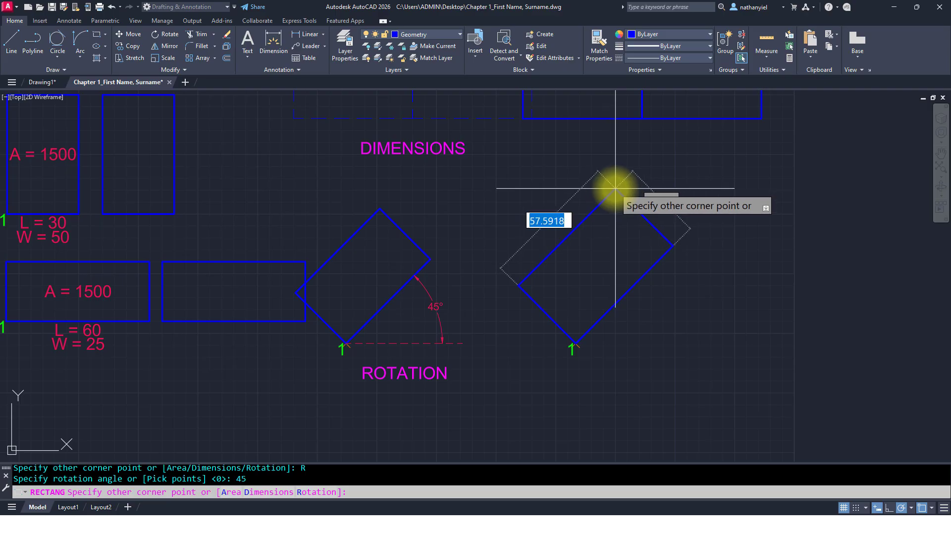
{"action": "type", "text": "50"}
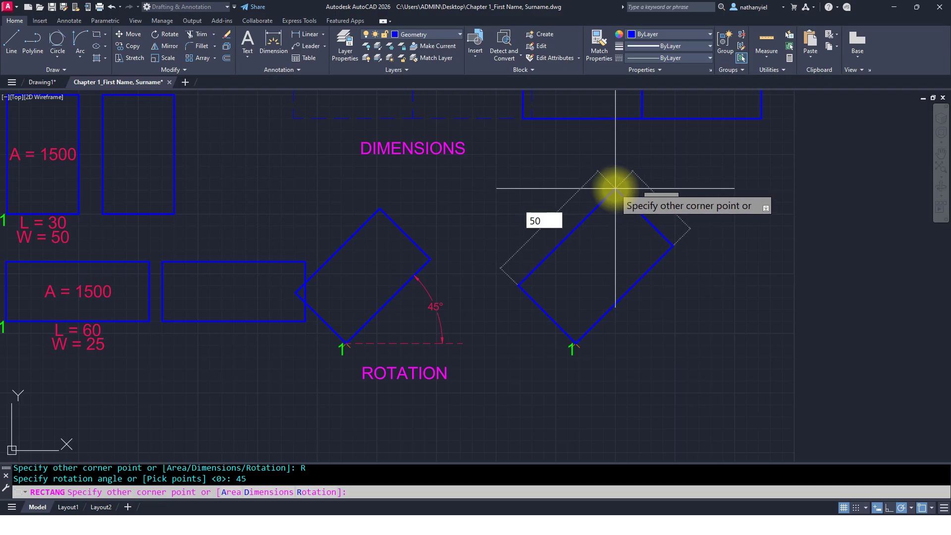
{"action": "key", "text": "Tab"}
{"action": "type", "text": "30"}
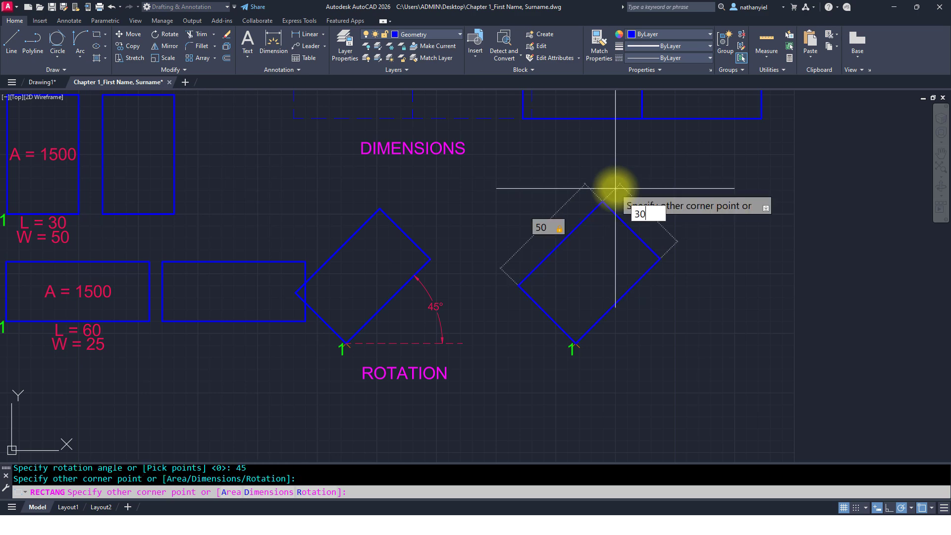
{"action": "key", "text": "Return"}
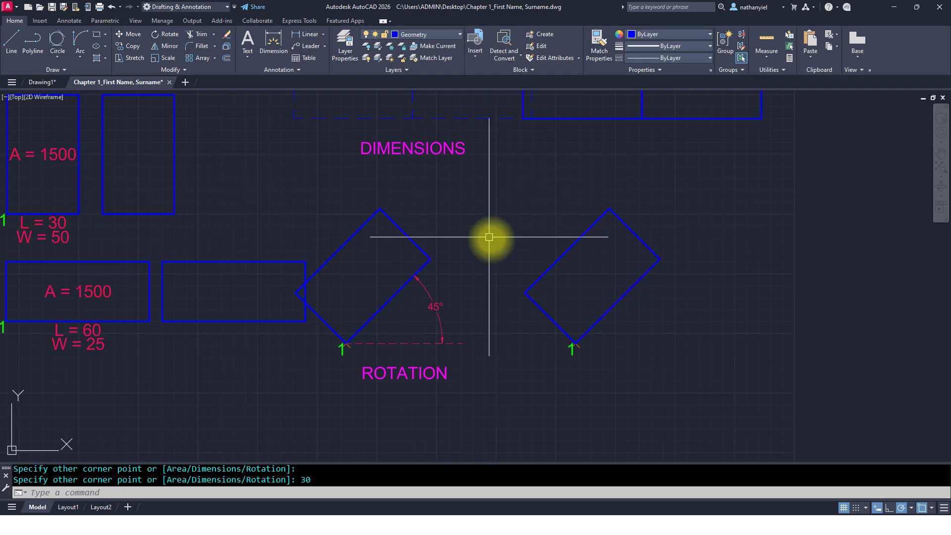
Step: Zoom to the drawing extents to review all the completed exercises in the template
{"action": "middle_click", "coordinate": [498, 210]}
{"action": "middle_click", "coordinate": [498, 210]}
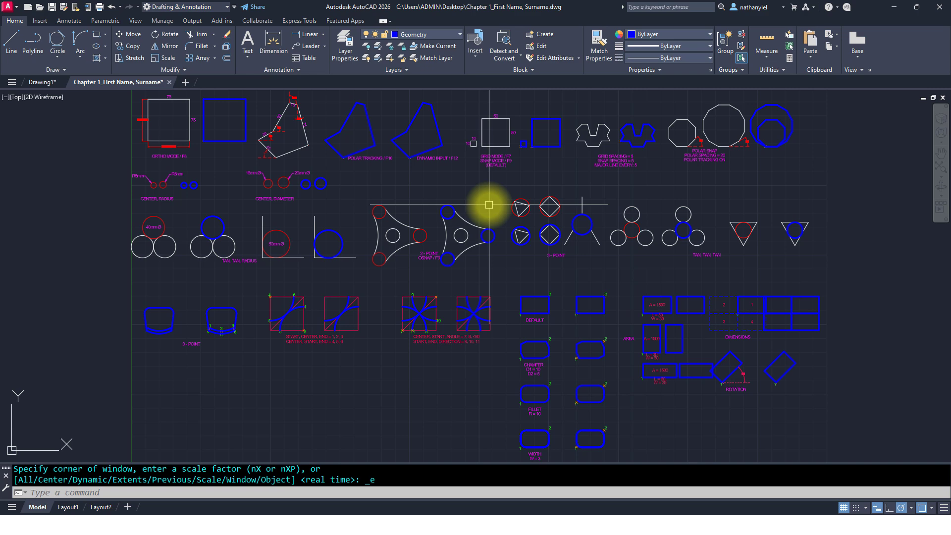
{"action": "type", "text": "Z"}
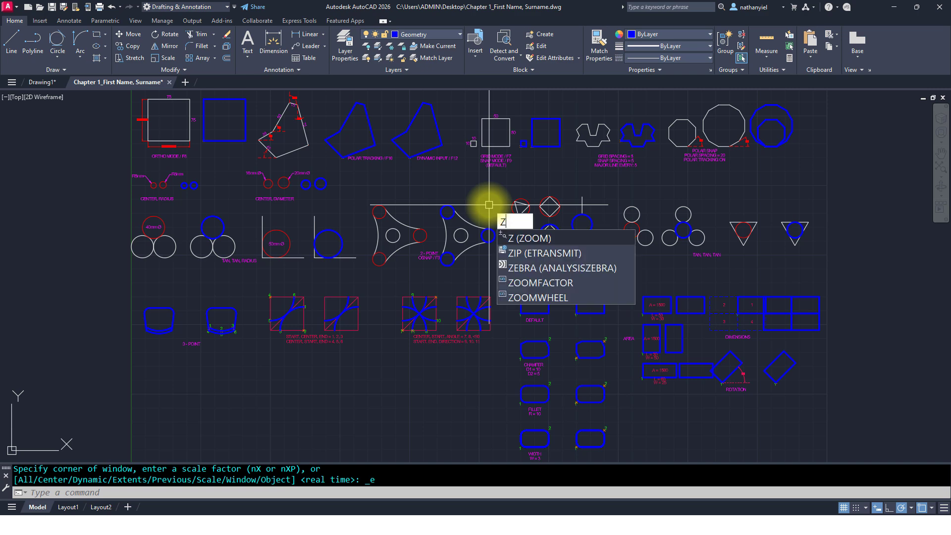
{"action": "key", "text": "Return"}
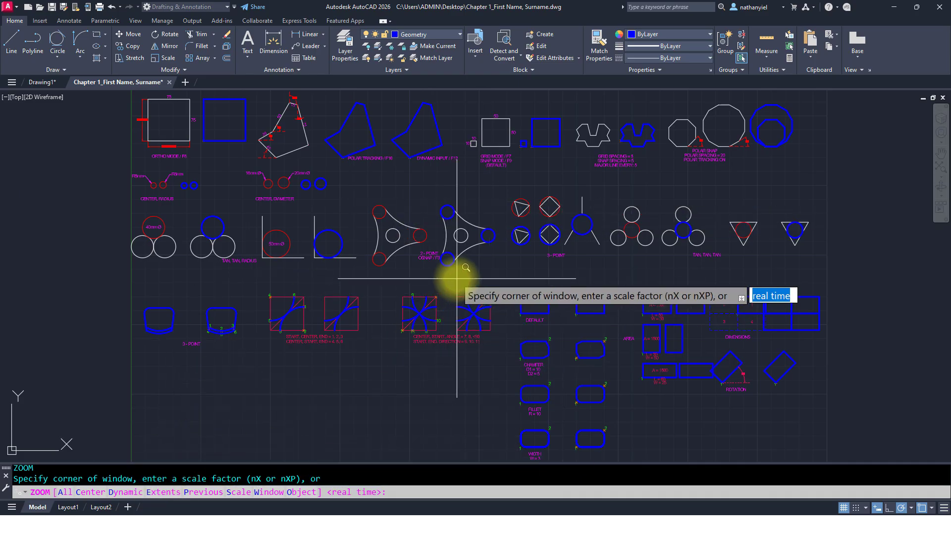
{"action": "type", "text": "E"}
{"action": "key", "text": "Return"}
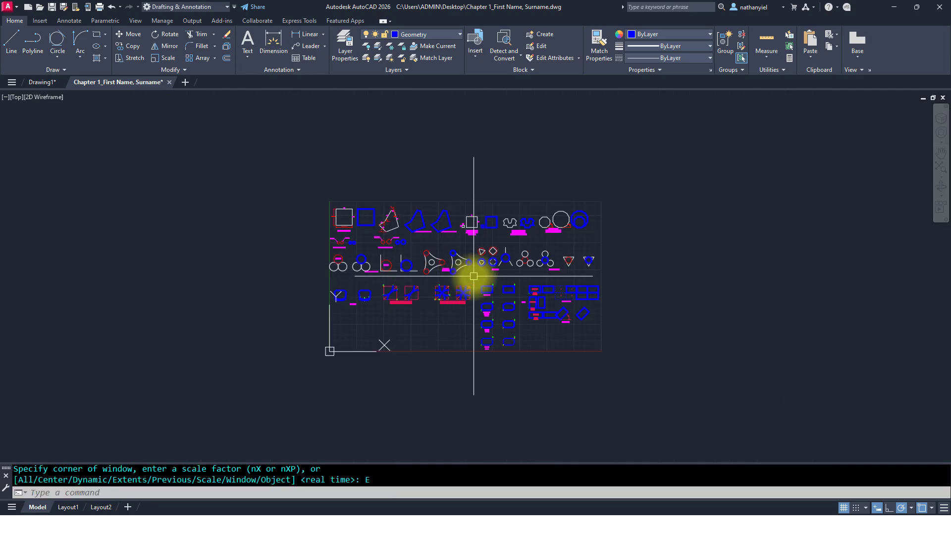
{"action": "type", "text": "z"}
{"action": "key", "text": "Return"}
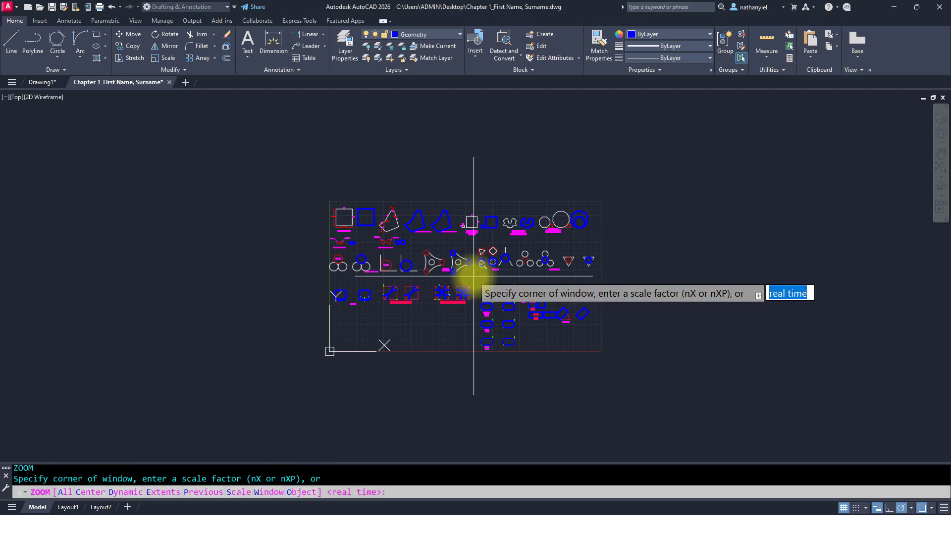
{"action": "type", "text": "E"}
{"action": "key", "text": "Return"}
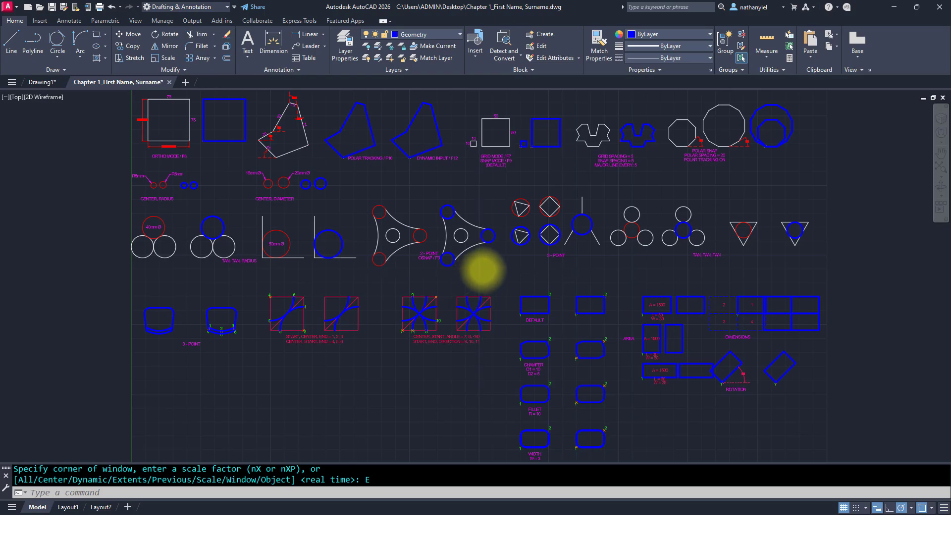
{"action": "scroll", "coordinate": [481, 270], "scroll_direction": "up", "scroll_amount": 5}
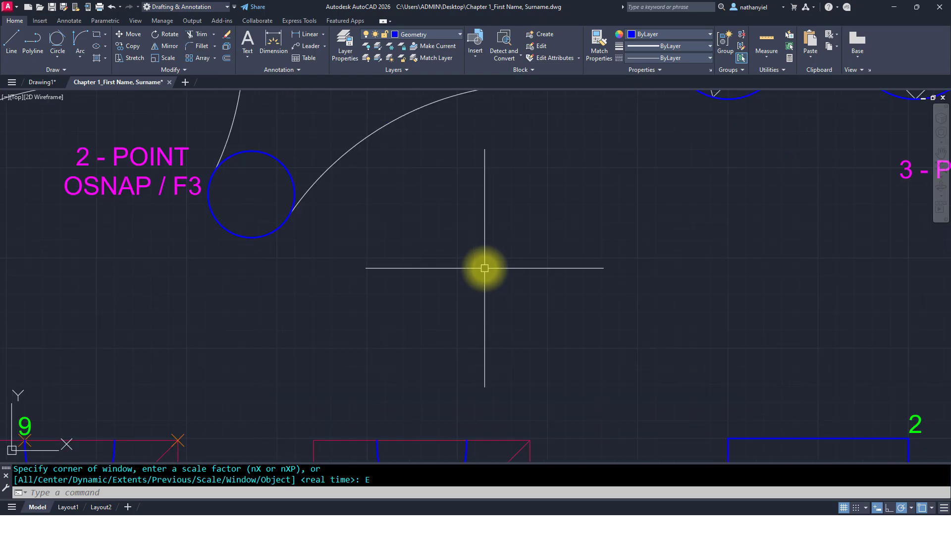
{"action": "middle_click", "coordinate": [485, 268]}
{"action": "middle_click", "coordinate": [484, 268]}
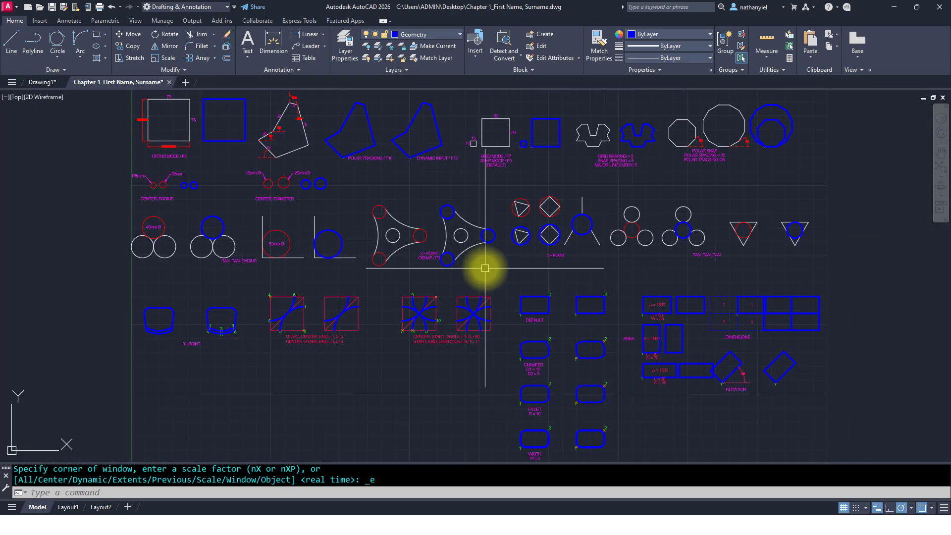